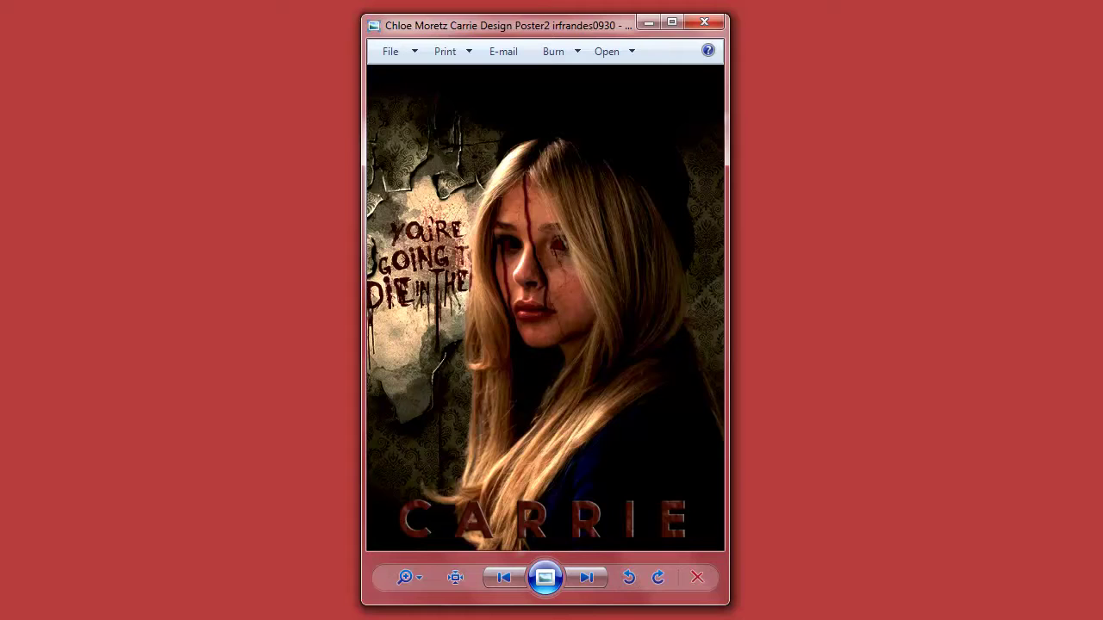
- Switch to the browser and search Google Images for "chloe moretz hick portrait session"
{"action": "key", "text": "super+Down"}
{"action": "key", "text": "alt+Tab"}
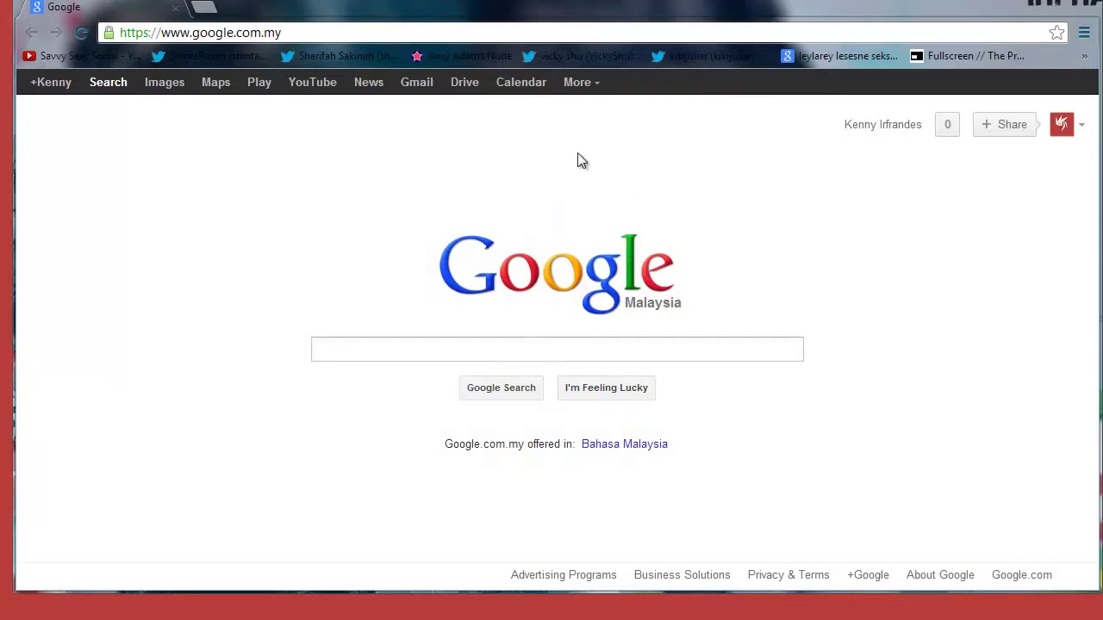
{"action": "left_click", "coordinate": [386, 351]}
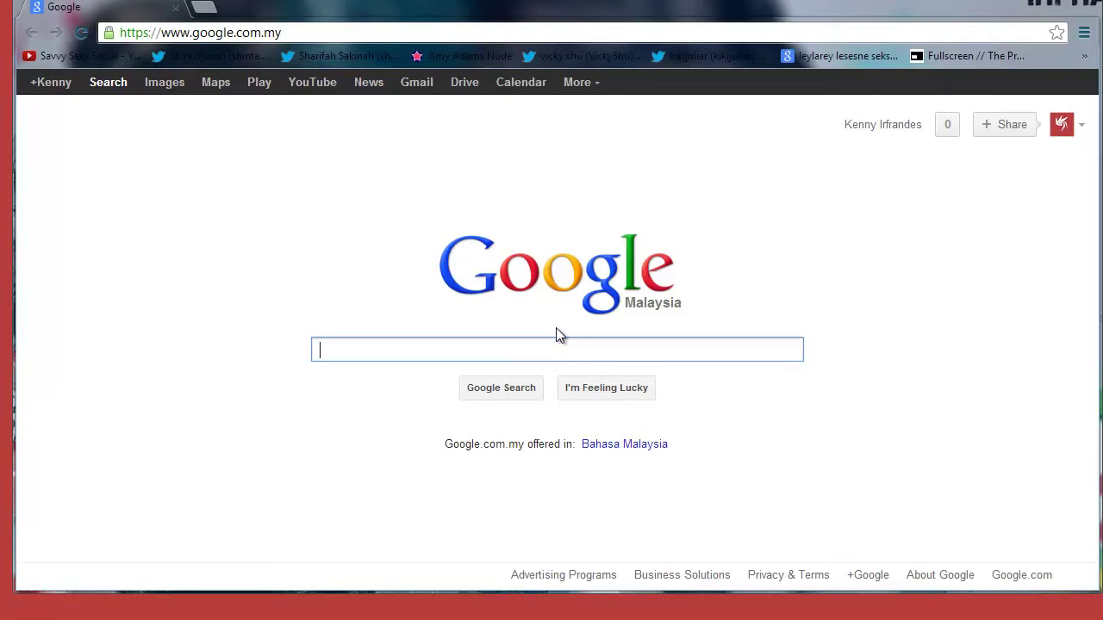
{"action": "type", "text": "chloe "}
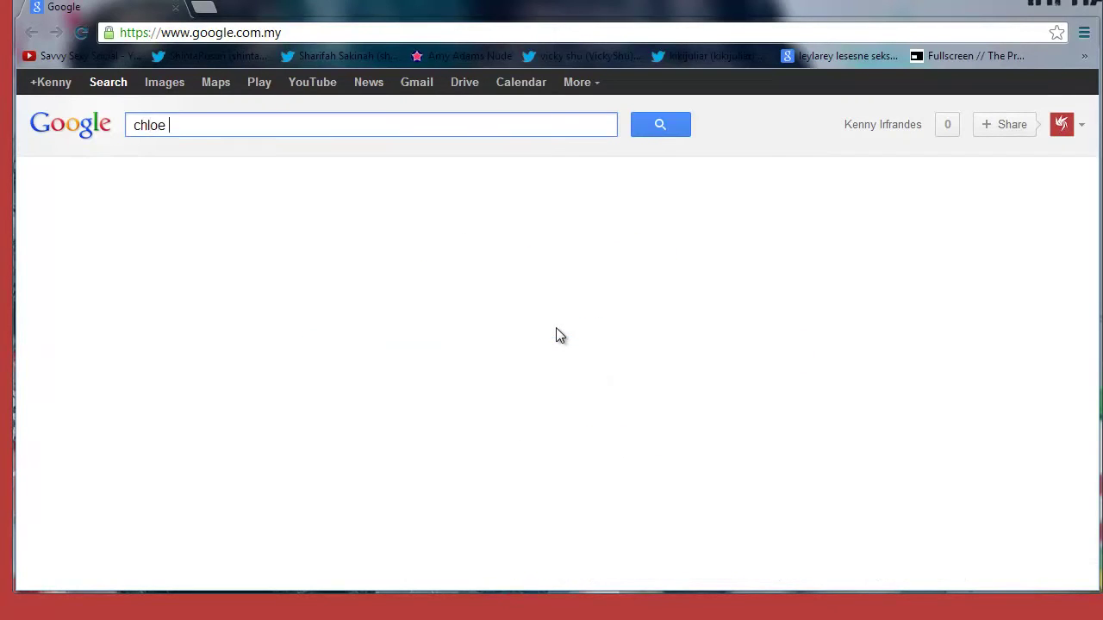
{"action": "type", "text": "moretz hi"}
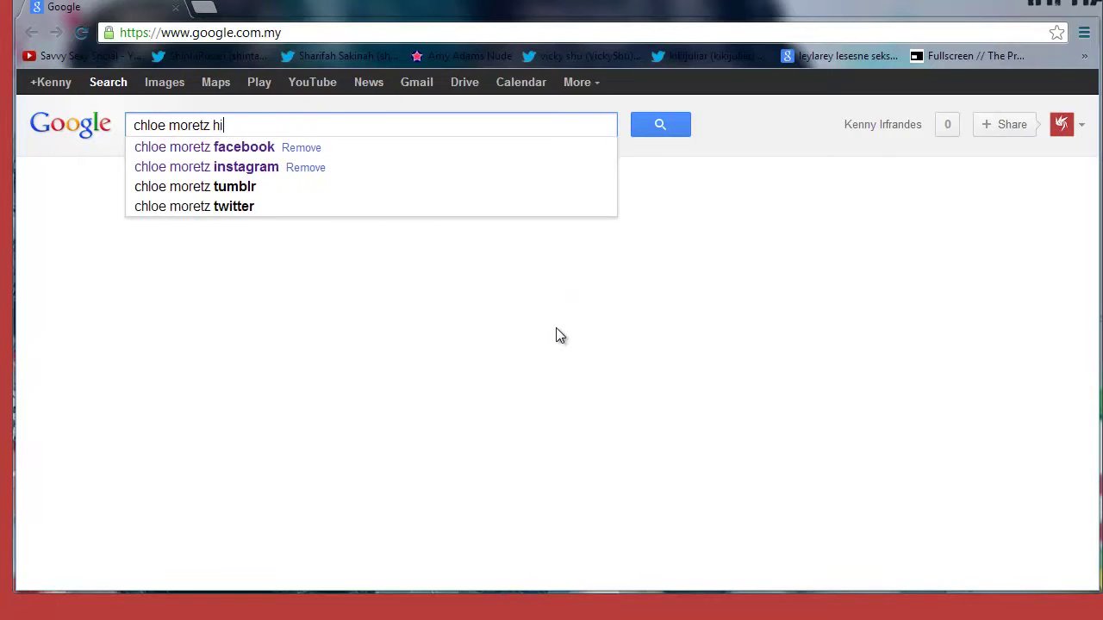
{"action": "type", "text": "ck portr"}
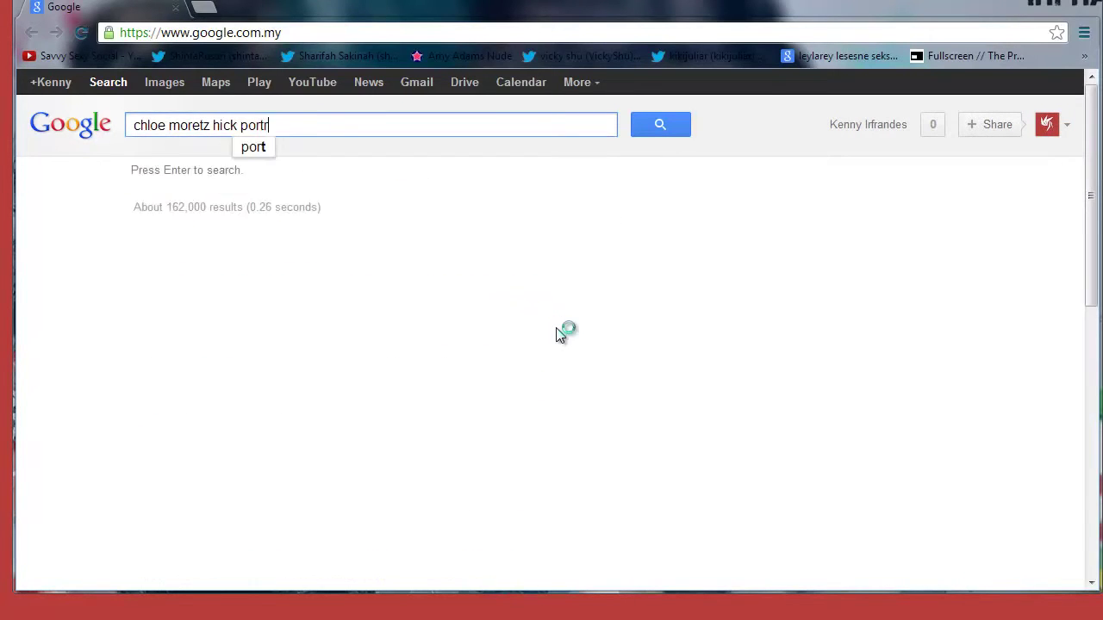
{"action": "type", "text": "ait"}
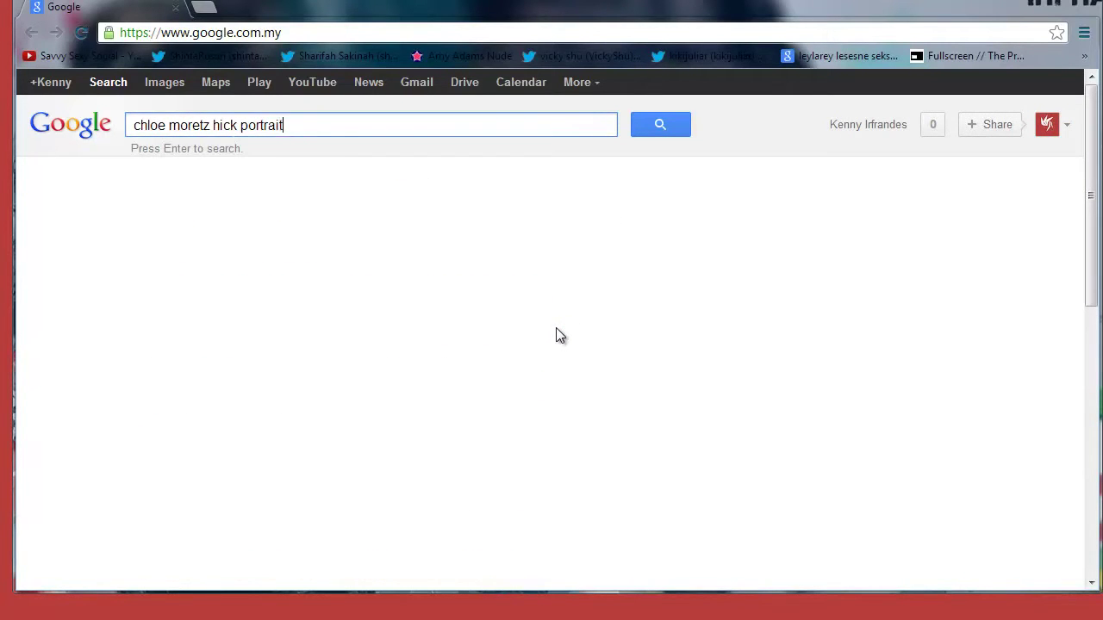
{"action": "type", "text": " ses"}
{"action": "type", "text": "si"}
{"action": "type", "text": "sion"}
{"action": "key", "text": "Return"}
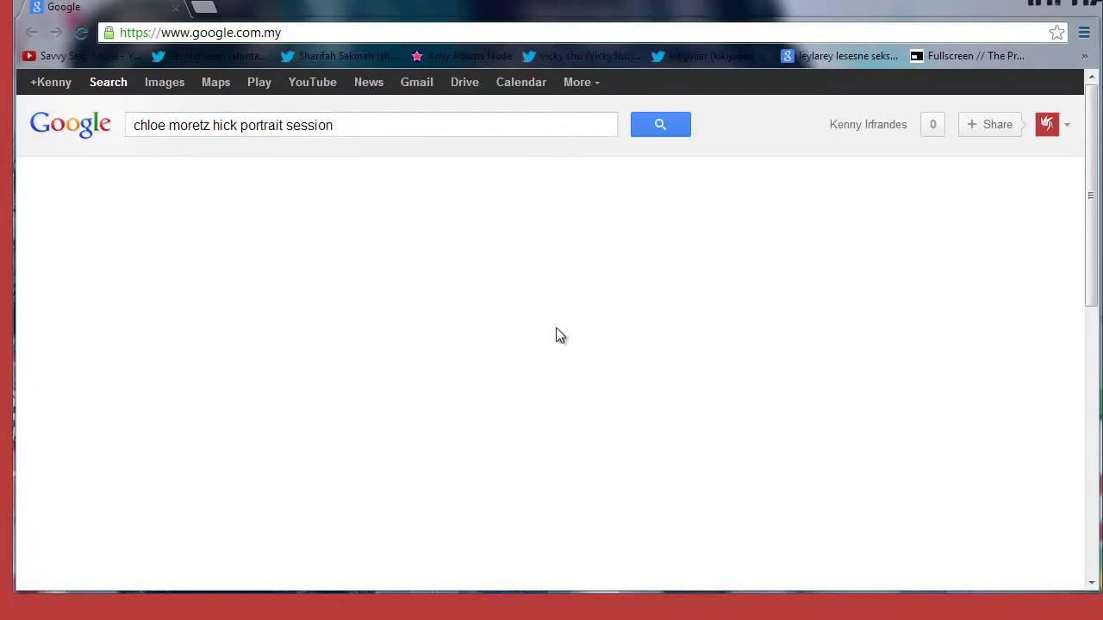
{"action": "left_click", "coordinate": [164, 93]}
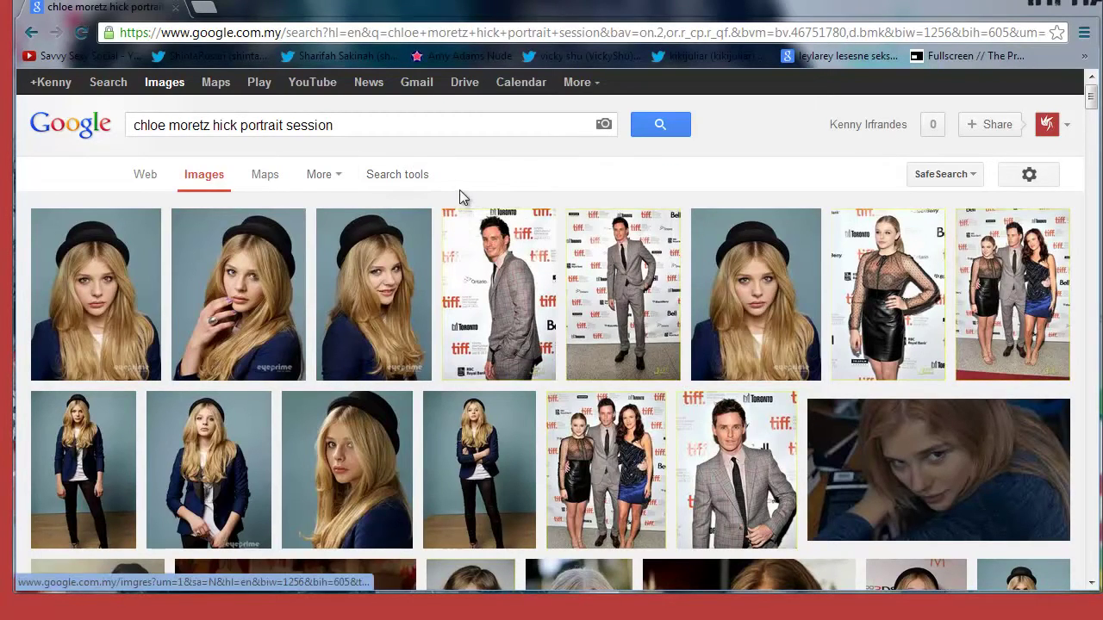
- Look through the image results for a three-quarter portrait of the actress in the black hat
{"action": "scroll", "coordinate": [470, 229], "scroll_direction": "down", "scroll_amount": 1}
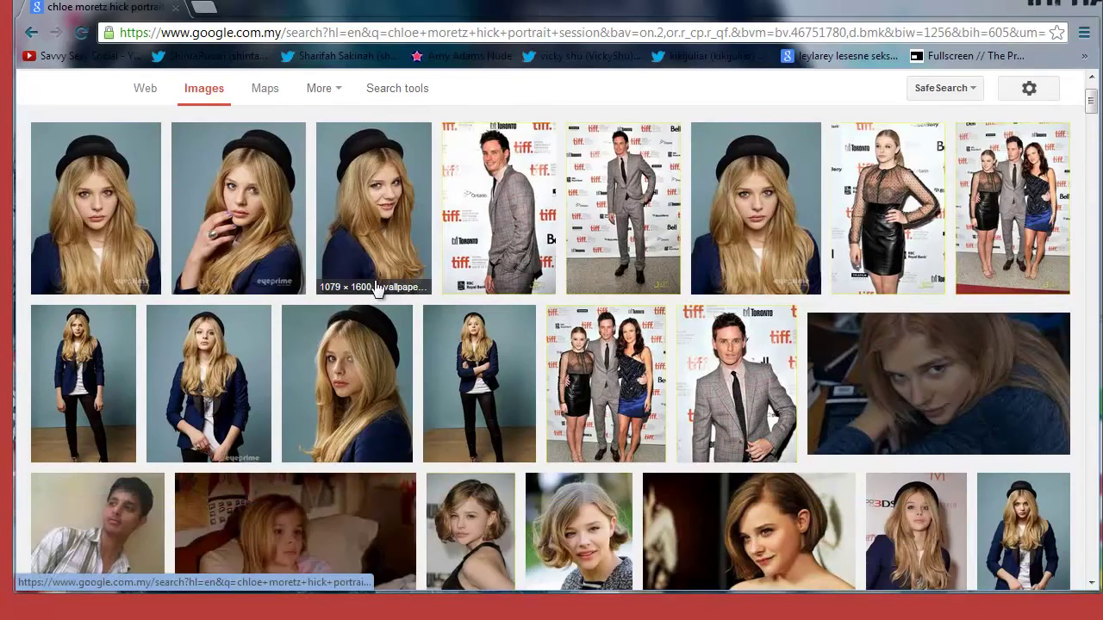
{"action": "scroll", "coordinate": [319, 328], "scroll_direction": "down", "scroll_amount": 2}
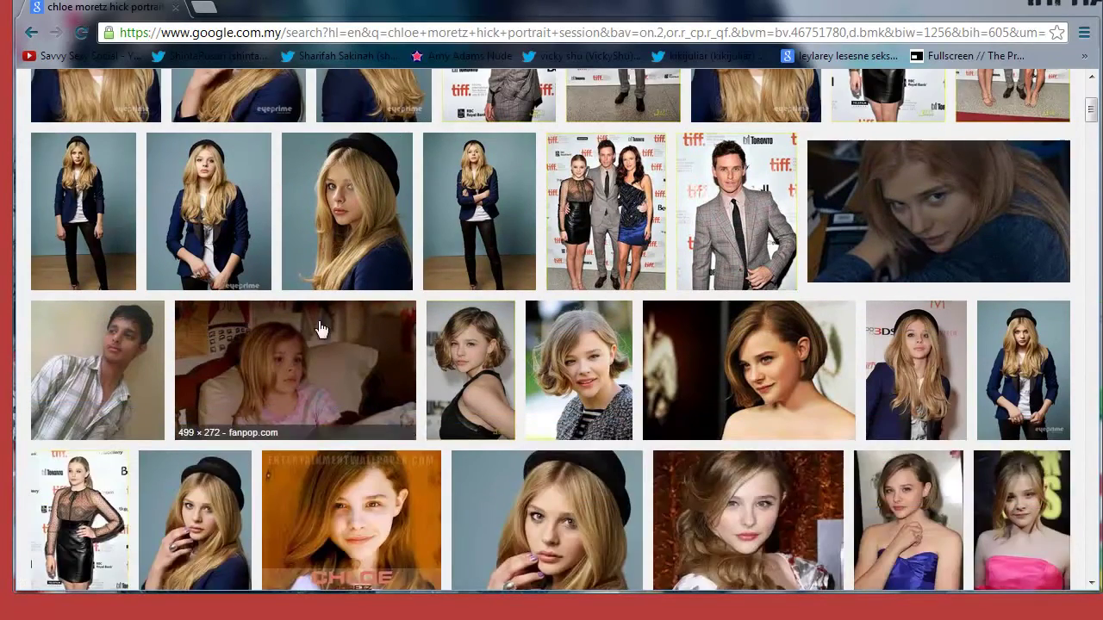
{"action": "scroll", "coordinate": [319, 328], "scroll_direction": "up", "scroll_amount": 3}
{"action": "scroll", "coordinate": [409, 419], "scroll_direction": "down", "scroll_amount": 1}
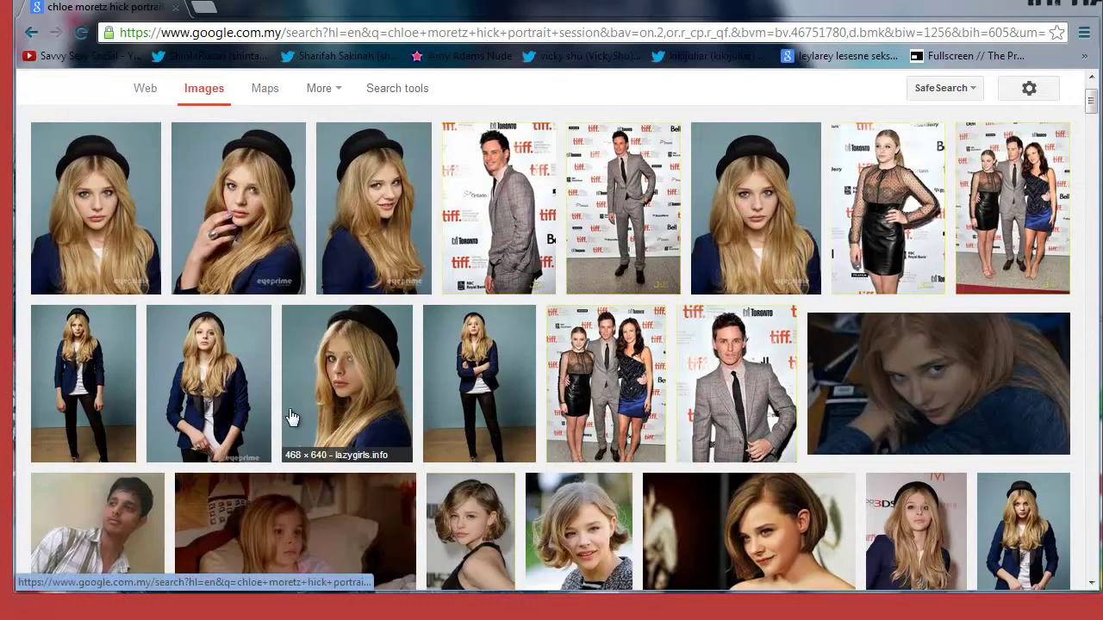
{"action": "scroll", "coordinate": [413, 245], "scroll_direction": "down", "scroll_amount": 2}
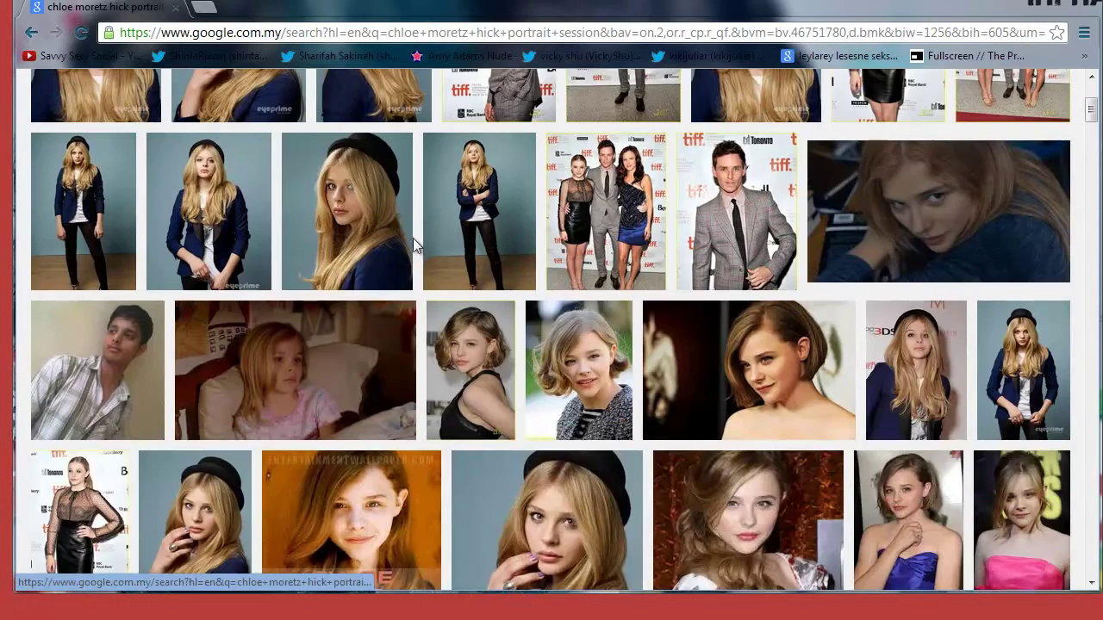
{"action": "scroll", "coordinate": [362, 220], "scroll_direction": "up", "scroll_amount": 1}
{"action": "scroll", "coordinate": [343, 289], "scroll_direction": "down", "scroll_amount": 1}
{"action": "scroll", "coordinate": [343, 290], "scroll_direction": "down", "scroll_amount": 3}
{"action": "scroll", "coordinate": [345, 284], "scroll_direction": "up", "scroll_amount": 3}
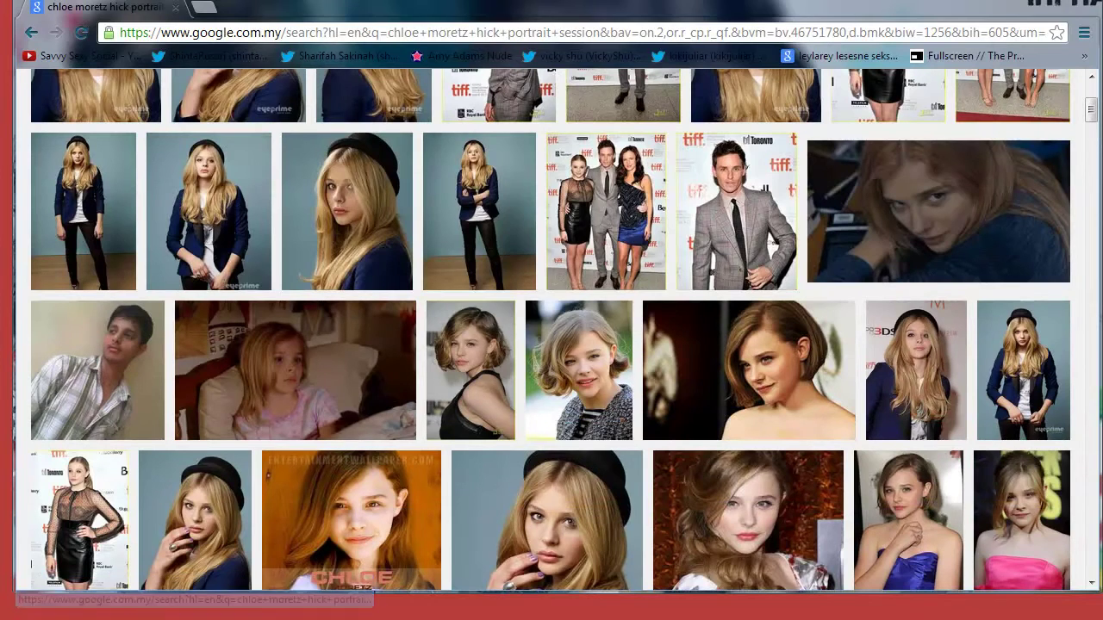
- Bring up the Chloe Moretz Carrie Design Horror folder and examine its source images as Extra Large Icons
{"action": "left_click", "coordinate": [78, 585]}
{"action": "left_click", "coordinate": [529, 360]}
{"action": "left_click", "coordinate": [544, 206]}
{"action": "left_click", "coordinate": [884, 109]}
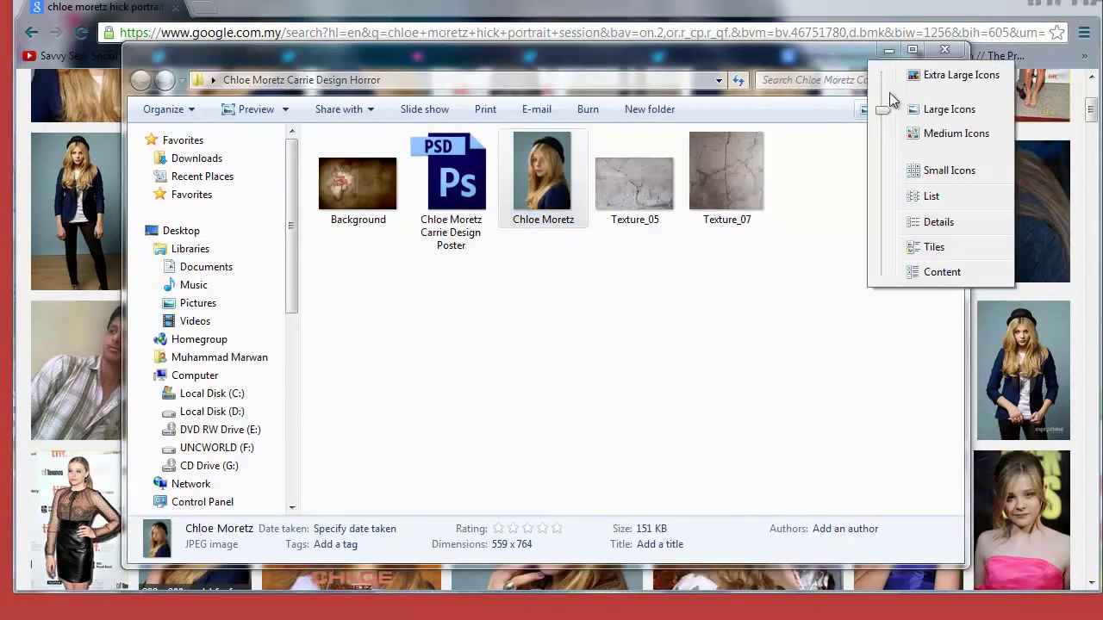
{"action": "left_click", "coordinate": [911, 79]}
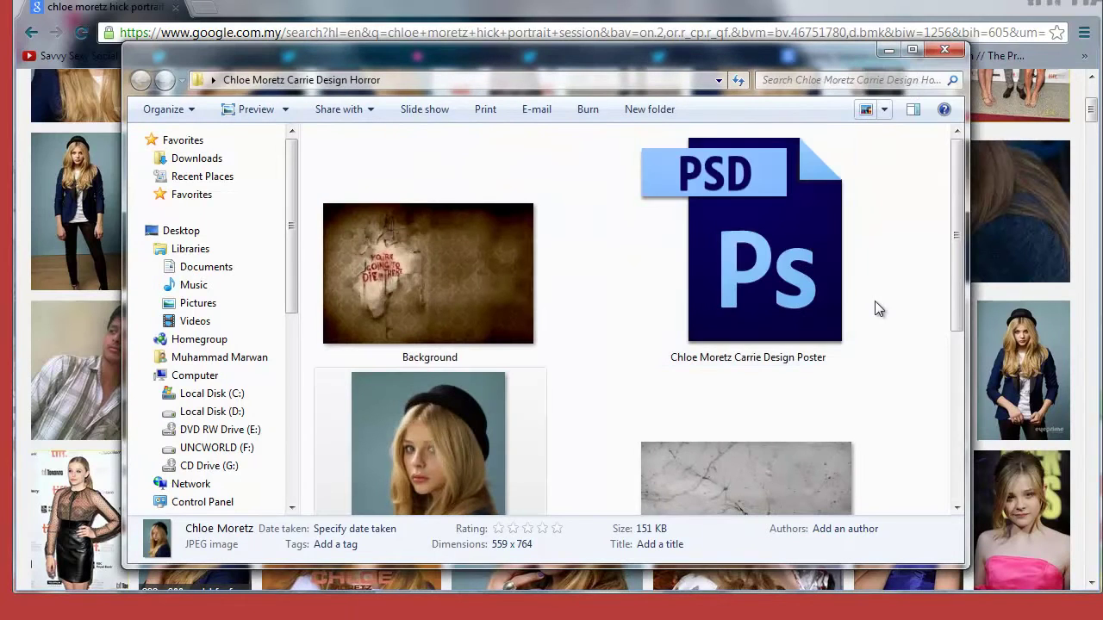
{"action": "scroll", "coordinate": [874, 300], "scroll_direction": "down", "scroll_amount": 1}
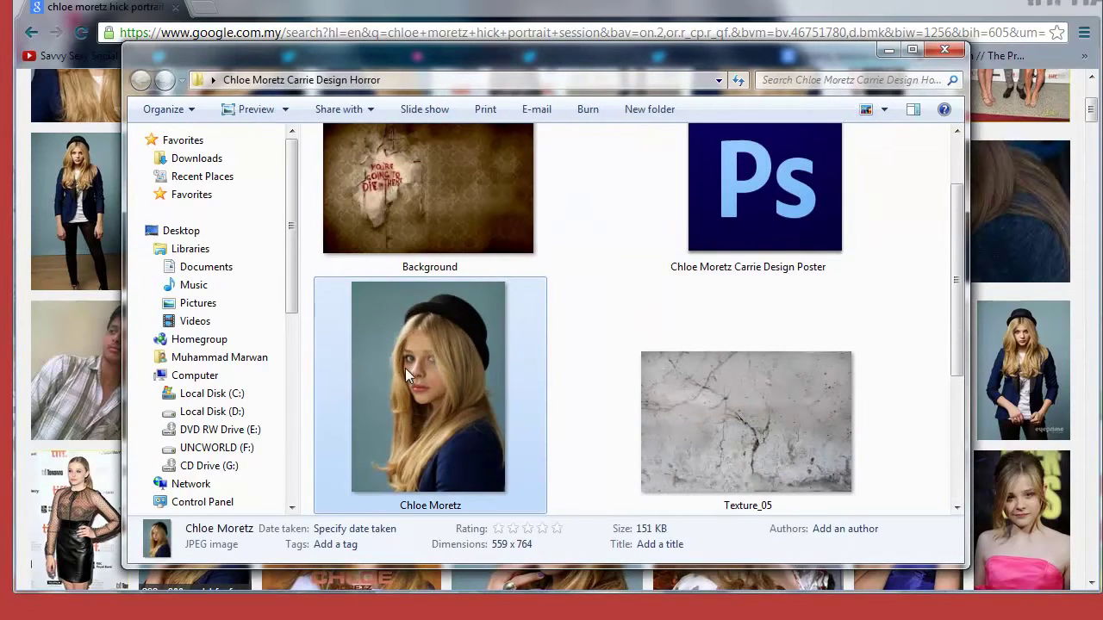
{"action": "scroll", "coordinate": [479, 328], "scroll_direction": "down", "scroll_amount": 3}
{"action": "scroll", "coordinate": [482, 336], "scroll_direction": "up", "scroll_amount": 4}
{"action": "scroll", "coordinate": [552, 353], "scroll_direction": "down", "scroll_amount": 4}
{"action": "left_click", "coordinate": [756, 245]}
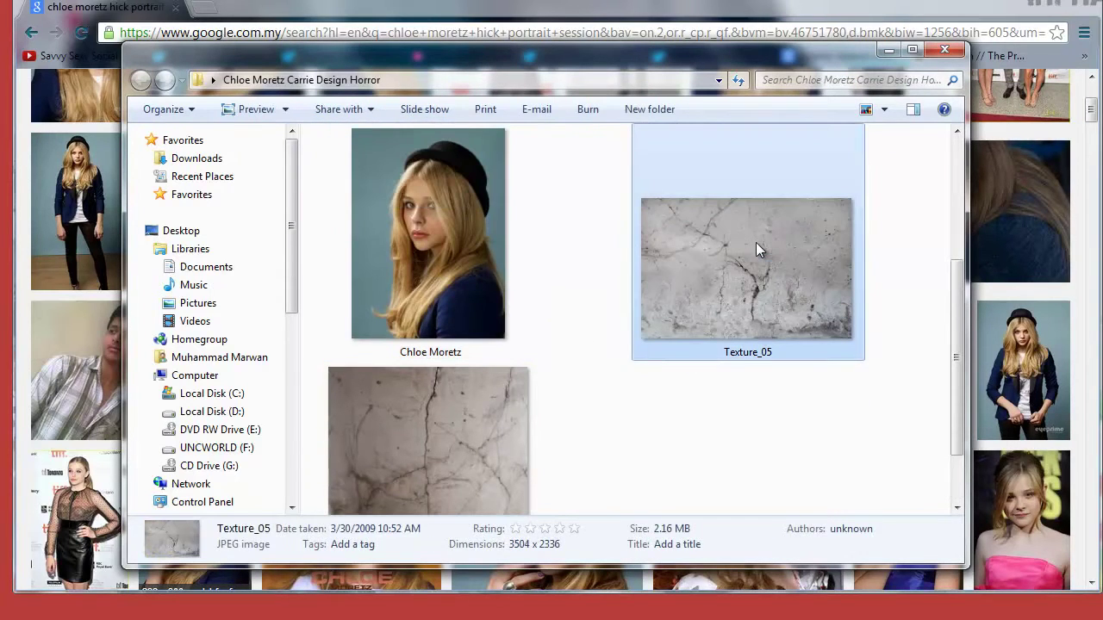
- Return the folder to Large Icons and look over the Texture_05 and Texture_07 files
{"action": "left_click", "coordinate": [884, 110]}
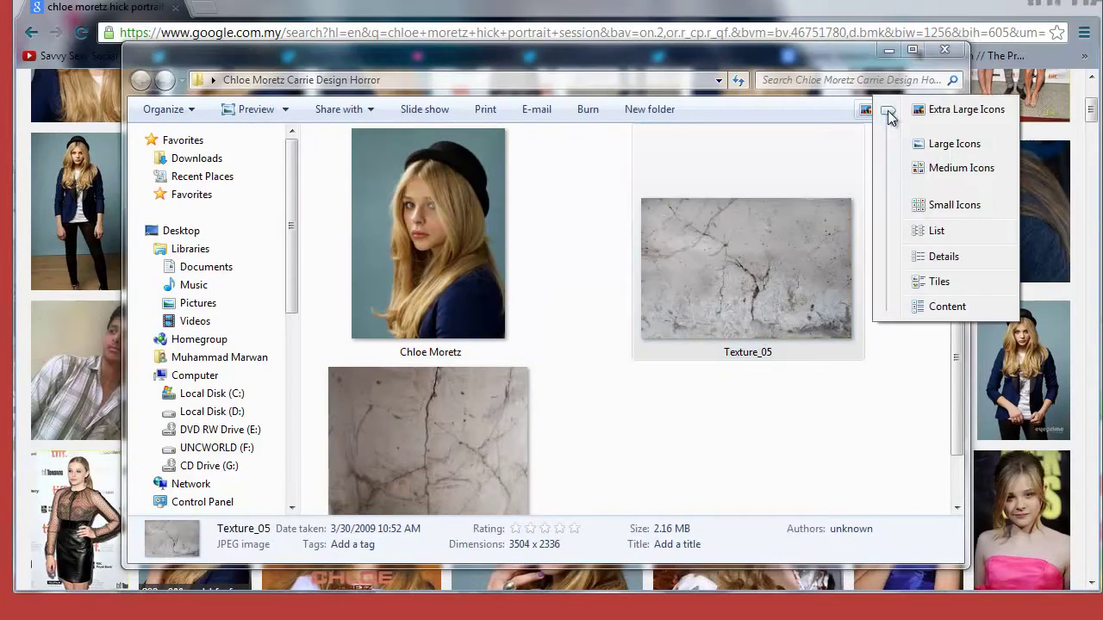
{"action": "left_click", "coordinate": [948, 168]}
{"action": "left_click_drag", "start_coordinate": [629, 276], "coordinate": [660, 212]}
{"action": "left_click", "coordinate": [716, 180]}
{"action": "left_click", "coordinate": [738, 316]}
{"action": "left_click", "coordinate": [654, 200]}
{"action": "left_click", "coordinate": [674, 292]}
{"action": "left_click_drag", "start_coordinate": [616, 296], "coordinate": [708, 191]}
{"action": "left_click", "coordinate": [740, 263]}
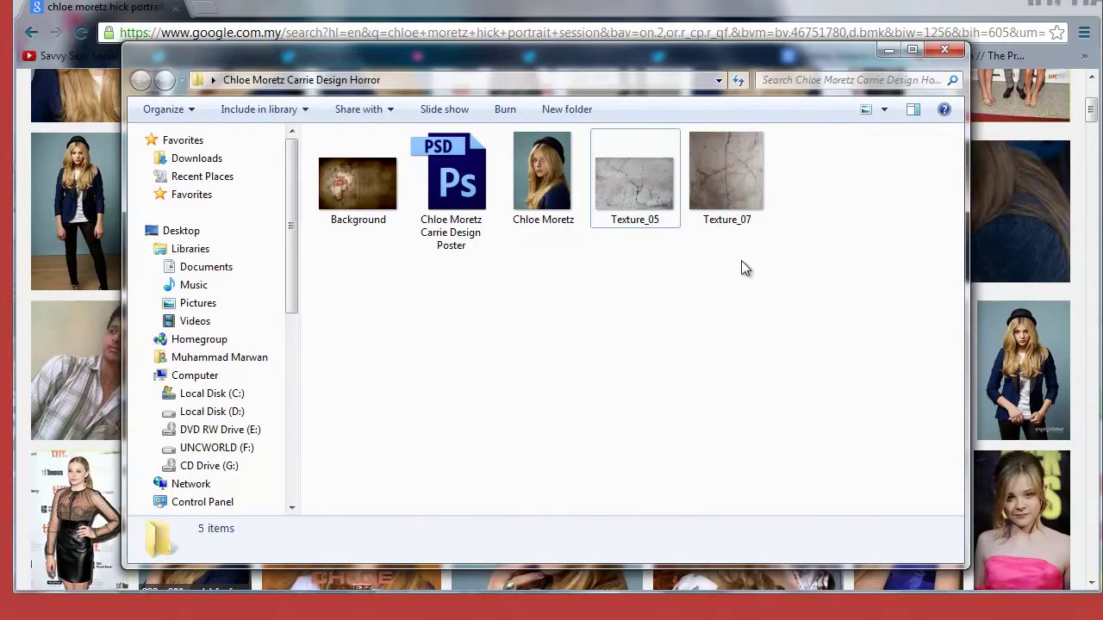
{"action": "left_click", "coordinate": [712, 187]}
{"action": "left_click", "coordinate": [708, 305]}
- Return to the browser, search Google Images for "carrie 2013" and look through the film posters
{"action": "left_click", "coordinate": [507, 9]}
{"action": "scroll", "coordinate": [419, 247], "scroll_direction": "up", "scroll_amount": 5}
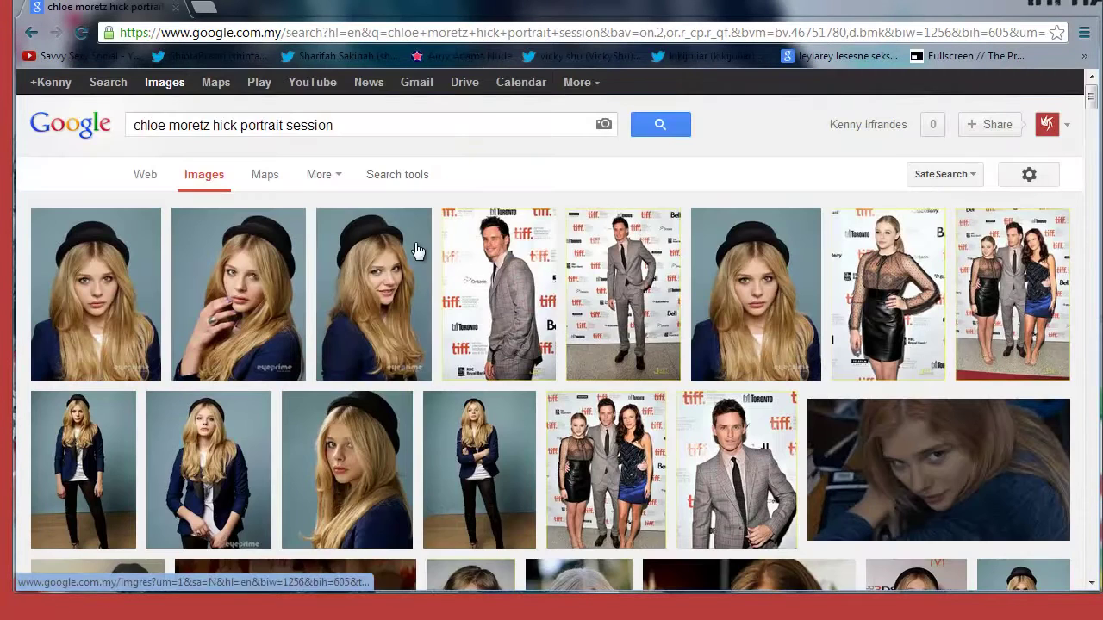
{"action": "left_click_drag", "start_coordinate": [374, 129], "coordinate": [131, 126]}
{"action": "type", "text": "carrie 2013"}
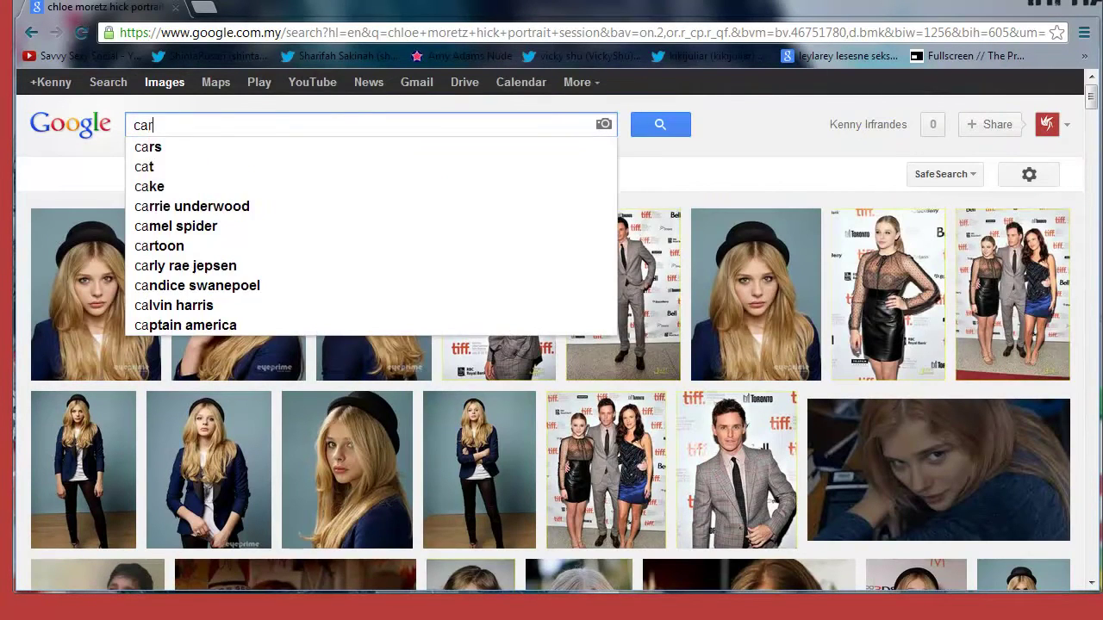
{"action": "key", "text": "Return"}
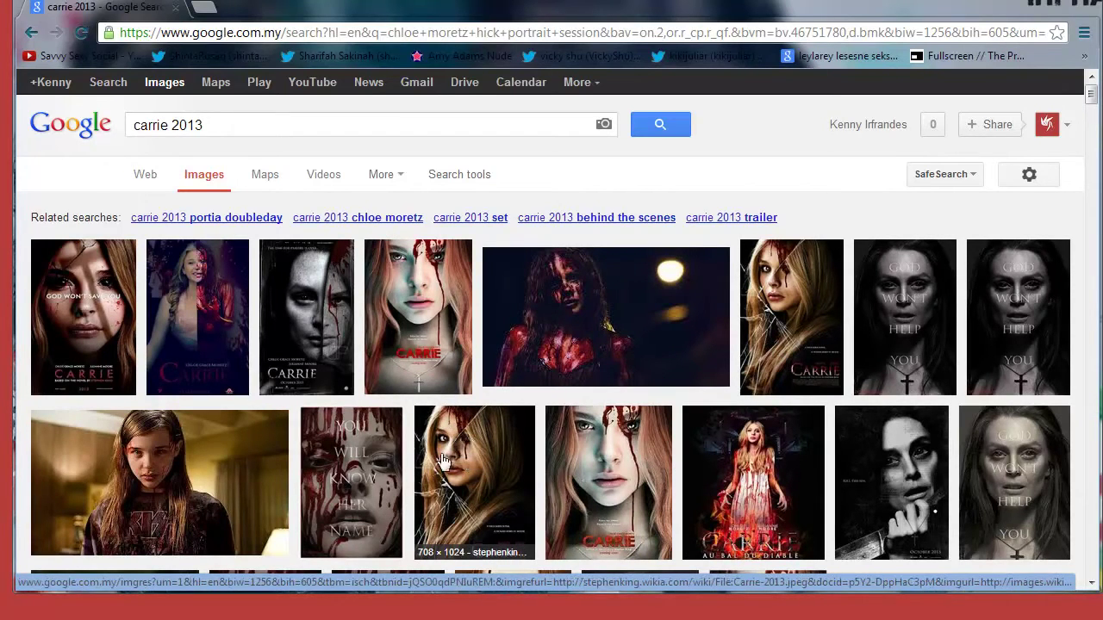
{"action": "scroll", "coordinate": [448, 466], "scroll_direction": "down", "scroll_amount": 1}
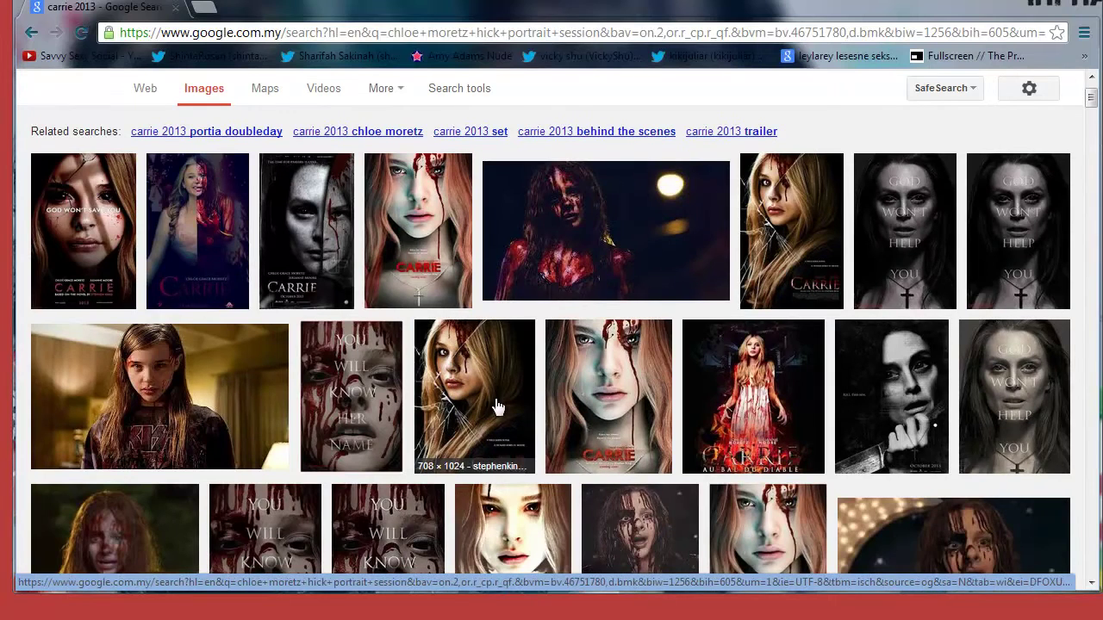
{"action": "scroll", "coordinate": [495, 407], "scroll_direction": "down", "scroll_amount": 1}
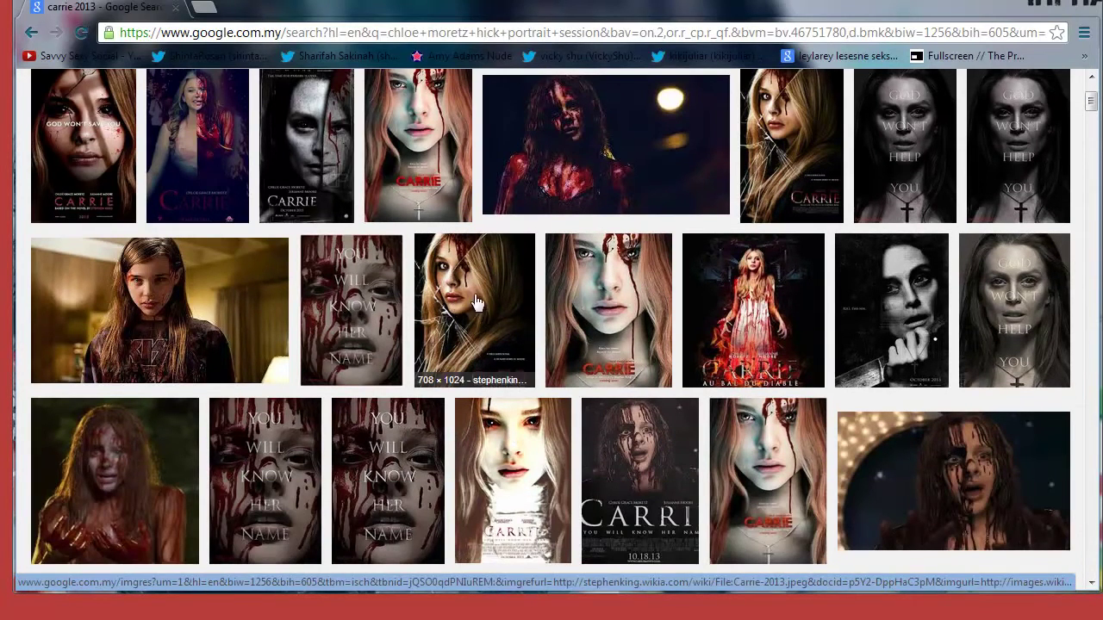
{"action": "scroll", "coordinate": [476, 301], "scroll_direction": "down", "scroll_amount": 2}
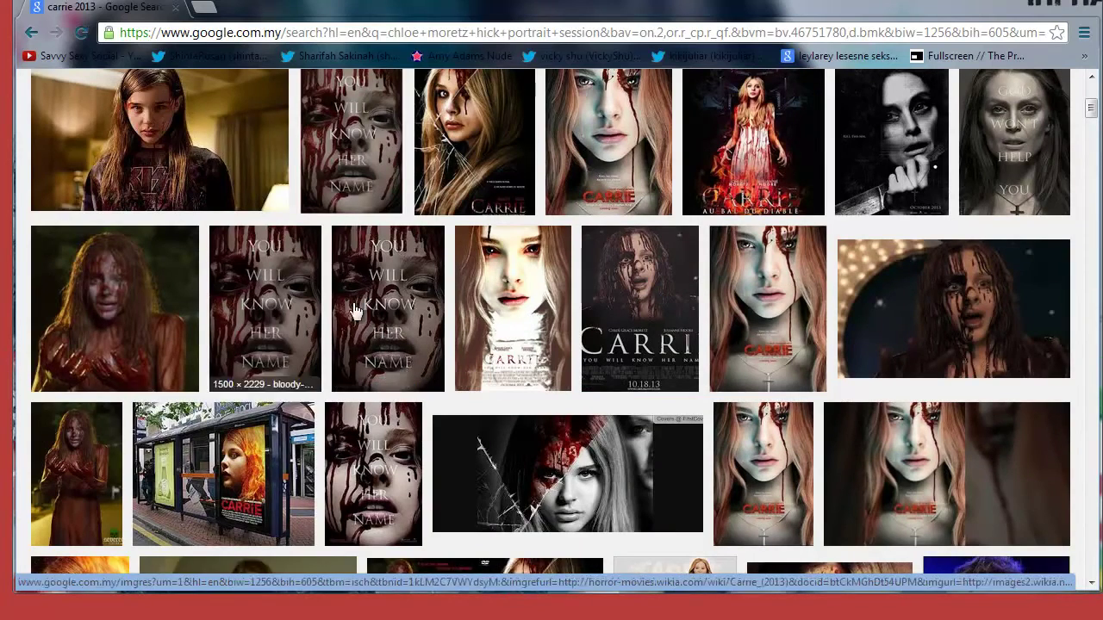
{"action": "scroll", "coordinate": [354, 310], "scroll_direction": "up", "scroll_amount": 4}
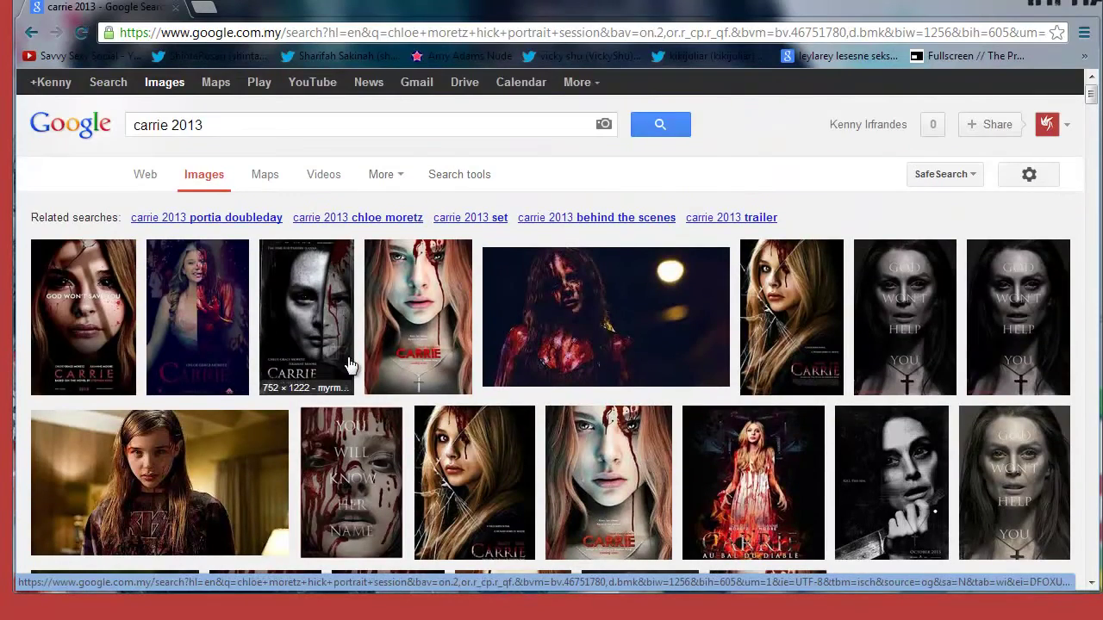
{"action": "scroll", "coordinate": [776, 370], "scroll_direction": "down", "scroll_amount": 1}
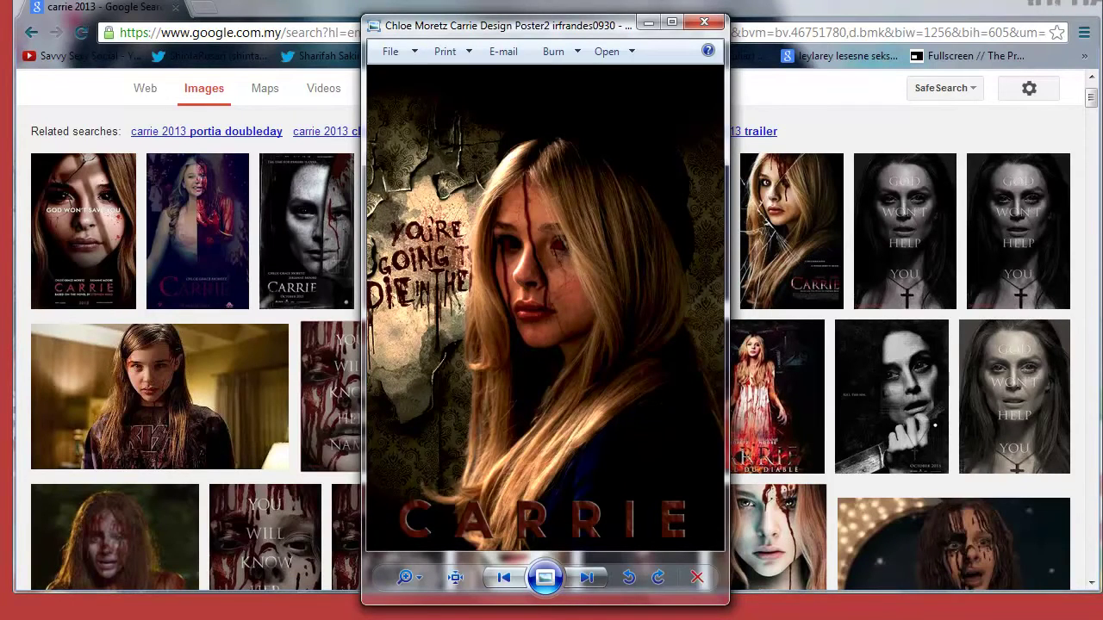
- Leave the poster preview and the browser, and open the Chloe Moretz photo from the project folder on a cleared desktop
{"action": "key", "text": "alt+F4"}
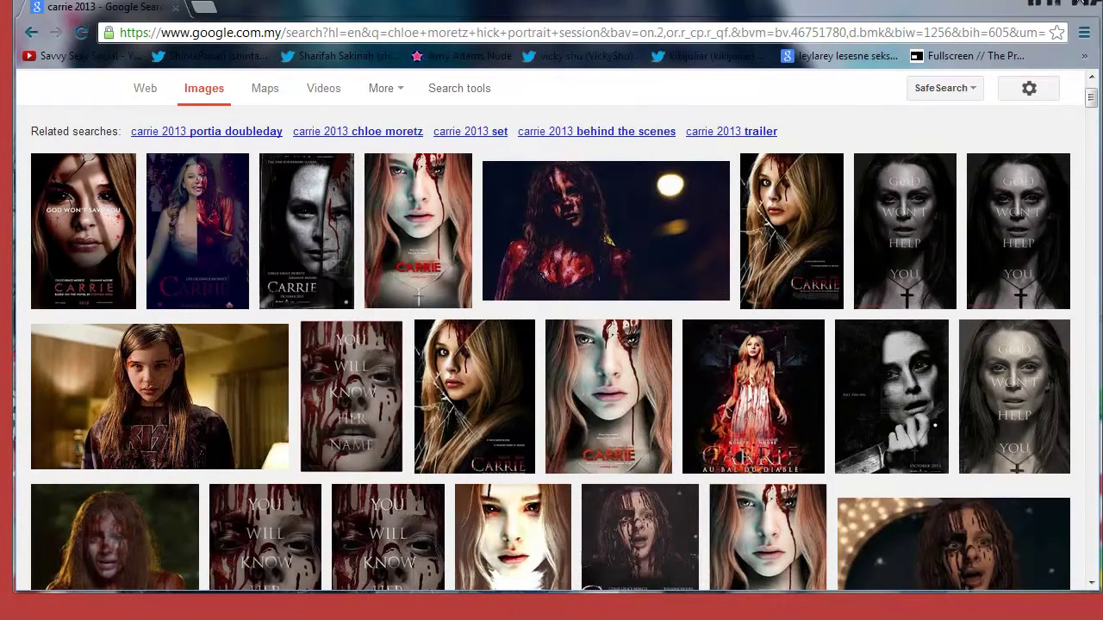
{"action": "left_click", "coordinate": [1087, 7]}
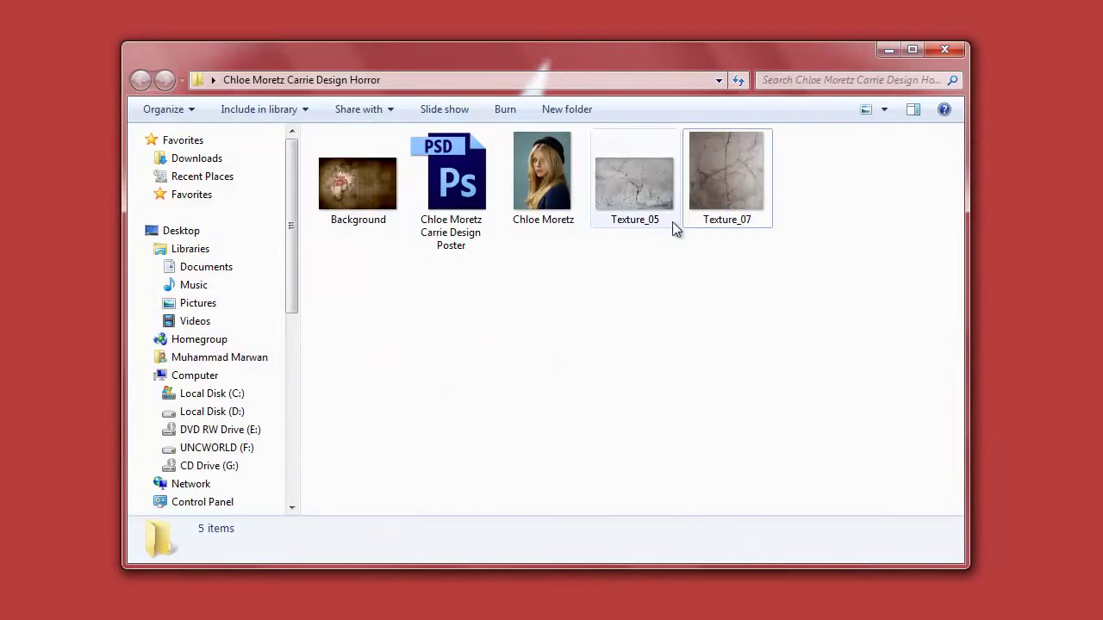
{"action": "double_click", "coordinate": [556, 191]}
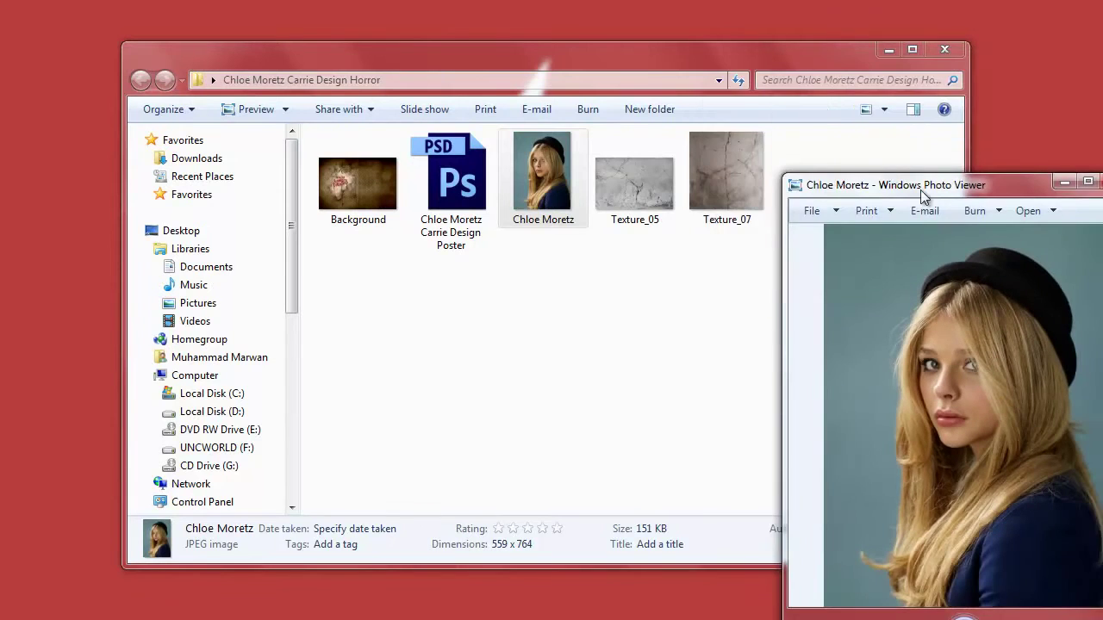
{"action": "left_click_drag", "start_coordinate": [926, 187], "coordinate": [403, 43]}
{"action": "key", "text": "super+Home"}
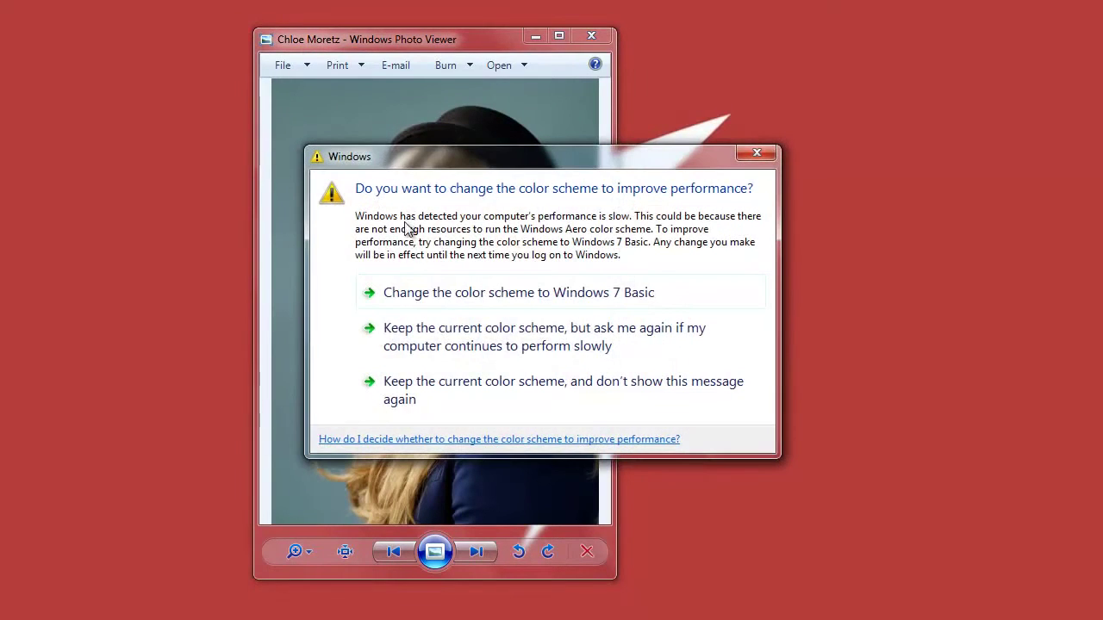
- Dismiss the Windows color scheme prompt and close the Chloe Moretz photo preview to return to the poster document in Photoshop
{"action": "left_click_drag", "start_coordinate": [433, 166], "coordinate": [800, 509]}
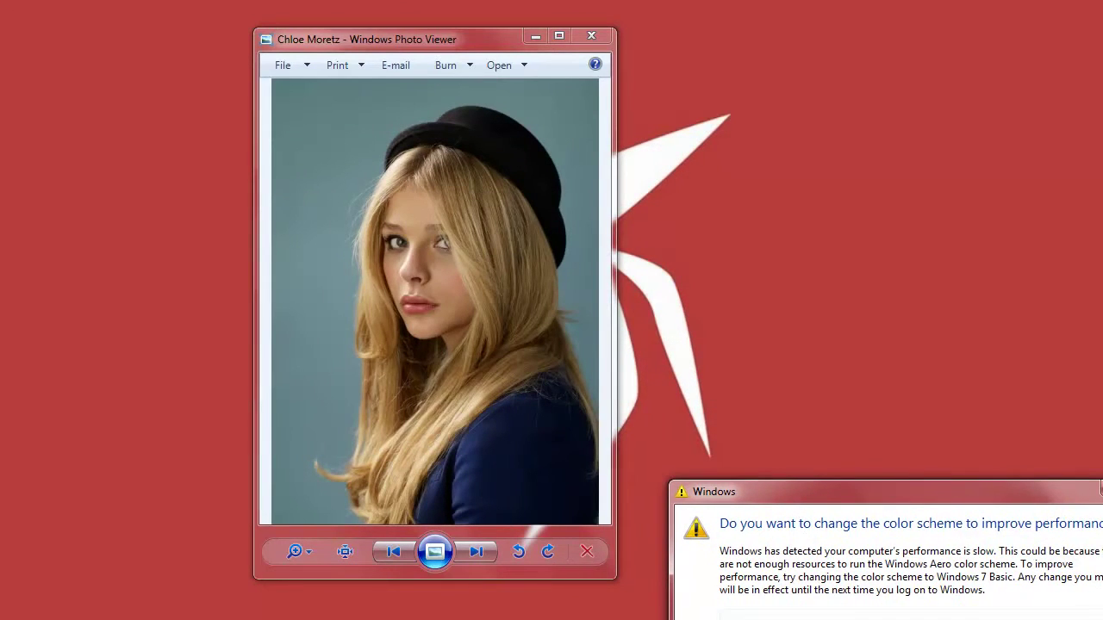
{"action": "key", "text": "Escape"}
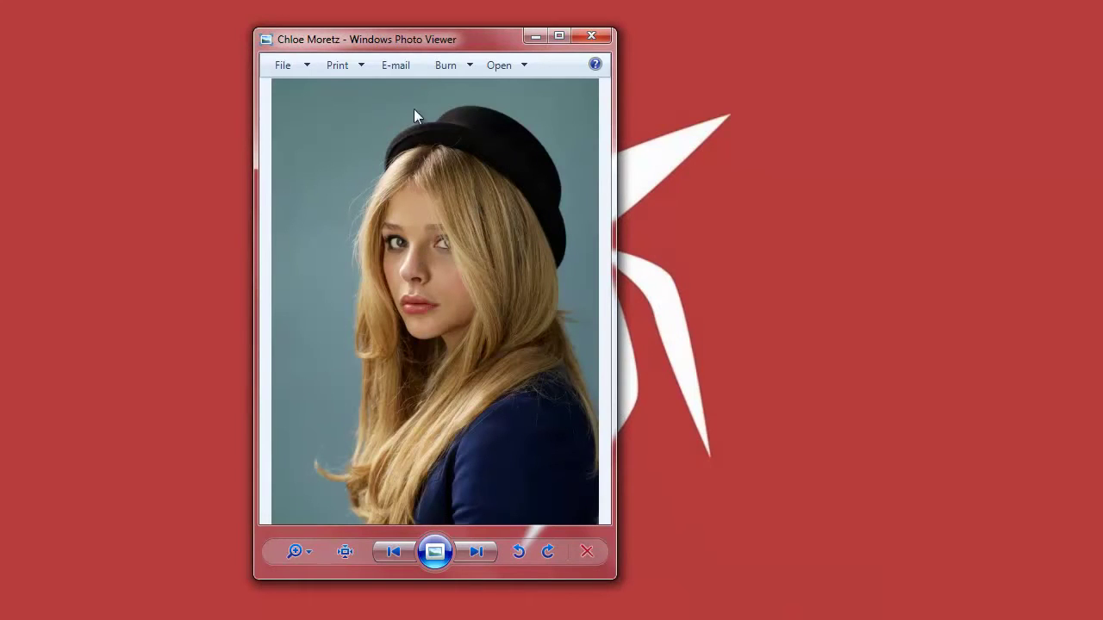
{"action": "left_click_drag", "start_coordinate": [412, 45], "coordinate": [512, 42]}
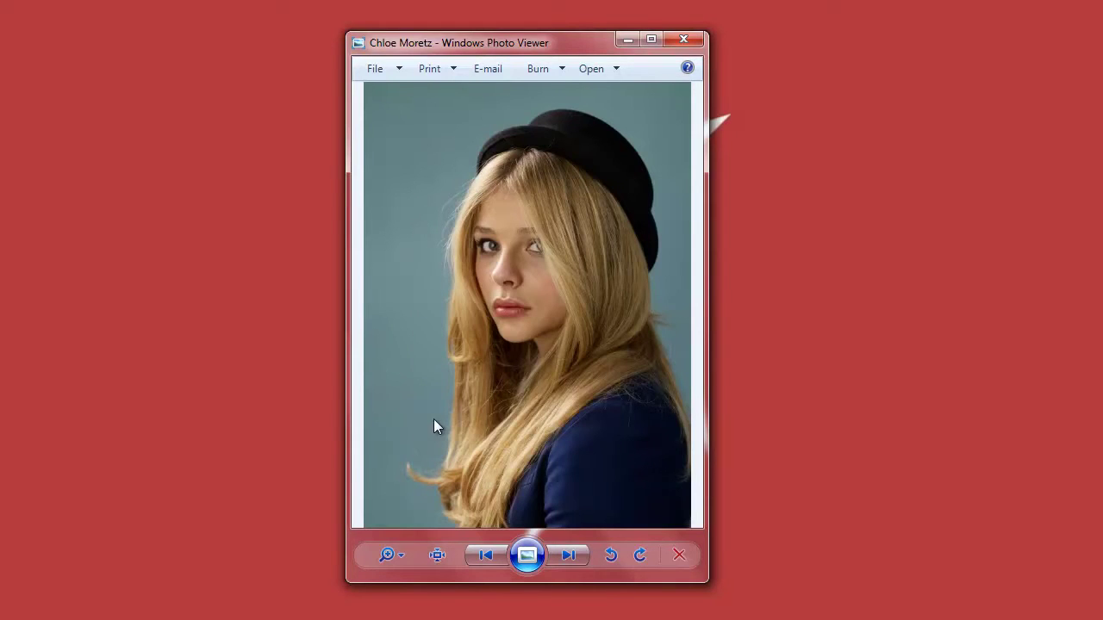
{"action": "left_click", "coordinate": [694, 39]}
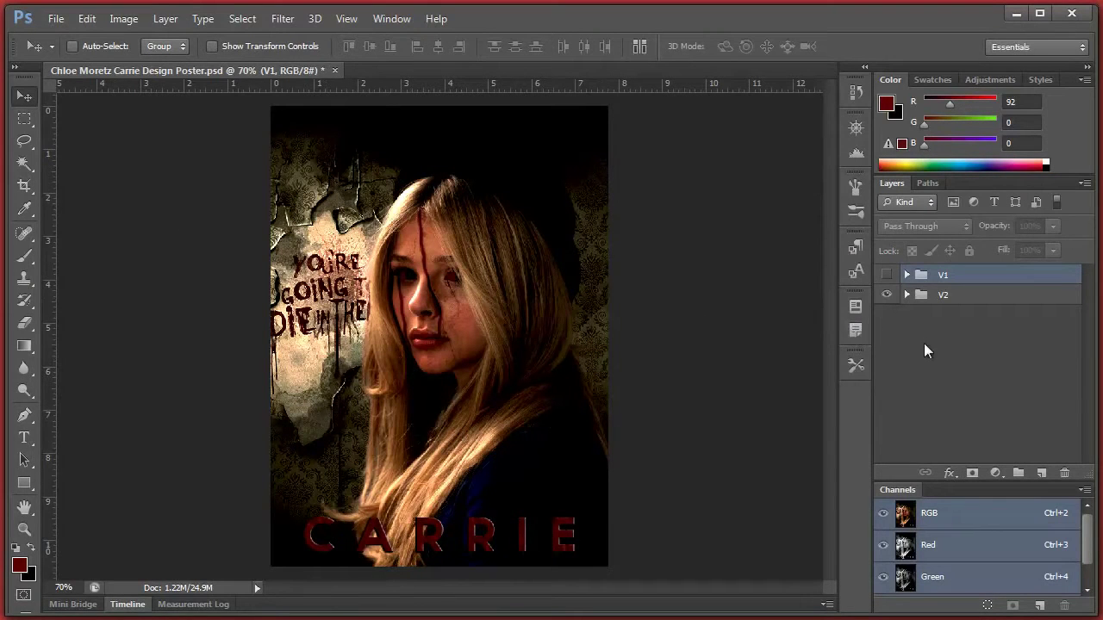
- Expand the V2 group and look through its adjustment, blood, text, texture and photo layers
{"action": "left_click", "coordinate": [924, 343]}
{"action": "left_click", "coordinate": [907, 294]}
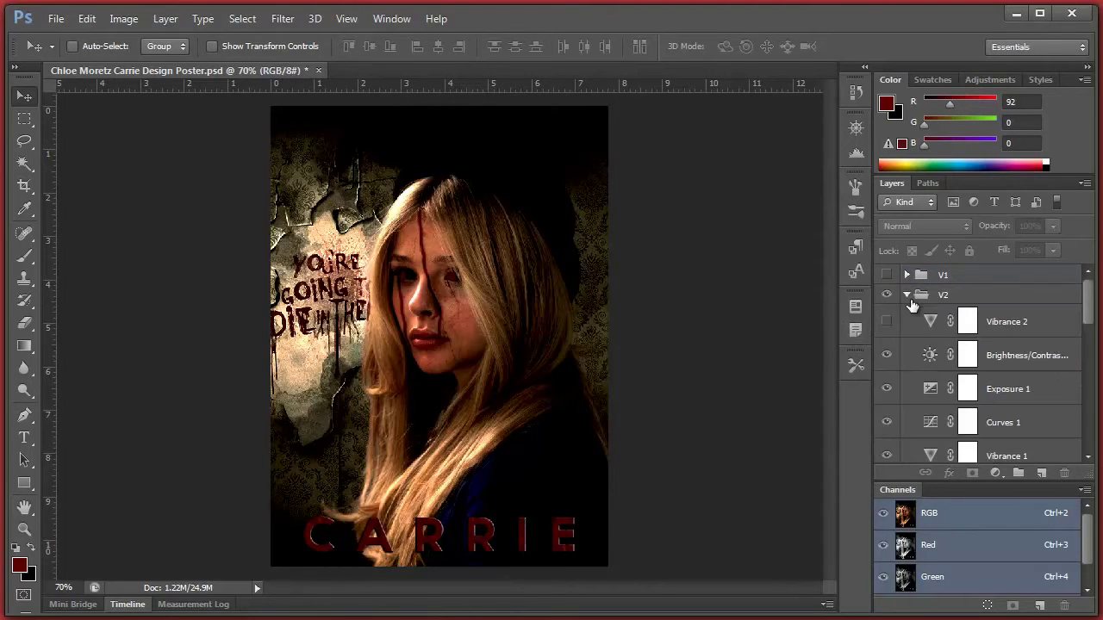
{"action": "left_click", "coordinate": [1042, 353]}
{"action": "scroll", "coordinate": [1034, 361], "scroll_direction": "down", "scroll_amount": 6}
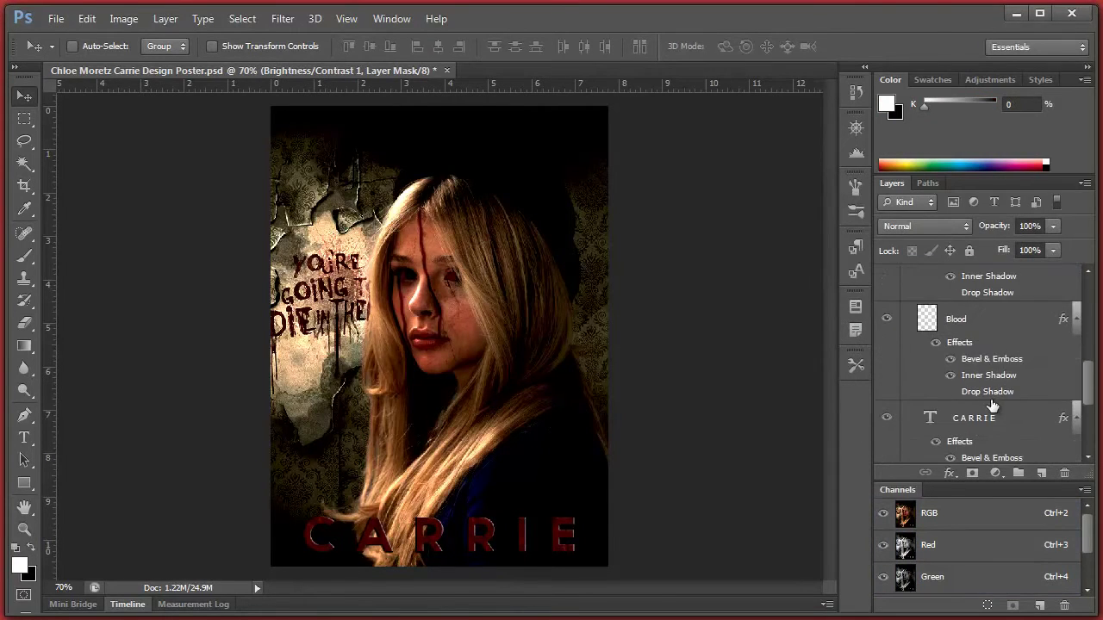
{"action": "scroll", "coordinate": [993, 405], "scroll_direction": "down", "scroll_amount": 3}
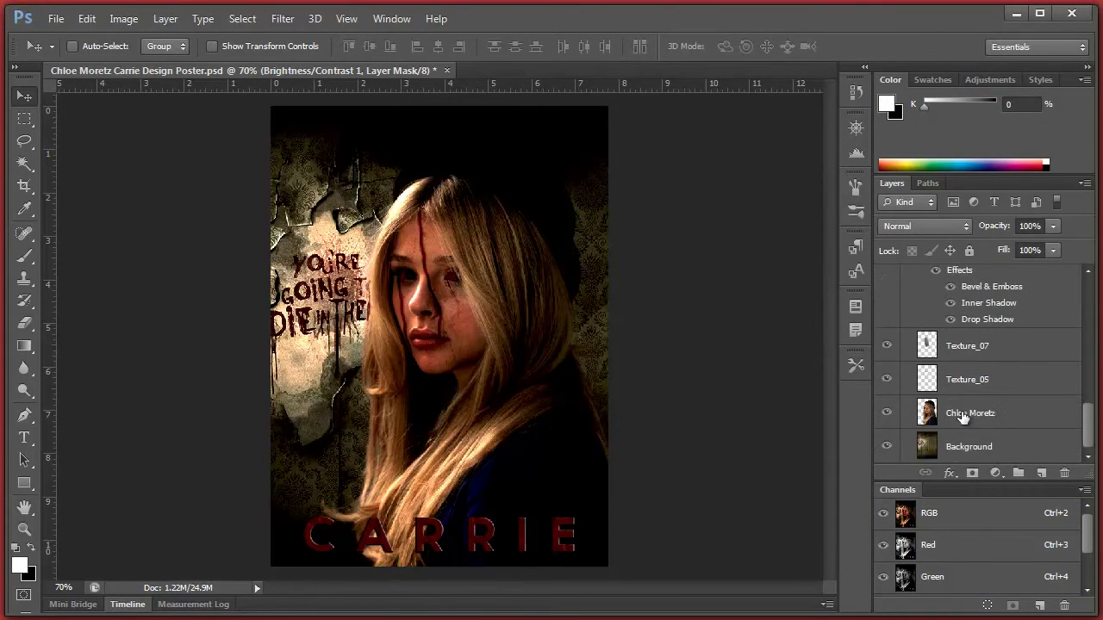
- Hide the V2 group's layers to inspect what each contributes to the poster, then restore the original visibility of all of them
{"action": "left_click", "coordinate": [887, 446]}
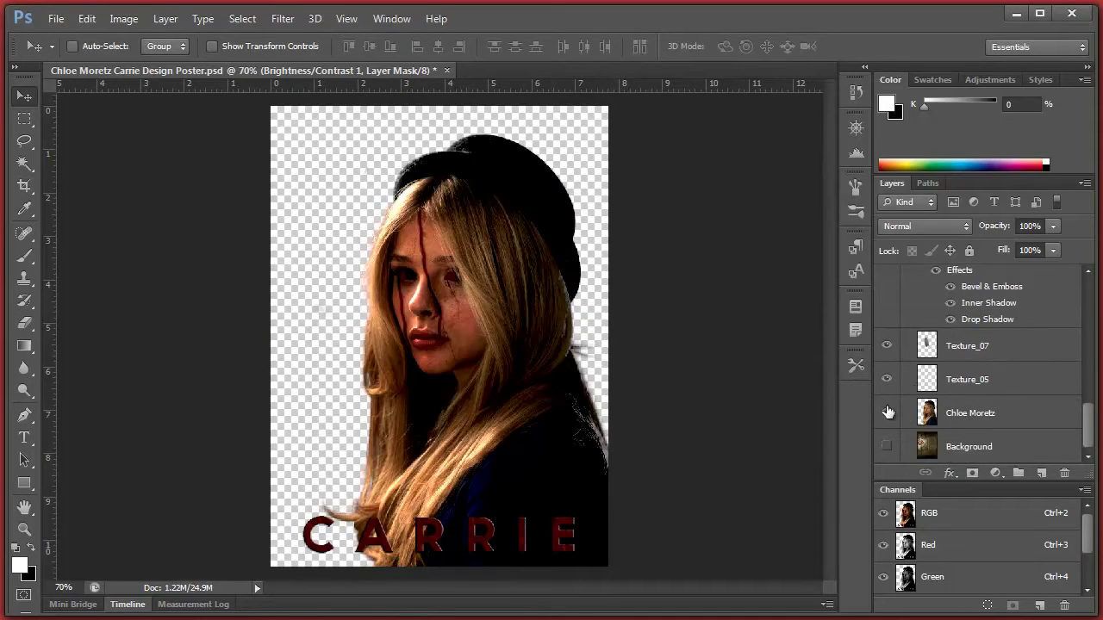
{"action": "left_click_drag", "start_coordinate": [886, 412], "coordinate": [885, 345]}
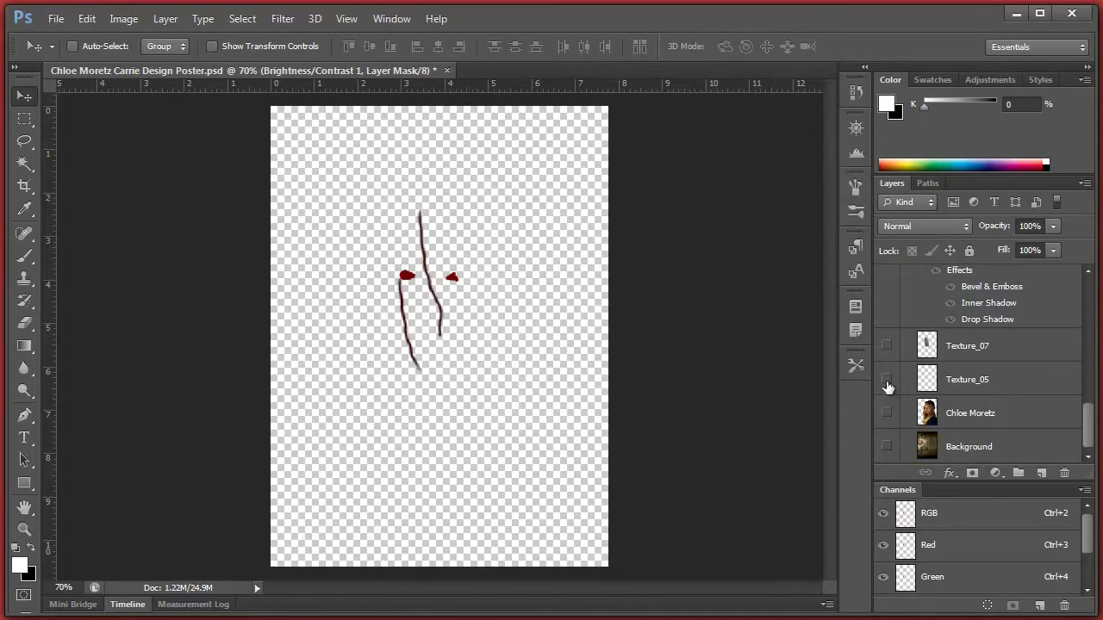
{"action": "left_click", "coordinate": [886, 412]}
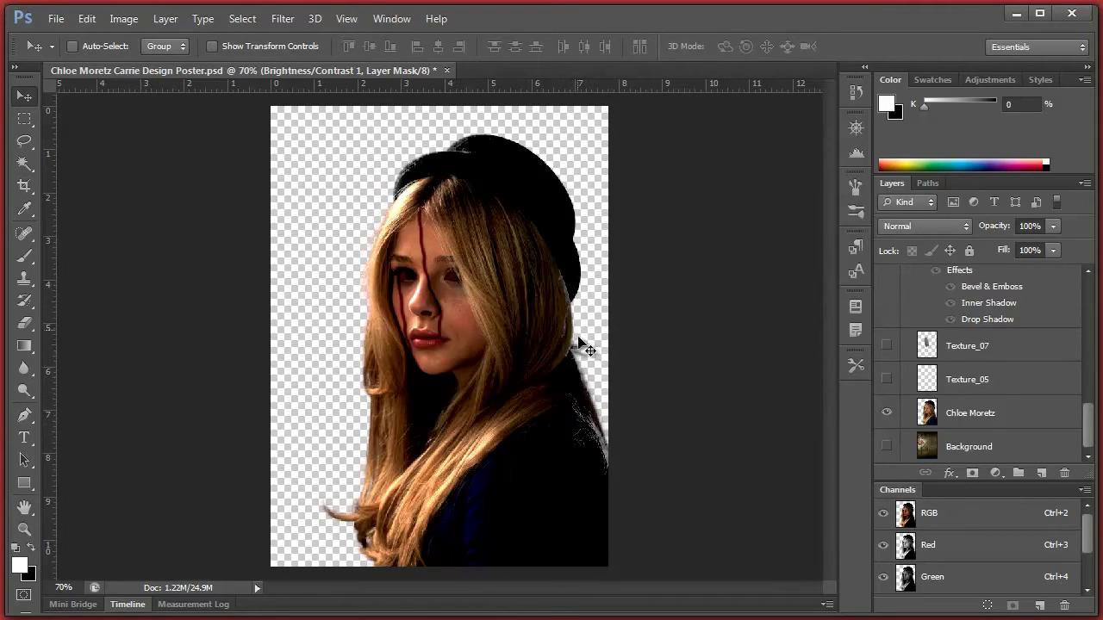
{"action": "left_click_drag", "start_coordinate": [1090, 422], "coordinate": [1090, 315]}
{"action": "scroll", "coordinate": [991, 362], "scroll_direction": "down", "scroll_amount": 8}
{"action": "left_click_drag", "start_coordinate": [891, 319], "coordinate": [888, 451]}
{"action": "scroll", "coordinate": [960, 398], "scroll_direction": "down", "scroll_amount": 3}
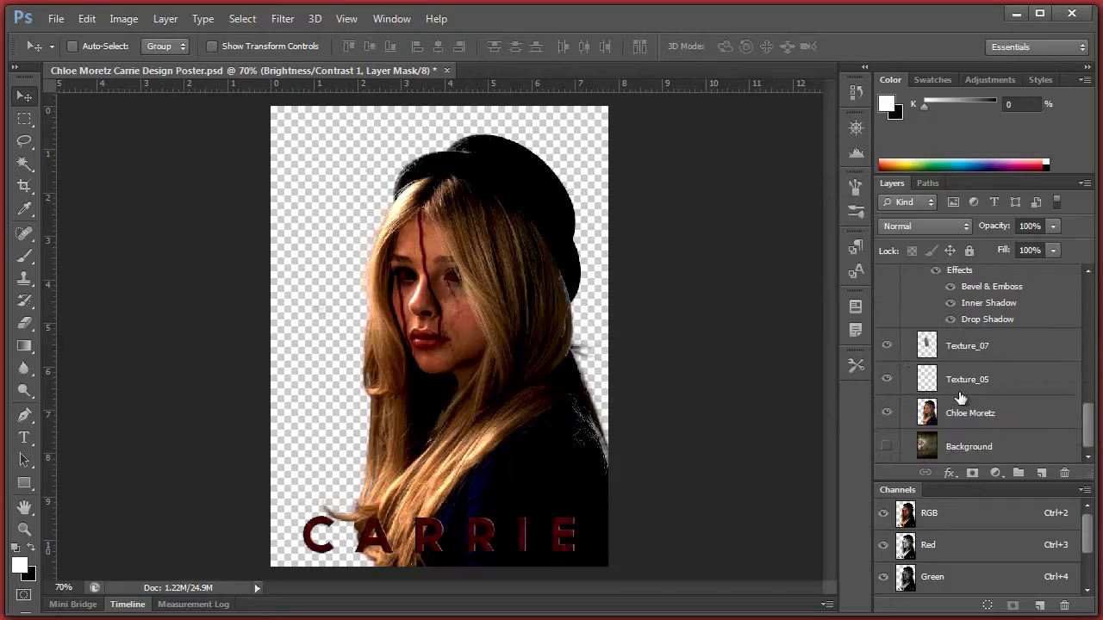
{"action": "left_click", "coordinate": [887, 446]}
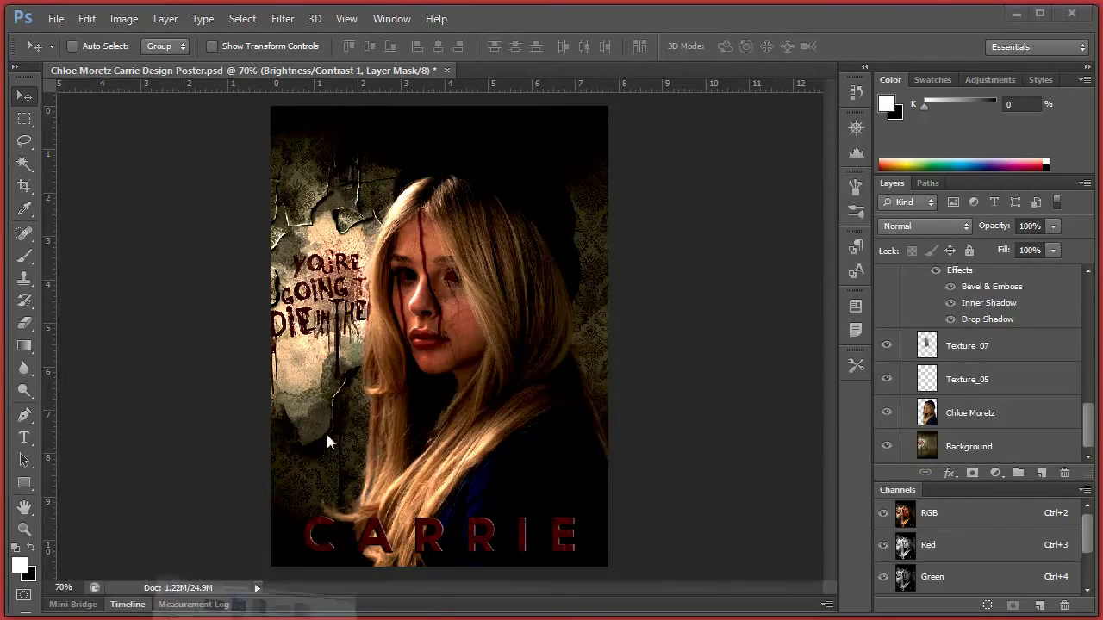
- Open the Chloe Moretz photo from the project folder as a separate document in Photoshop
{"action": "key", "text": "alt+Tab"}
{"action": "left_click_drag", "start_coordinate": [545, 70], "coordinate": [564, 129]}
{"action": "left_click_drag", "start_coordinate": [562, 242], "coordinate": [564, 66]}
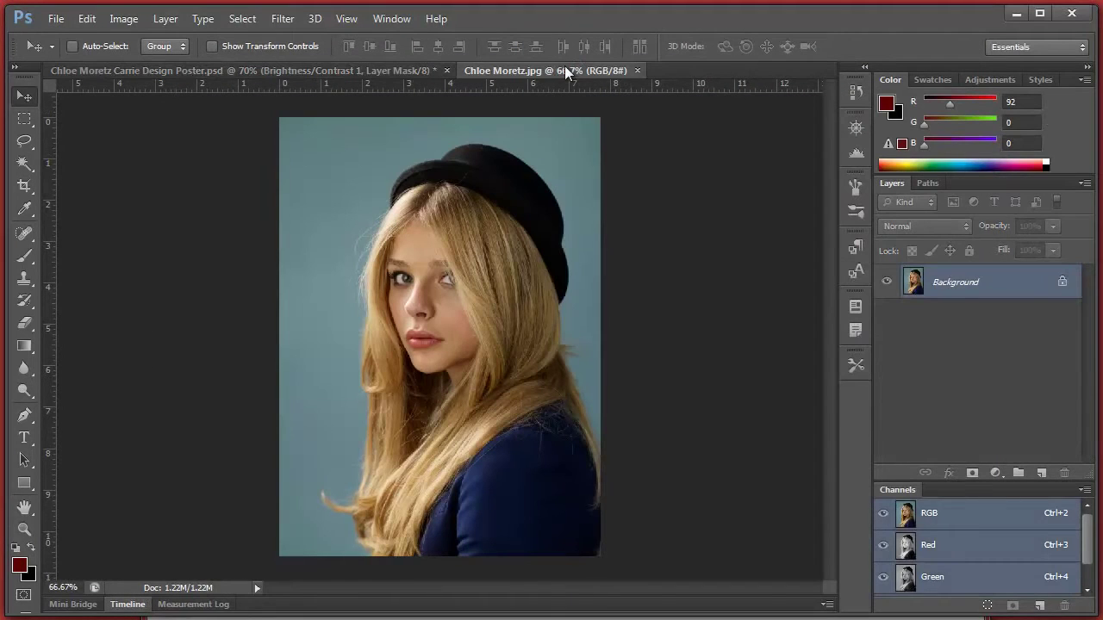
- Close the project folder and convert the photo's locked Background into a normal layer named Chloe Moretz
{"action": "left_click", "coordinate": [77, 595]}
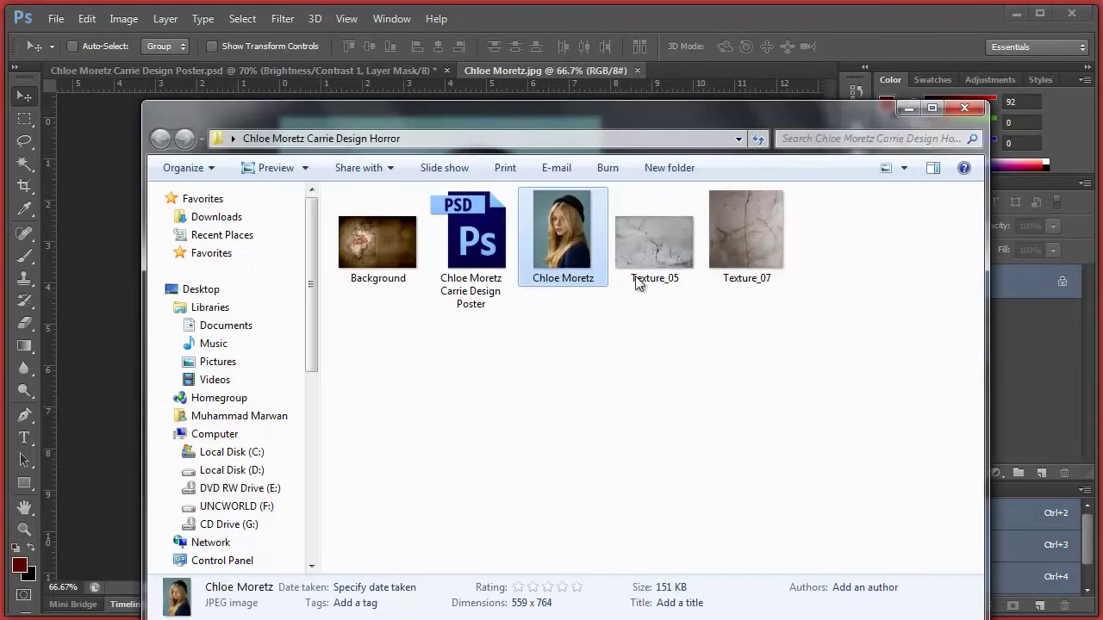
{"action": "left_click", "coordinate": [964, 108]}
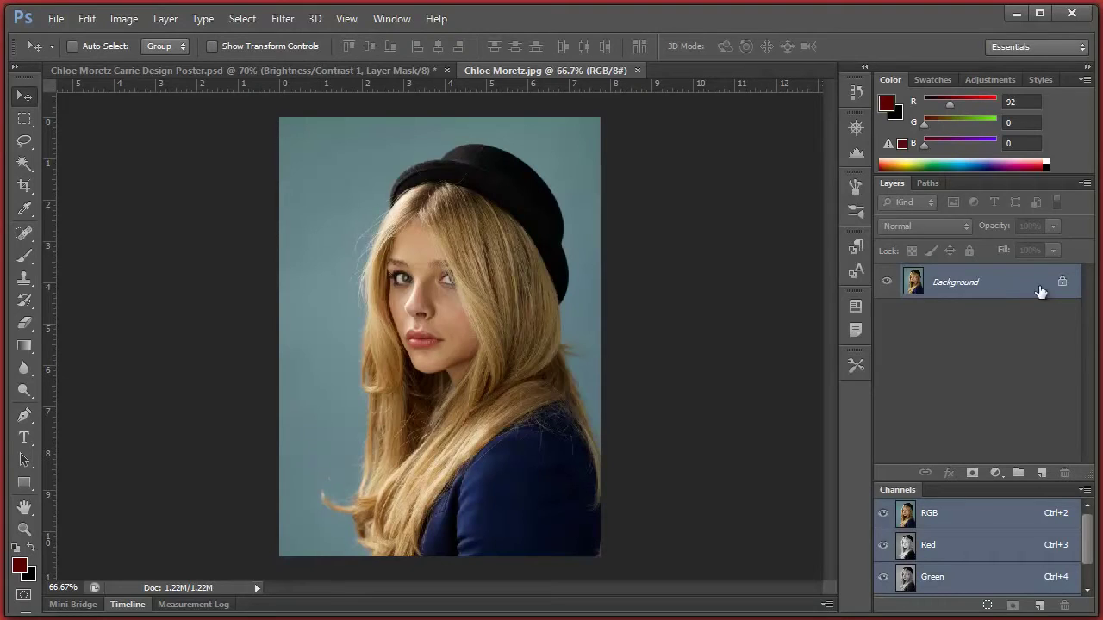
{"action": "double_click", "coordinate": [1008, 291]}
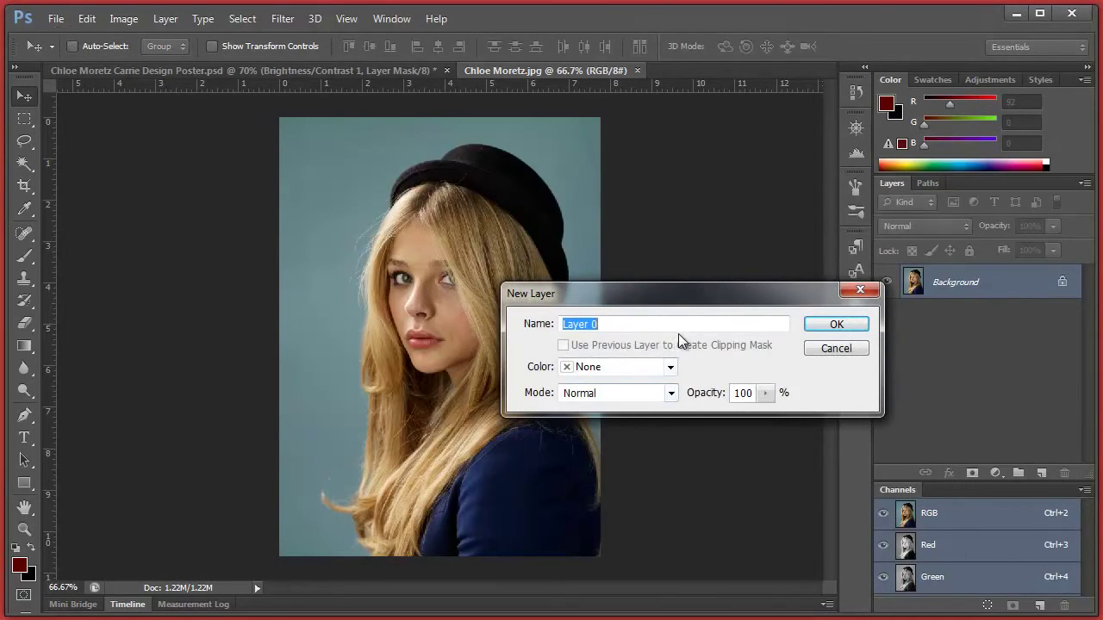
{"action": "type", "text": "Chloe Moret"}
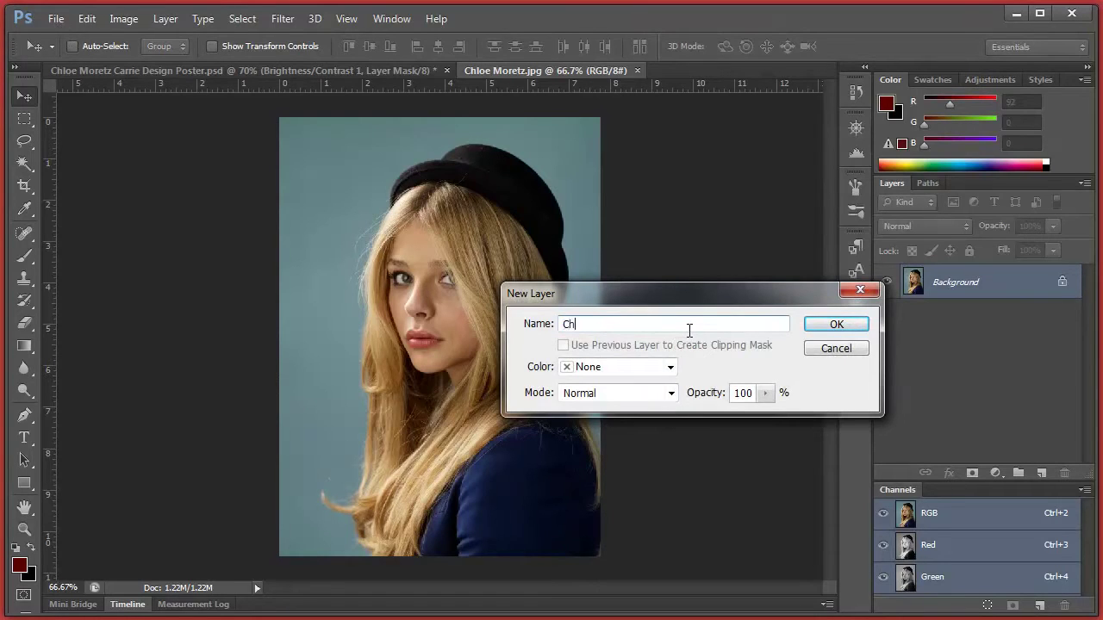
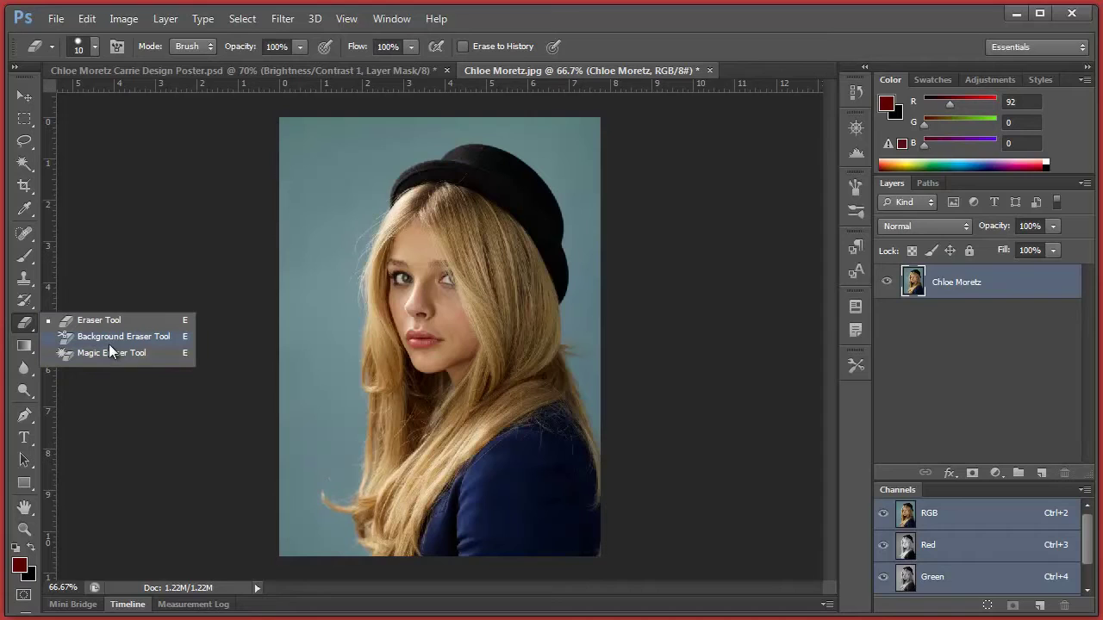
- Activate the Background Eraser Tool and set its brush size to 117 px
{"action": "left_click", "coordinate": [123, 337]}
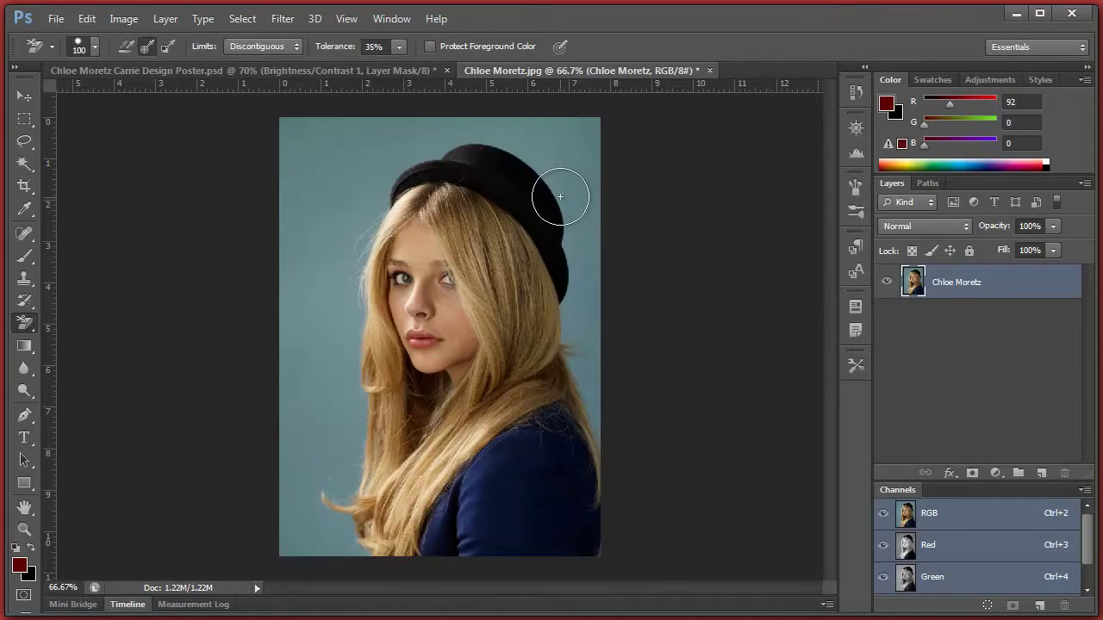
{"action": "right_click", "coordinate": [334, 200]}
{"action": "left_click_drag", "start_coordinate": [441, 233], "coordinate": [441, 234]}
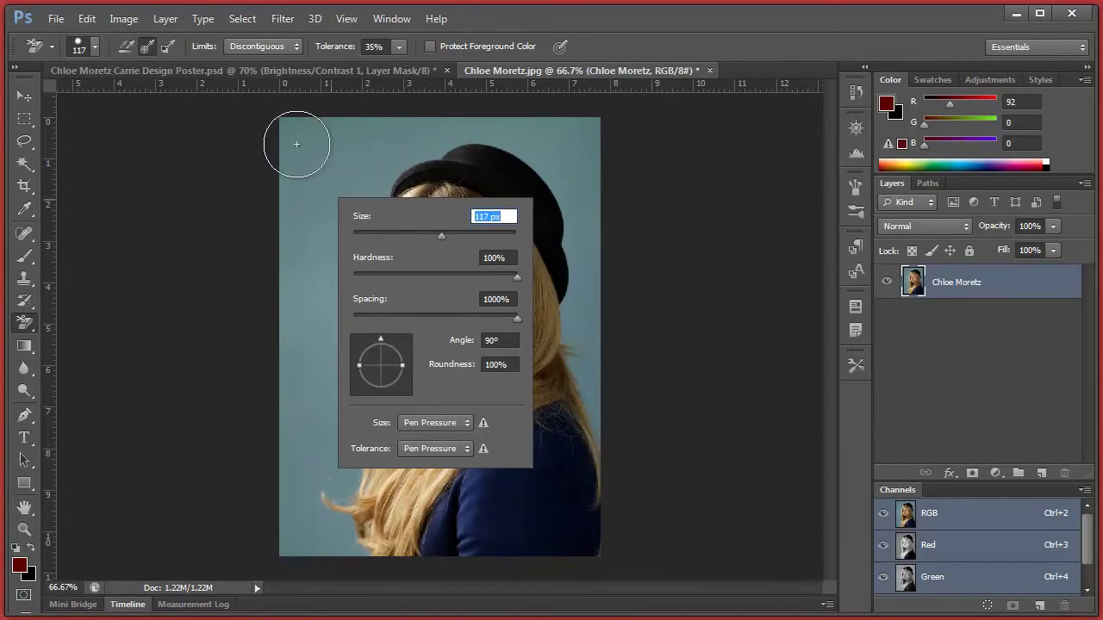
{"action": "left_click", "coordinate": [19, 324]}
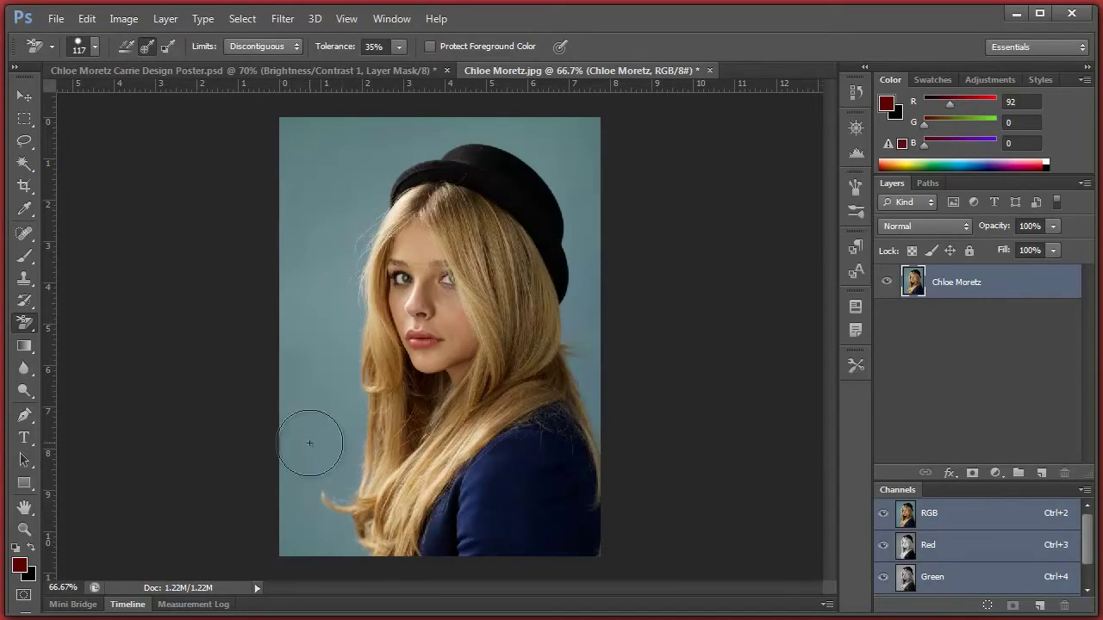
- Try erasing the backdrop above the front of the hat, undo the erasure and return to the Move tool
{"action": "left_click", "coordinate": [431, 143]}
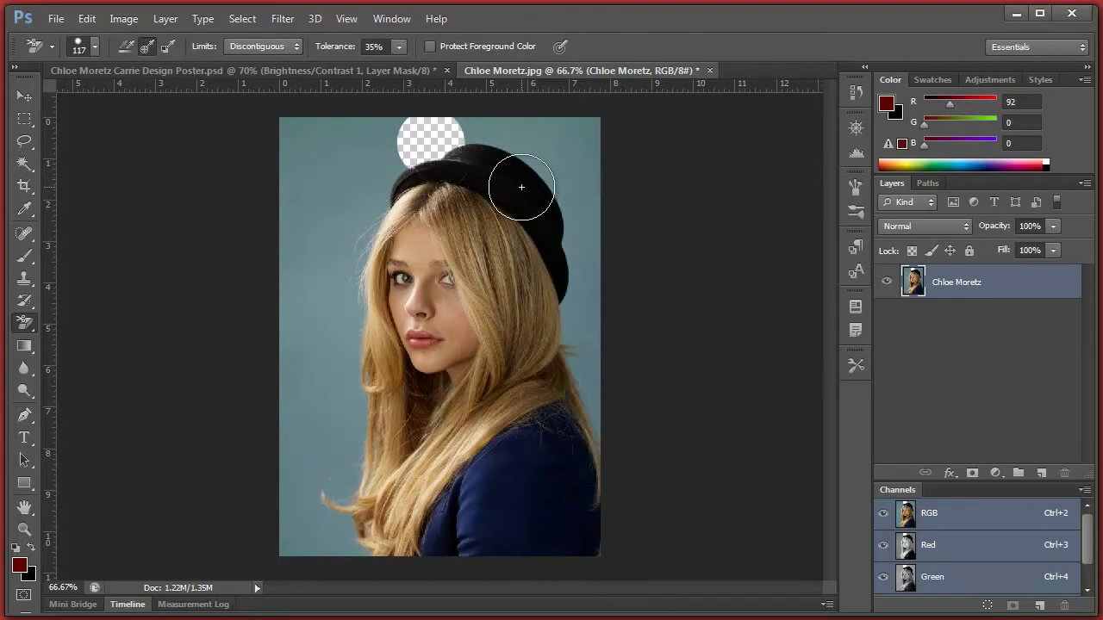
{"action": "key", "text": "z"}
{"action": "key", "text": "ctrl+z"}
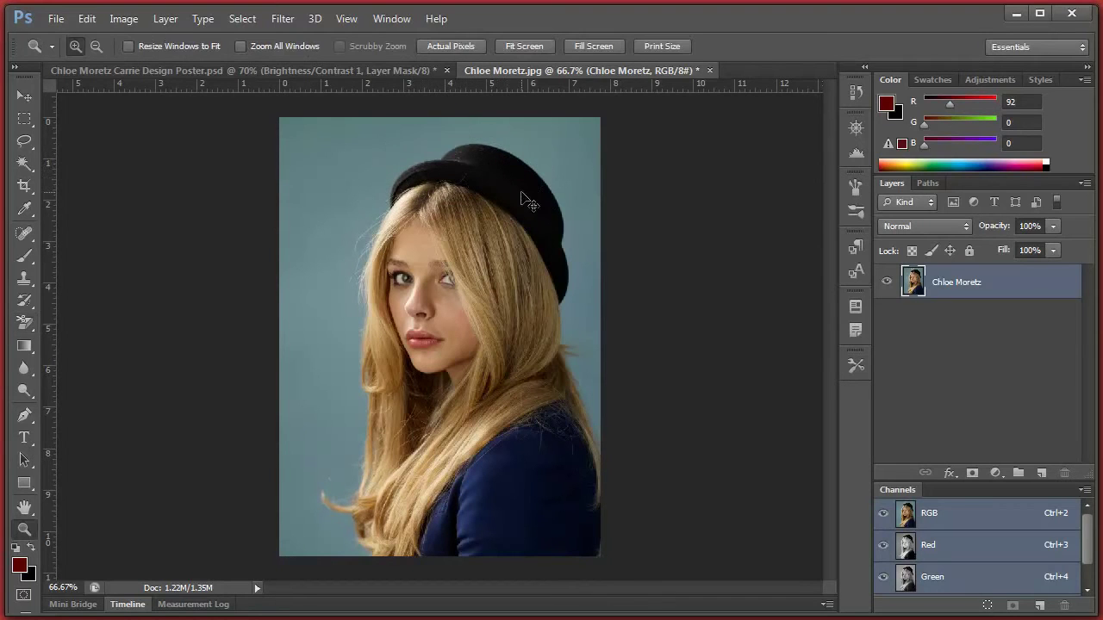
{"action": "left_click", "coordinate": [25, 95]}
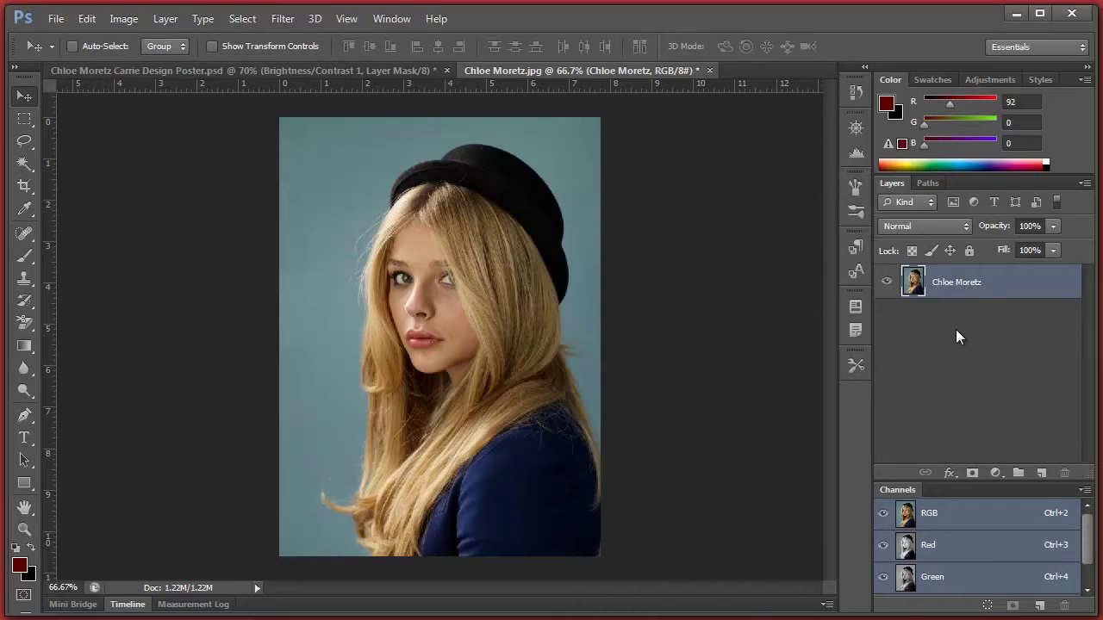
- Start a Curves adjustment on the photo and darken the RGB midtones with a point at input 148, output 120
{"action": "left_click", "coordinate": [113, 25]}
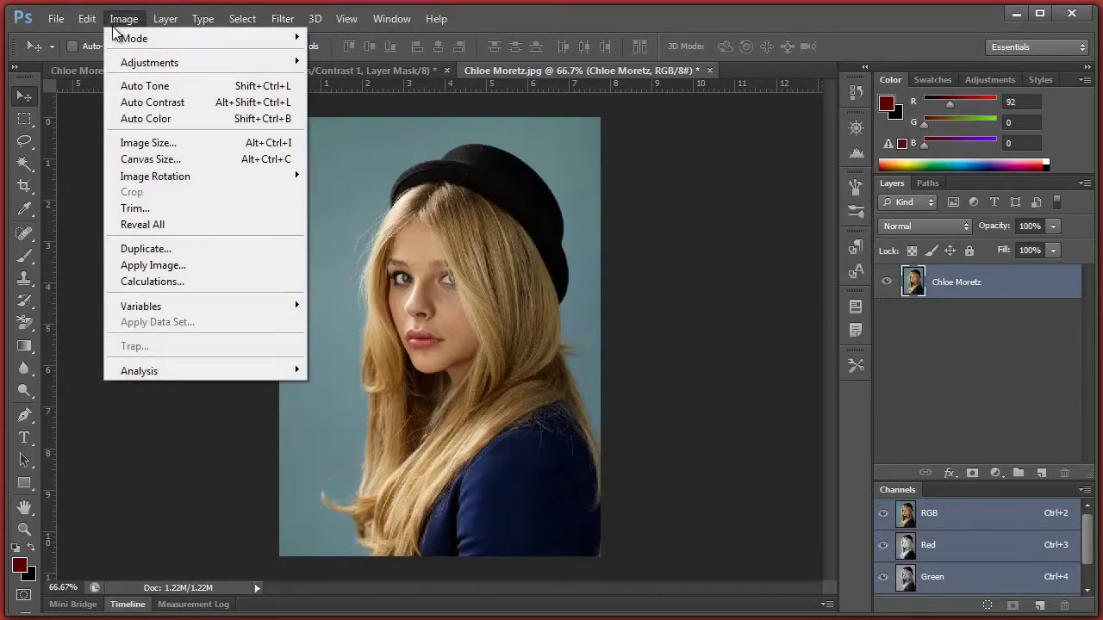
{"action": "mouse_move", "coordinate": [125, 61]}
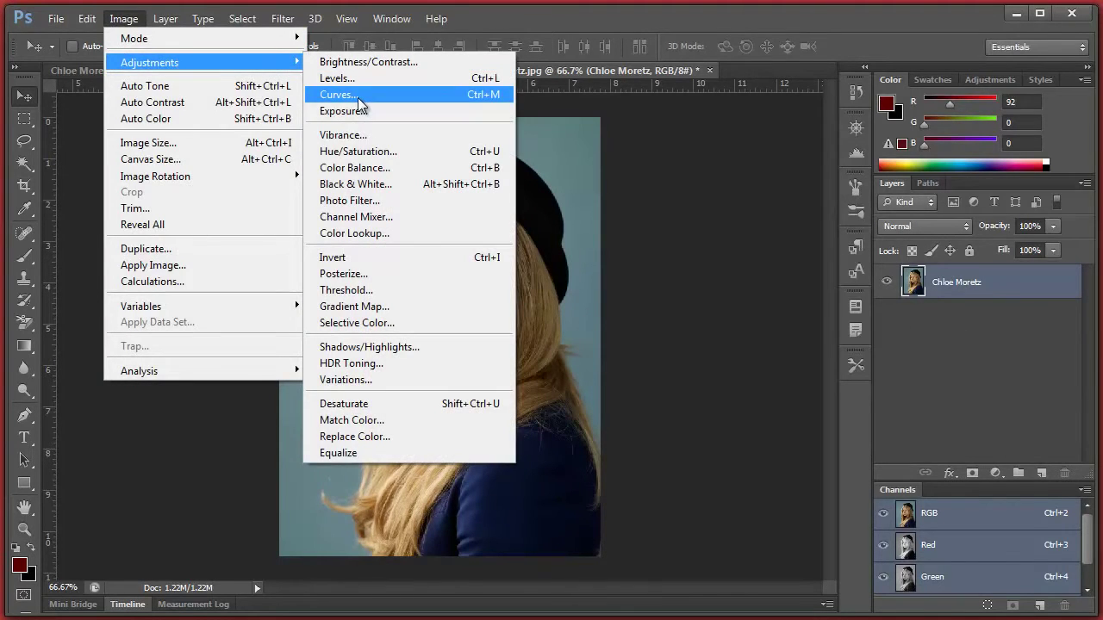
{"action": "left_click", "coordinate": [357, 95]}
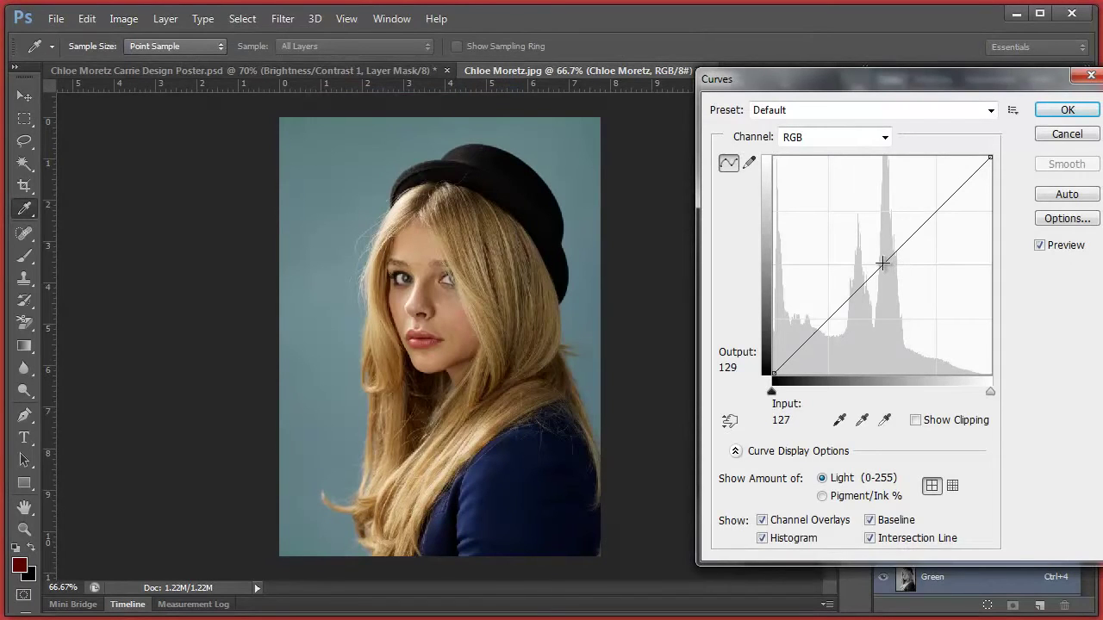
{"action": "left_click_drag", "start_coordinate": [883, 264], "coordinate": [900, 272]}
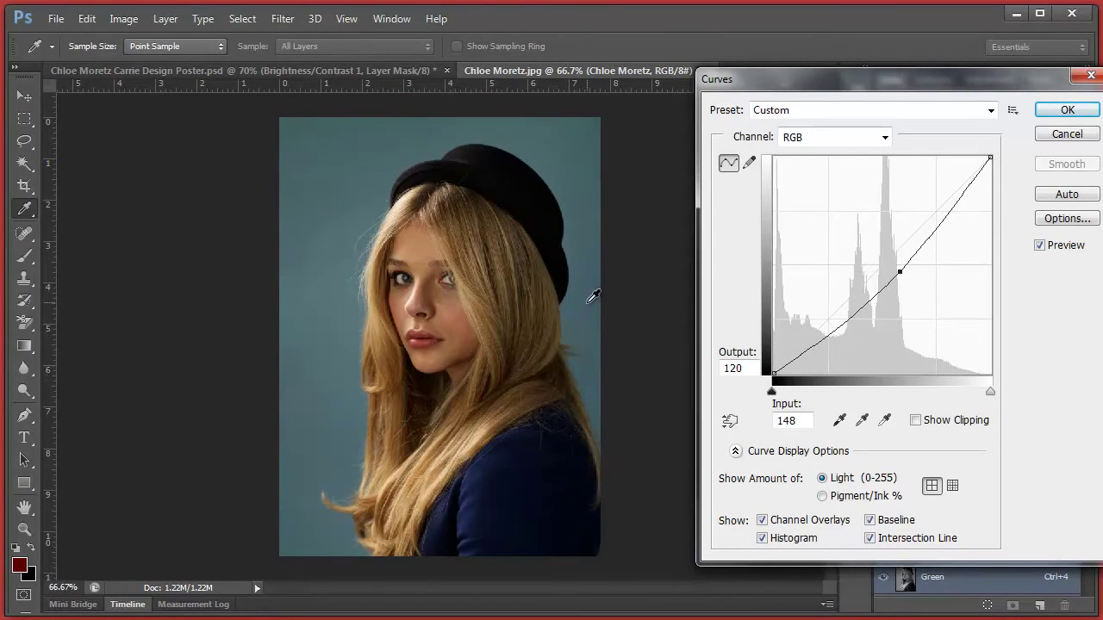
- Lower the Blue curve to output 131 at input 147 and the Green curve to output 138 at input 152, and apply Curves
{"action": "left_click", "coordinate": [841, 150]}
{"action": "left_click", "coordinate": [828, 195]}
{"action": "left_click_drag", "start_coordinate": [895, 254], "coordinate": [897, 268]}
{"action": "left_click", "coordinate": [871, 137]}
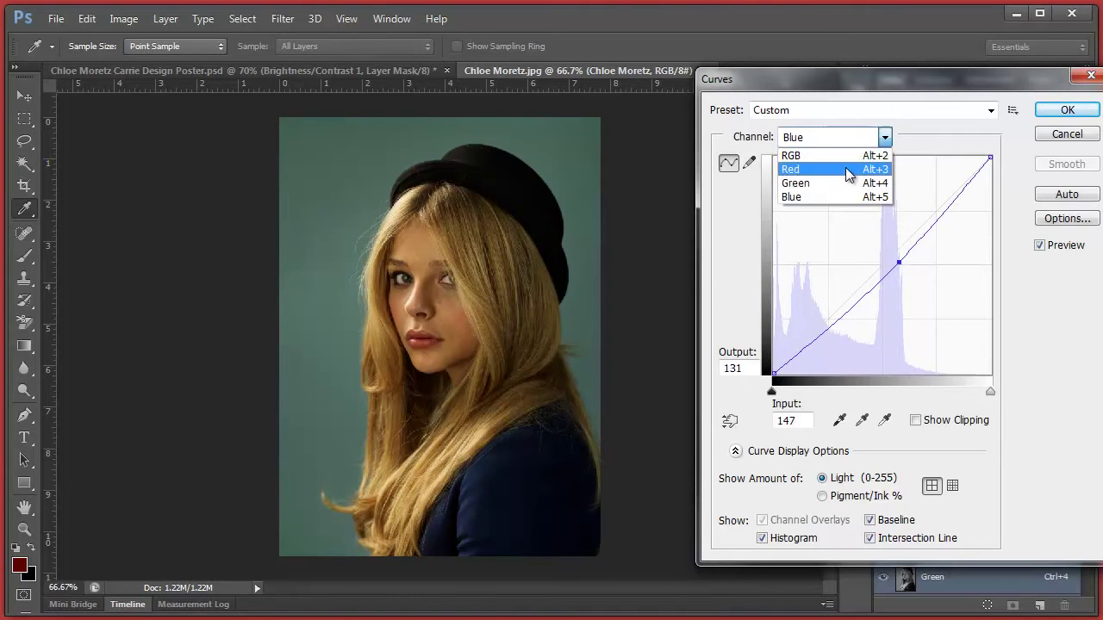
{"action": "left_click", "coordinate": [842, 180]}
{"action": "mouse_move", "coordinate": [899, 262]}
{"action": "left_mouse_down"}
{"action": "mouse_move", "coordinate": [895, 247]}
{"action": "mouse_move", "coordinate": [902, 258]}
{"action": "left_mouse_up"}
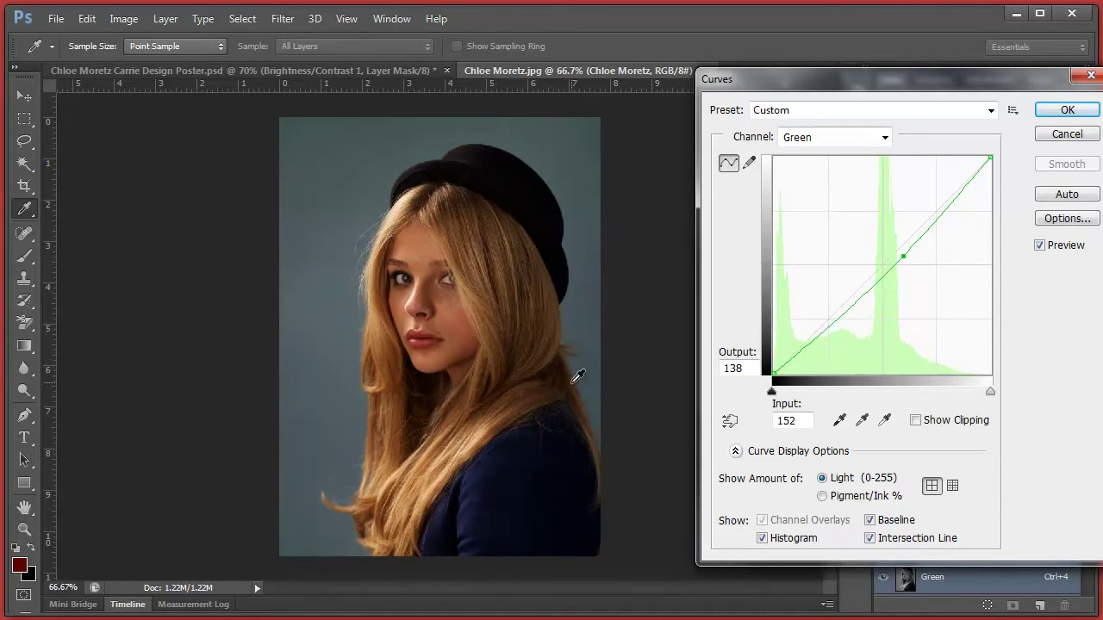
{"action": "left_click", "coordinate": [1065, 111]}
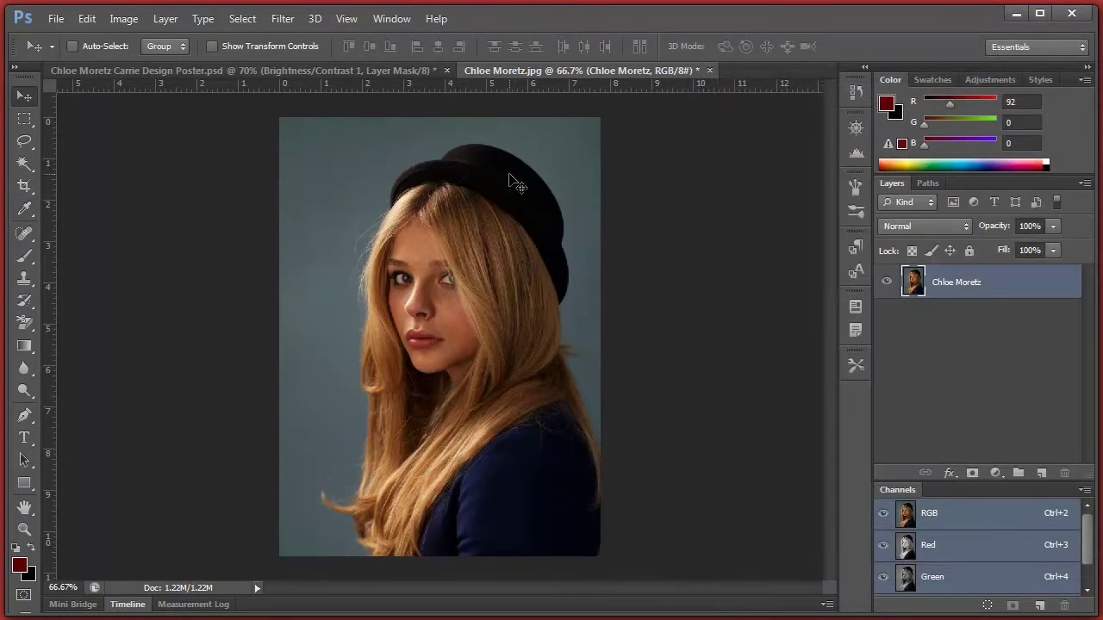
- Test the Background Eraser on the darkened photo at the hat's upper edge and undo the erasure
{"action": "left_click", "coordinate": [33, 329]}
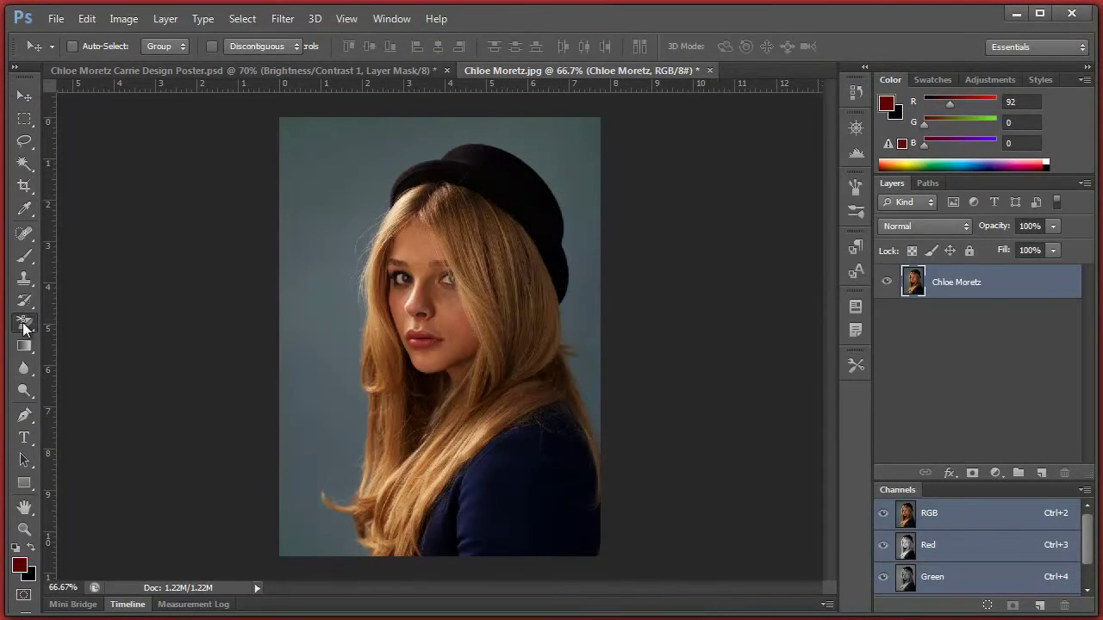
{"action": "left_click", "coordinate": [444, 143]}
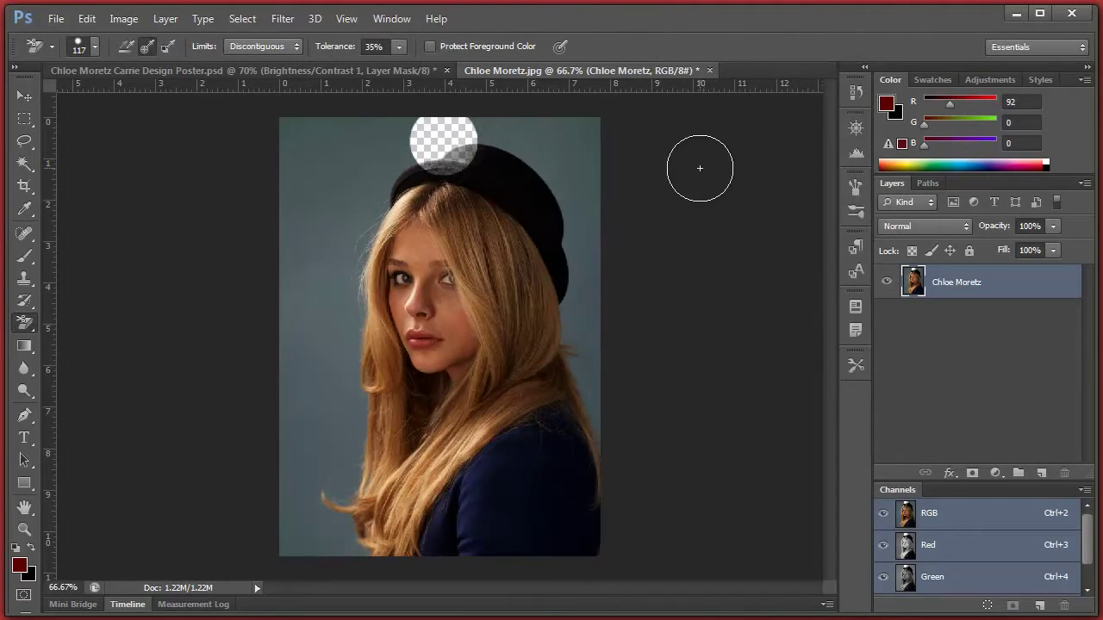
{"action": "key", "text": "ctrl+z"}
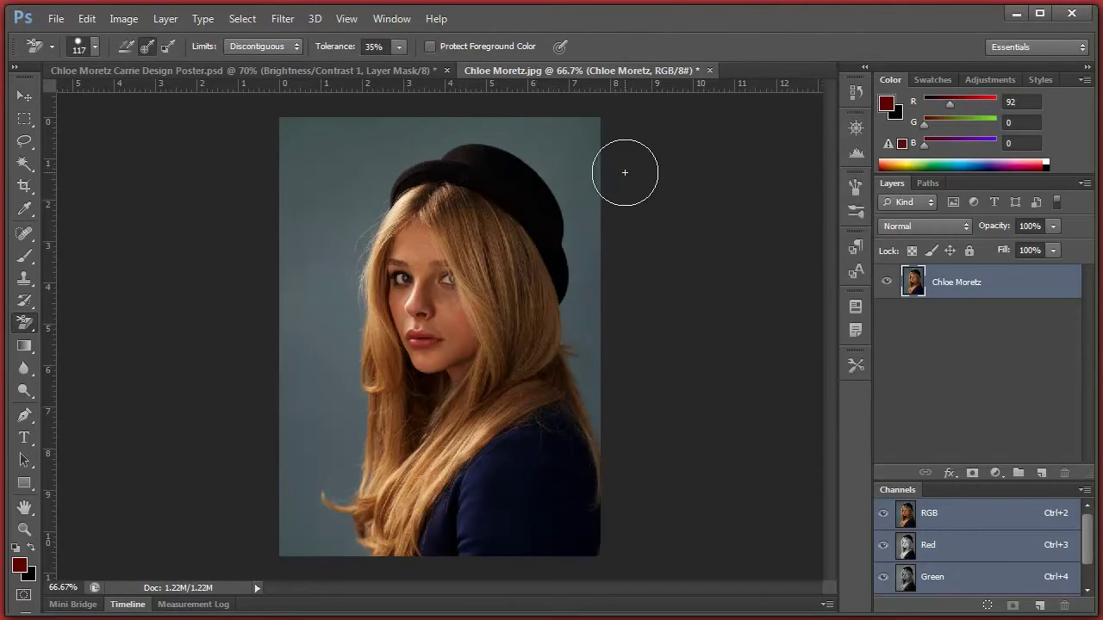
- Brighten the photo with another Curves adjustment, raising the RGB curve to output 163 at input 121
{"action": "left_click", "coordinate": [120, 24]}
{"action": "mouse_move", "coordinate": [175, 72]}
{"action": "left_click", "coordinate": [371, 92]}
{"action": "left_click_drag", "start_coordinate": [888, 264], "coordinate": [875, 240]}
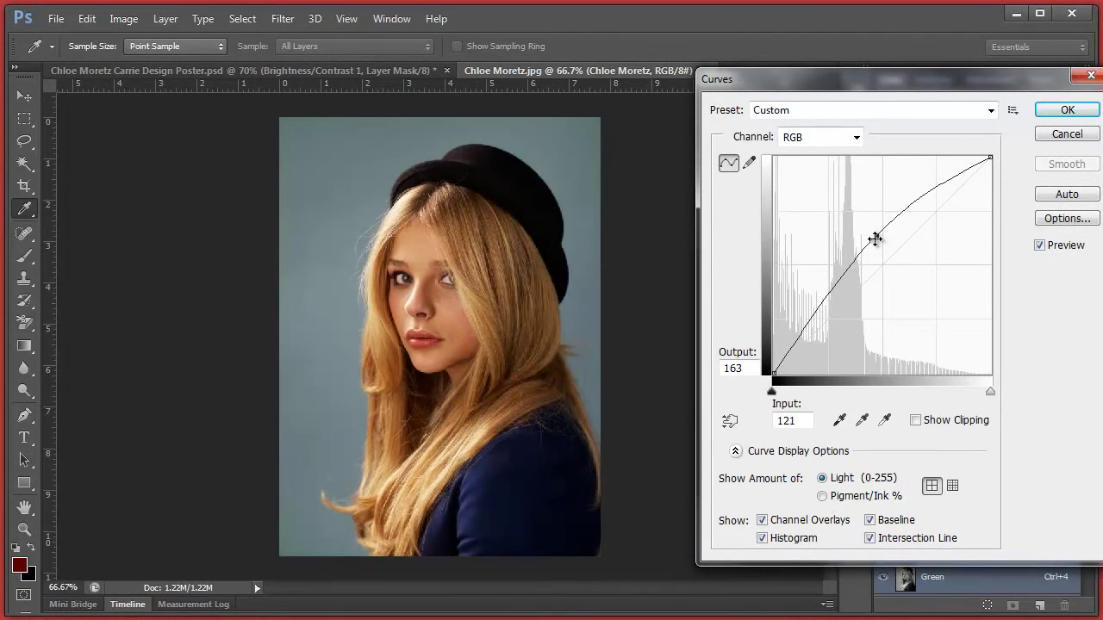
{"action": "left_click", "coordinate": [1072, 114]}
- Try the Background Eraser at two spots along the hat's upper edge on the brightened photo, undoing each erasure
{"action": "key", "text": "e"}
{"action": "left_click", "coordinate": [467, 129]}
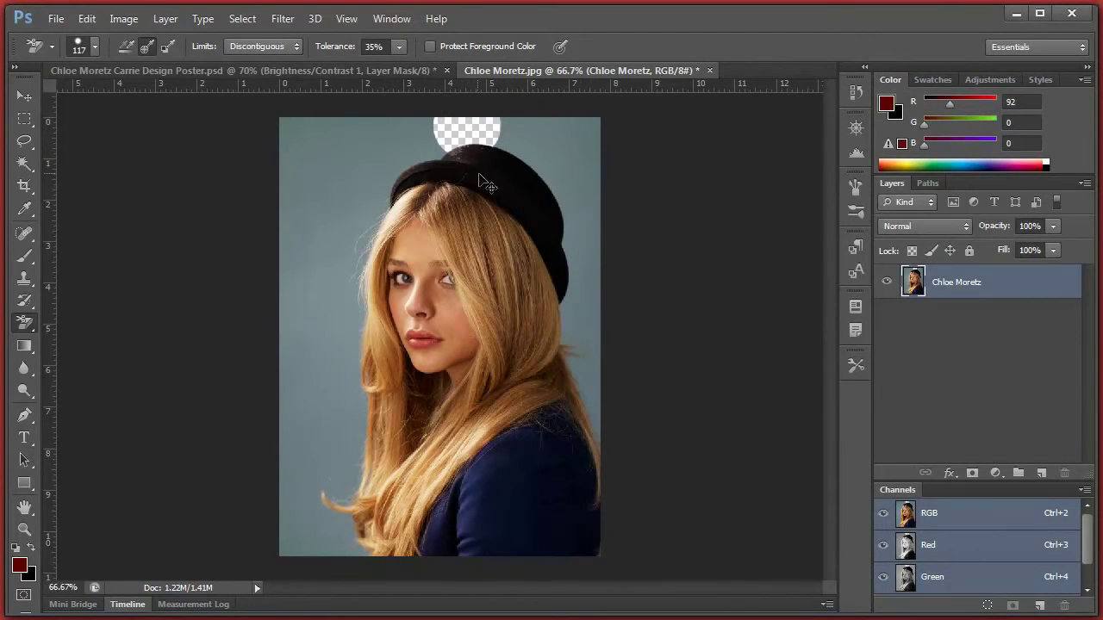
{"action": "key", "text": "ctrl+z"}
{"action": "left_click", "coordinate": [432, 133]}
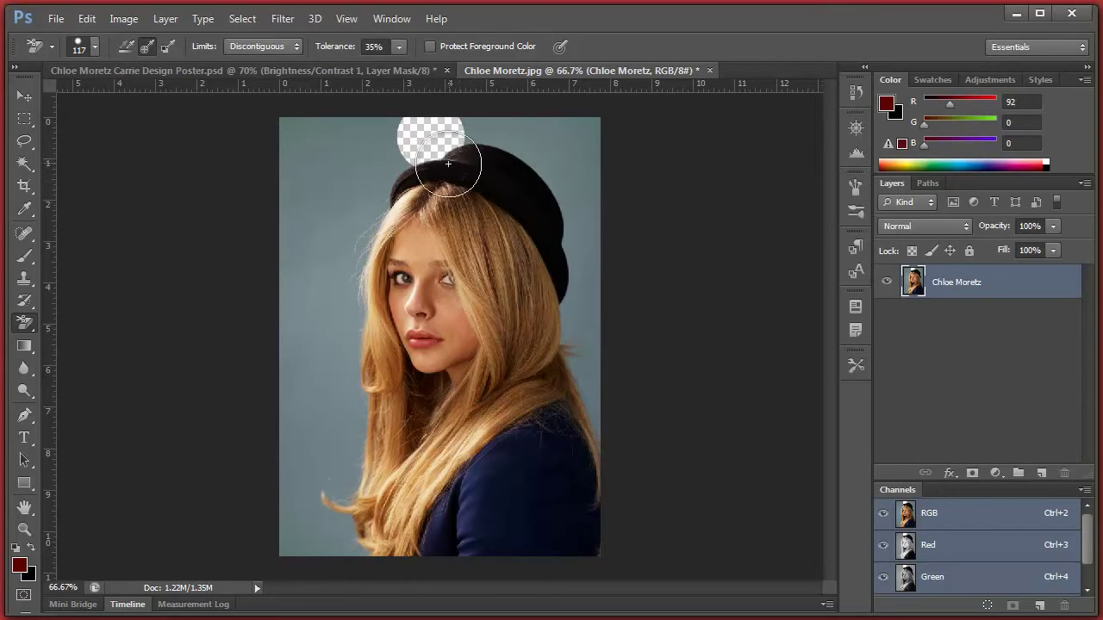
{"action": "key", "text": "ctrl+z"}
- Apply a third Curves adjustment, slightly raising the RGB midtones, setting a Blue point at input 139, output 138, and shifting the Blue highlight endpoint inward
{"action": "left_click", "coordinate": [129, 20]}
{"action": "mouse_move", "coordinate": [149, 62]}
{"action": "left_click", "coordinate": [362, 98]}
{"action": "left_click_drag", "start_coordinate": [881, 258], "coordinate": [876, 261]}
{"action": "left_click", "coordinate": [857, 141]}
{"action": "left_click", "coordinate": [827, 197]}
{"action": "mouse_move", "coordinate": [894, 256]}
{"action": "left_mouse_down"}
{"action": "mouse_move", "coordinate": [908, 264]}
{"action": "mouse_move", "coordinate": [886, 236]}
{"action": "mouse_move", "coordinate": [919, 284]}
{"action": "mouse_move", "coordinate": [892, 256]}
{"action": "left_mouse_up"}
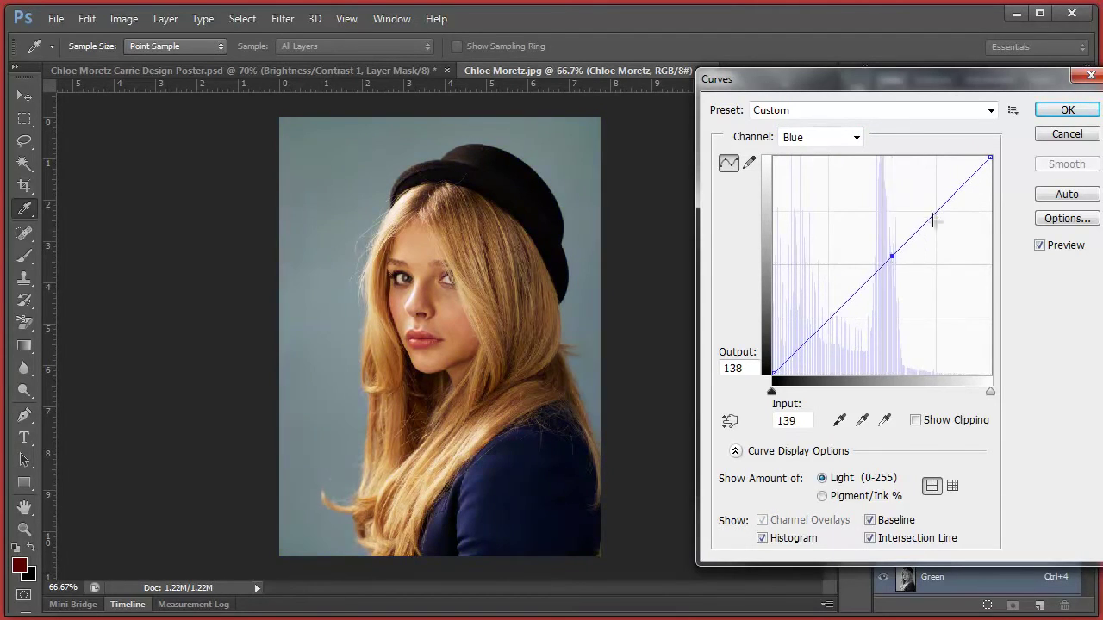
{"action": "left_click_drag", "start_coordinate": [986, 159], "coordinate": [956, 159]}
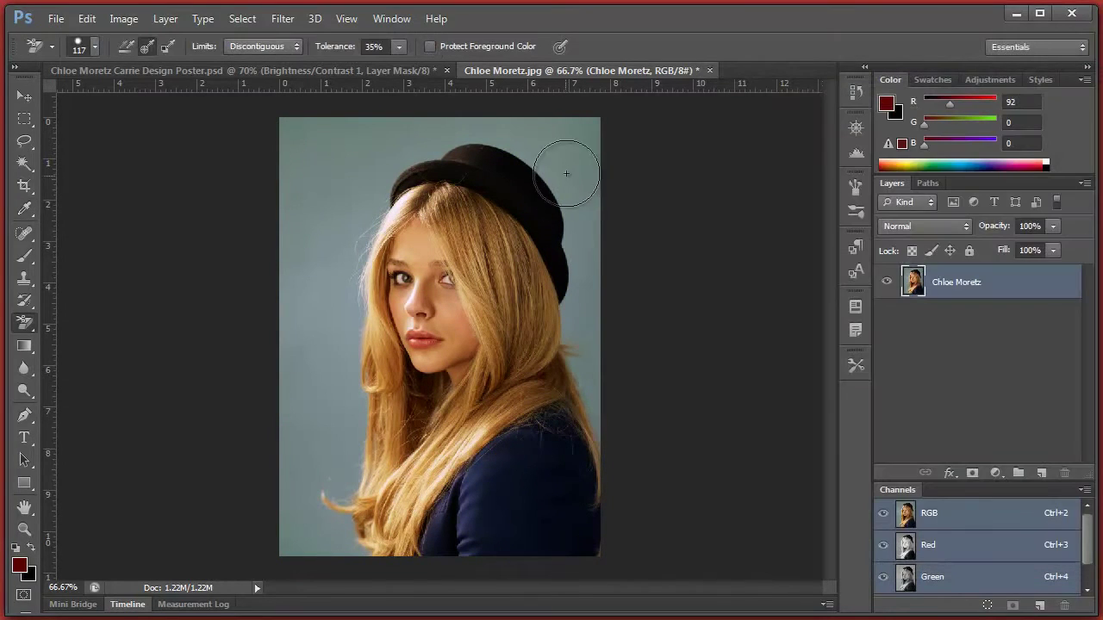
- Erase the teal background around the hat and down the outer edge of the hair beside her face with the Background Eraser
{"action": "left_click", "coordinate": [560, 165]}
{"action": "mouse_move", "coordinate": [508, 147]}
{"action": "left_mouse_down"}
{"action": "mouse_move", "coordinate": [604, 173]}
{"action": "mouse_move", "coordinate": [665, 224]}
{"action": "mouse_move", "coordinate": [590, 203]}
{"action": "mouse_move", "coordinate": [571, 211]}
{"action": "mouse_move", "coordinate": [469, 134]}
{"action": "mouse_move", "coordinate": [411, 156]}
{"action": "mouse_move", "coordinate": [411, 143]}
{"action": "mouse_move", "coordinate": [358, 170]}
{"action": "mouse_move", "coordinate": [377, 169]}
{"action": "mouse_move", "coordinate": [330, 252]}
{"action": "mouse_move", "coordinate": [349, 254]}
{"action": "mouse_move", "coordinate": [333, 311]}
{"action": "mouse_move", "coordinate": [344, 301]}
{"action": "mouse_move", "coordinate": [355, 346]}
{"action": "mouse_move", "coordinate": [338, 437]}
{"action": "mouse_move", "coordinate": [347, 448]}
{"action": "mouse_move", "coordinate": [336, 480]}
{"action": "mouse_move", "coordinate": [315, 489]}
{"action": "mouse_move", "coordinate": [334, 518]}
{"action": "mouse_move", "coordinate": [356, 480]}
{"action": "left_mouse_up"}
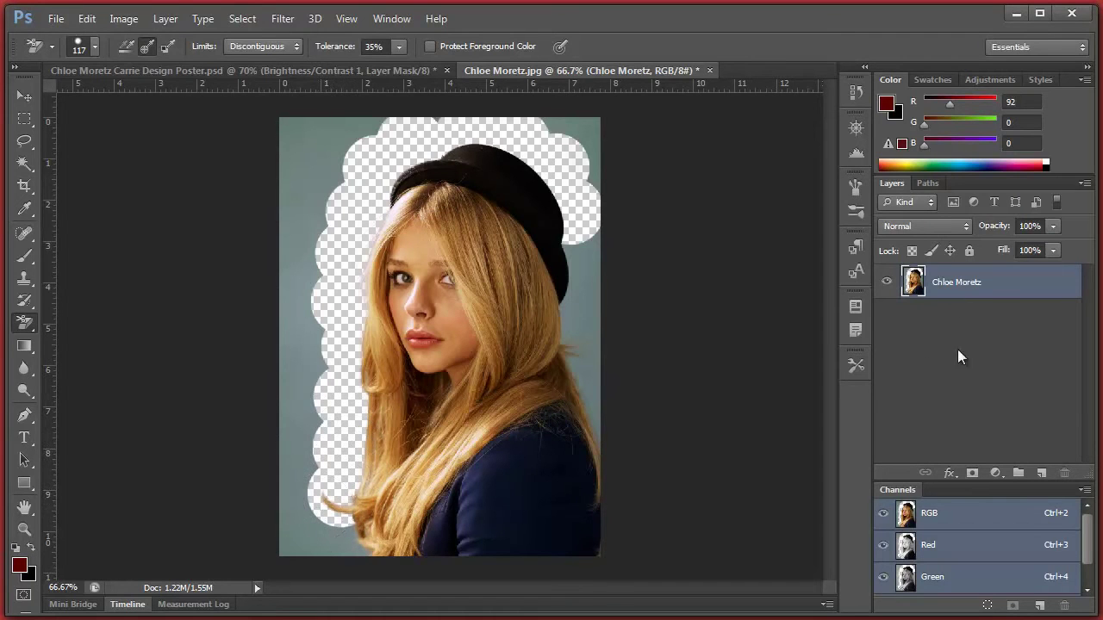
- Add a pure red solid color fill layer and place it beneath the Chloe Moretz layer
{"action": "left_click", "coordinate": [996, 473]}
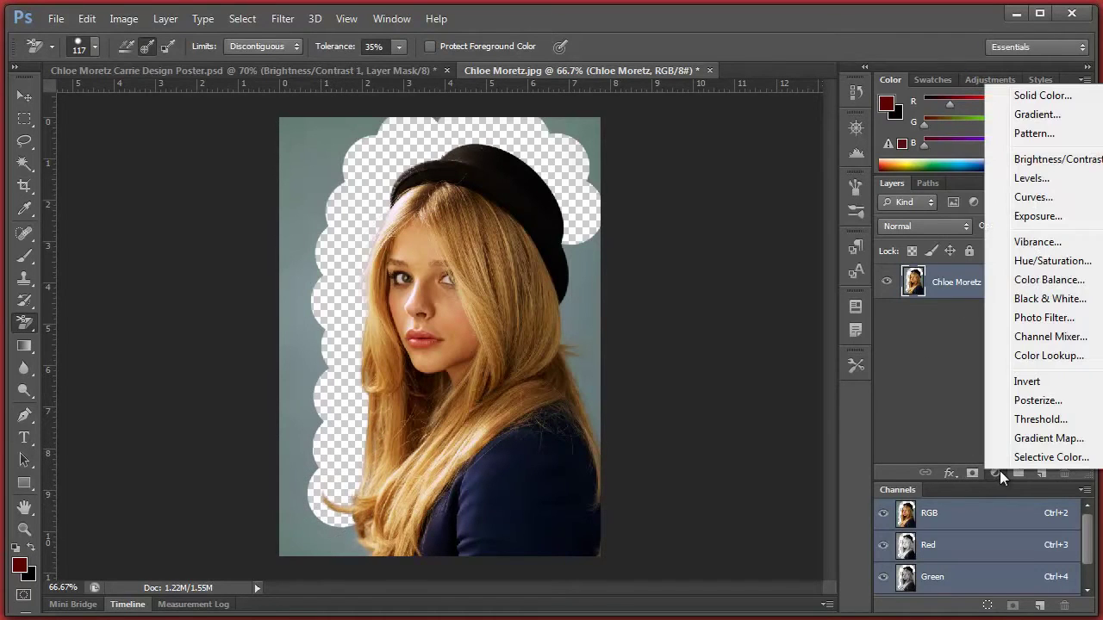
{"action": "left_click", "coordinate": [1042, 96]}
{"action": "left_click_drag", "start_coordinate": [789, 298], "coordinate": [713, 148]}
{"action": "type", "text": "255"}
{"action": "left_click", "coordinate": [775, 184]}
{"action": "left_click_drag", "start_coordinate": [1004, 289], "coordinate": [1010, 426]}
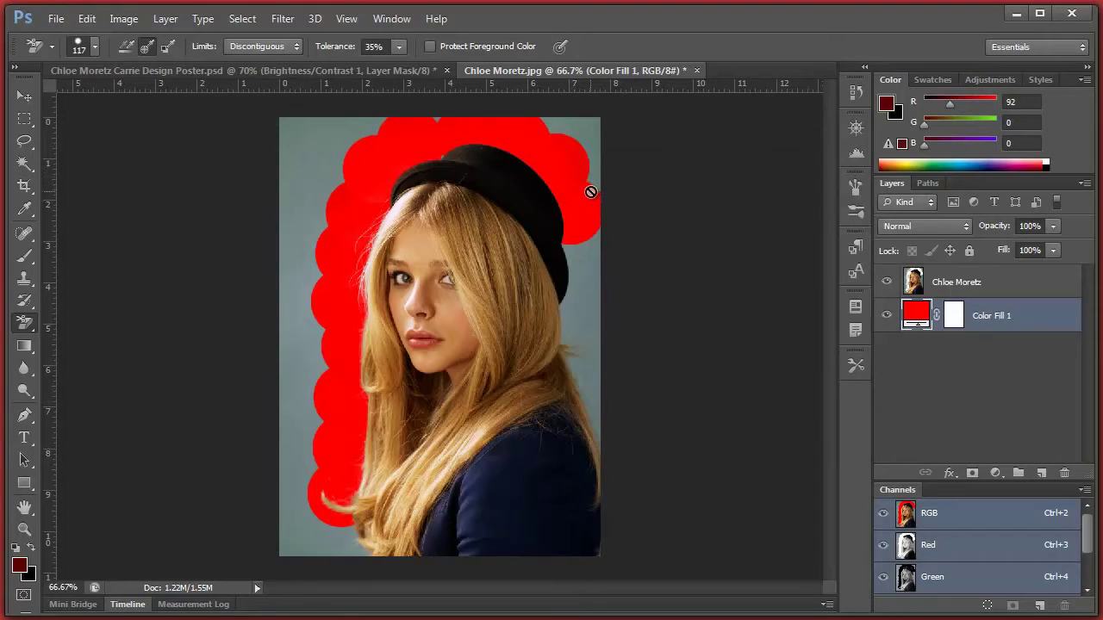
- Switch from the Background Eraser to the regular Eraser tool
{"action": "right_click", "coordinate": [24, 322]}
{"action": "left_click", "coordinate": [95, 315]}
{"action": "left_click", "coordinate": [353, 182]}
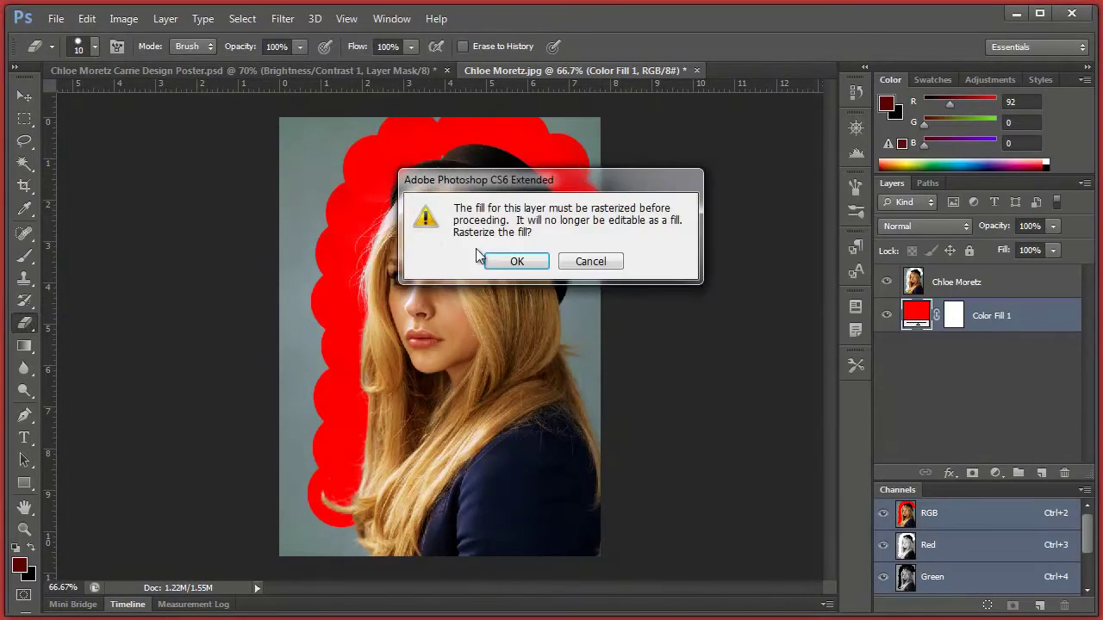
{"action": "left_click", "coordinate": [617, 270]}
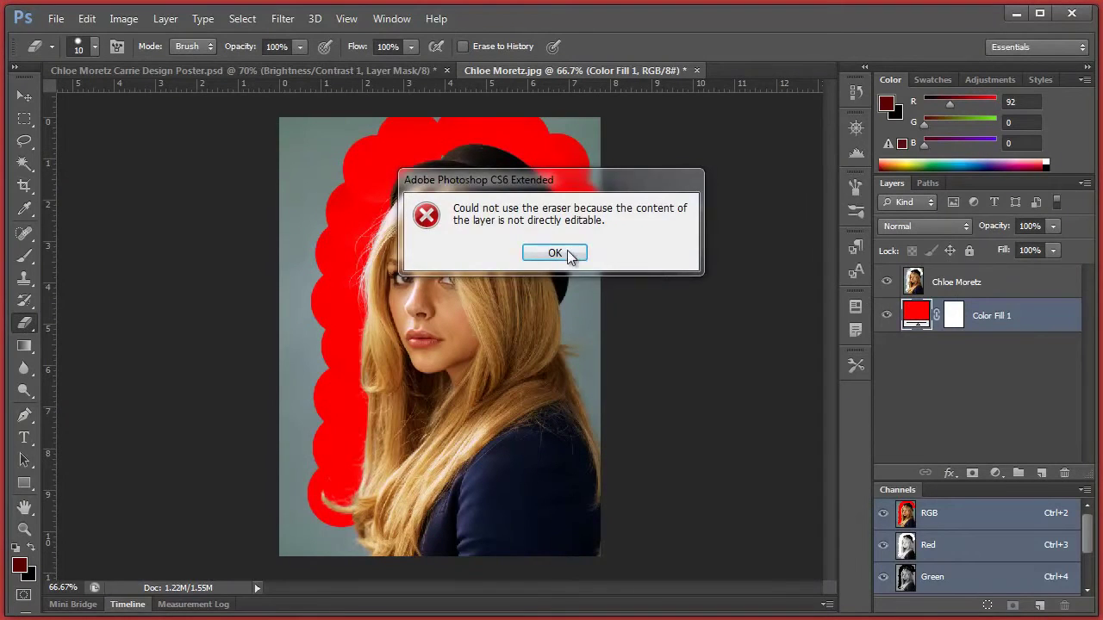
{"action": "left_click", "coordinate": [568, 256]}
- Erase most of the remaining outer background on the Chloe Moretz layer using a 91 px Eraser with 35% hardness
{"action": "left_click", "coordinate": [937, 294]}
{"action": "right_click", "coordinate": [438, 220]}
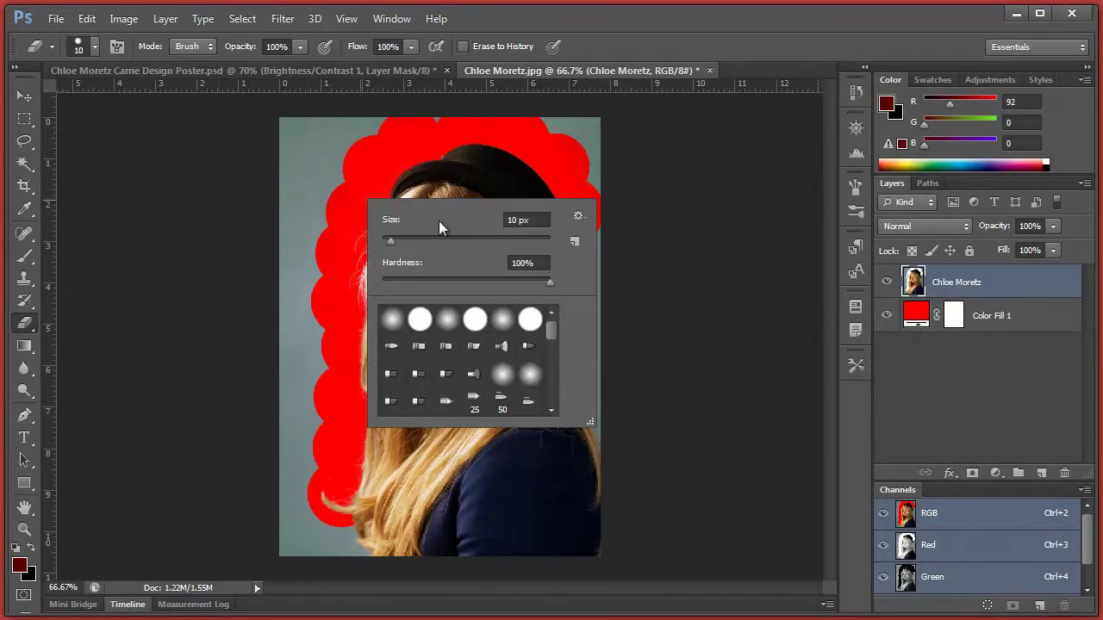
{"action": "left_click", "coordinate": [418, 281]}
{"action": "mouse_move", "coordinate": [345, 185]}
{"action": "left_mouse_down"}
{"action": "mouse_move", "coordinate": [322, 245]}
{"action": "mouse_move", "coordinate": [360, 200]}
{"action": "mouse_move", "coordinate": [314, 234]}
{"action": "mouse_move", "coordinate": [301, 263]}
{"action": "mouse_move", "coordinate": [318, 263]}
{"action": "mouse_move", "coordinate": [311, 371]}
{"action": "mouse_move", "coordinate": [315, 347]}
{"action": "mouse_move", "coordinate": [333, 377]}
{"action": "mouse_move", "coordinate": [337, 439]}
{"action": "mouse_move", "coordinate": [275, 478]}
{"action": "mouse_move", "coordinate": [307, 456]}
{"action": "mouse_move", "coordinate": [296, 466]}
{"action": "mouse_move", "coordinate": [280, 229]}
{"action": "mouse_move", "coordinate": [275, 242]}
{"action": "mouse_move", "coordinate": [325, 156]}
{"action": "mouse_move", "coordinate": [289, 150]}
{"action": "mouse_move", "coordinate": [299, 137]}
{"action": "mouse_move", "coordinate": [286, 113]}
{"action": "mouse_move", "coordinate": [332, 108]}
{"action": "mouse_move", "coordinate": [355, 136]}
{"action": "mouse_move", "coordinate": [430, 109]}
{"action": "left_mouse_up"}
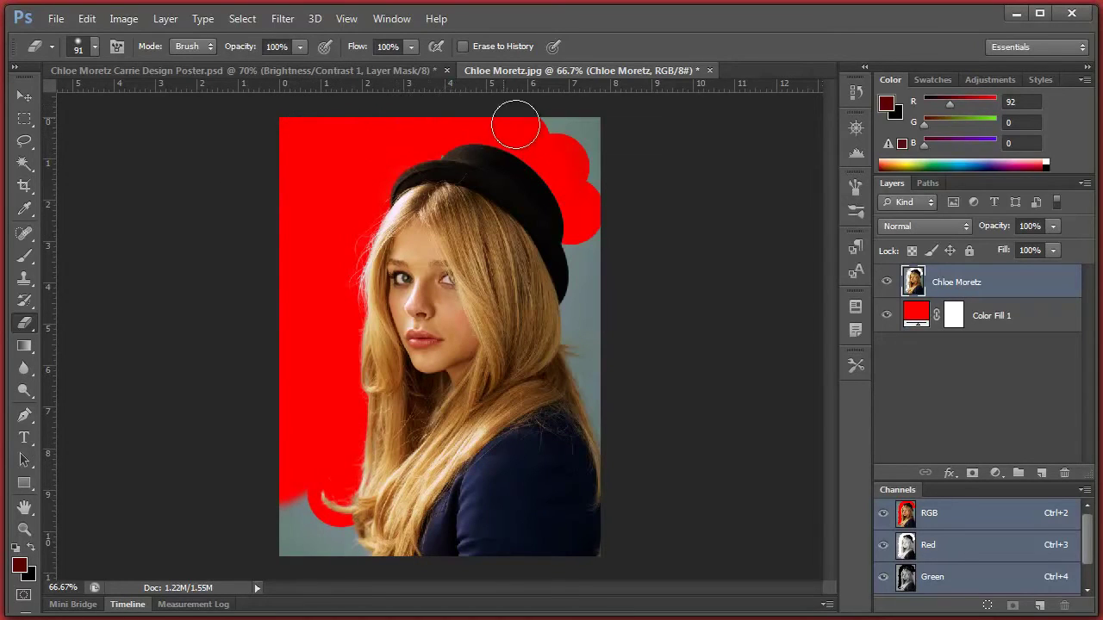
{"action": "mouse_move", "coordinate": [544, 140]}
{"action": "left_mouse_down"}
{"action": "mouse_move", "coordinate": [574, 155]}
{"action": "mouse_move", "coordinate": [574, 128]}
{"action": "mouse_move", "coordinate": [599, 142]}
{"action": "left_mouse_up"}
{"action": "mouse_move", "coordinate": [589, 230]}
{"action": "left_mouse_down"}
{"action": "mouse_move", "coordinate": [607, 277]}
{"action": "mouse_move", "coordinate": [605, 303]}
{"action": "left_mouse_up"}
- Use the Background Eraser to clear the teal beside the hair above her shoulder and below the curled hair tips
{"action": "right_click", "coordinate": [29, 321]}
{"action": "left_click", "coordinate": [94, 340]}
{"action": "mouse_move", "coordinate": [569, 304]}
{"action": "left_mouse_down"}
{"action": "mouse_move", "coordinate": [590, 251]}
{"action": "mouse_move", "coordinate": [570, 249]}
{"action": "mouse_move", "coordinate": [564, 276]}
{"action": "mouse_move", "coordinate": [576, 345]}
{"action": "mouse_move", "coordinate": [591, 337]}
{"action": "mouse_move", "coordinate": [598, 420]}
{"action": "left_mouse_up"}
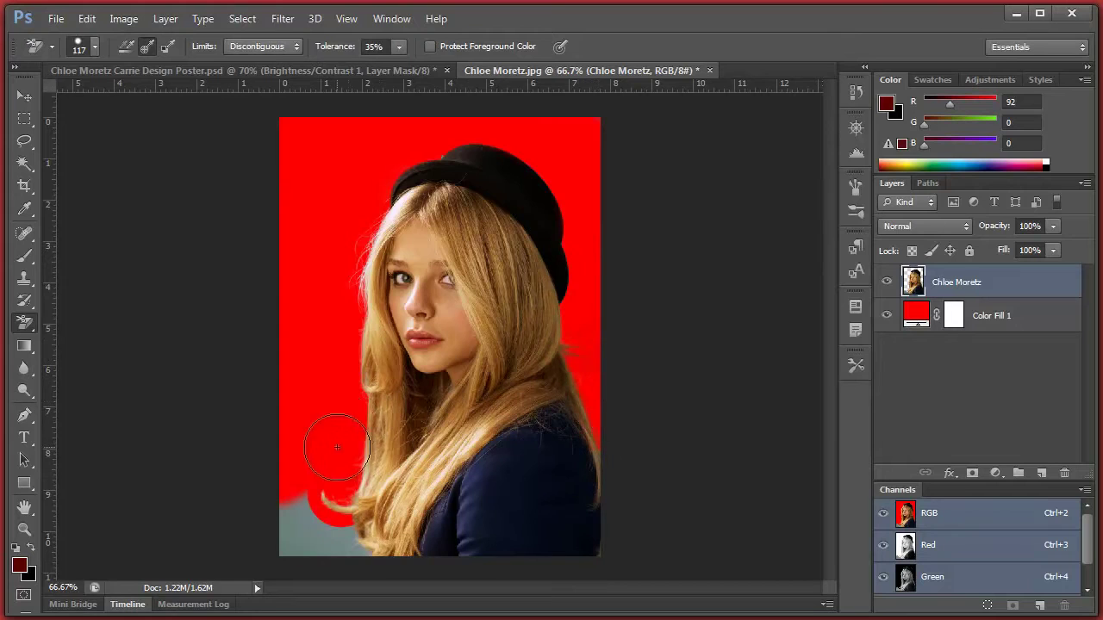
{"action": "left_click_drag", "start_coordinate": [327, 564], "coordinate": [346, 543]}
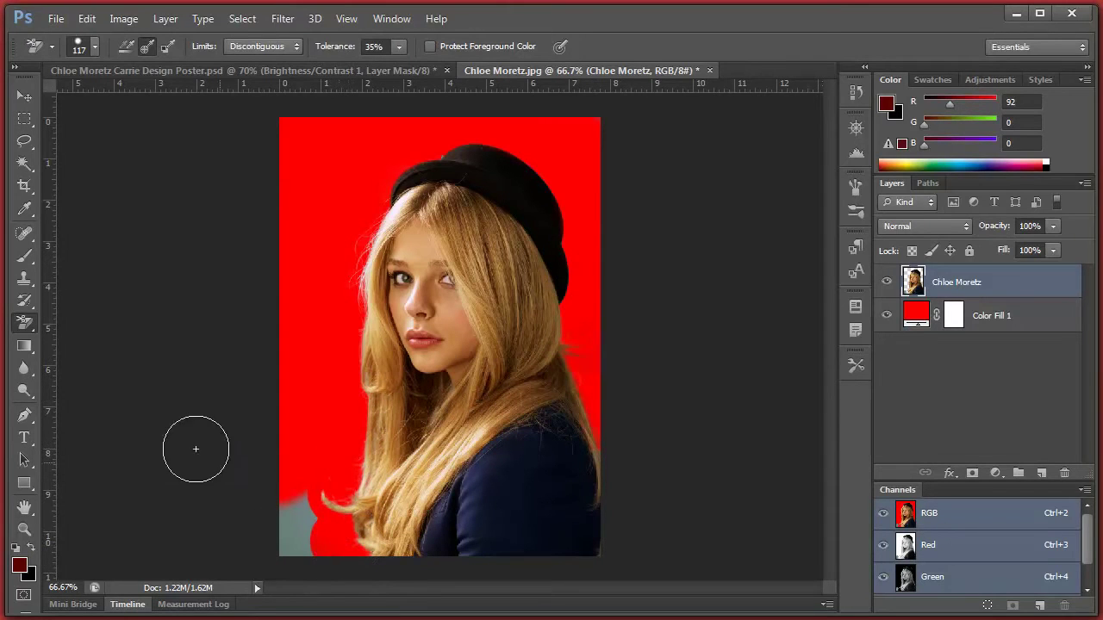
- Erase the leftover teal patch in the photo's lower-left corner with the regular Eraser, and set its brush size to 31 px
{"action": "right_click", "coordinate": [24, 320]}
{"action": "left_click", "coordinate": [72, 317]}
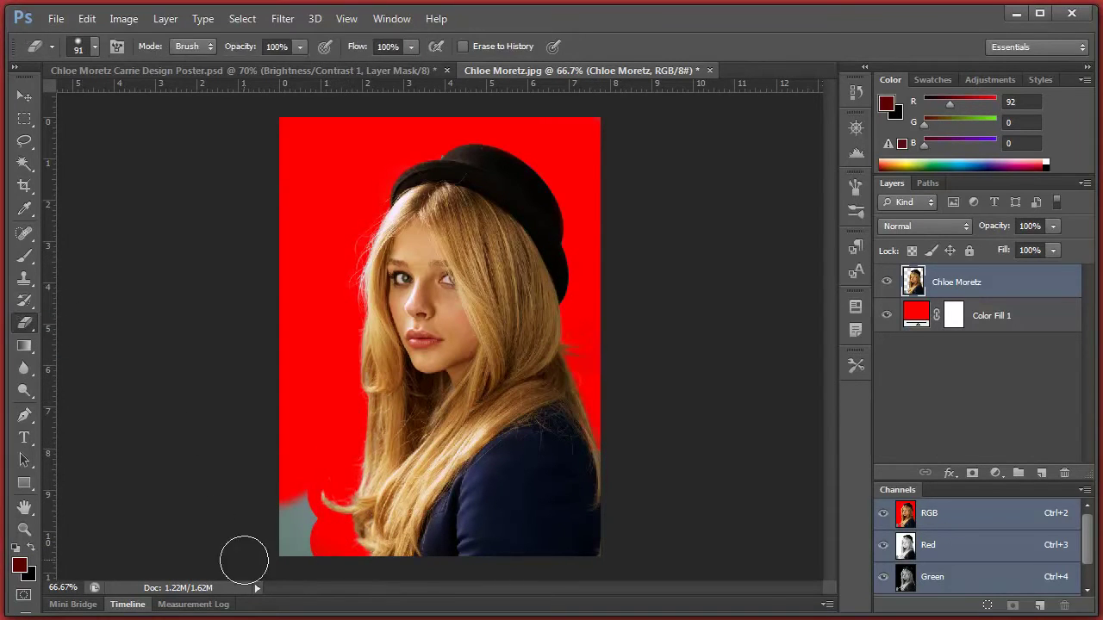
{"action": "left_click_drag", "start_coordinate": [291, 502], "coordinate": [305, 542]}
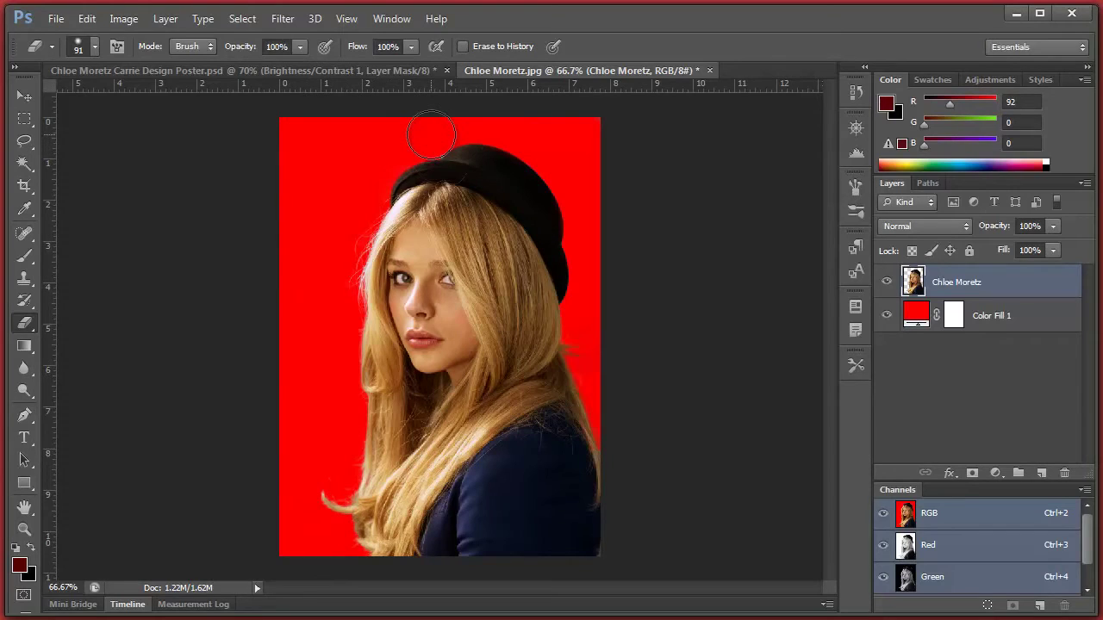
{"action": "right_click", "coordinate": [495, 172]}
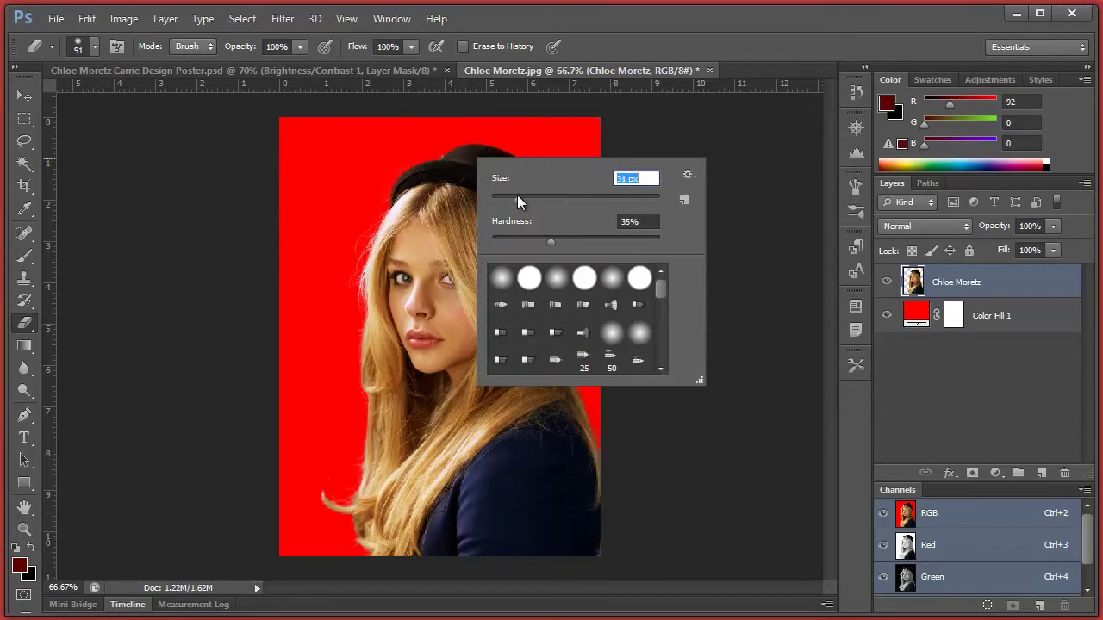
{"action": "key", "text": "Return"}
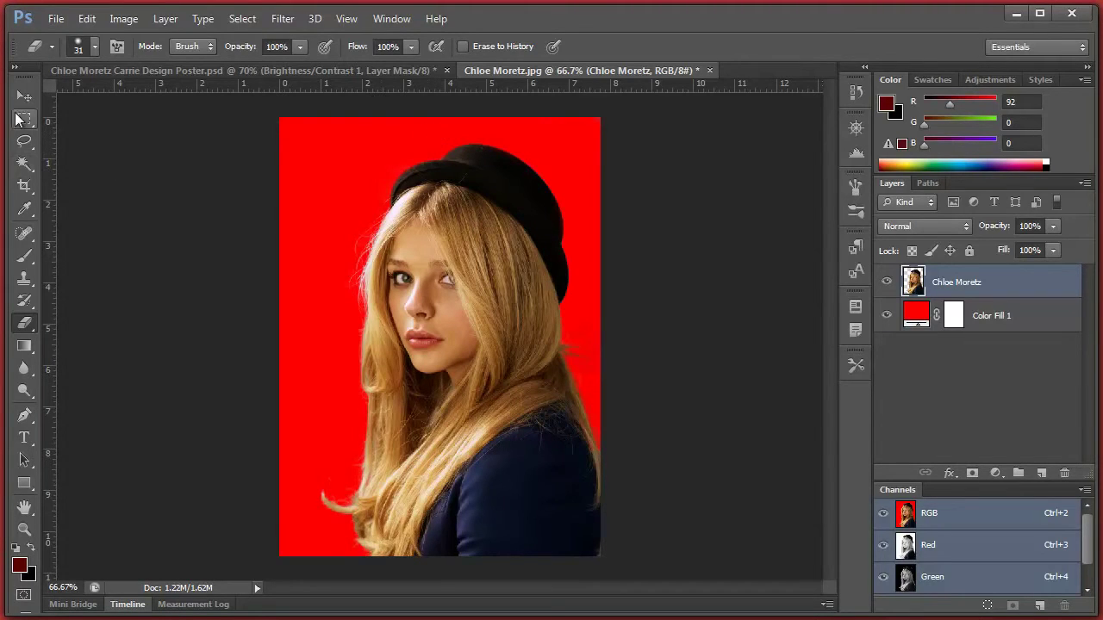
- Delete the red Color Fill 1 layer
{"action": "left_click", "coordinate": [24, 96]}
{"action": "left_click", "coordinate": [1008, 318]}
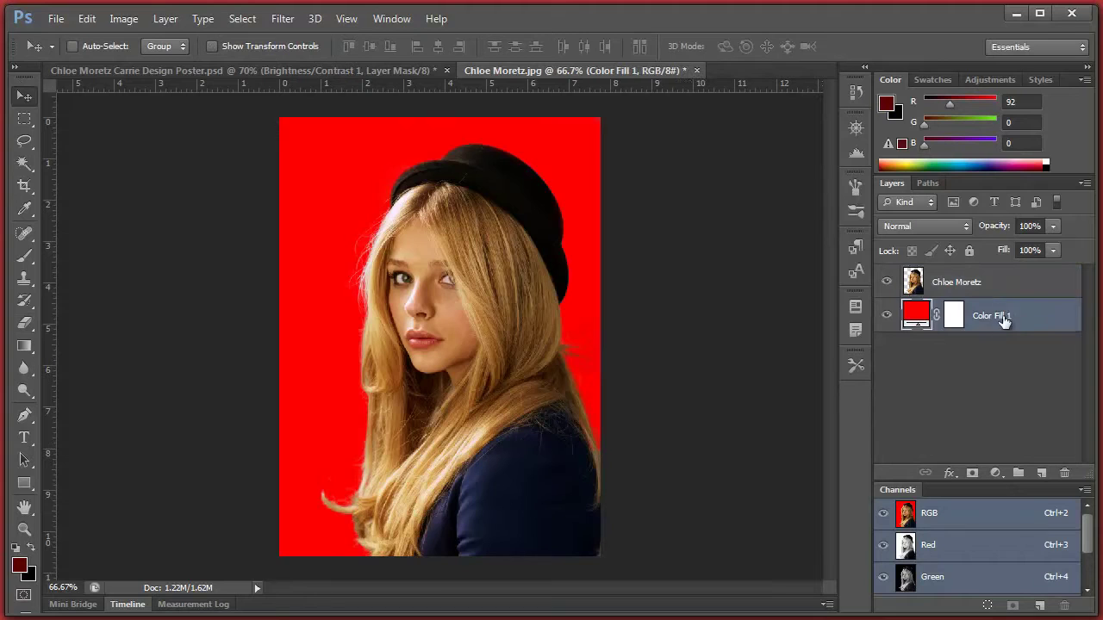
{"action": "key", "text": "Delete"}
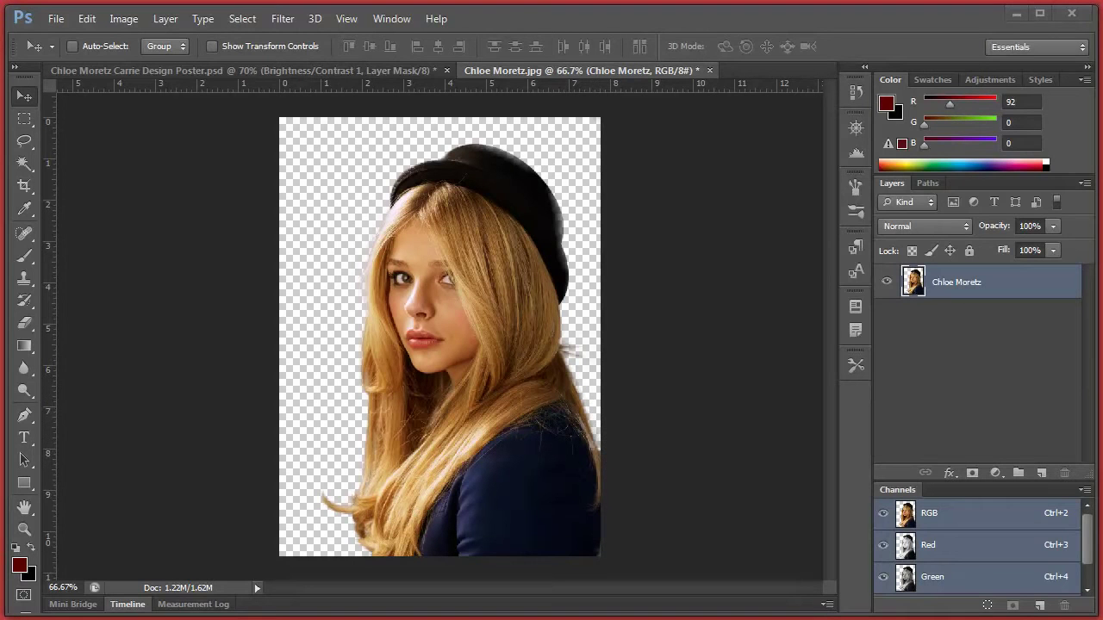
- Switch to the Chloe Moretz Carrie Design Horror folder and place its Background image into the Chloe Moretz.jpg document
{"action": "mouse_move", "coordinate": [178, 561]}
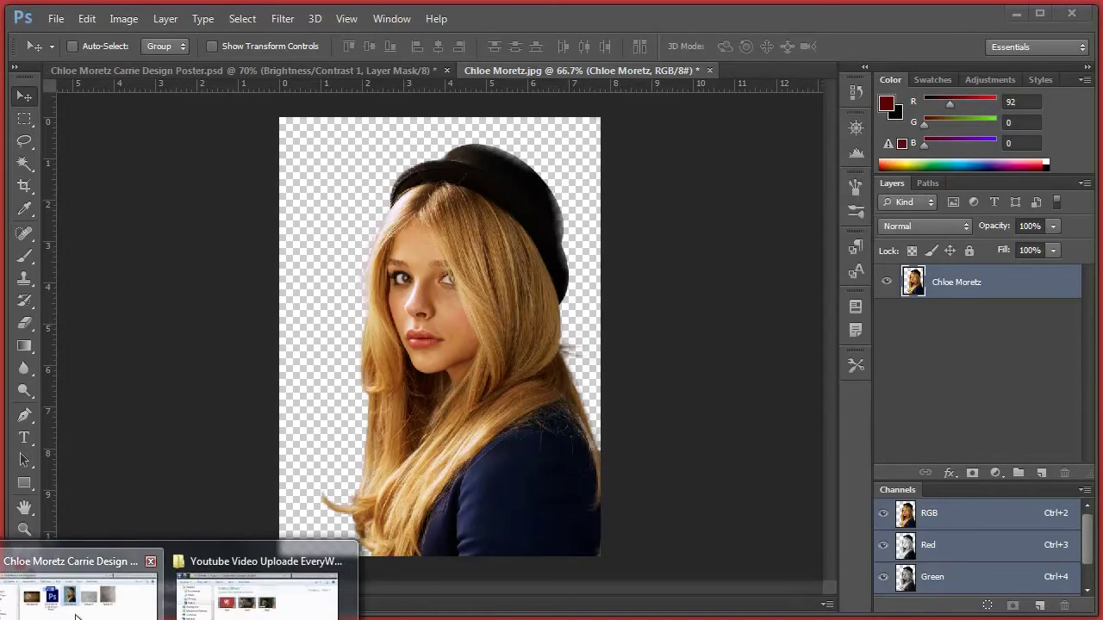
{"action": "left_click", "coordinate": [144, 561]}
{"action": "left_click", "coordinate": [752, 434]}
{"action": "left_click", "coordinate": [378, 241]}
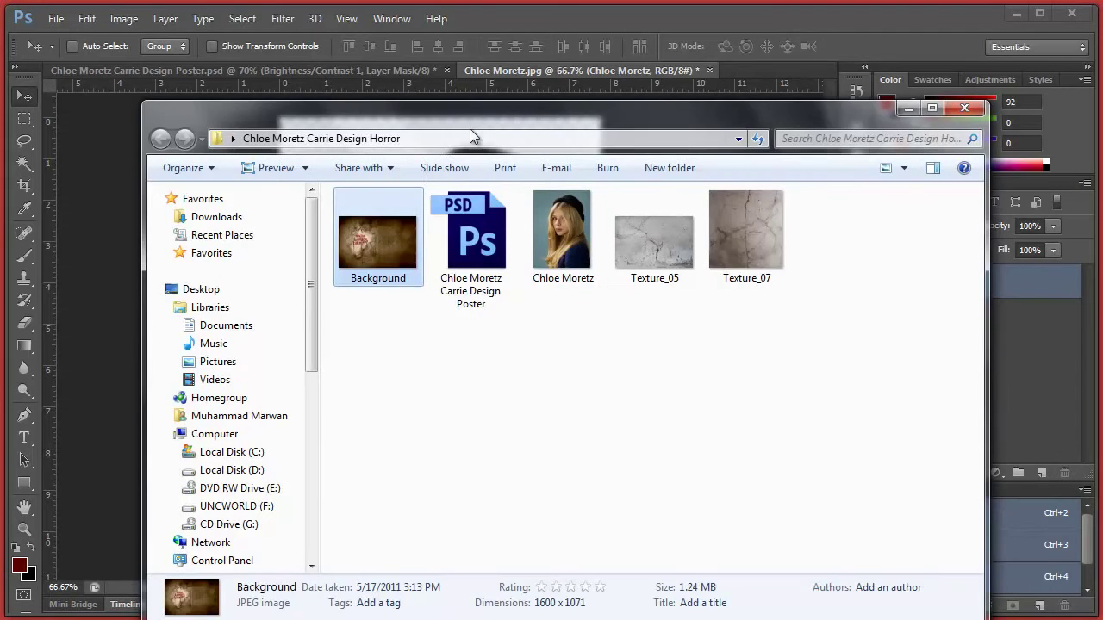
{"action": "left_click_drag", "start_coordinate": [476, 115], "coordinate": [539, 60]}
{"action": "left_click_drag", "start_coordinate": [440, 187], "coordinate": [223, 315]}
- Scale the placed Background image to about 103%, position it at X 375 px, Y 384 px to cover the canvas, and commit the placement
{"action": "left_click_drag", "start_coordinate": [547, 350], "coordinate": [532, 445]}
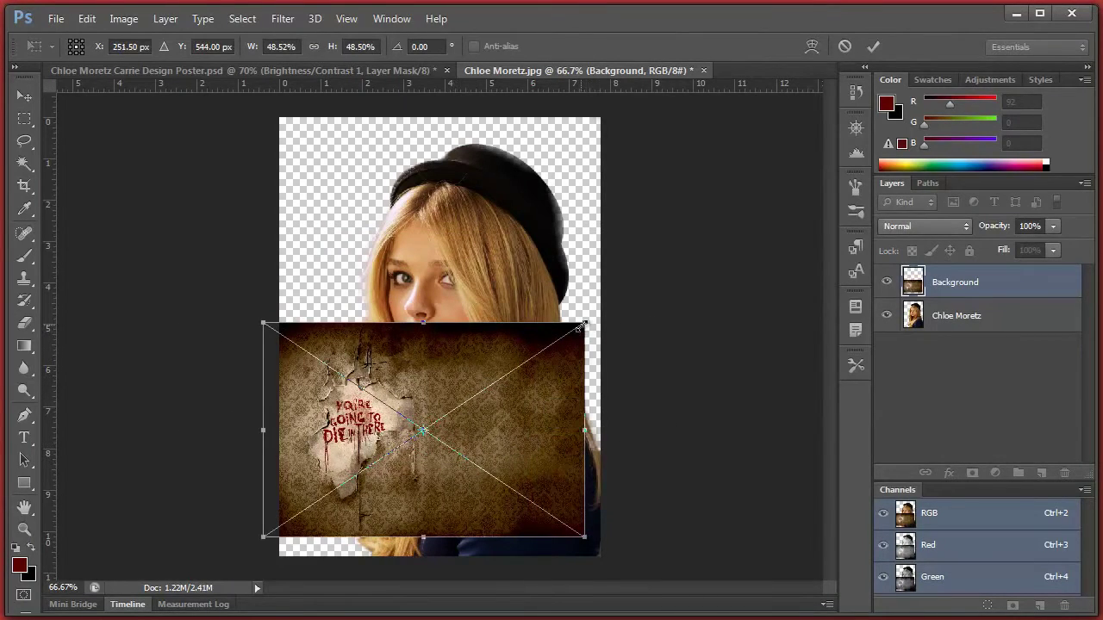
{"action": "left_click_drag", "start_coordinate": [585, 324], "coordinate": [514, 379]}
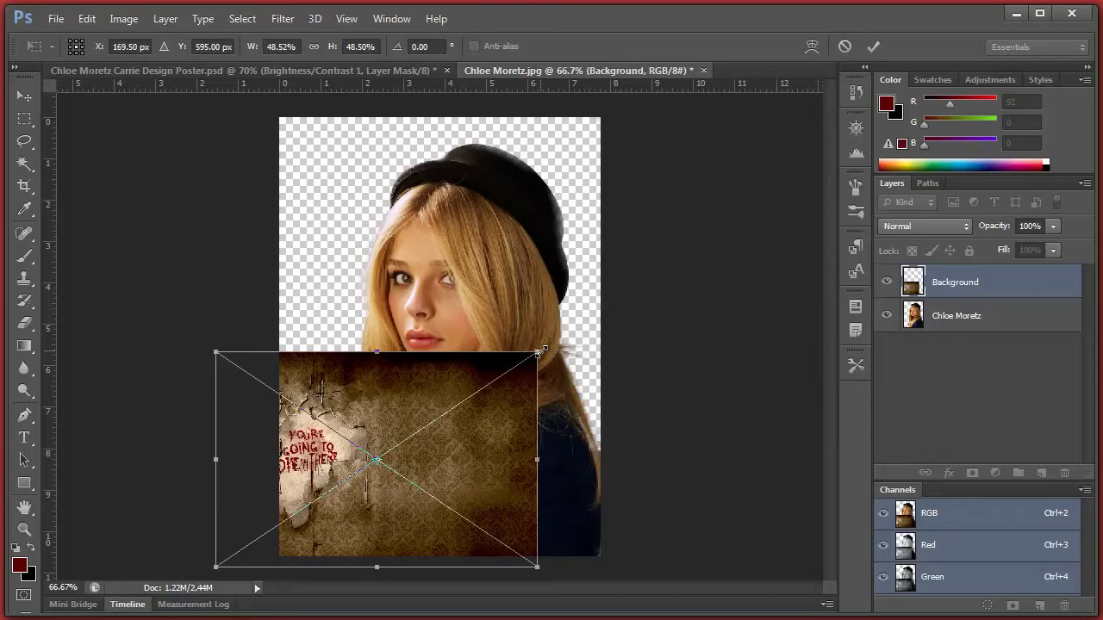
{"action": "left_click_drag", "start_coordinate": [540, 352], "coordinate": [915, 127]}
{"action": "left_click_drag", "start_coordinate": [681, 346], "coordinate": [619, 346]}
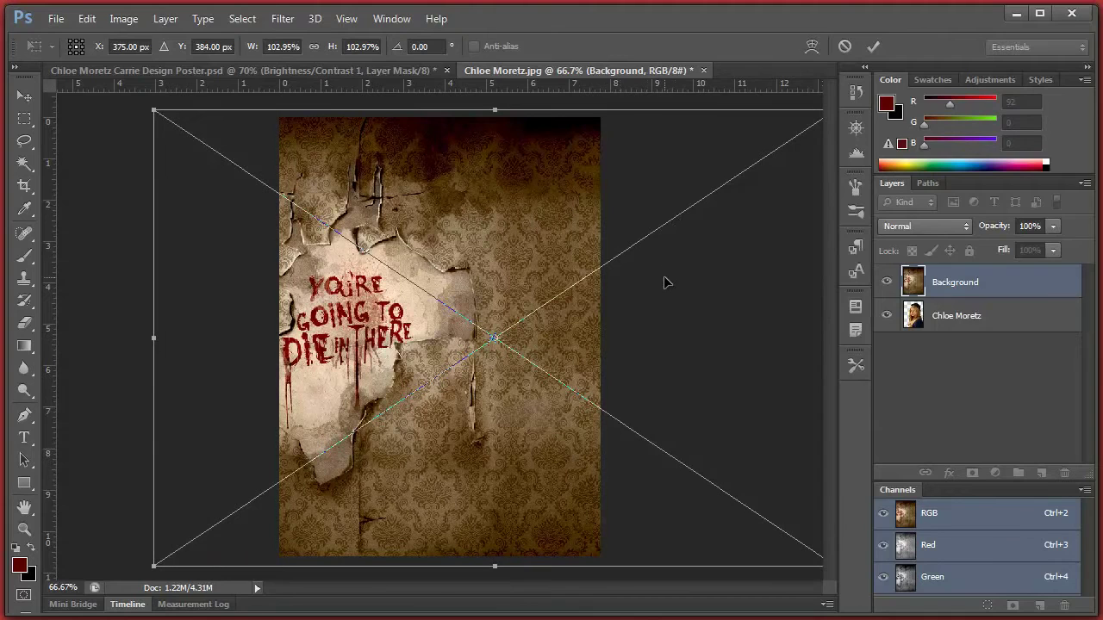
{"action": "left_click", "coordinate": [873, 48]}
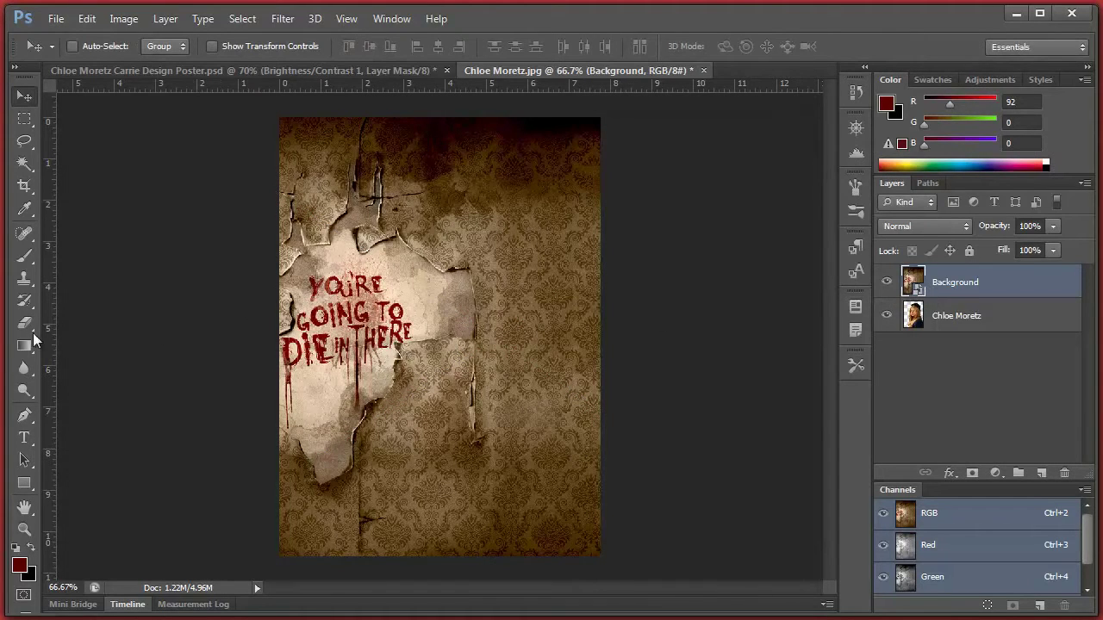
- Rasterize the Background smart object and move its layer beneath the Chloe Moretz layer
{"action": "left_click", "coordinate": [21, 330]}
{"action": "left_click", "coordinate": [119, 320]}
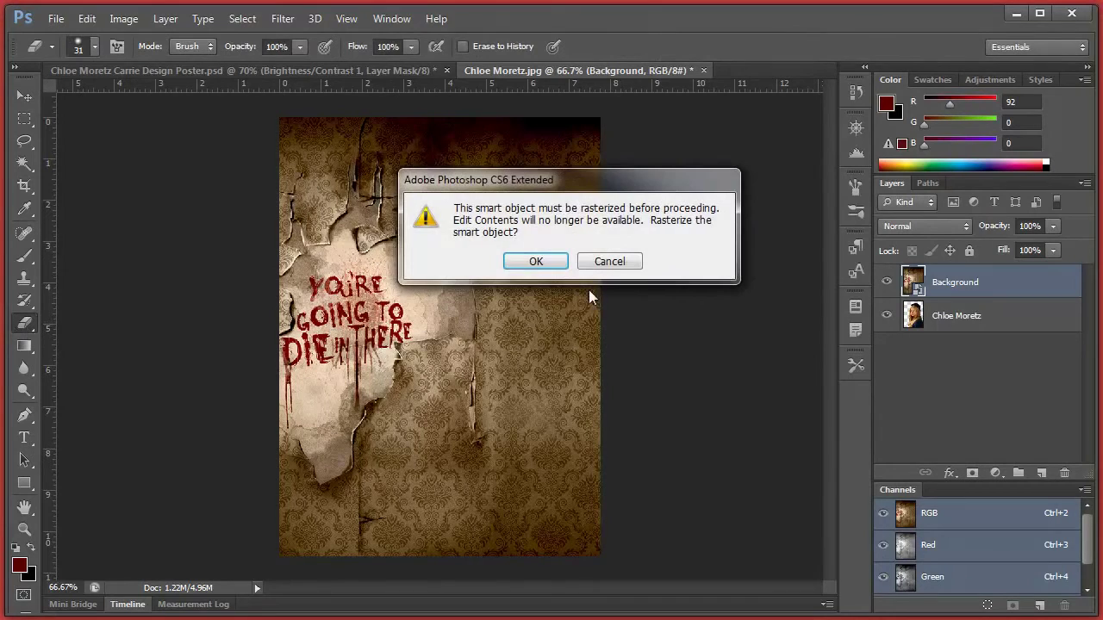
{"action": "left_click", "coordinate": [534, 261]}
{"action": "left_click", "coordinate": [24, 96]}
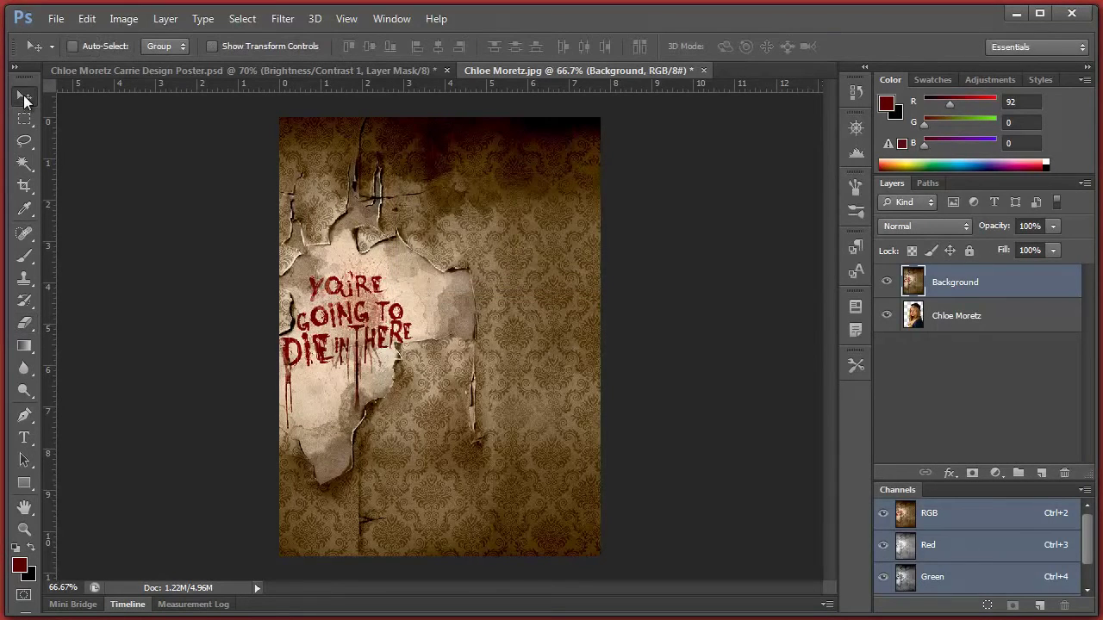
{"action": "left_click_drag", "start_coordinate": [982, 293], "coordinate": [979, 335]}
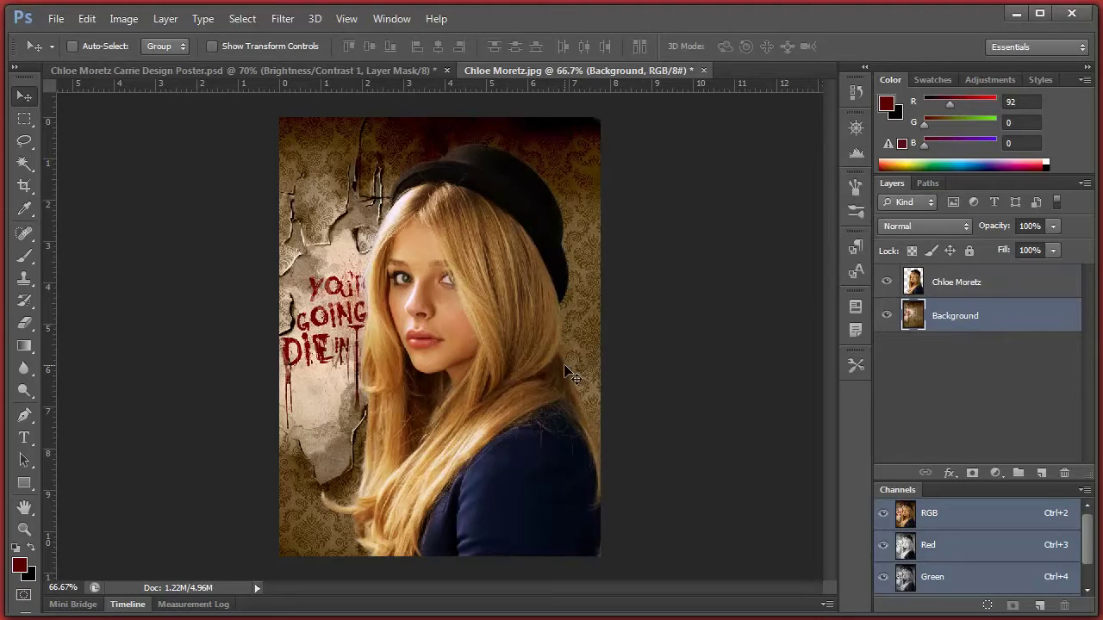
{"action": "left_click", "coordinate": [123, 18]}
{"action": "mouse_move", "coordinate": [173, 62]}
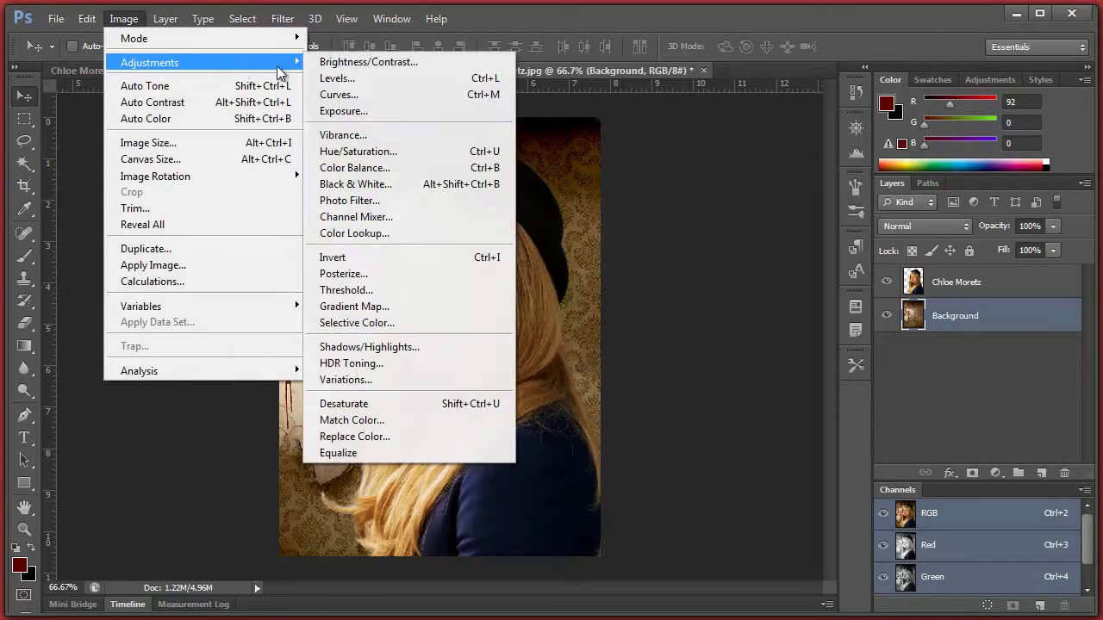
{"action": "left_click", "coordinate": [387, 94]}
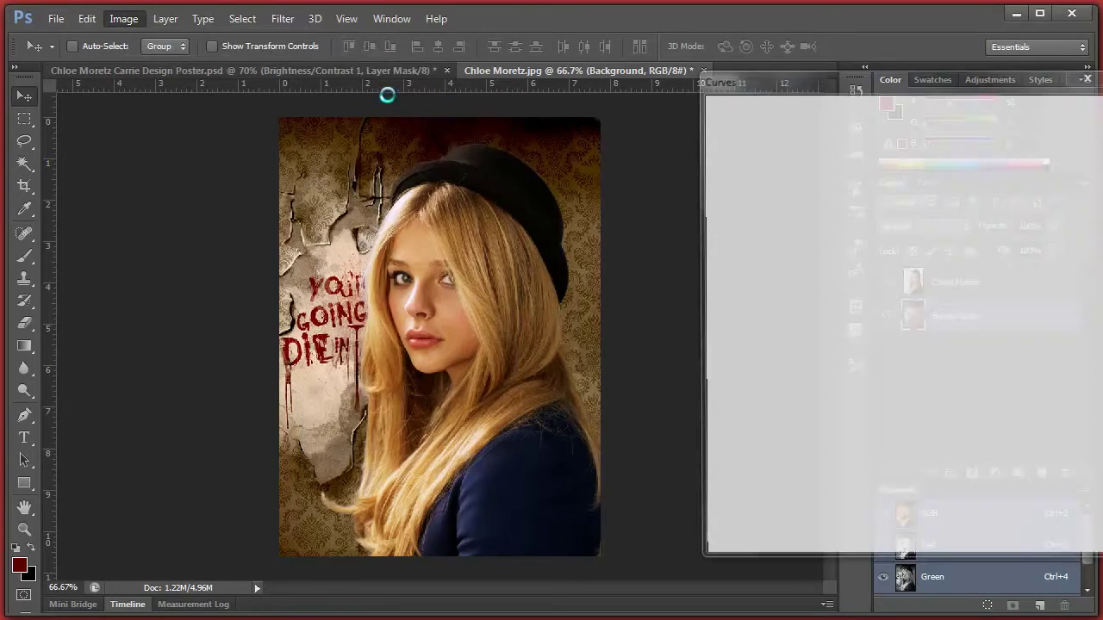
{"action": "left_click", "coordinate": [1082, 139]}
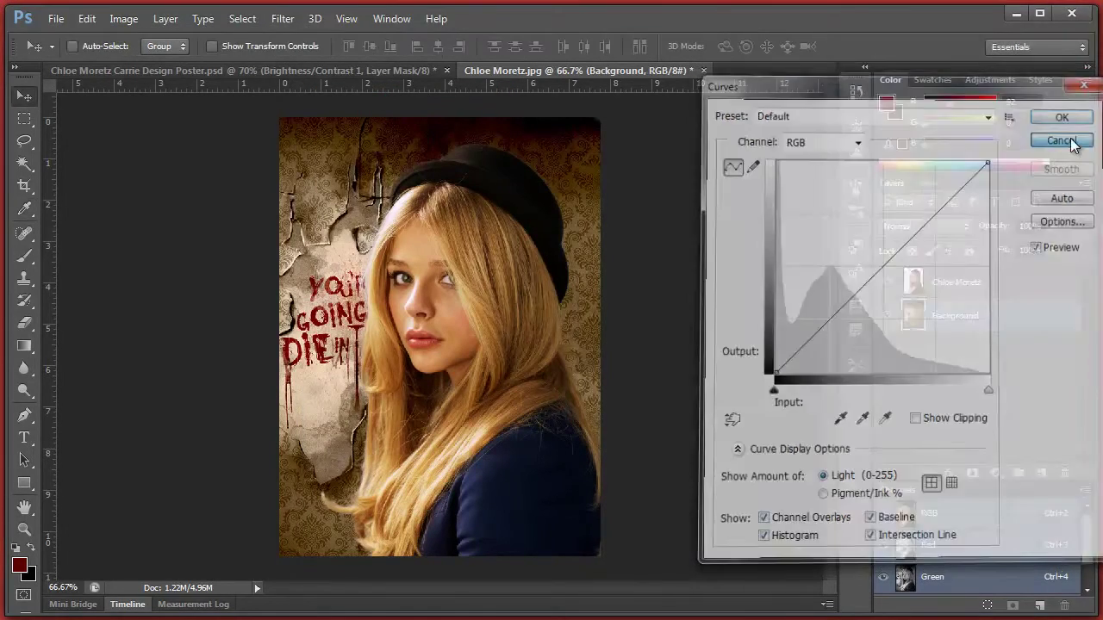
{"action": "left_click", "coordinate": [109, 21]}
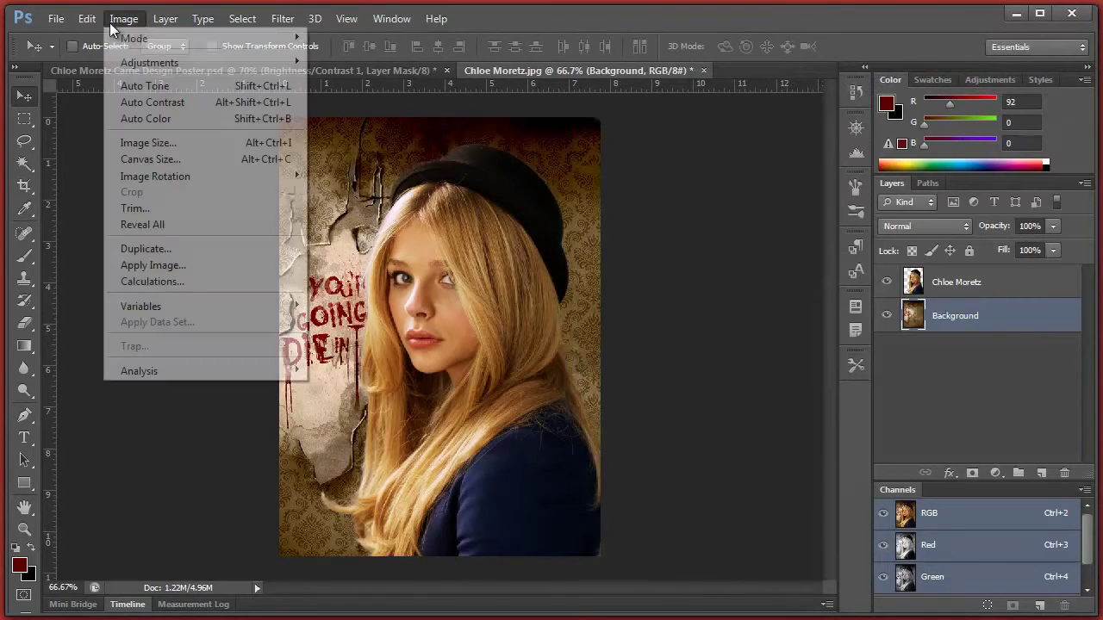
{"action": "mouse_move", "coordinate": [141, 64]}
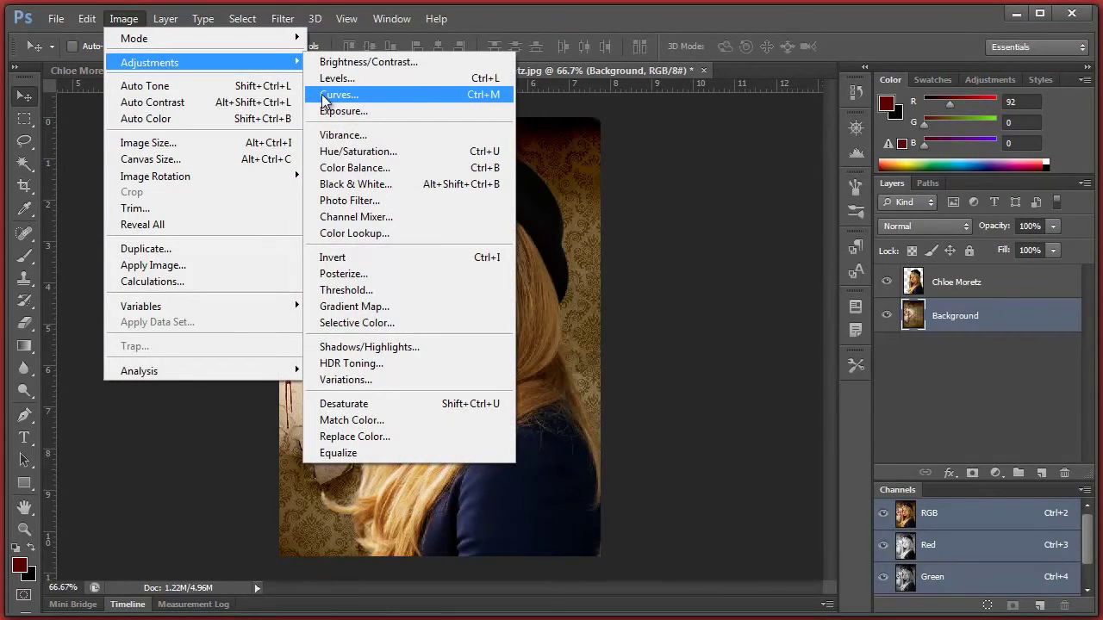
{"action": "left_click", "coordinate": [325, 95]}
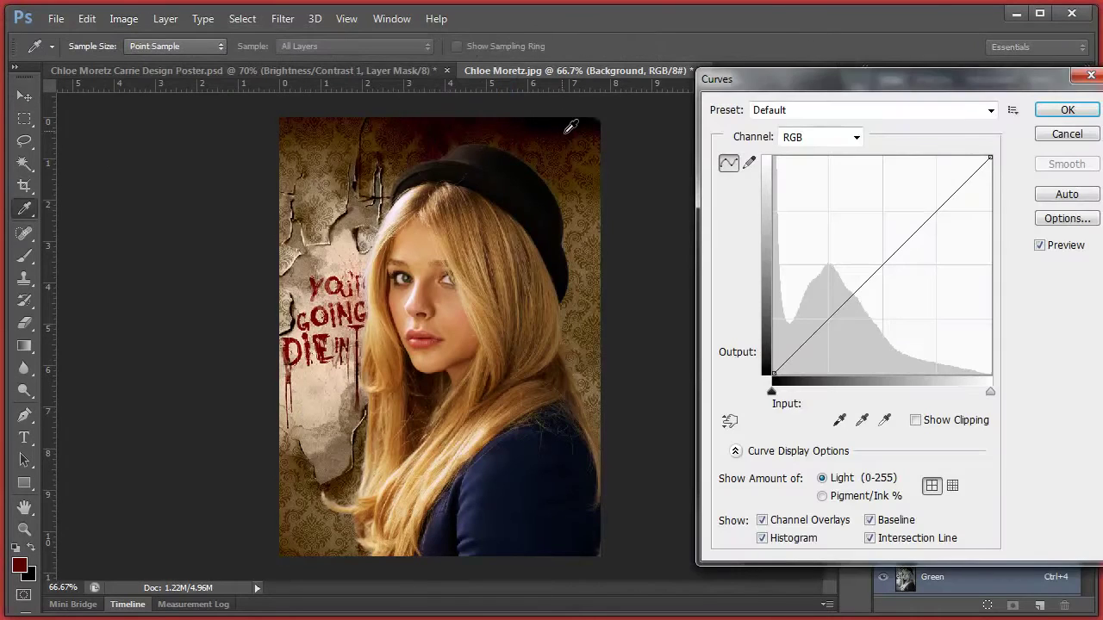
{"action": "left_click_drag", "start_coordinate": [795, 91], "coordinate": [596, 59]}
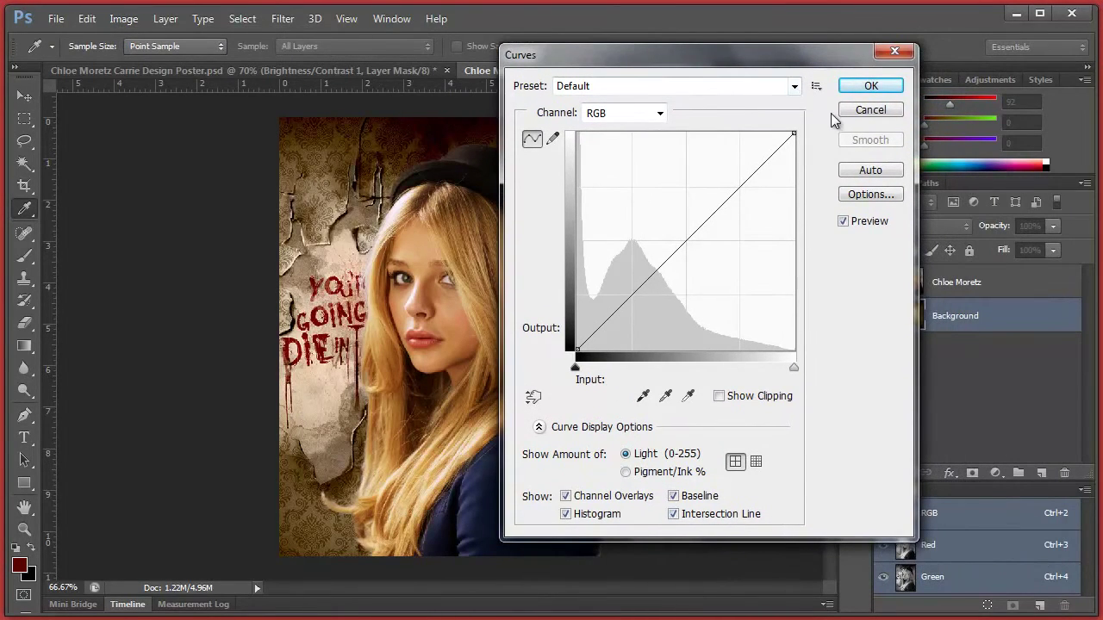
{"action": "left_click", "coordinate": [866, 119]}
- Shift the Chloe Moretz cutout slightly down and to the right, and compare the composition with the finished Carrie poster document
{"action": "left_click", "coordinate": [982, 286]}
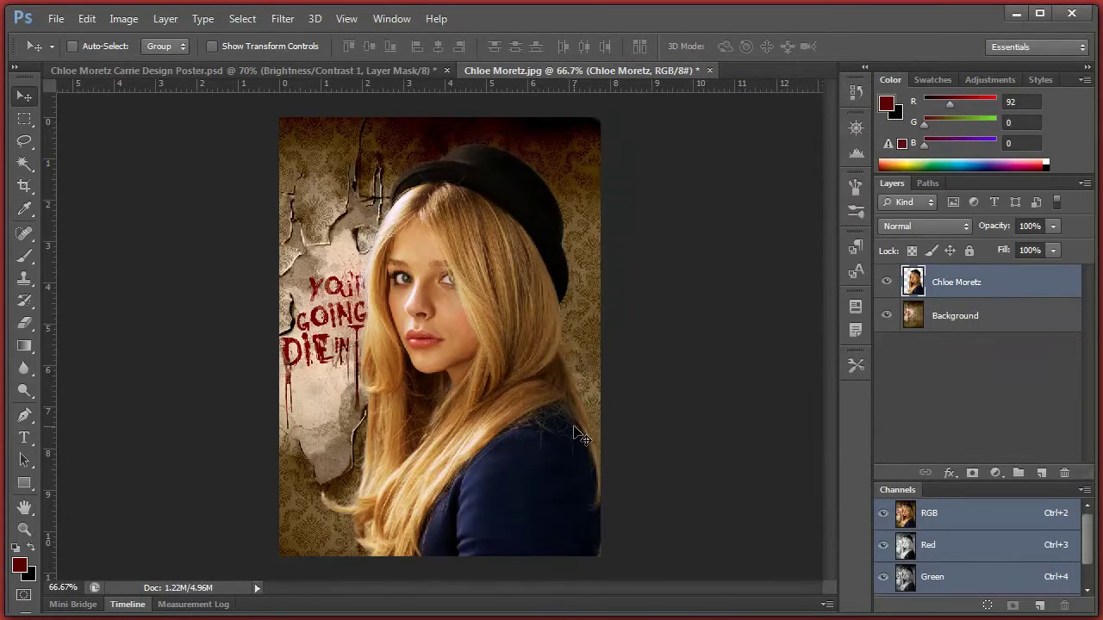
{"action": "mouse_move", "coordinate": [576, 428]}
{"action": "left_mouse_down"}
{"action": "mouse_move", "coordinate": [589, 428]}
{"action": "mouse_move", "coordinate": [585, 438]}
{"action": "left_mouse_up"}
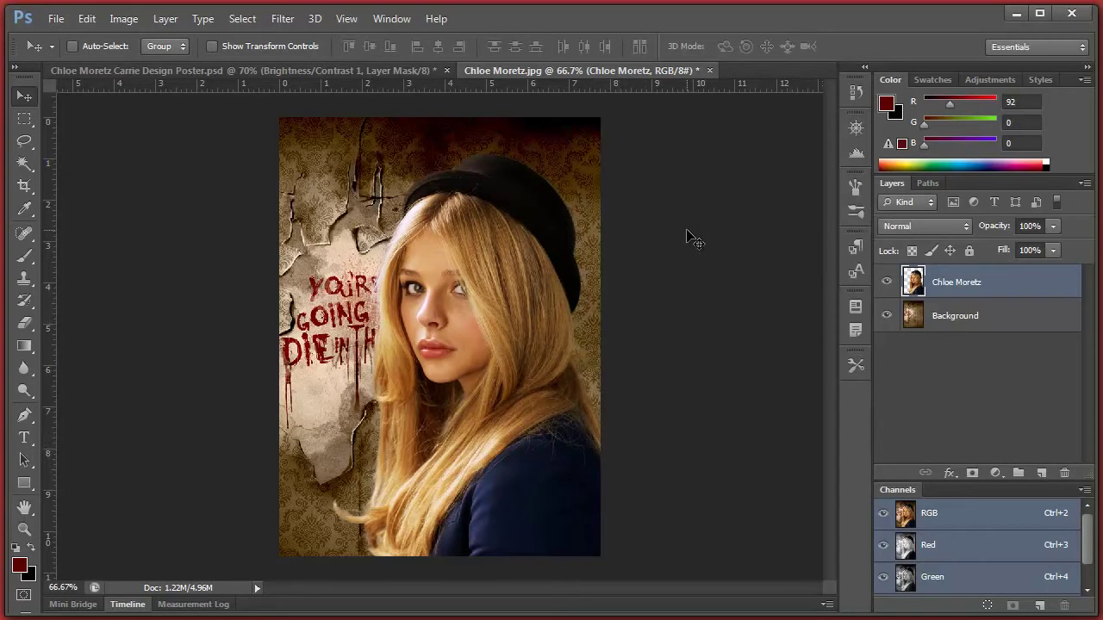
{"action": "left_click", "coordinate": [345, 72]}
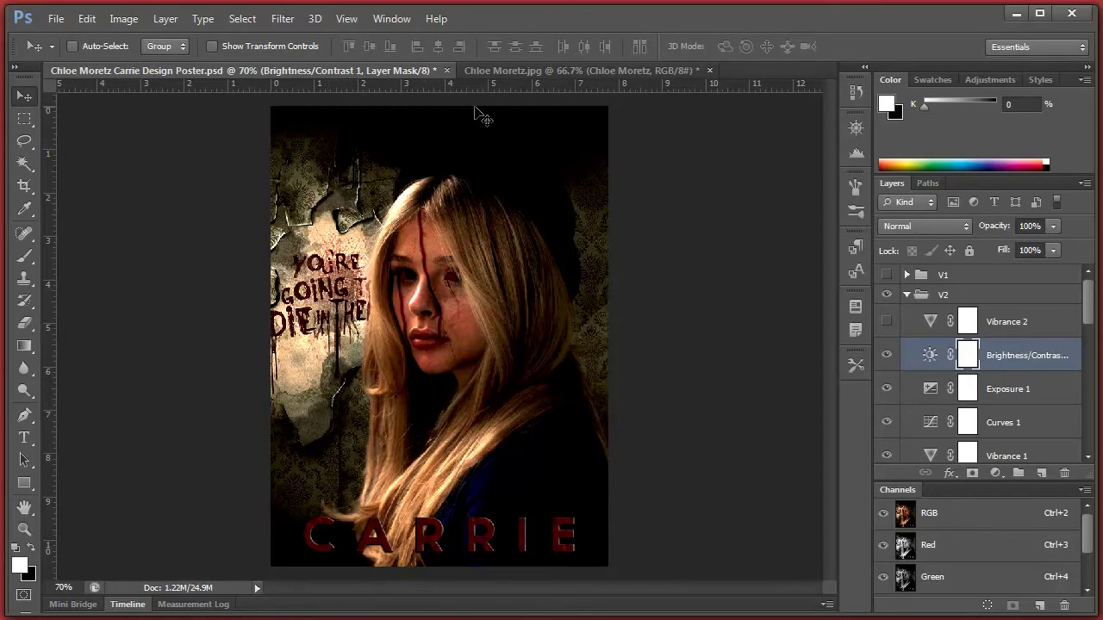
{"action": "left_click", "coordinate": [517, 74]}
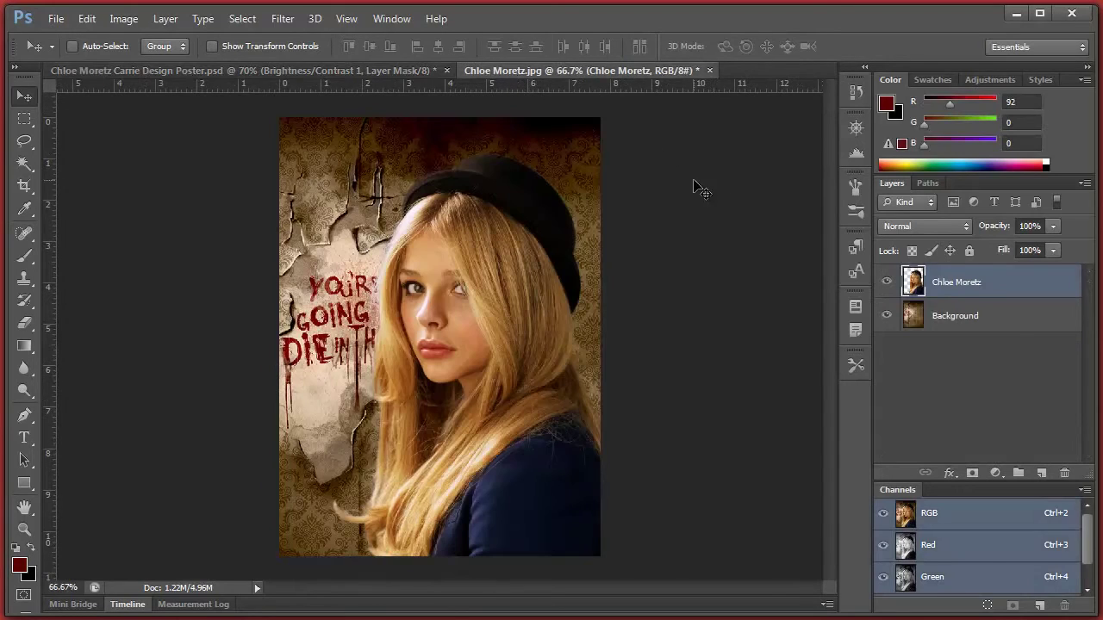
- Darken the Background layer with Curves, mapping RGB input 140 to output 114 and Red input 148 to output 119
{"action": "left_click", "coordinate": [1004, 320]}
{"action": "left_click", "coordinate": [123, 18]}
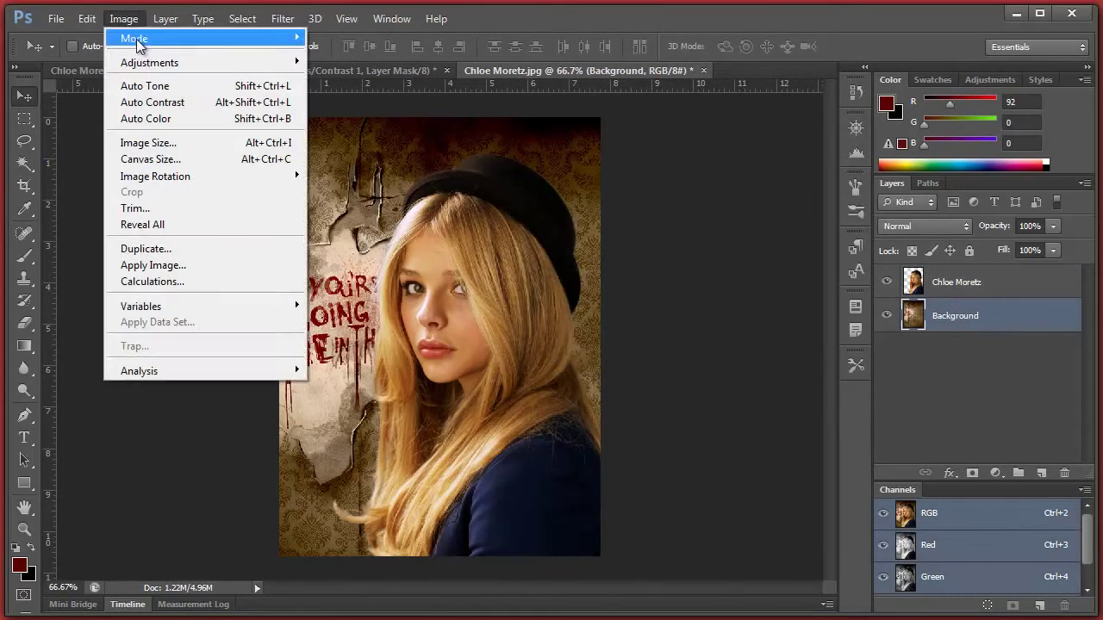
{"action": "mouse_move", "coordinate": [149, 62]}
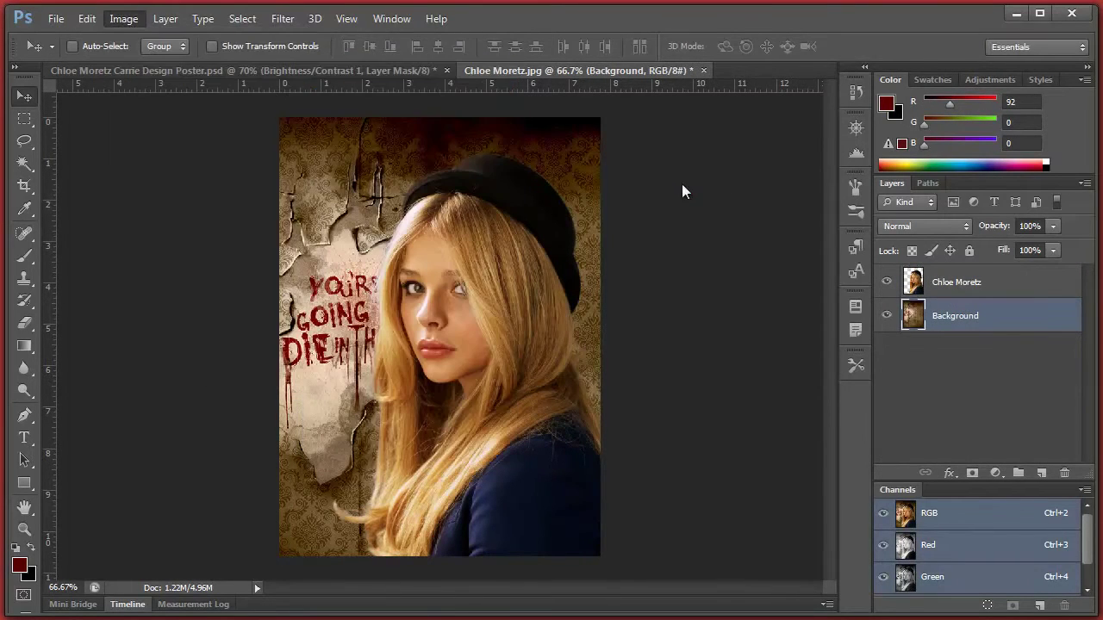
{"action": "key", "text": "ctrl+m"}
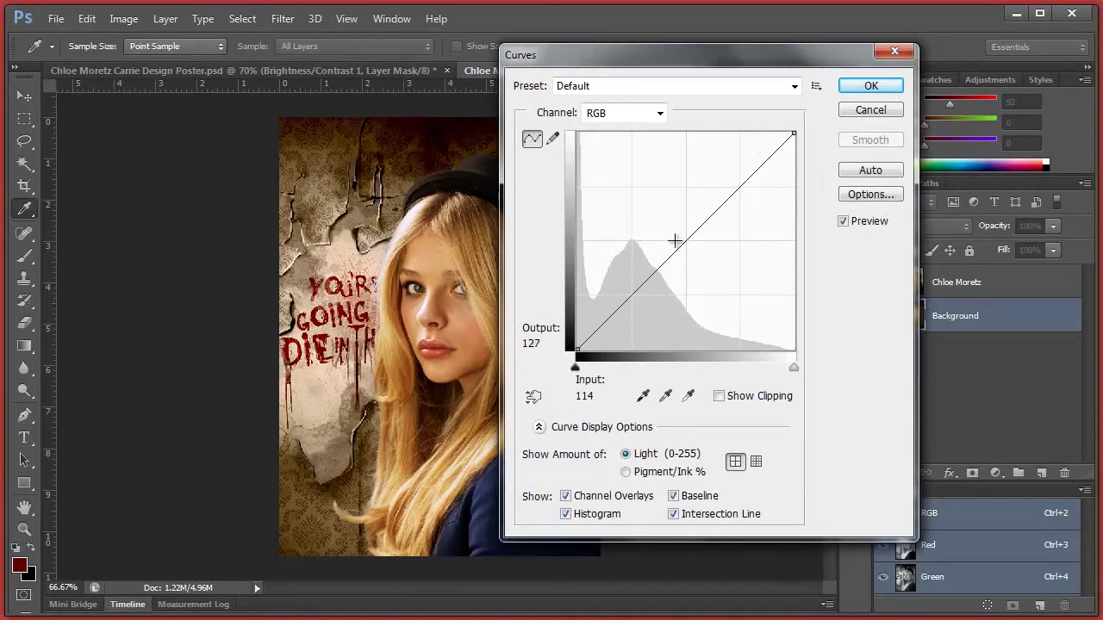
{"action": "mouse_move", "coordinate": [688, 243]}
{"action": "left_mouse_down"}
{"action": "mouse_move", "coordinate": [677, 233]}
{"action": "mouse_move", "coordinate": [696, 252]}
{"action": "left_mouse_up"}
{"action": "left_click", "coordinate": [653, 113]}
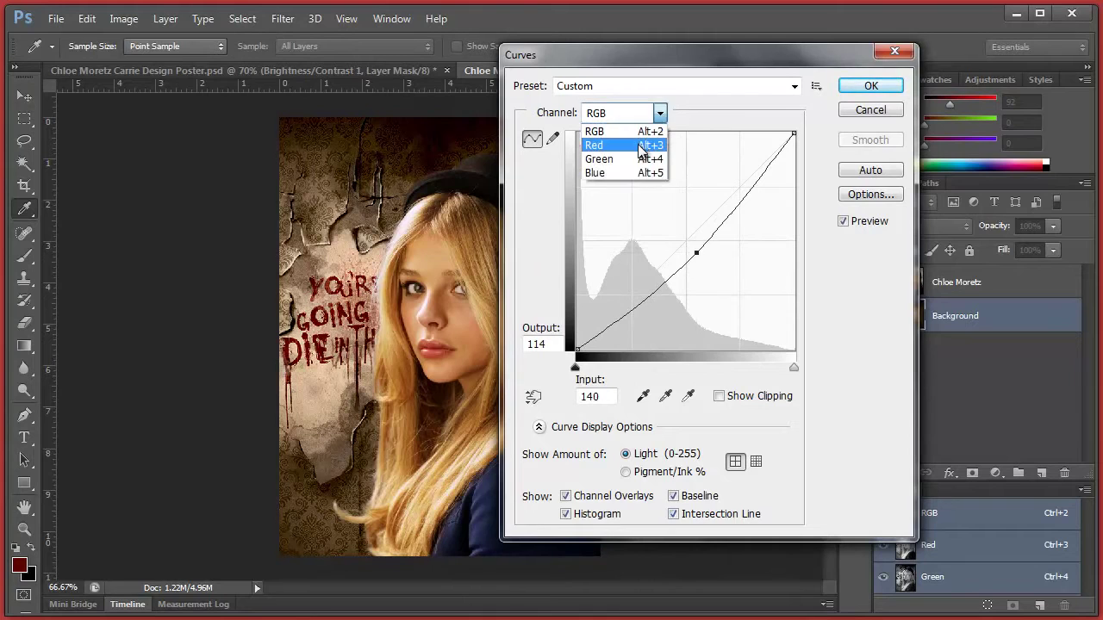
{"action": "left_click", "coordinate": [648, 147]}
{"action": "left_click_drag", "start_coordinate": [682, 238], "coordinate": [704, 249]}
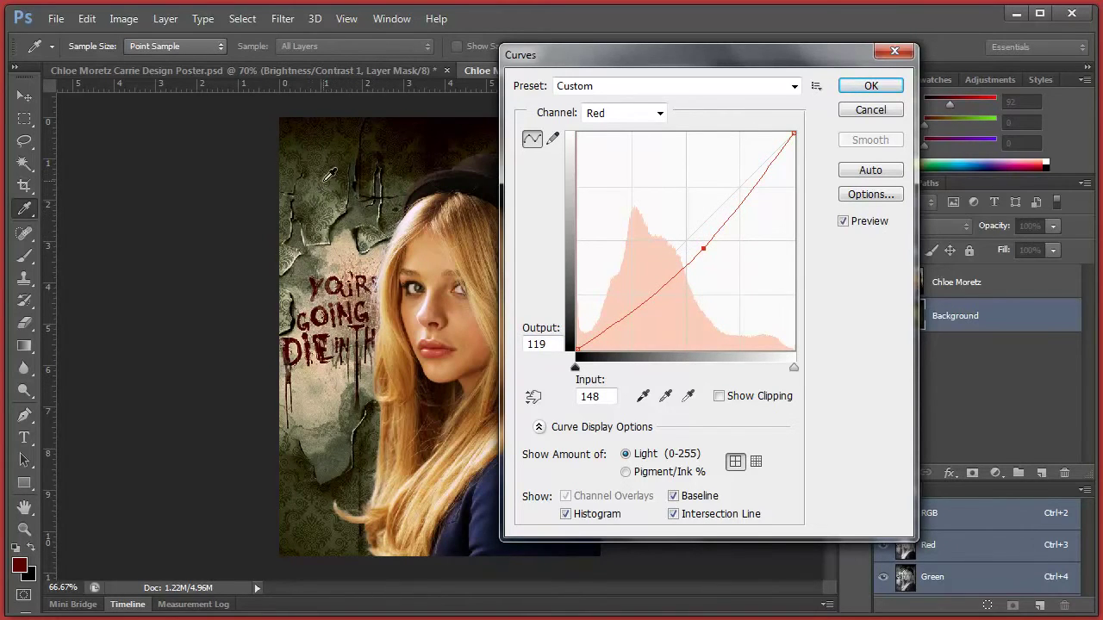
{"action": "left_click", "coordinate": [872, 87]}
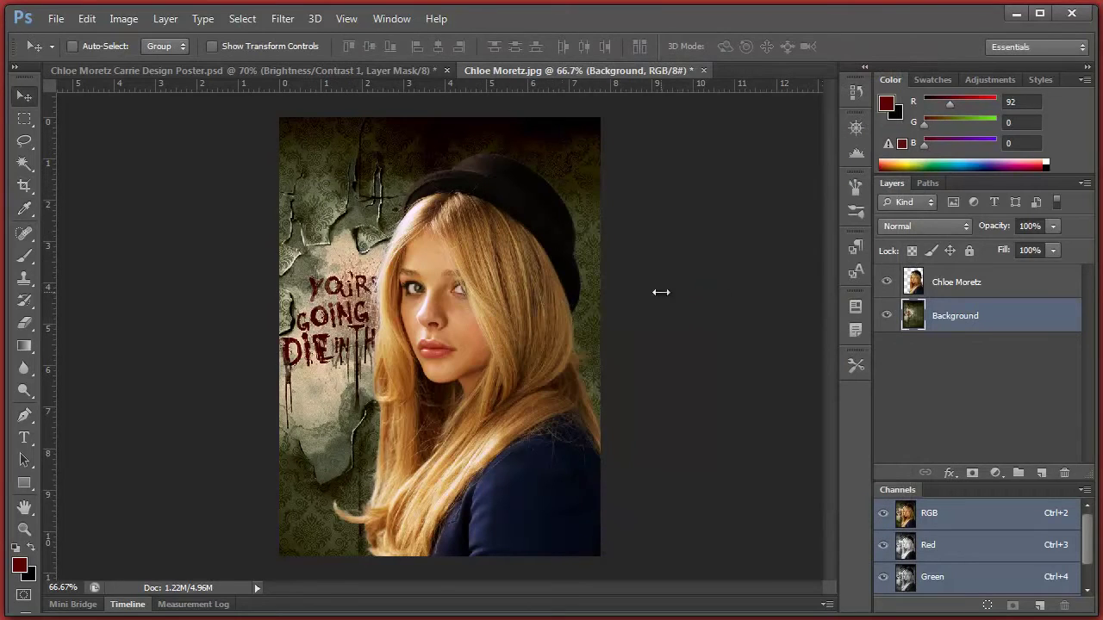
- Apply Curves to the Chloe Moretz layer, lowering the RGB midtones and mapping Red input 149 to output 106
{"action": "left_click", "coordinate": [957, 282]}
{"action": "left_click", "coordinate": [124, 18]}
{"action": "mouse_move", "coordinate": [149, 62]}
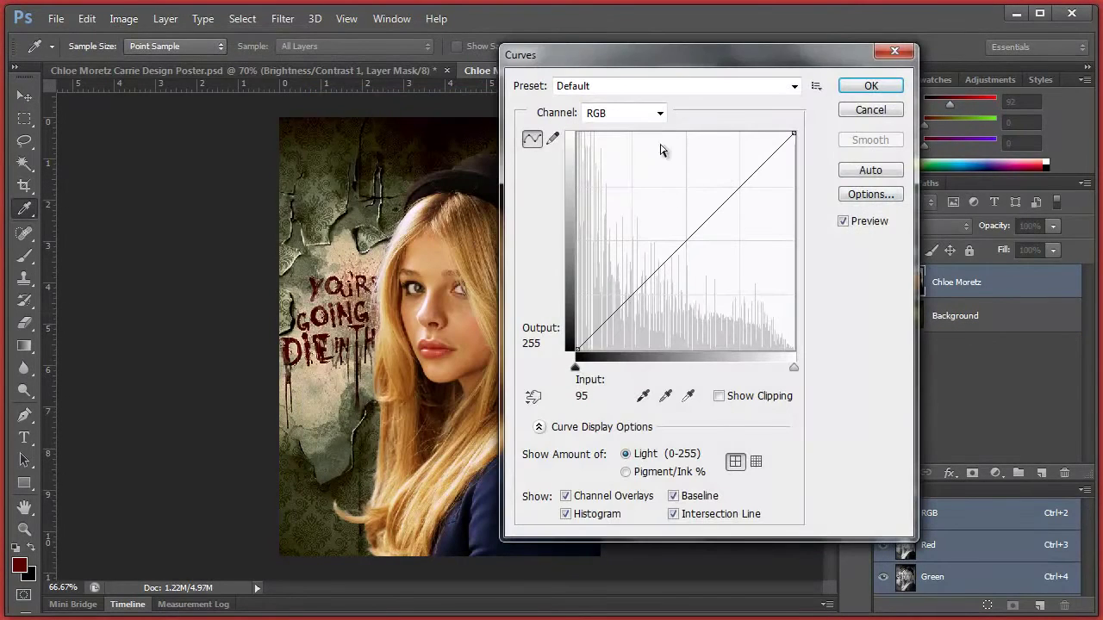
{"action": "left_click_drag", "start_coordinate": [692, 235], "coordinate": [703, 259]}
{"action": "left_click", "coordinate": [635, 125]}
{"action": "left_click", "coordinate": [635, 141]}
{"action": "left_click_drag", "start_coordinate": [645, 60], "coordinate": [794, 93]}
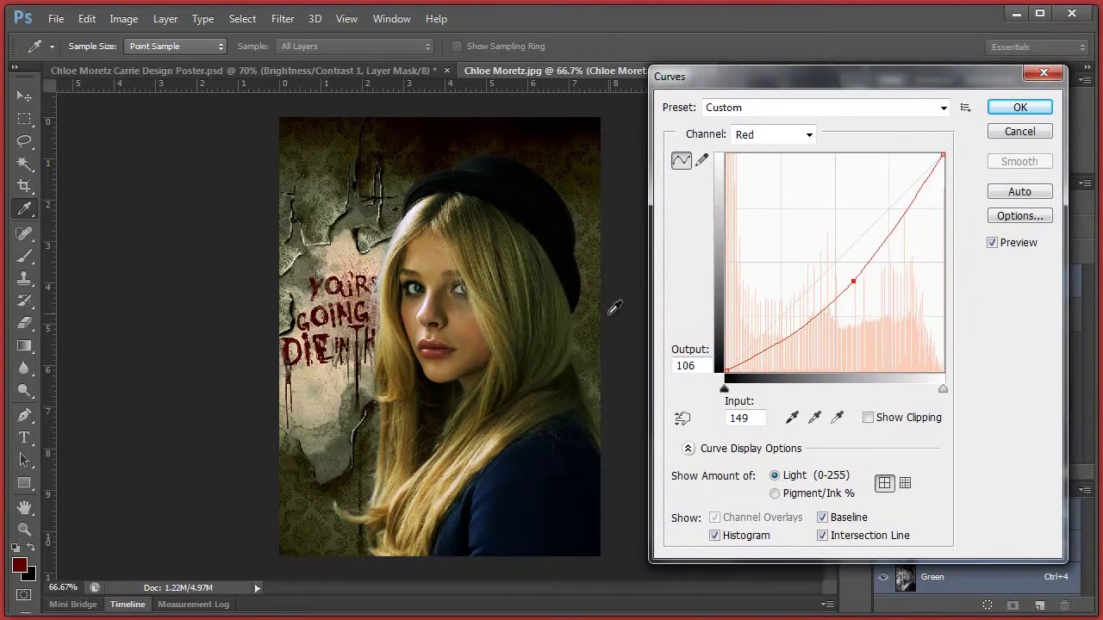
{"action": "left_click", "coordinate": [1020, 107]}
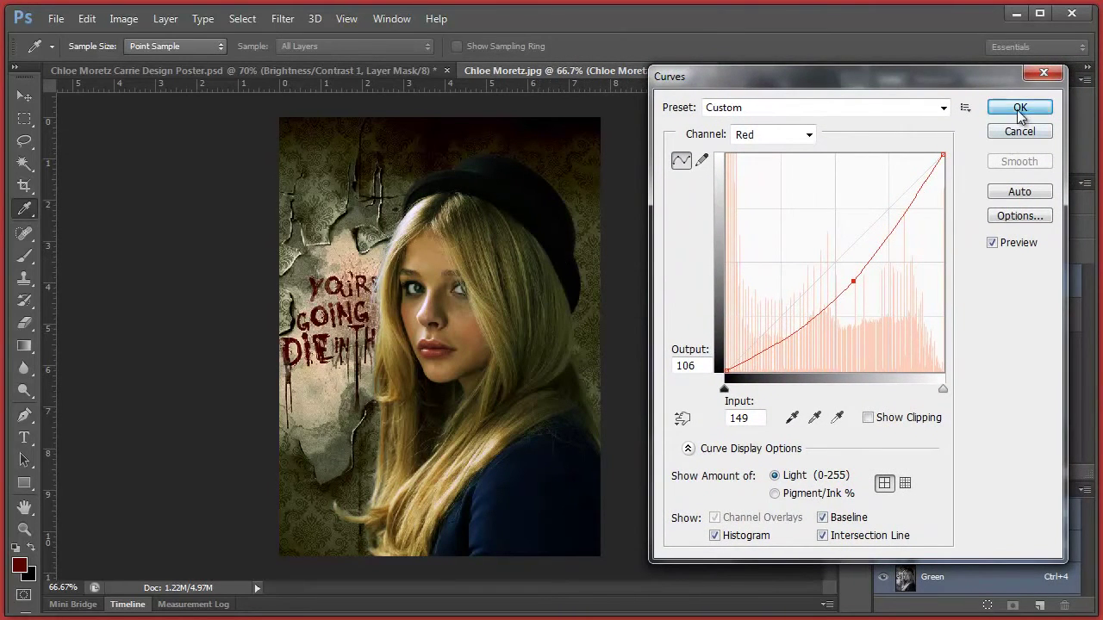
- Adjust the Background layer's Exposure to about +0.38 with an Offset of about -0.0244
{"action": "left_click", "coordinate": [954, 315]}
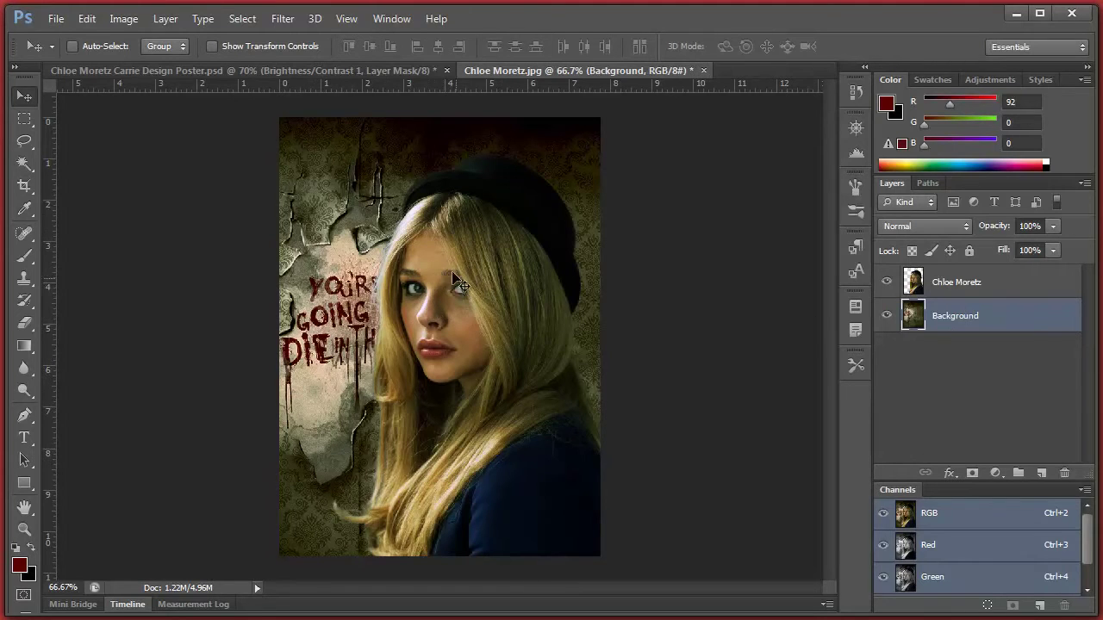
{"action": "left_click", "coordinate": [124, 18]}
{"action": "mouse_move", "coordinate": [184, 65]}
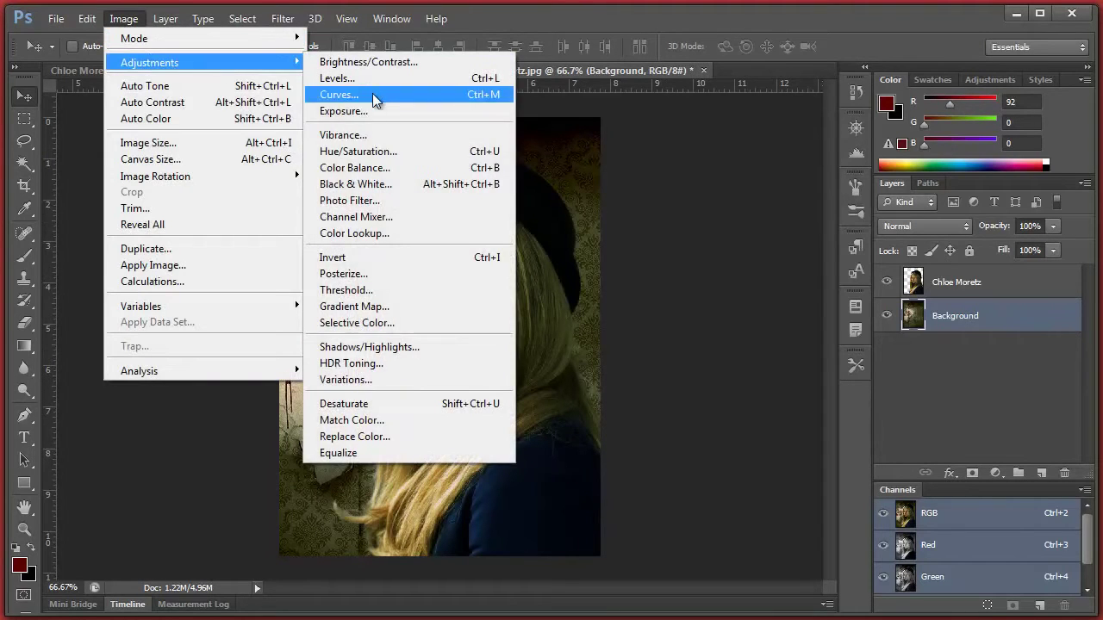
{"action": "left_click", "coordinate": [373, 111]}
{"action": "left_click_drag", "start_coordinate": [800, 260], "coordinate": [794, 292]}
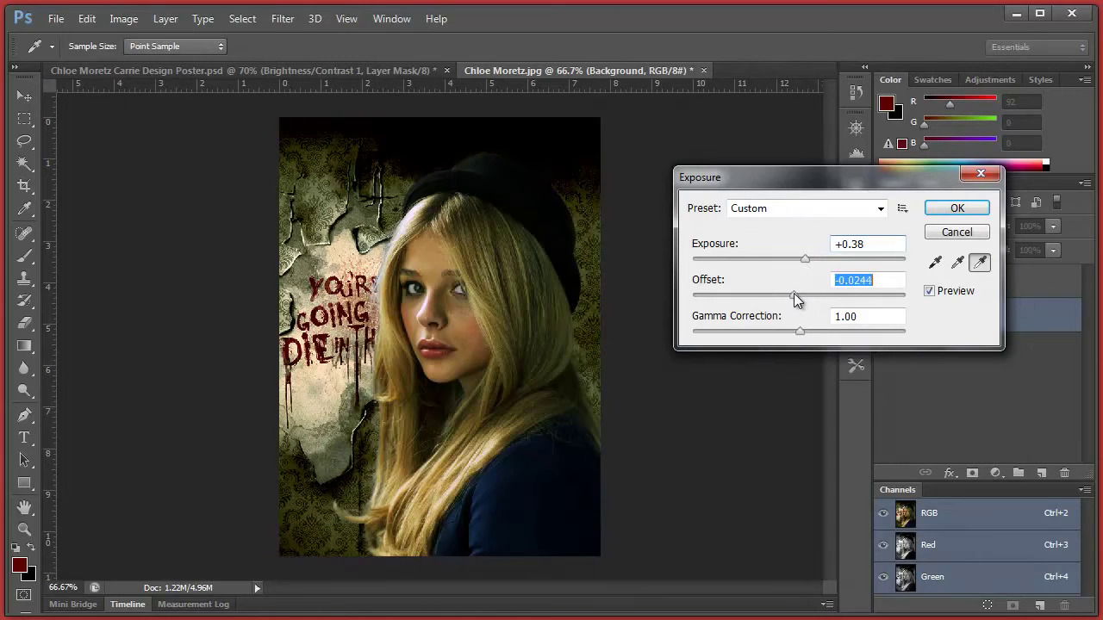
{"action": "left_click", "coordinate": [954, 209]}
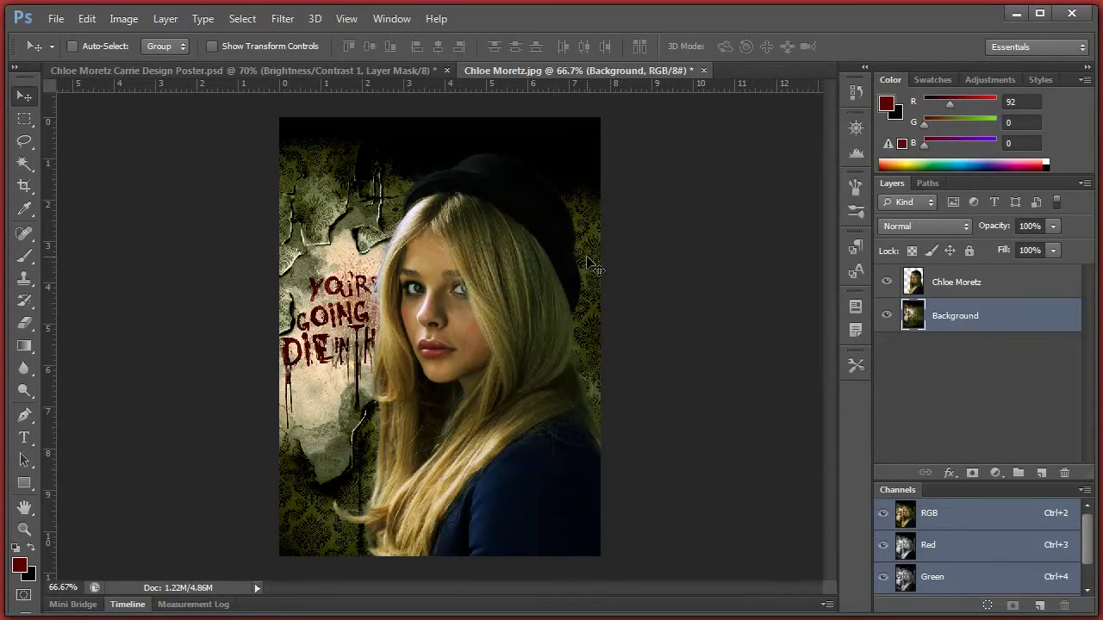
- Add a new layer above the Chloe Moretz layer and name it Red Eyes
{"action": "left_click", "coordinate": [954, 284]}
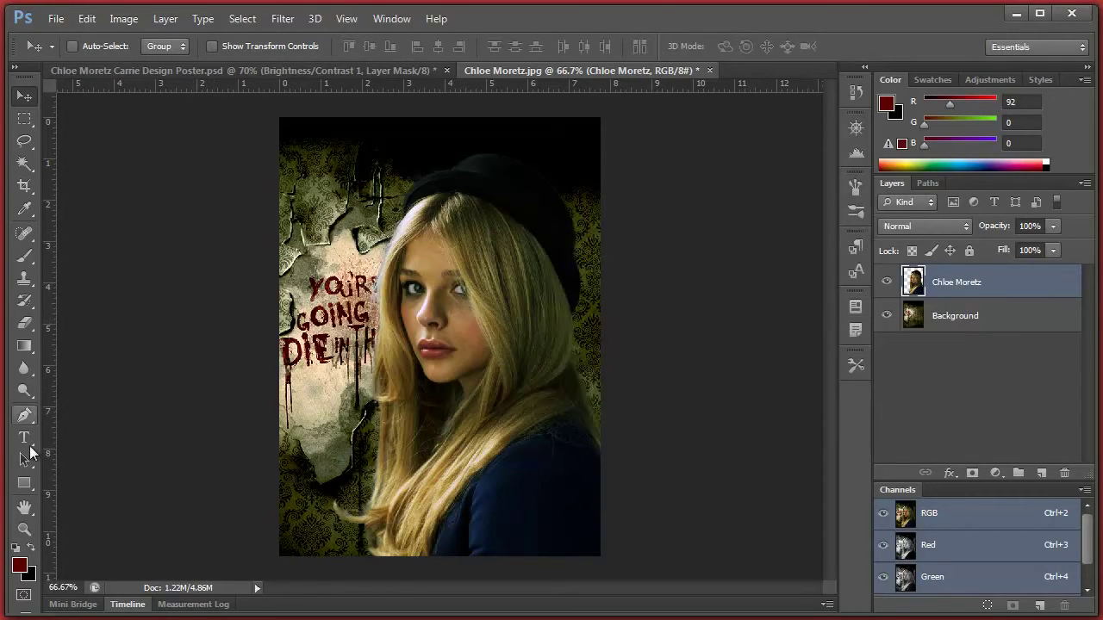
{"action": "left_click", "coordinate": [25, 530]}
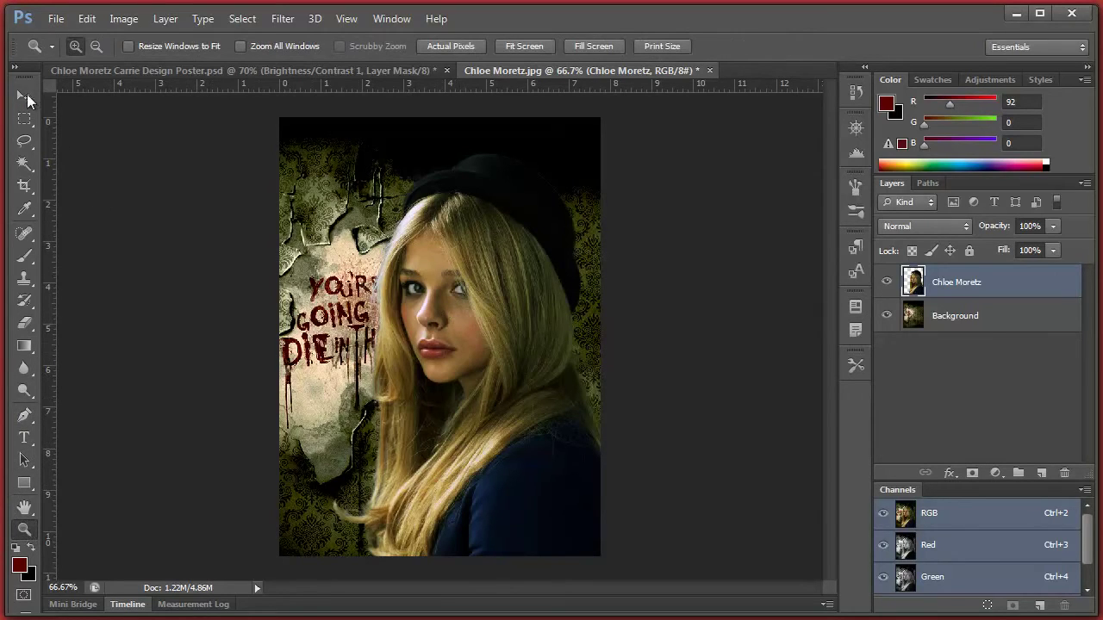
{"action": "left_click", "coordinate": [27, 101]}
{"action": "left_click", "coordinate": [71, 588]}
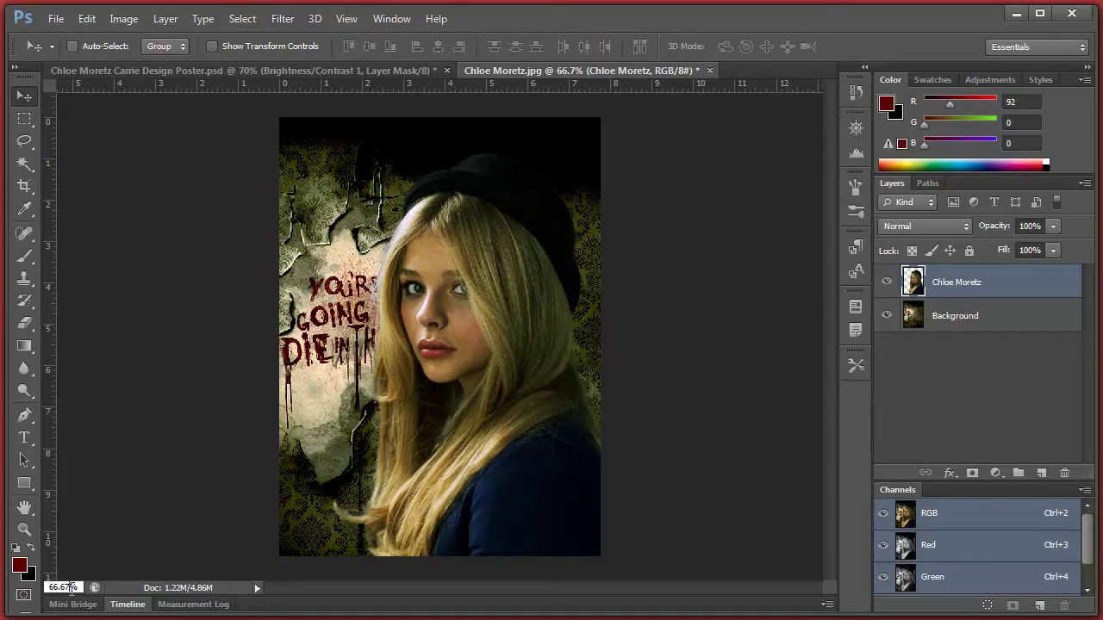
{"action": "double_click", "coordinate": [69, 587]}
{"action": "type", "text": "150"}
{"action": "key", "text": "Return"}
{"action": "scroll", "coordinate": [764, 297], "scroll_direction": "up", "scroll_amount": 1}
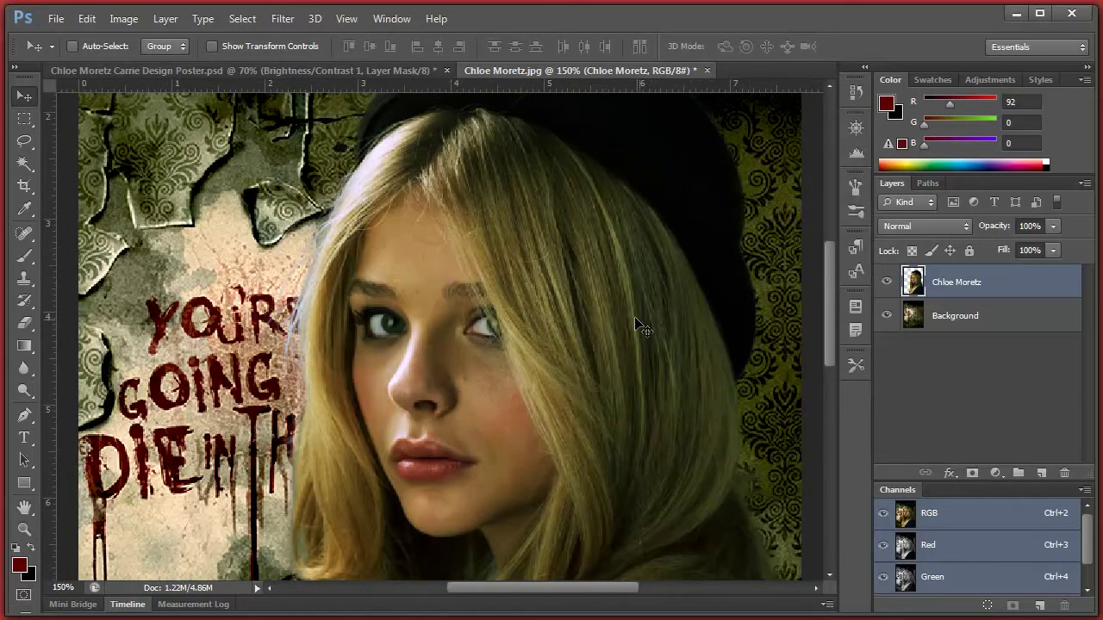
{"action": "left_click", "coordinate": [1040, 473]}
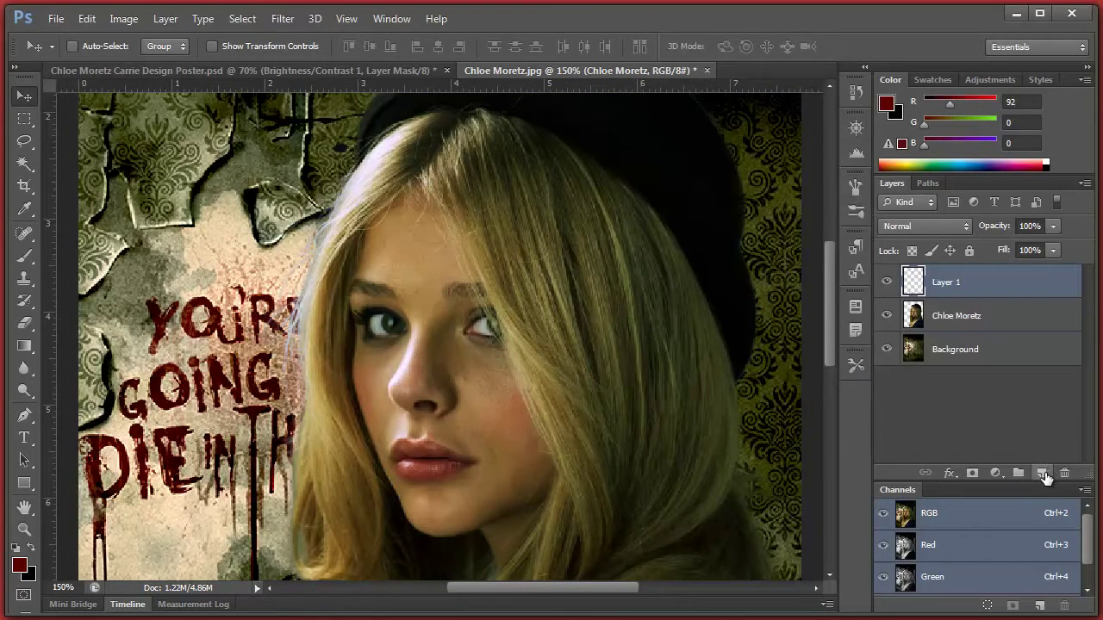
{"action": "double_click", "coordinate": [956, 285]}
{"action": "type", "text": "Red Eyes"}
{"action": "key", "text": "Return"}
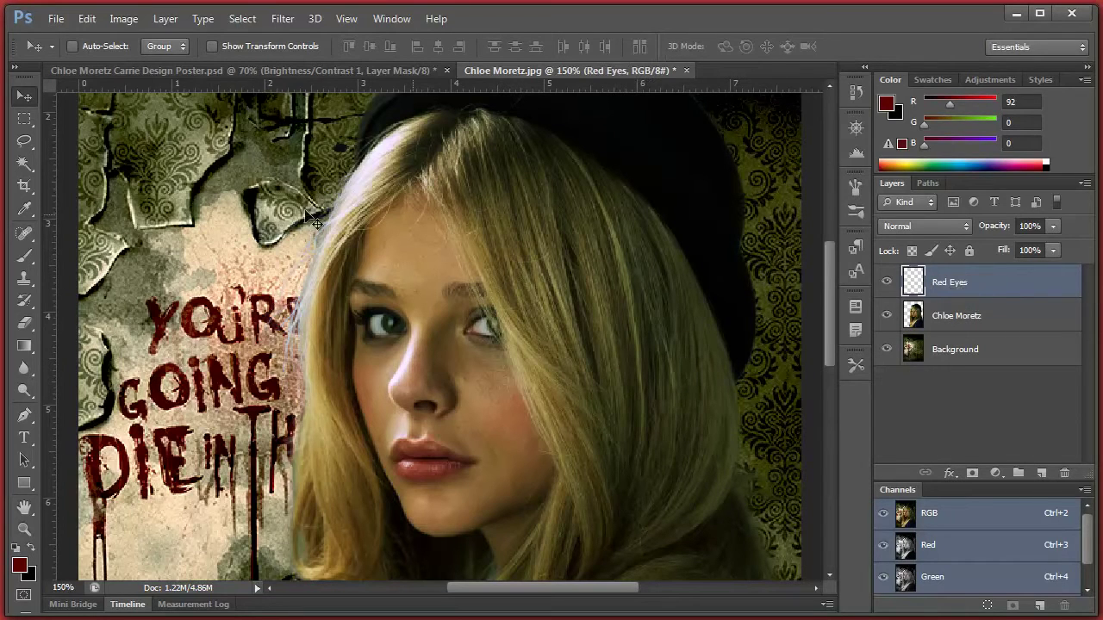
- Paint over both of the woman's eyes on the Red Eyes layer using a 6 px brush in dark red (R 97, G 0, B 0)
{"action": "left_click", "coordinate": [25, 256]}
{"action": "left_click", "coordinate": [20, 565]}
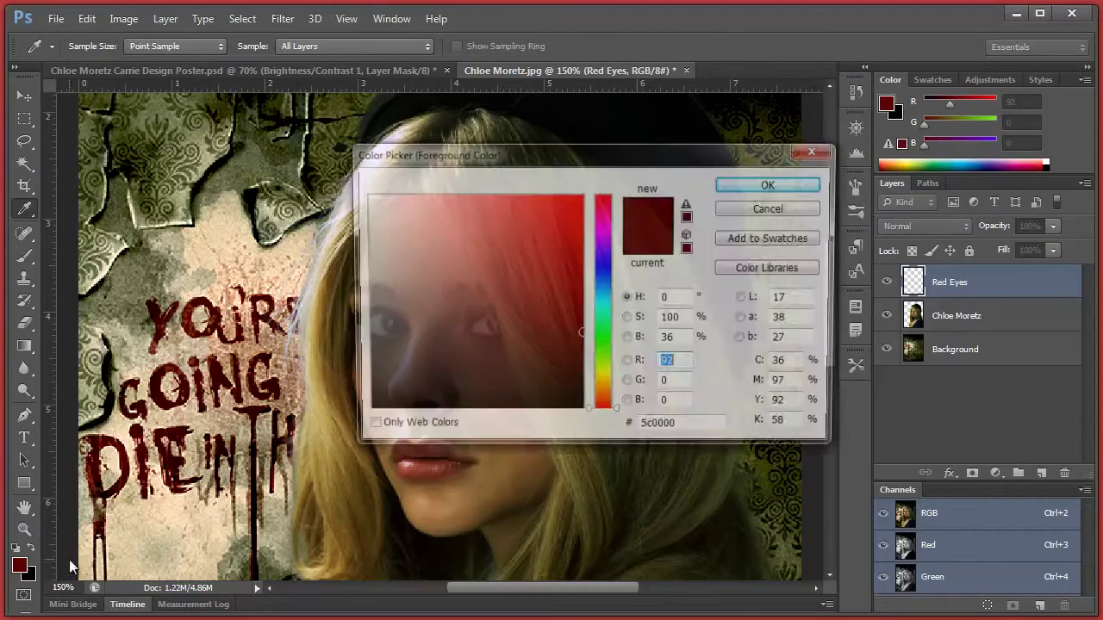
{"action": "mouse_move", "coordinate": [580, 334]}
{"action": "left_mouse_down"}
{"action": "mouse_move", "coordinate": [571, 305]}
{"action": "mouse_move", "coordinate": [598, 330]}
{"action": "left_mouse_up"}
{"action": "left_click", "coordinate": [738, 181]}
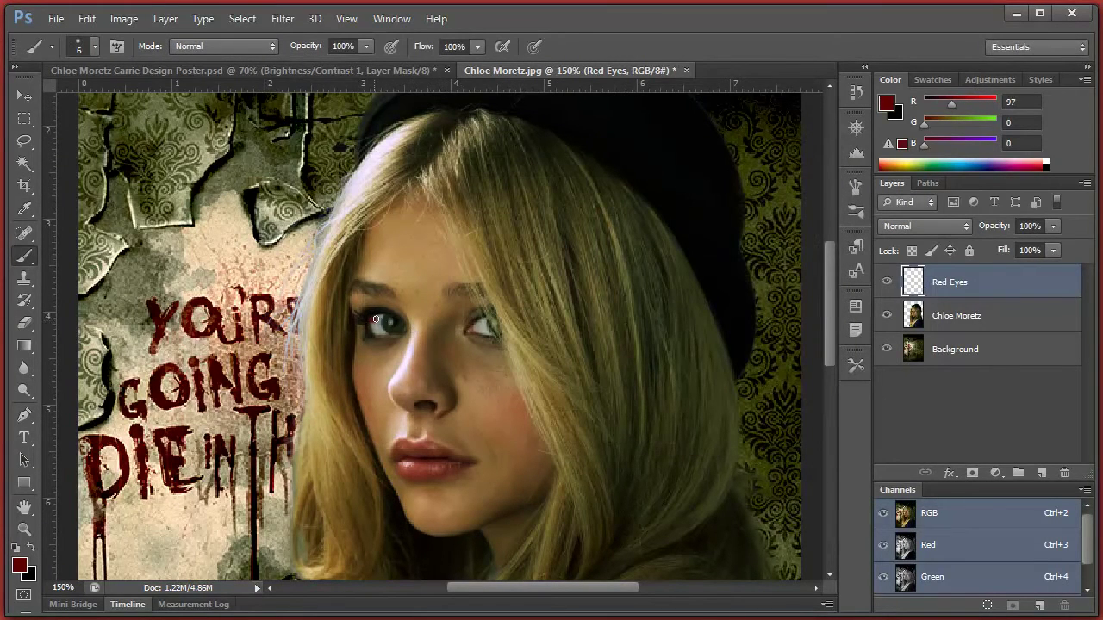
{"action": "mouse_move", "coordinate": [380, 319]}
{"action": "left_mouse_down"}
{"action": "mouse_move", "coordinate": [397, 324]}
{"action": "mouse_move", "coordinate": [374, 329]}
{"action": "mouse_move", "coordinate": [387, 332]}
{"action": "left_mouse_up"}
{"action": "left_click_drag", "start_coordinate": [464, 328], "coordinate": [487, 331]}
{"action": "key", "text": "ctrl+z"}
{"action": "left_click_drag", "start_coordinate": [397, 327], "coordinate": [383, 320]}
{"action": "mouse_move", "coordinate": [476, 326]}
{"action": "left_mouse_down"}
{"action": "mouse_move", "coordinate": [491, 329]}
{"action": "mouse_move", "coordinate": [480, 330]}
{"action": "left_mouse_up"}
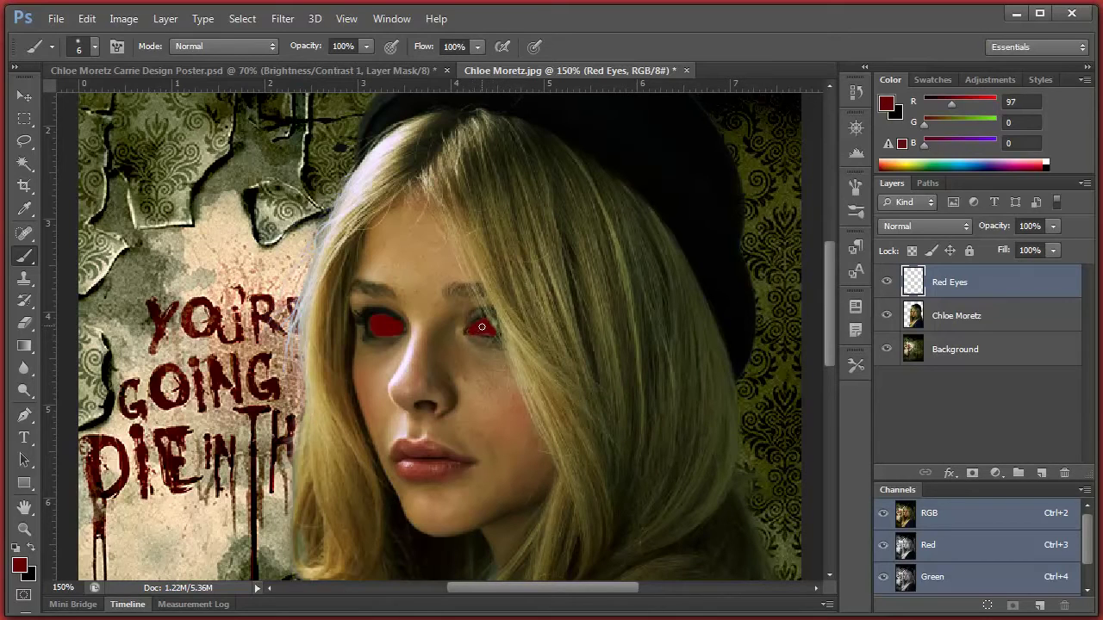
{"action": "left_click_drag", "start_coordinate": [483, 330], "coordinate": [497, 328]}
{"action": "left_click", "coordinate": [25, 322]}
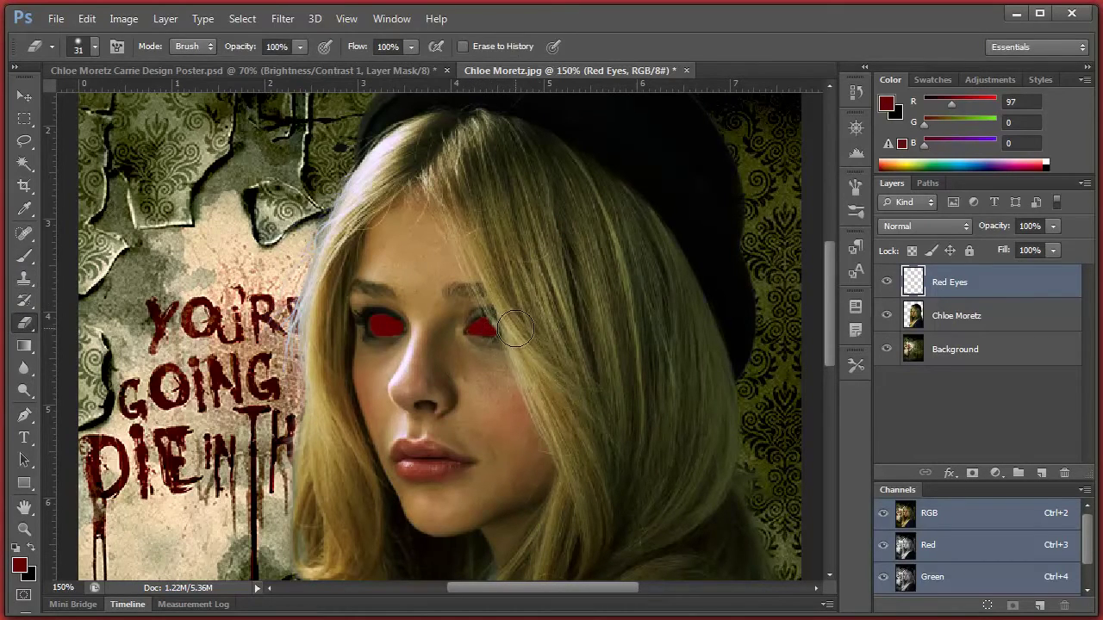
{"action": "left_click", "coordinate": [24, 95]}
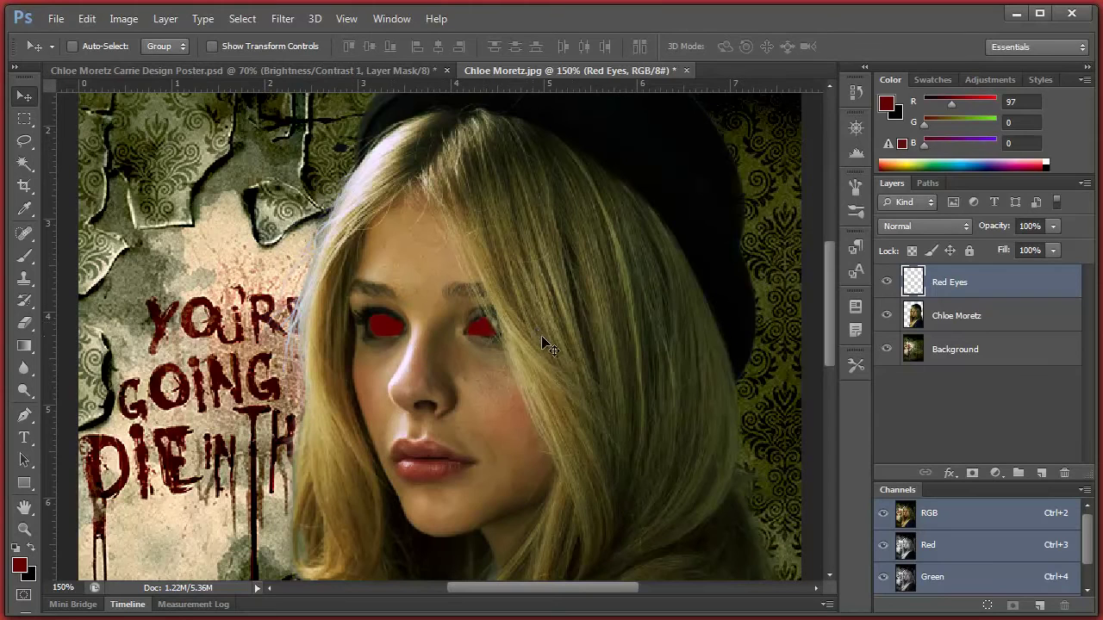
- Try lowering the Red Eyes layer's opacity to about 51% and restore it to 100%
{"action": "scroll", "coordinate": [681, 347], "scroll_direction": "down", "scroll_amount": 1}
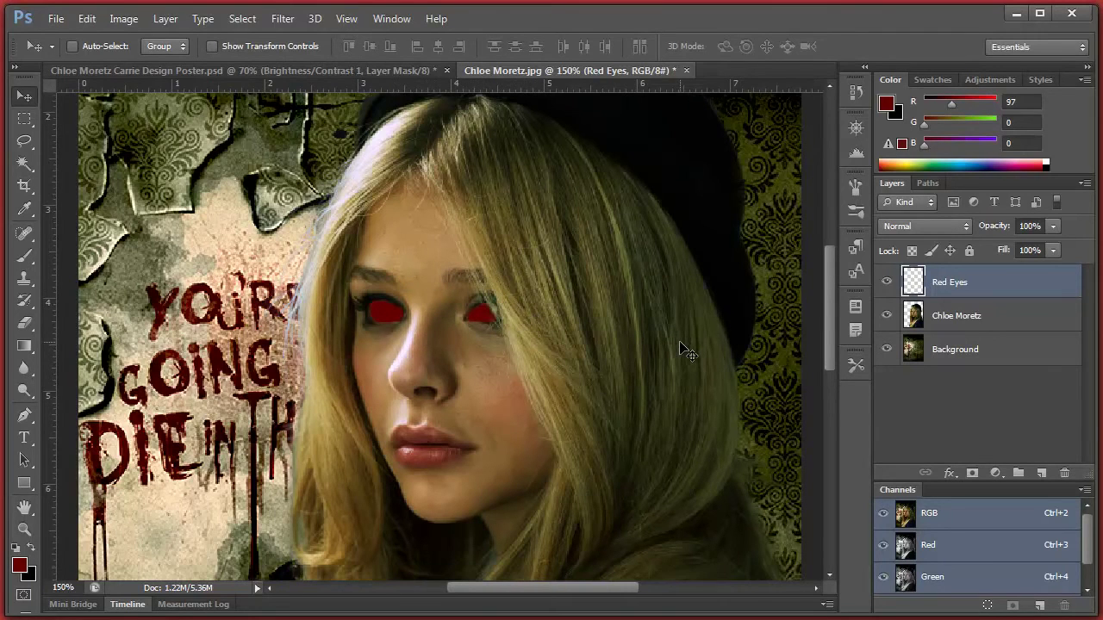
{"action": "scroll", "coordinate": [681, 345], "scroll_direction": "down", "scroll_amount": 2}
{"action": "left_click", "coordinate": [1053, 228]}
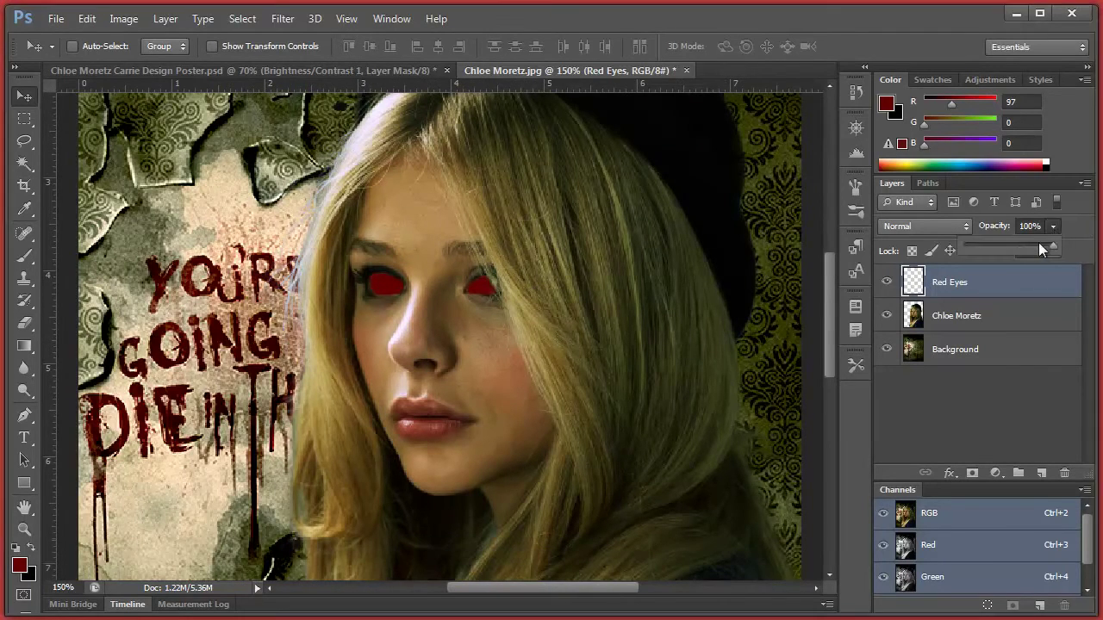
{"action": "left_click_drag", "start_coordinate": [1014, 250], "coordinate": [1001, 250]}
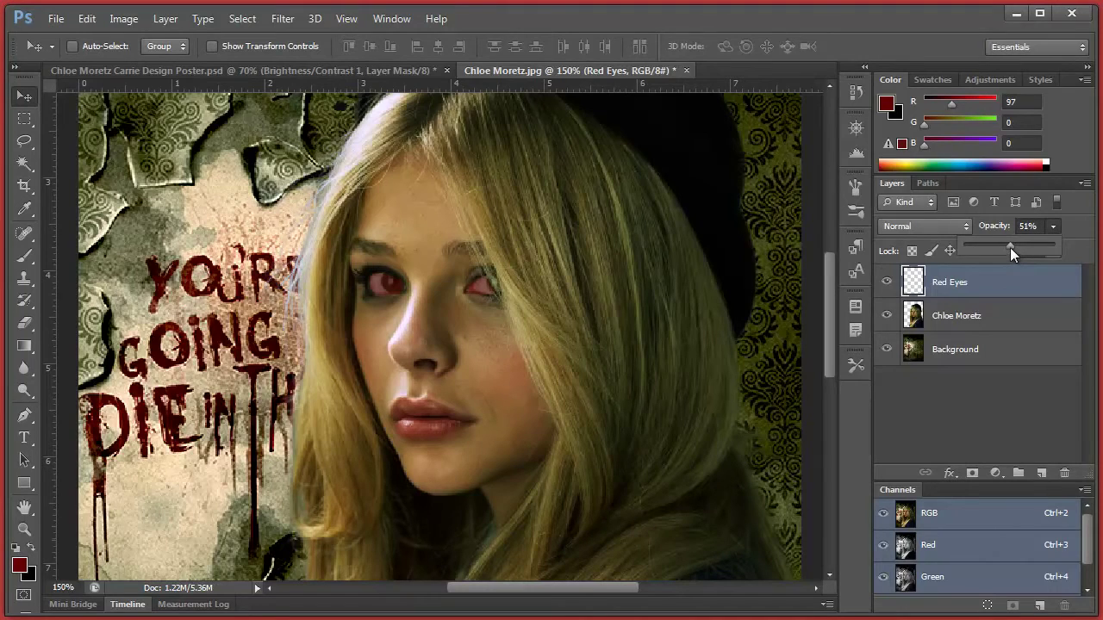
{"action": "left_click_drag", "start_coordinate": [1017, 245], "coordinate": [1094, 247]}
{"action": "left_click", "coordinate": [989, 387]}
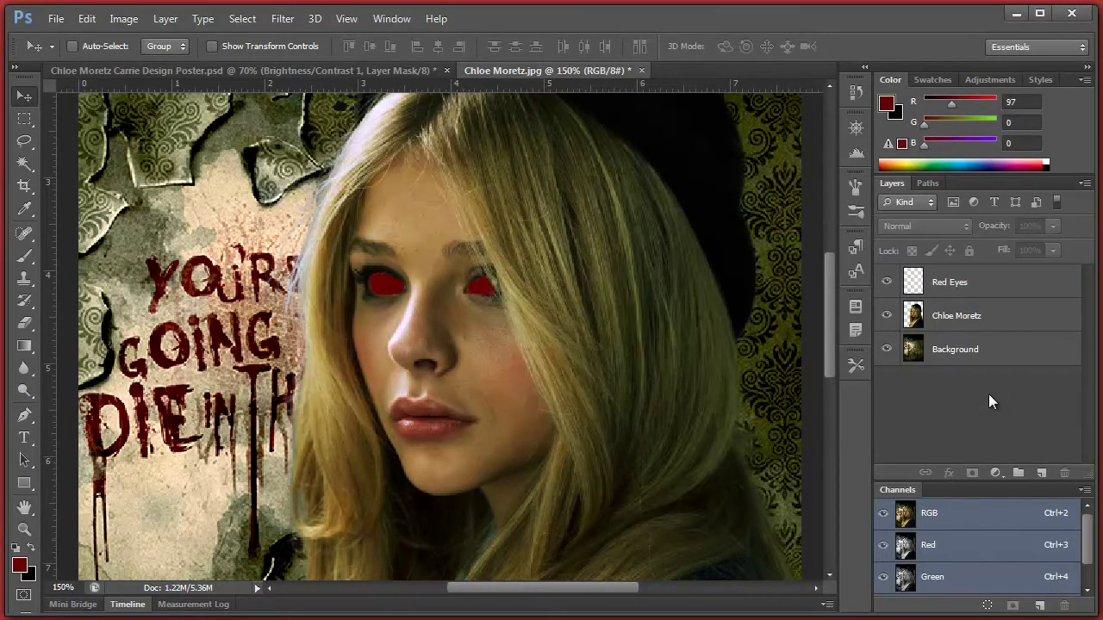
- Try the Overlay blend mode on the Red Eyes layer and settle on Multiply
{"action": "left_click", "coordinate": [977, 289]}
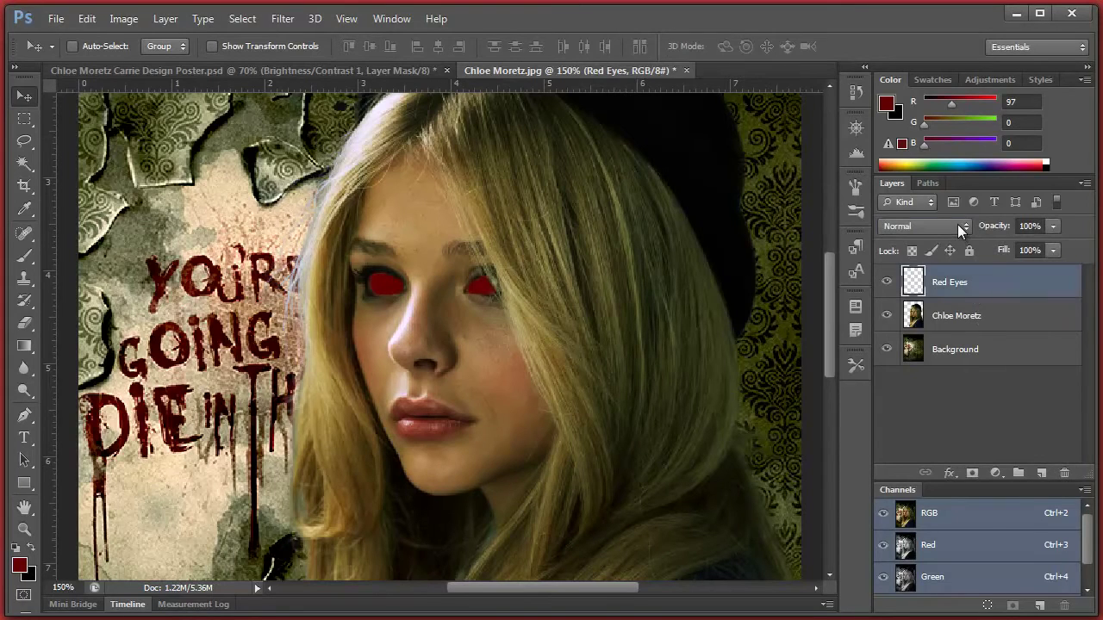
{"action": "left_click", "coordinate": [957, 224]}
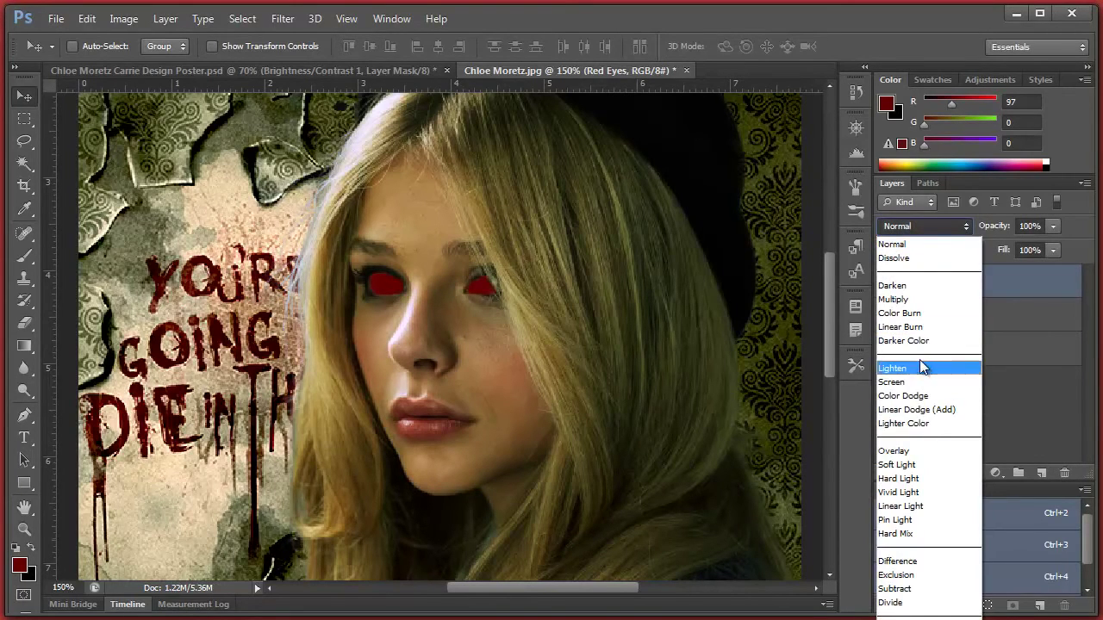
{"action": "left_click", "coordinate": [912, 450]}
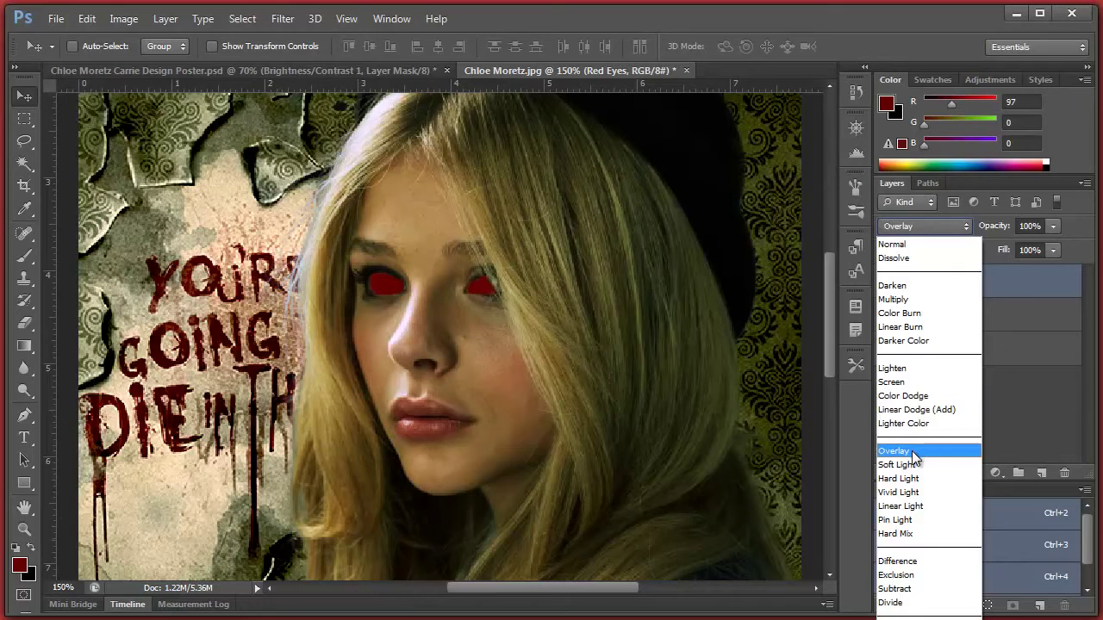
{"action": "left_click", "coordinate": [927, 224]}
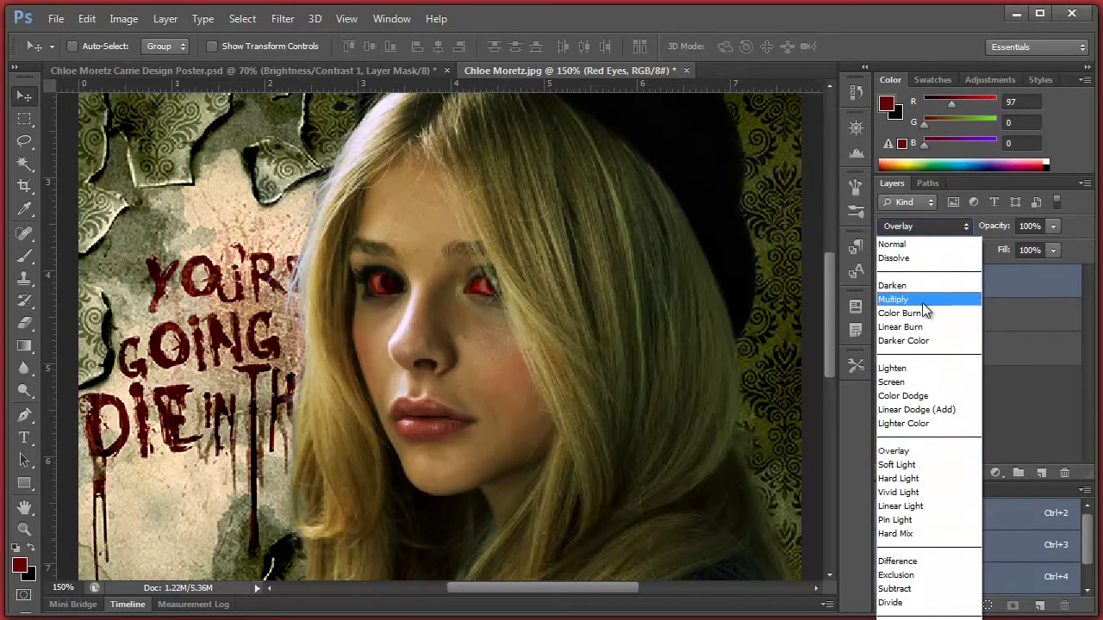
{"action": "left_click", "coordinate": [914, 299]}
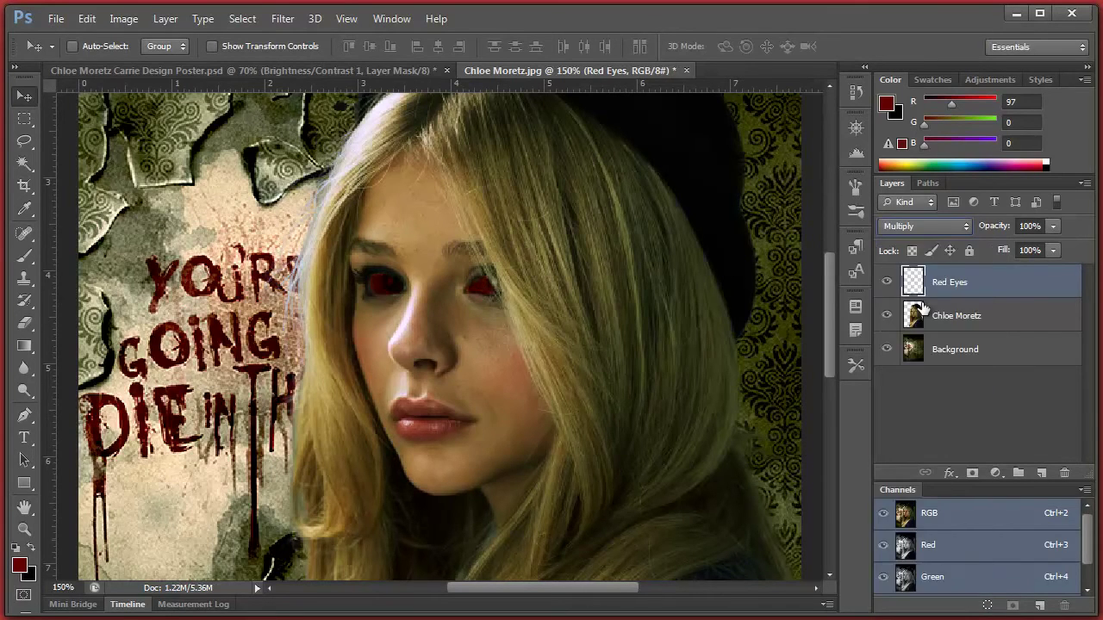
- Test the Multiply-blended Red Eyes layer at about 78% opacity and return it to 100%
{"action": "left_click", "coordinate": [1051, 226]}
{"action": "left_click_drag", "start_coordinate": [1046, 245], "coordinate": [1044, 245]}
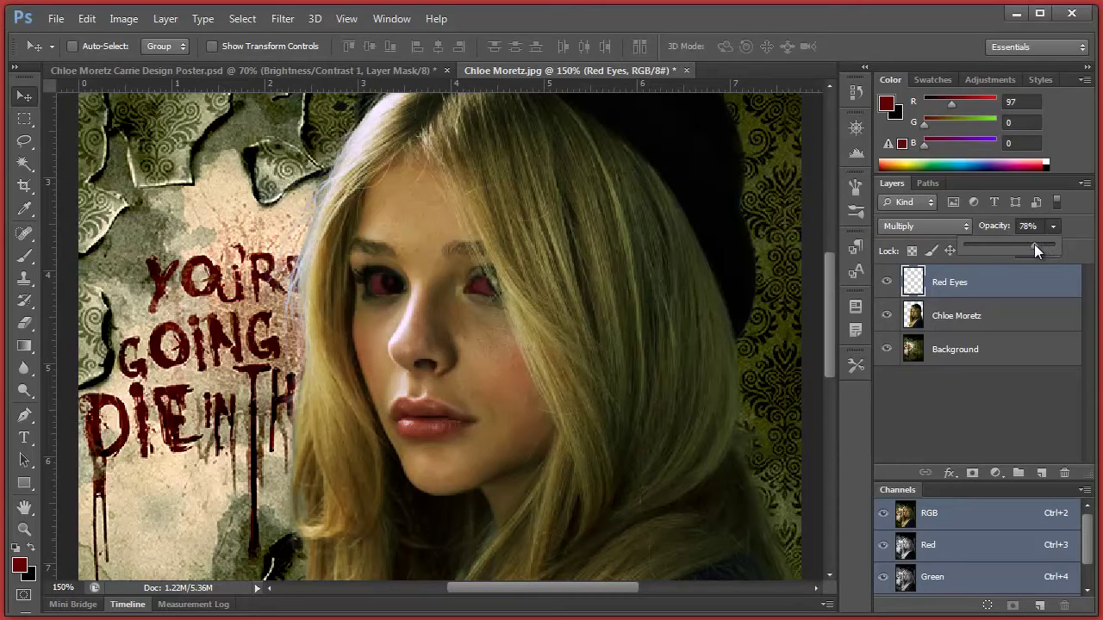
{"action": "left_click", "coordinate": [1045, 297]}
{"action": "left_click", "coordinate": [1034, 318]}
{"action": "left_click", "coordinate": [1032, 295]}
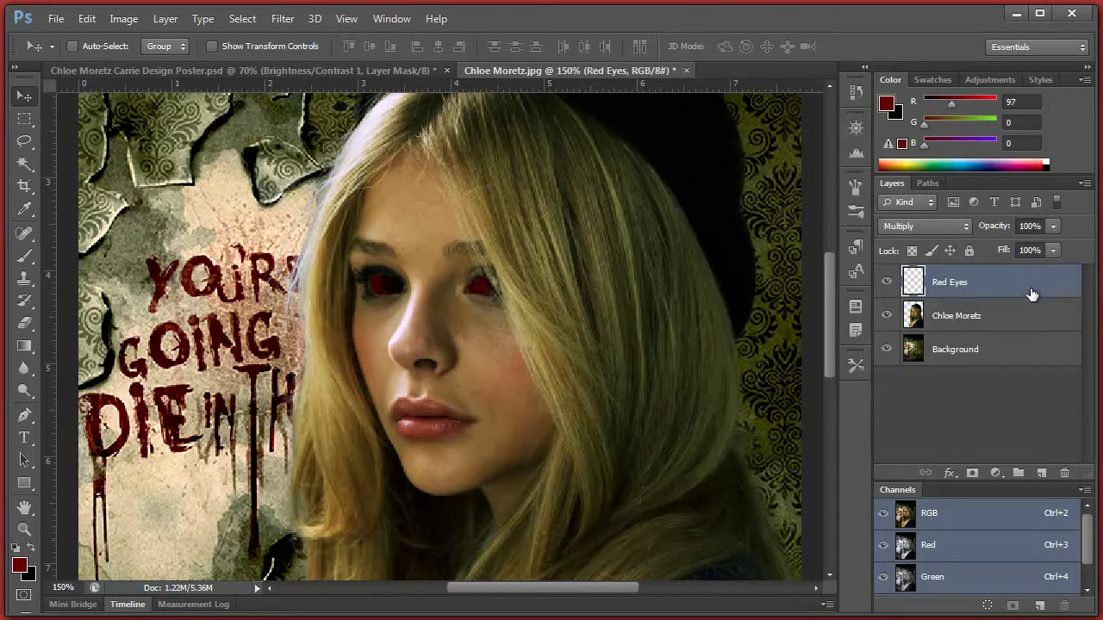
- Duplicate the Red Eyes layer under the name Red Eyes Glow
{"action": "right_click", "coordinate": [941, 287]}
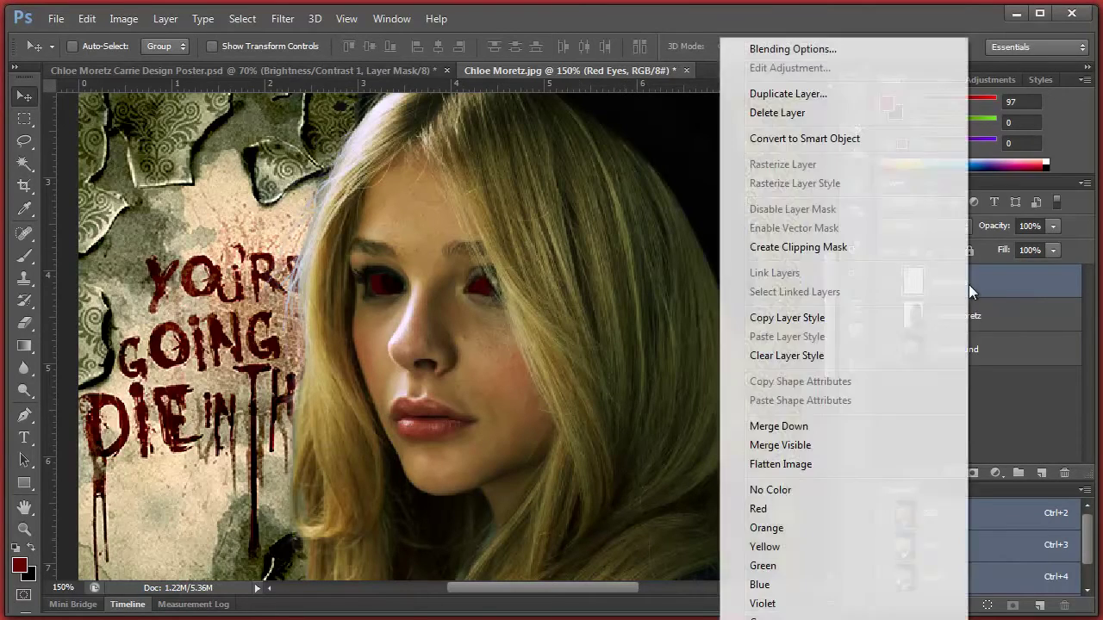
{"action": "left_click", "coordinate": [820, 102]}
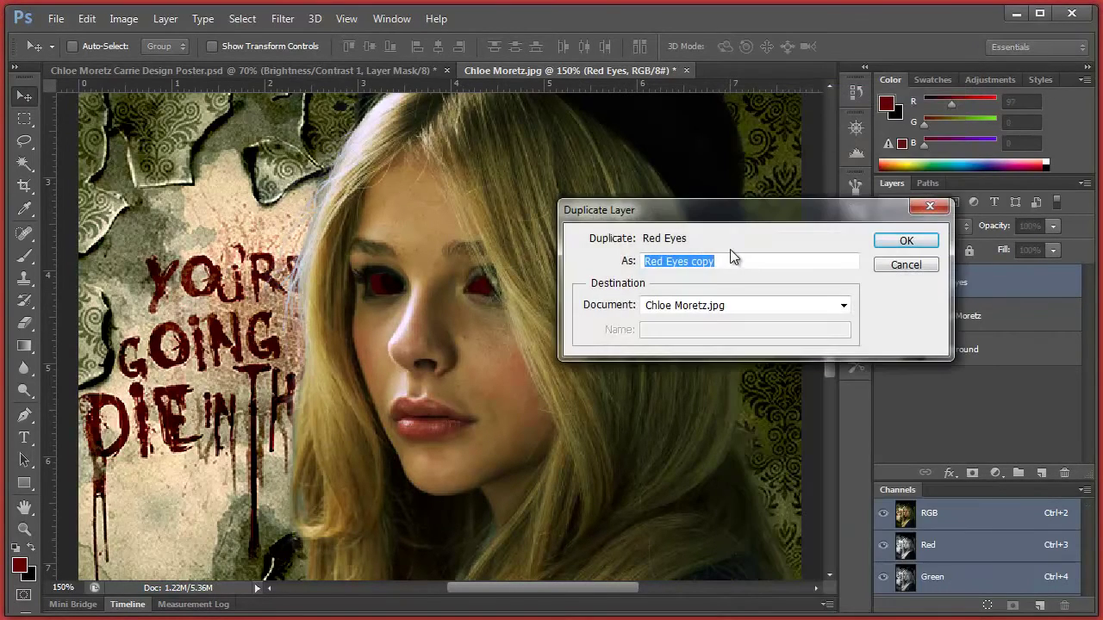
{"action": "left_click", "coordinate": [738, 255]}
{"action": "left_click_drag", "start_coordinate": [714, 256], "coordinate": [691, 235]}
{"action": "type", "text": "Glo"}
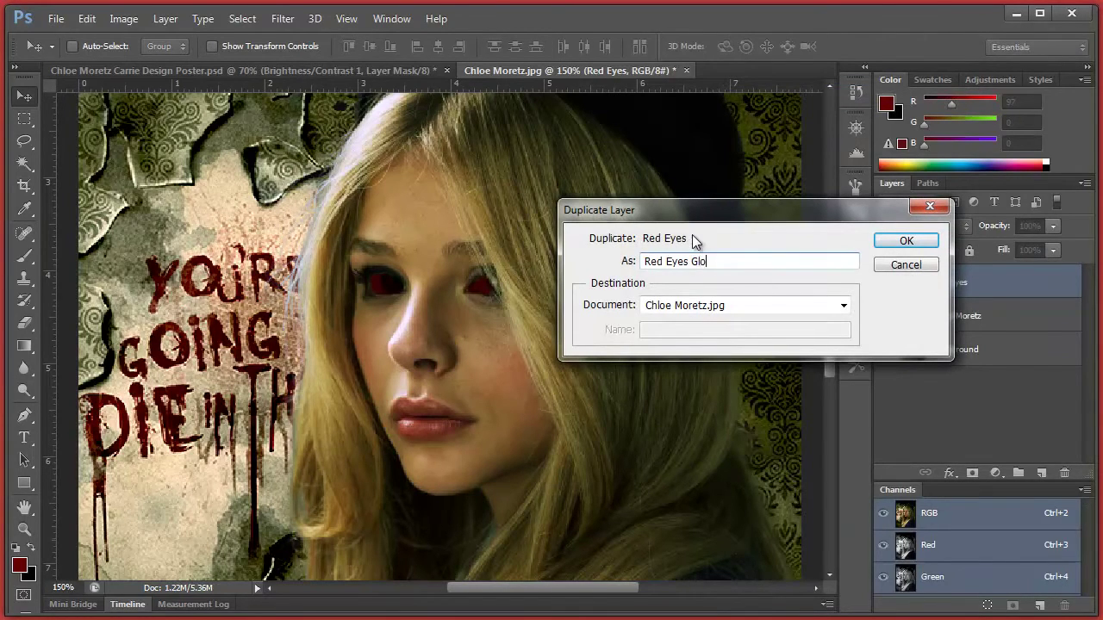
{"action": "type", "text": "w"}
{"action": "key", "text": "Return"}
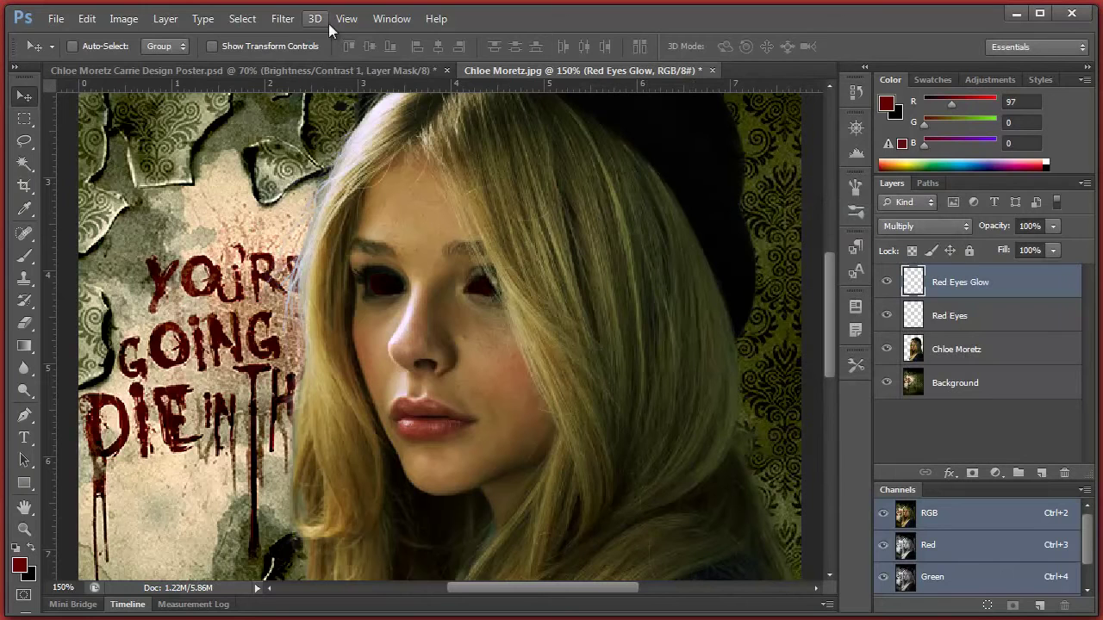
- Apply a Gaussian Blur with a radius of about 10 pixels to the Red Eyes Glow layer
{"action": "left_click", "coordinate": [284, 20]}
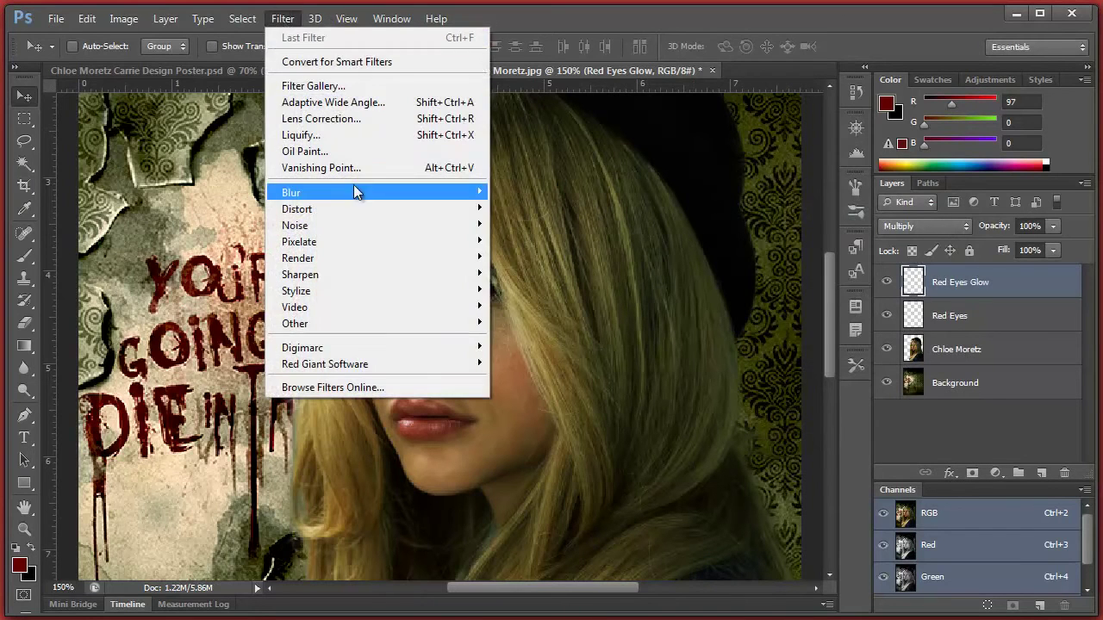
{"action": "mouse_move", "coordinate": [368, 192]}
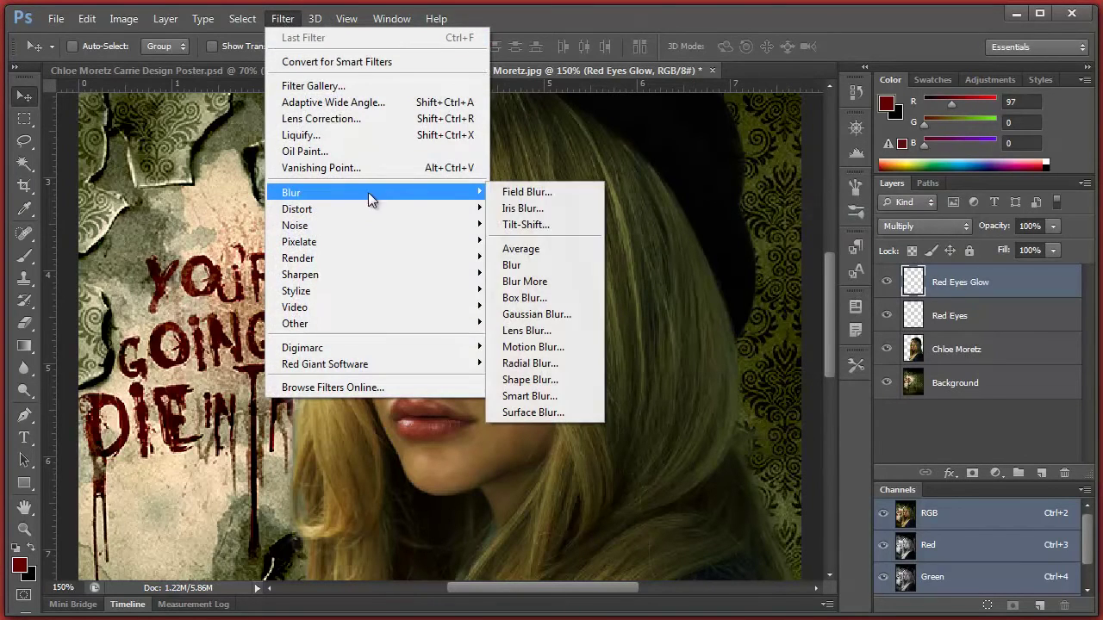
{"action": "left_click", "coordinate": [536, 315]}
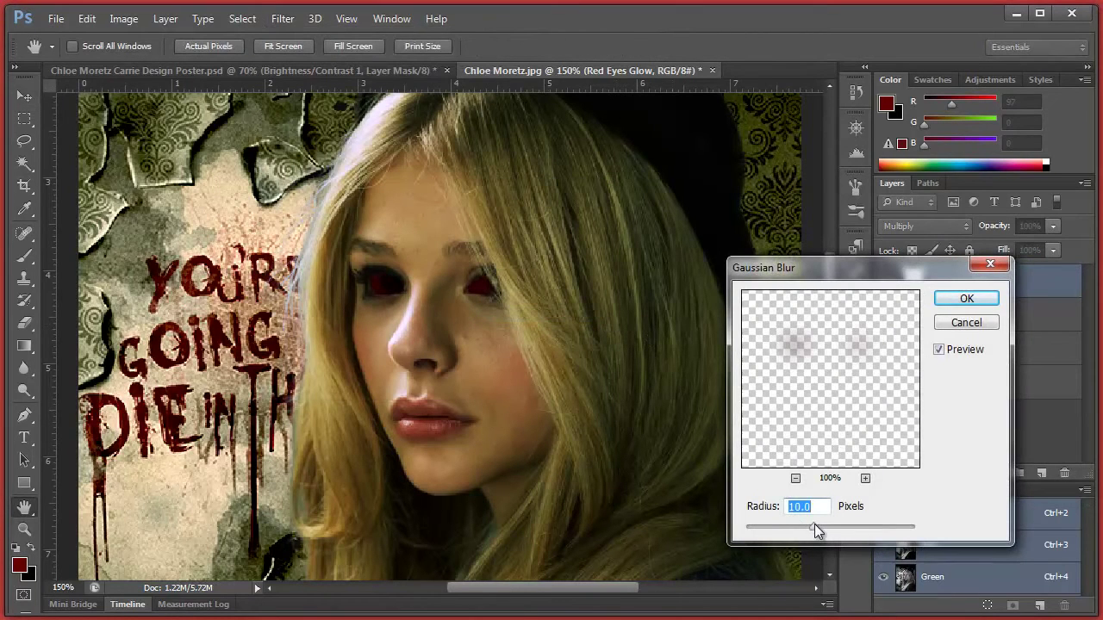
{"action": "left_click_drag", "start_coordinate": [819, 524], "coordinate": [811, 526]}
{"action": "left_click", "coordinate": [962, 298]}
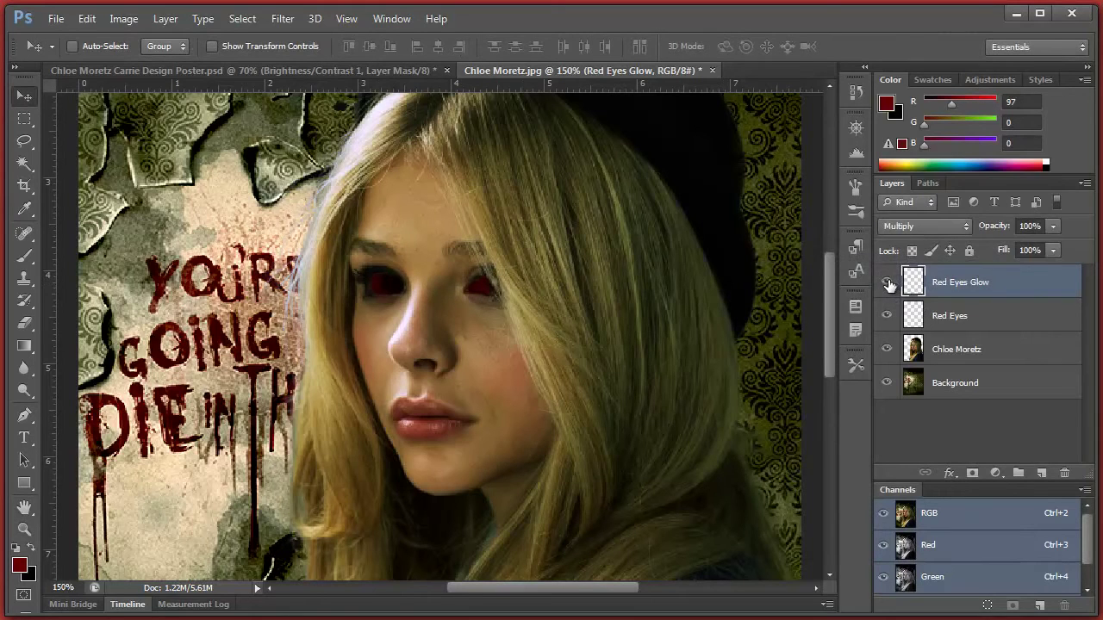
- Compare the eyes with the Red Eyes Glow layer hidden and shown, and examine how the glow suits the portrait
{"action": "left_click", "coordinate": [889, 283]}
{"action": "left_click", "coordinate": [888, 283]}
{"action": "scroll", "coordinate": [729, 340], "scroll_direction": "up", "scroll_amount": 3}
{"action": "scroll", "coordinate": [729, 336], "scroll_direction": "up", "scroll_amount": 3}
{"action": "scroll", "coordinate": [729, 329], "scroll_direction": "down", "scroll_amount": 10}
{"action": "scroll", "coordinate": [729, 329], "scroll_direction": "up", "scroll_amount": 6}
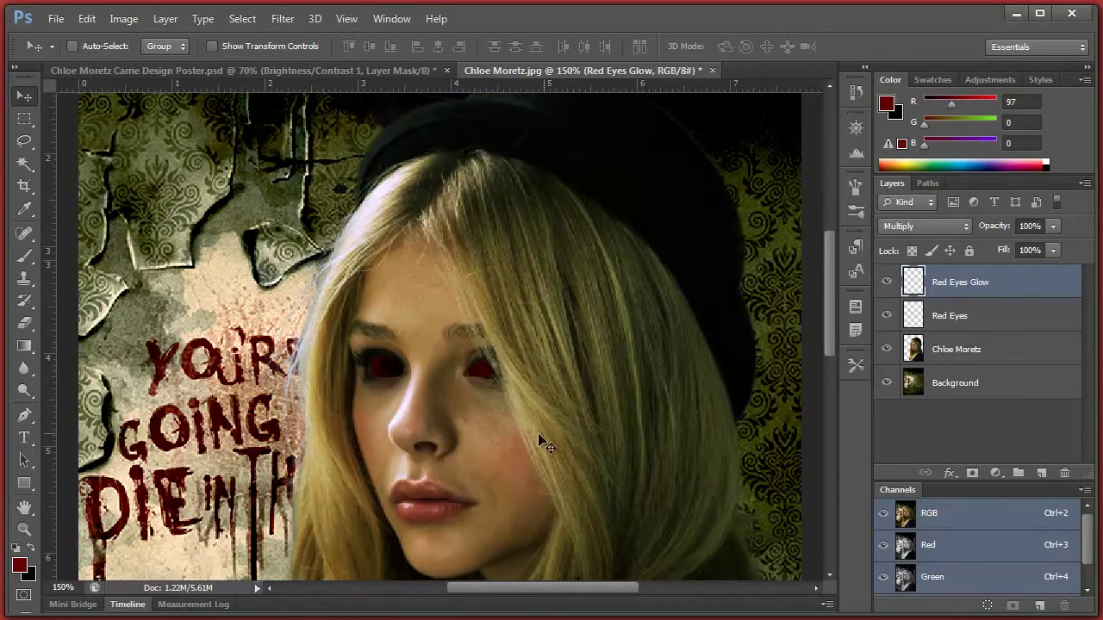
{"action": "scroll", "coordinate": [524, 436], "scroll_direction": "down", "scroll_amount": 6}
{"action": "scroll", "coordinate": [517, 431], "scroll_direction": "up", "scroll_amount": 4}
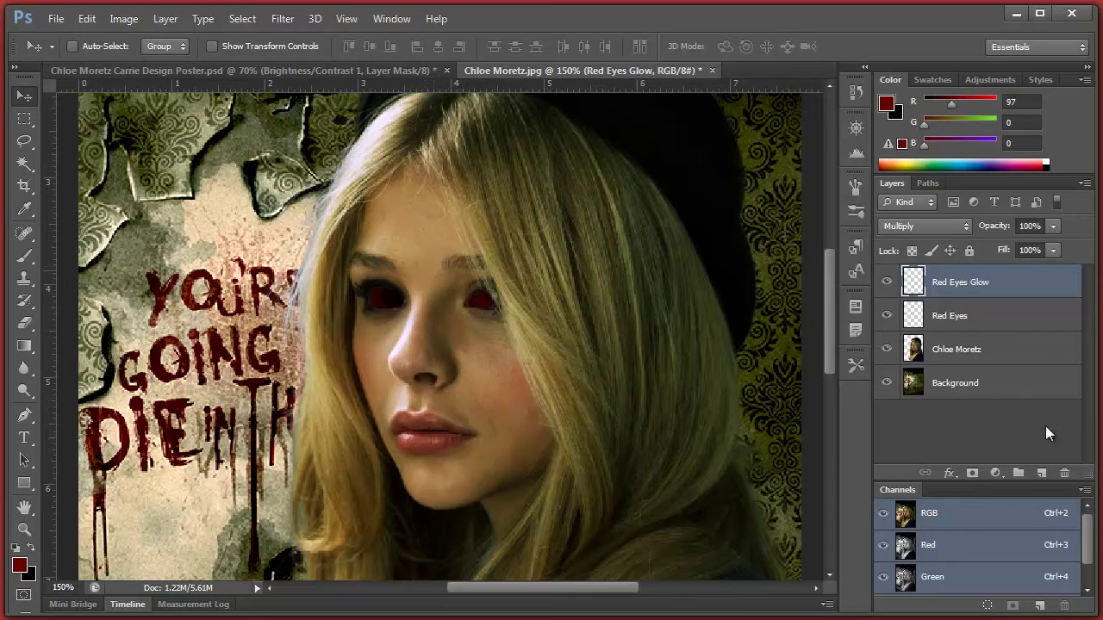
- Create a new layer above Red Eyes Glow and name it Blood
{"action": "left_click", "coordinate": [1041, 473]}
{"action": "double_click", "coordinate": [958, 285]}
{"action": "type", "text": "Blood"}
{"action": "key", "text": "Return"}
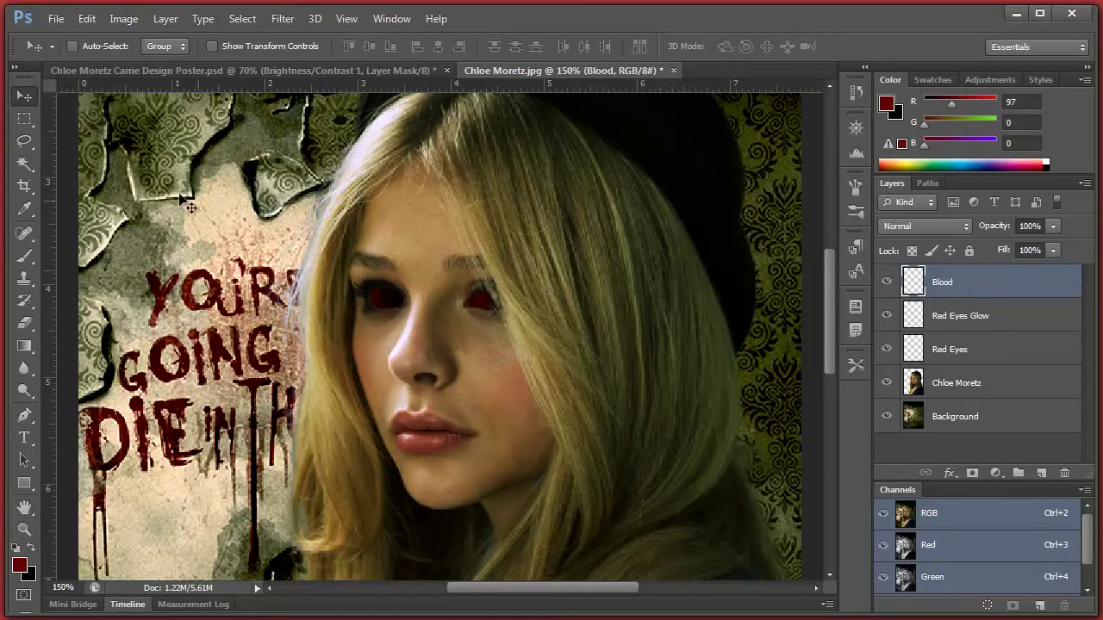
- Paint a dark red blood streak with a 5 px brush from the hairline down across the nose to the corner of the mouth
{"action": "left_click", "coordinate": [25, 258]}
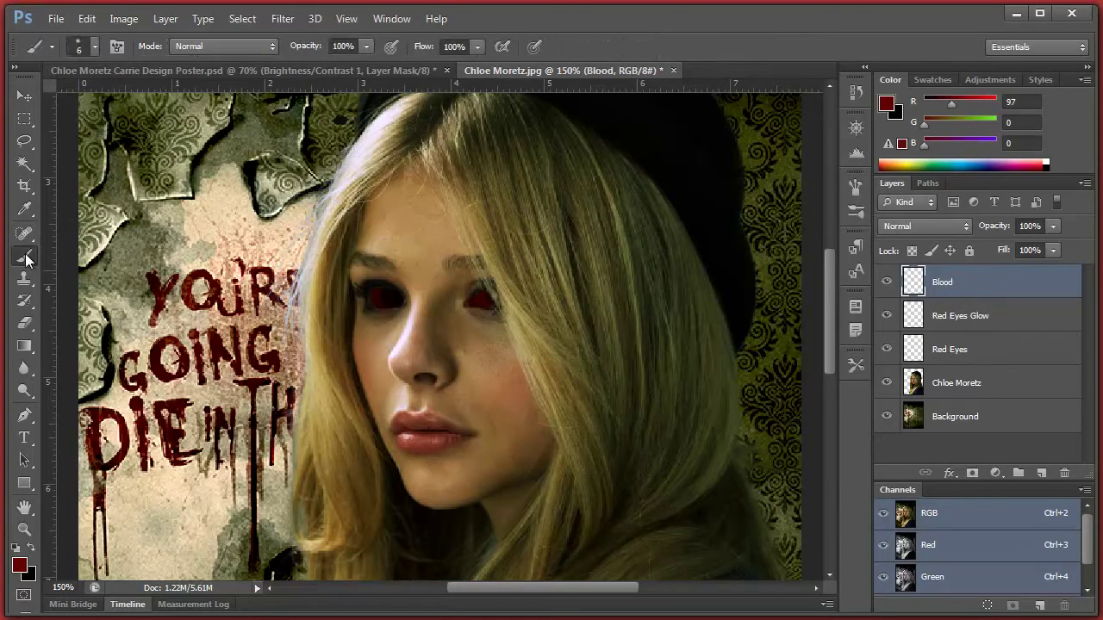
{"action": "right_click", "coordinate": [436, 191]}
{"action": "left_click", "coordinate": [460, 228]}
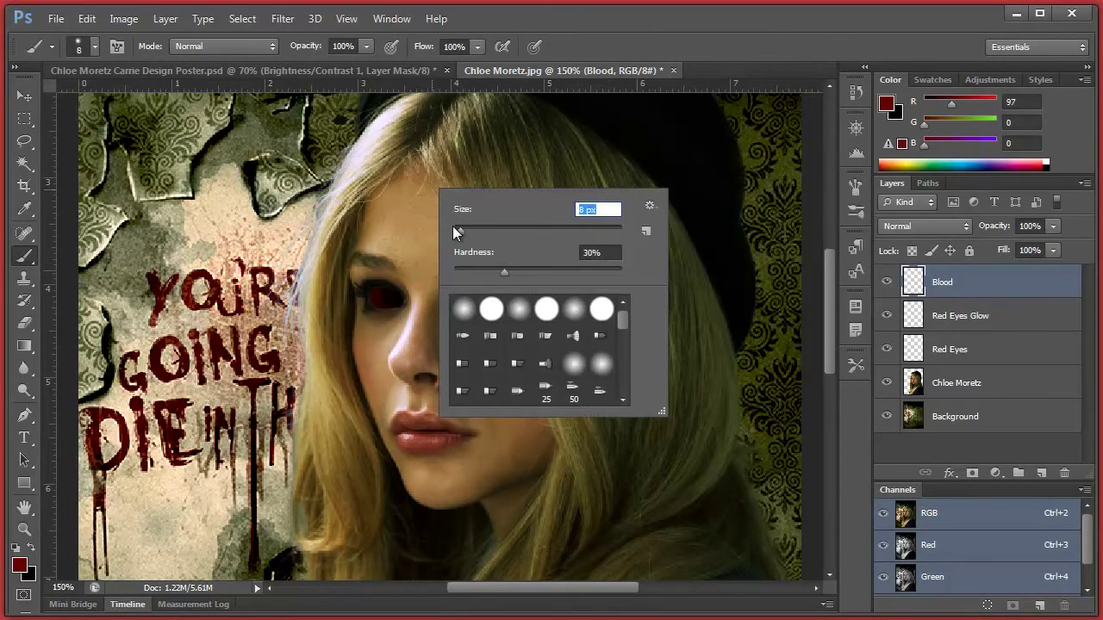
{"action": "mouse_move", "coordinate": [417, 161]}
{"action": "left_mouse_down"}
{"action": "mouse_move", "coordinate": [423, 273]}
{"action": "mouse_move", "coordinate": [457, 374]}
{"action": "left_mouse_up"}
{"action": "left_click_drag", "start_coordinate": [461, 415], "coordinate": [463, 434]}
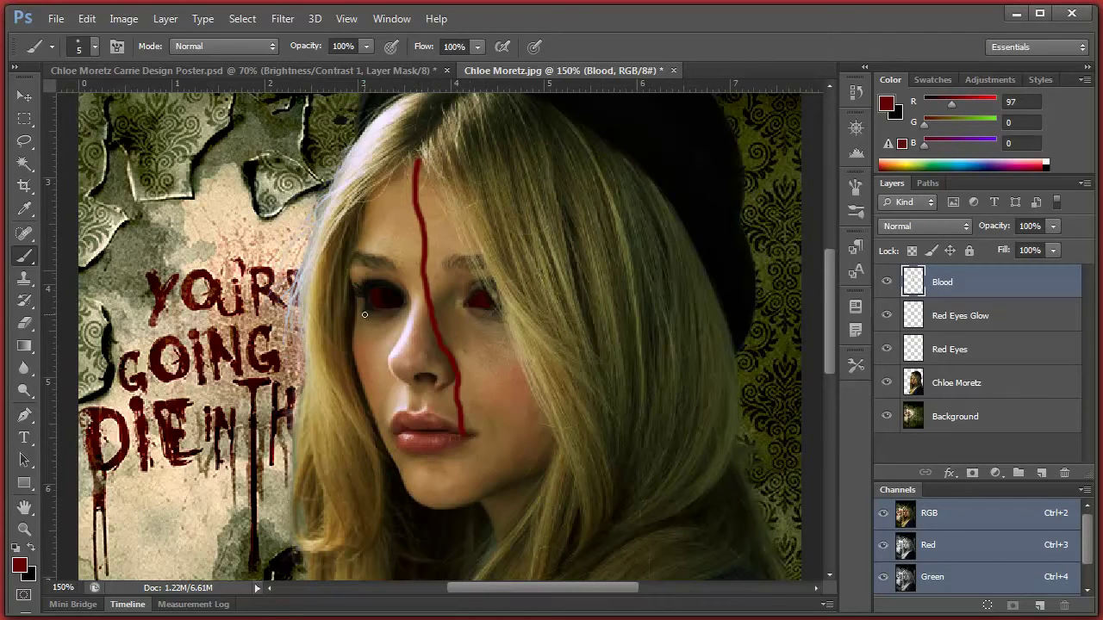
- Paint a thin blood drip on the Blood layer from the outer eye on the wall side down the cheek, redoing unsatisfactory strokes
{"action": "left_click_drag", "start_coordinate": [363, 325], "coordinate": [371, 367]}
{"action": "key", "text": "ctrl+z"}
{"action": "left_click_drag", "start_coordinate": [365, 302], "coordinate": [359, 402]}
{"action": "key", "text": "ctrl+z"}
{"action": "left_click_drag", "start_coordinate": [365, 323], "coordinate": [372, 405]}
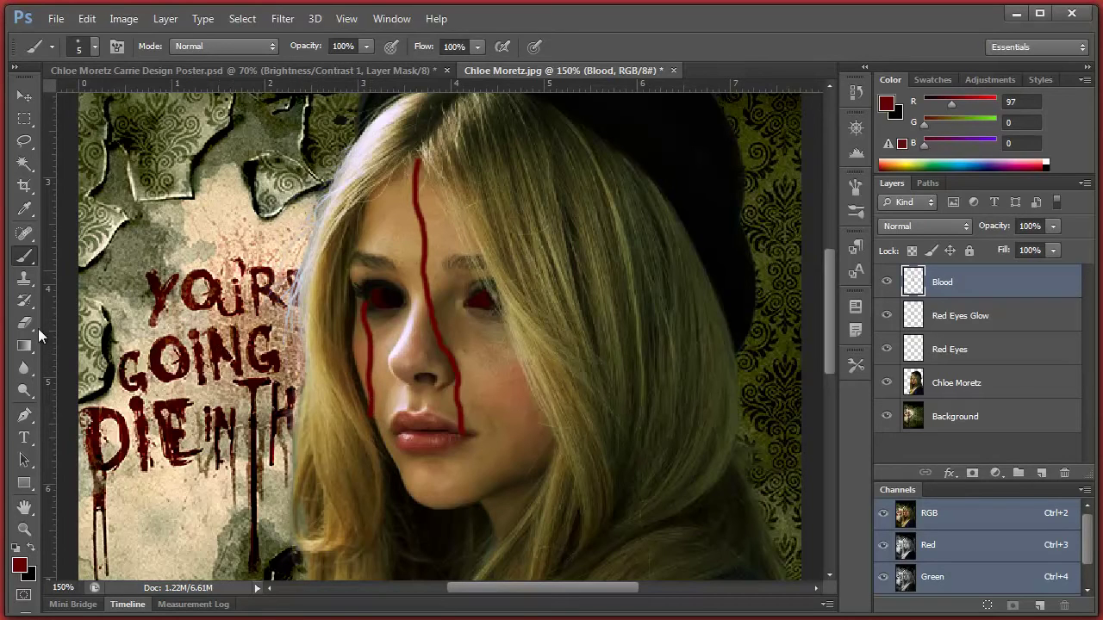
- Try out successive blend modes on the Blood layer and settle on Linear Light
{"action": "left_click", "coordinate": [25, 324]}
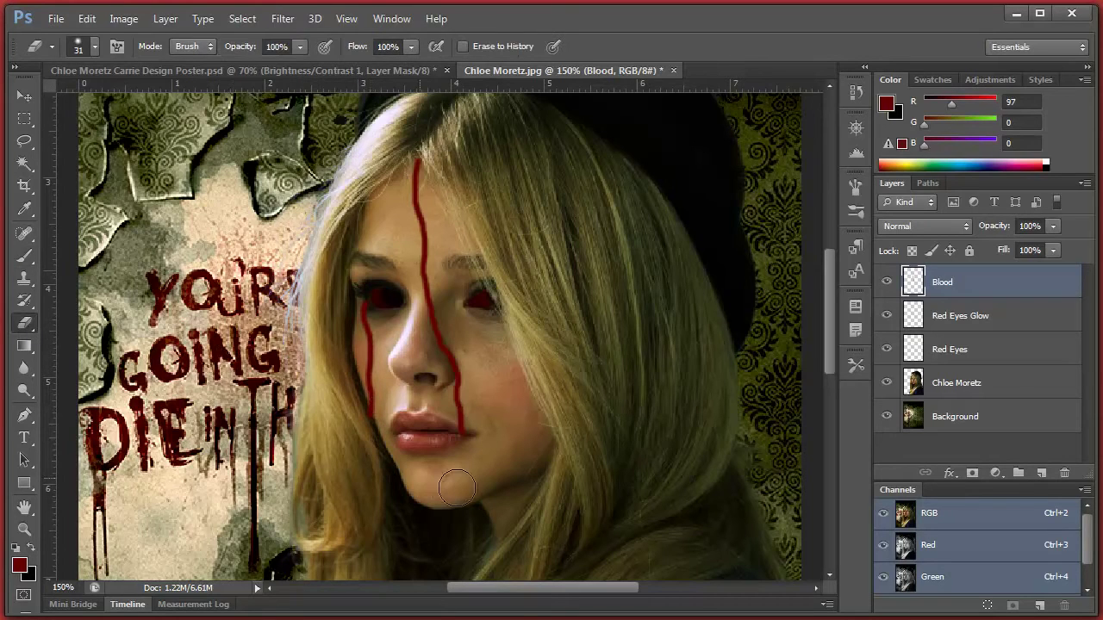
{"action": "left_click", "coordinate": [24, 97]}
{"action": "left_click", "coordinate": [939, 227]}
{"action": "left_click", "coordinate": [939, 233]}
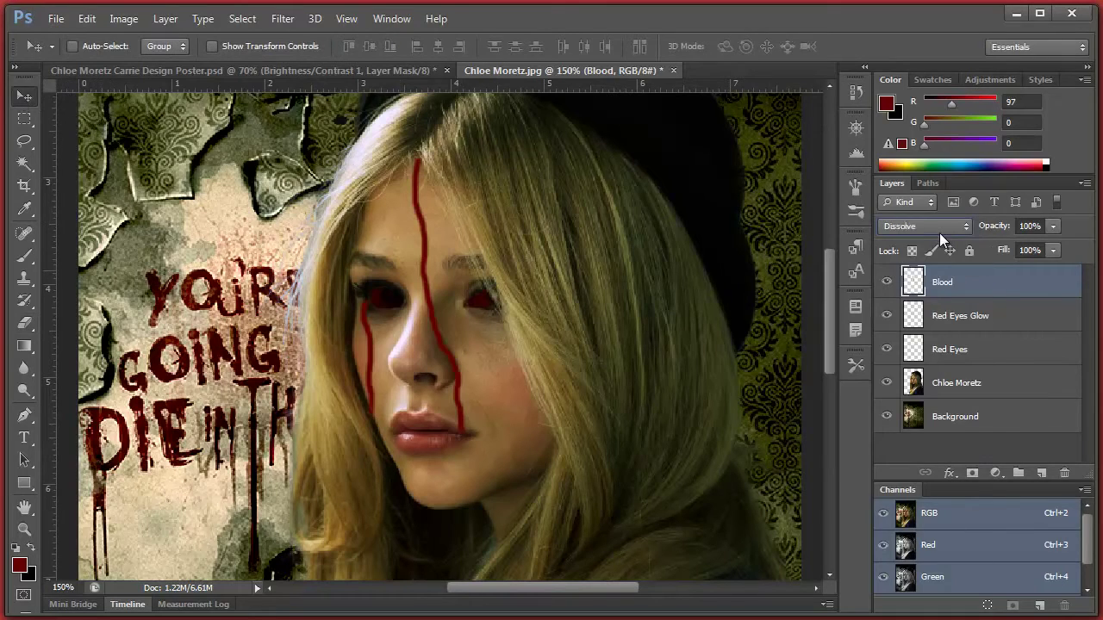
{"action": "key", "text": "Down"}
{"action": "key", "text": "Down"}
{"action": "key", "text": "Down"}
{"action": "key", "text": "Down"}
{"action": "key", "text": "Down"}
{"action": "key", "text": "Down"}
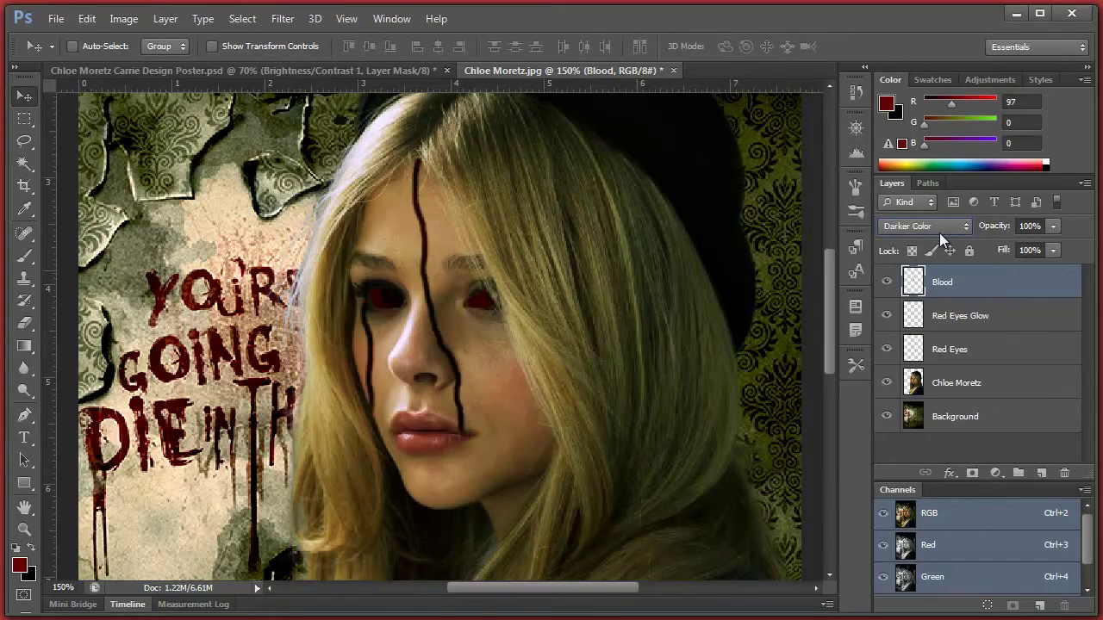
{"action": "key", "text": "Down"}
{"action": "key", "text": "Down"}
{"action": "key", "text": "Down"}
{"action": "key", "text": "Down"}
{"action": "key", "text": "Down"}
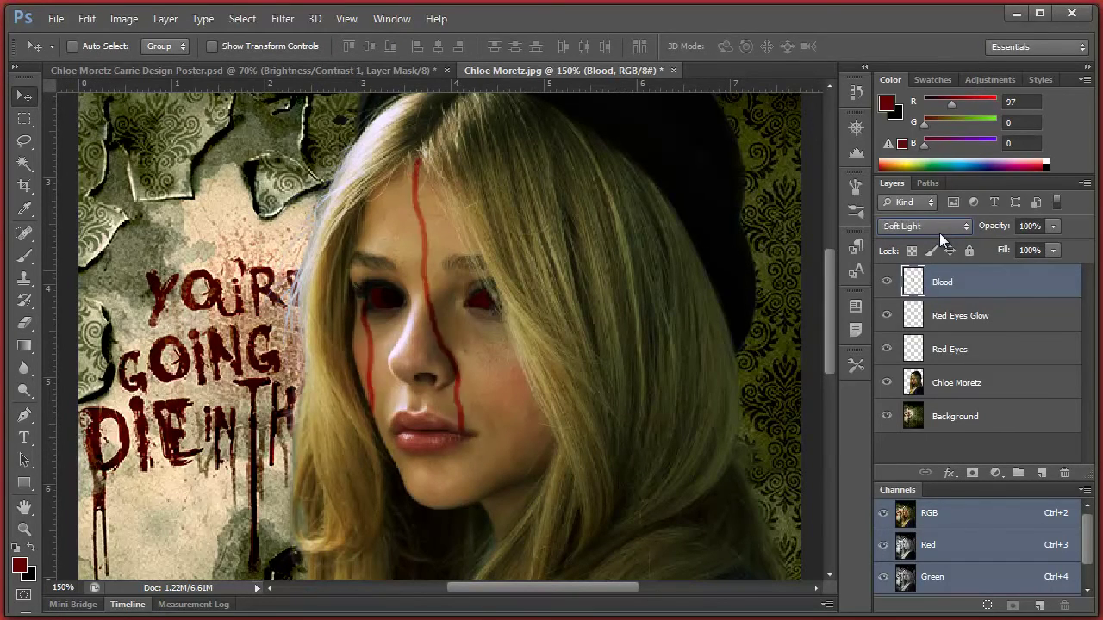
{"action": "key", "text": "Down"}
{"action": "key", "text": "Down"}
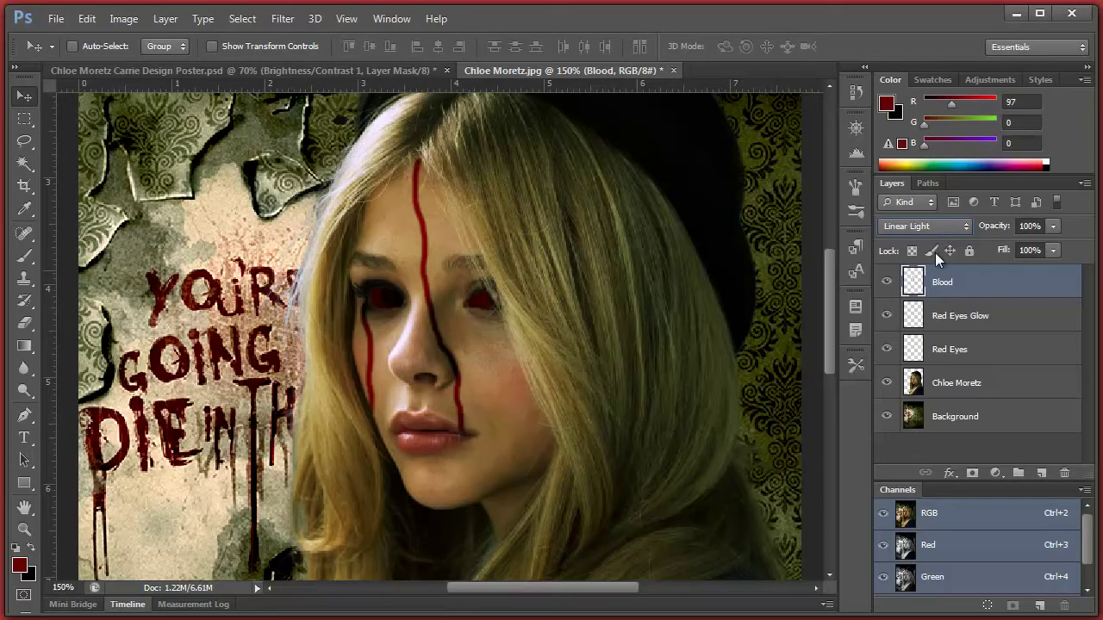
- Add a Bevel & Emboss style to the Blood layer with highlight opacity 0% and shadow opacity about 41%
{"action": "left_click", "coordinate": [24, 322]}
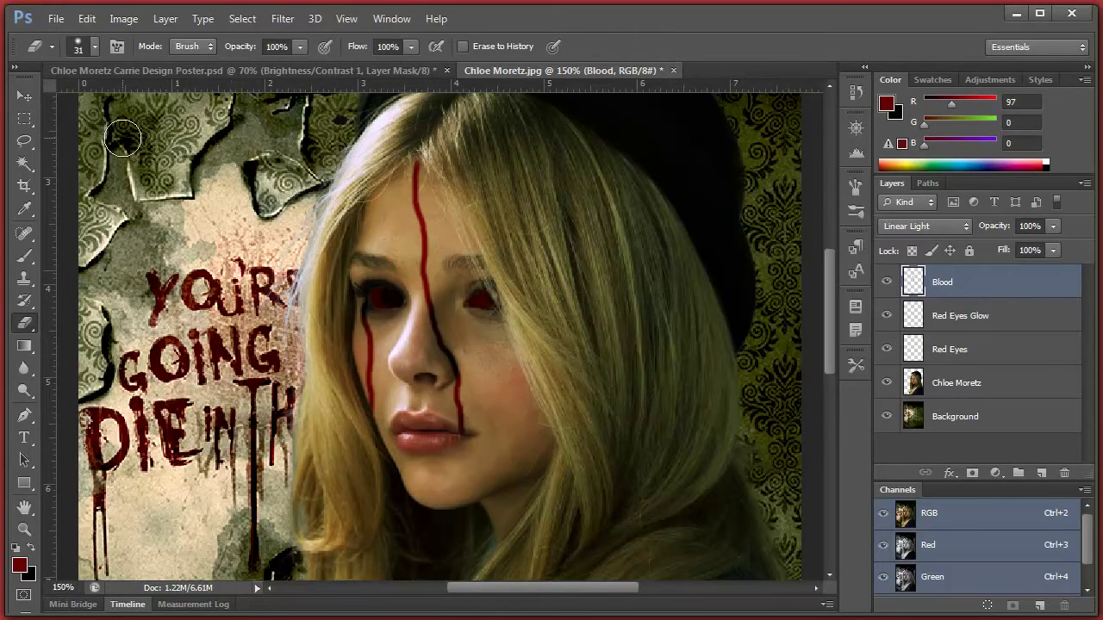
{"action": "left_click", "coordinate": [24, 95]}
{"action": "right_click", "coordinate": [972, 284]}
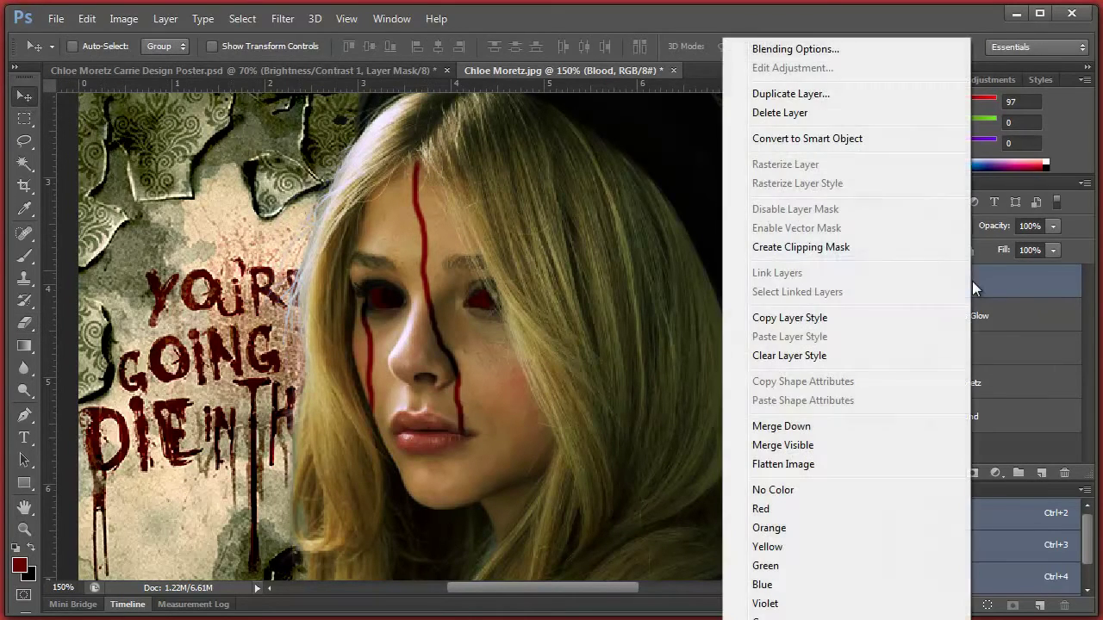
{"action": "left_click", "coordinate": [817, 56]}
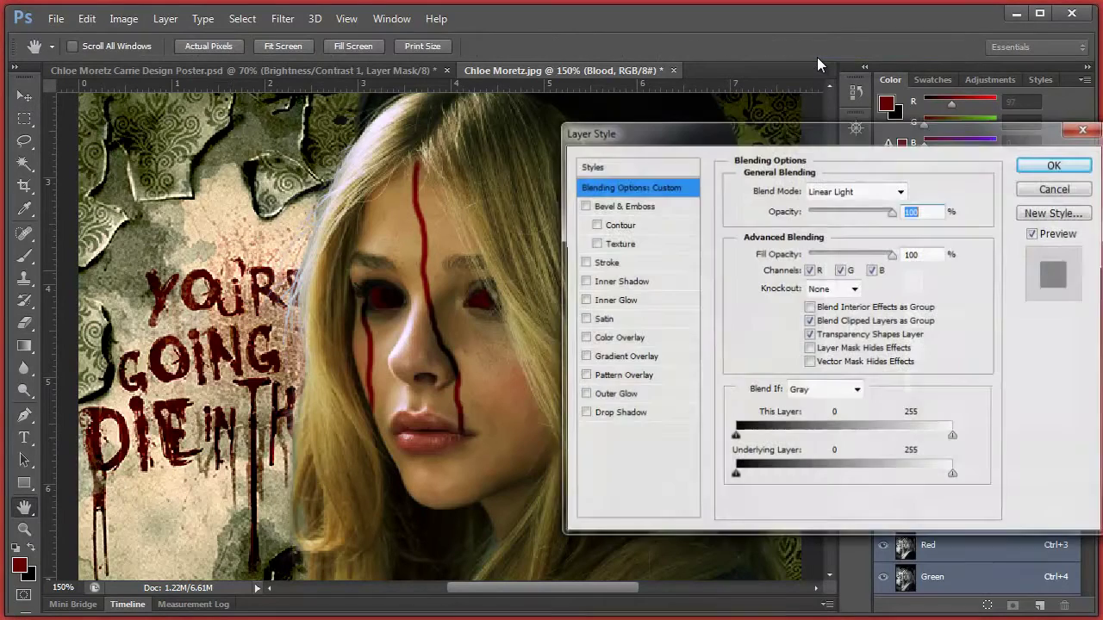
{"action": "left_click", "coordinate": [619, 209]}
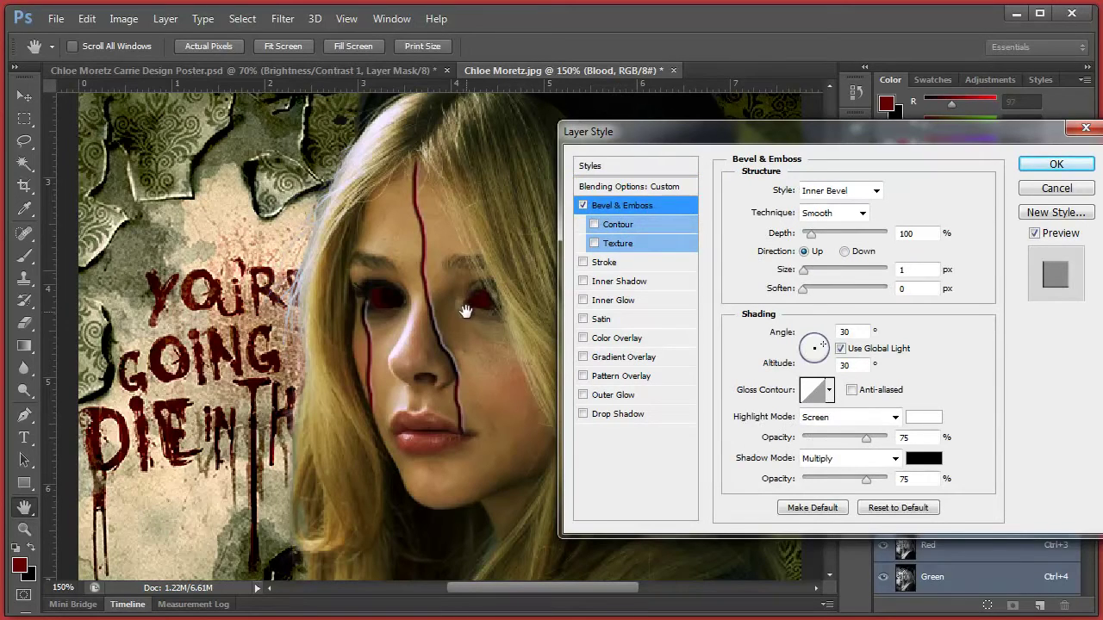
{"action": "left_click_drag", "start_coordinate": [821, 440], "coordinate": [758, 450]}
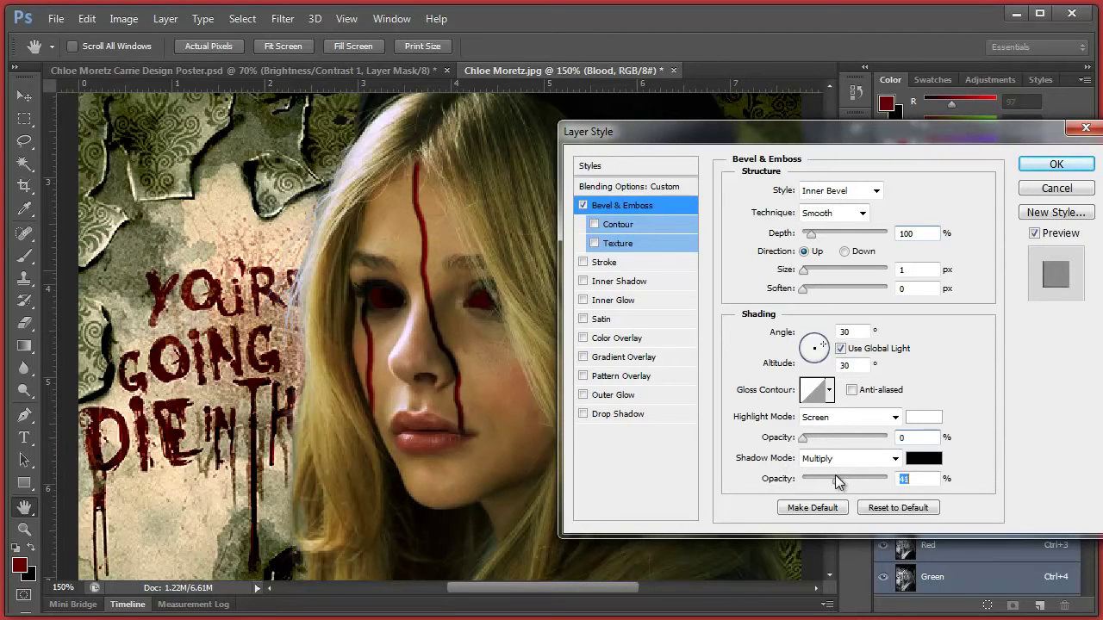
{"action": "left_click_drag", "start_coordinate": [841, 478], "coordinate": [840, 479]}
- Add a reduced-opacity Inner Shadow and a Drop Shadow at 23% opacity to the Blood layer, and apply the layer styles
{"action": "left_click", "coordinate": [619, 416]}
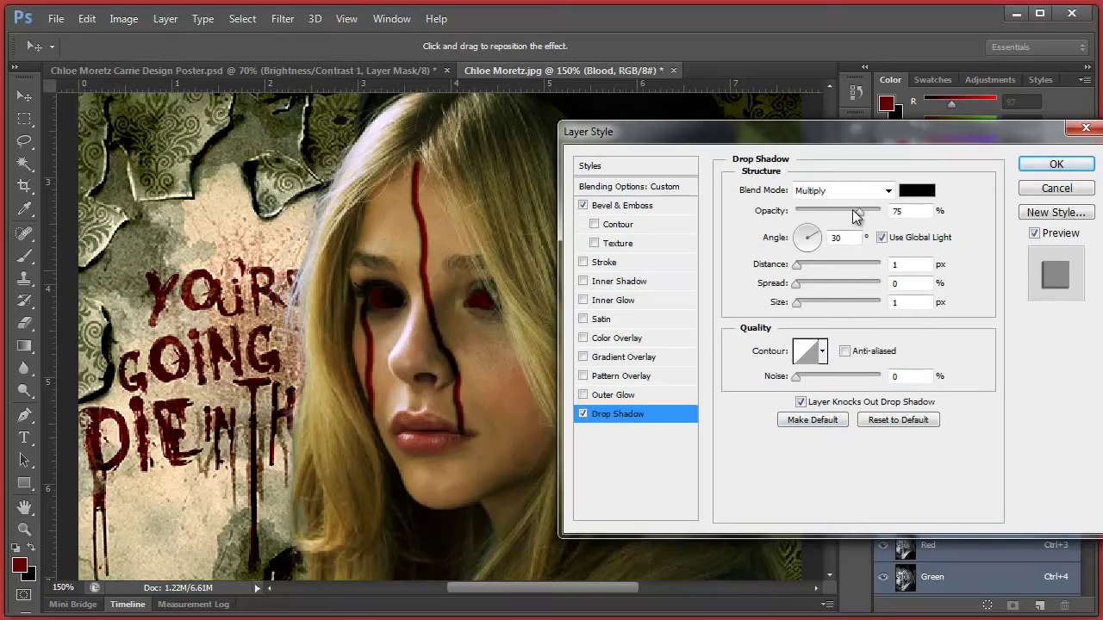
{"action": "left_click_drag", "start_coordinate": [846, 216], "coordinate": [833, 215]}
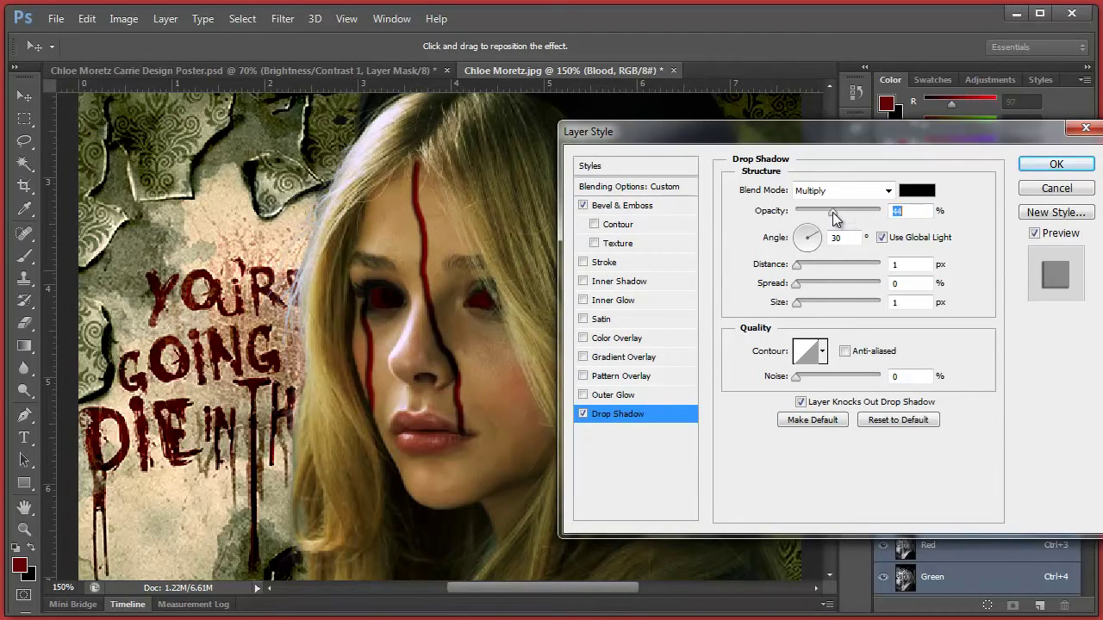
{"action": "left_click", "coordinate": [602, 285]}
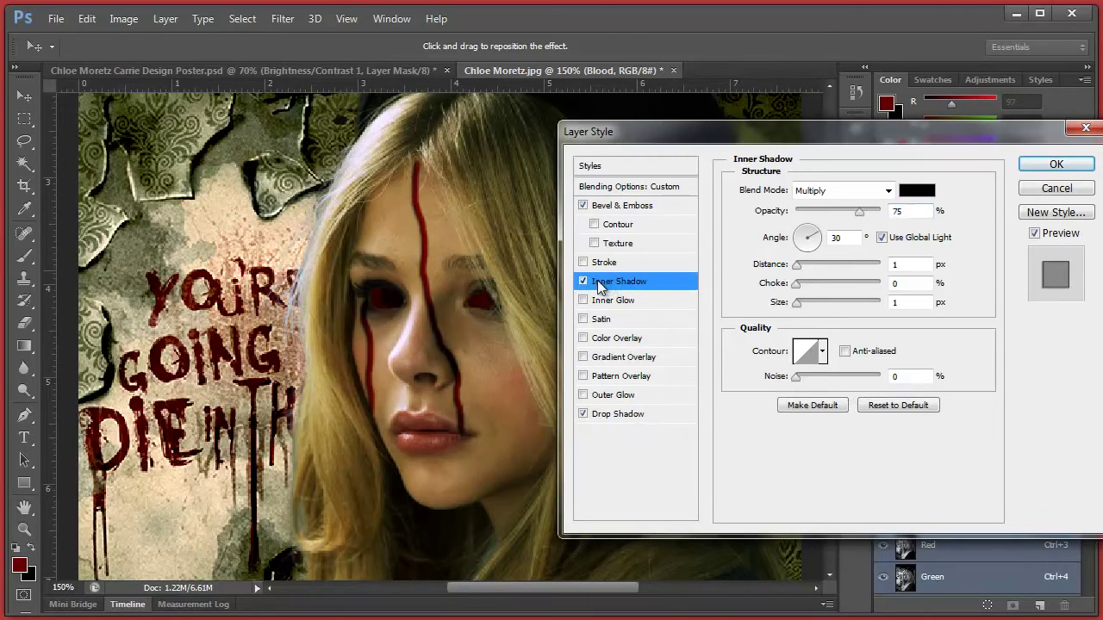
{"action": "left_click_drag", "start_coordinate": [846, 213], "coordinate": [819, 211]}
{"action": "left_click", "coordinate": [635, 414]}
{"action": "left_click_drag", "start_coordinate": [832, 210], "coordinate": [817, 208]}
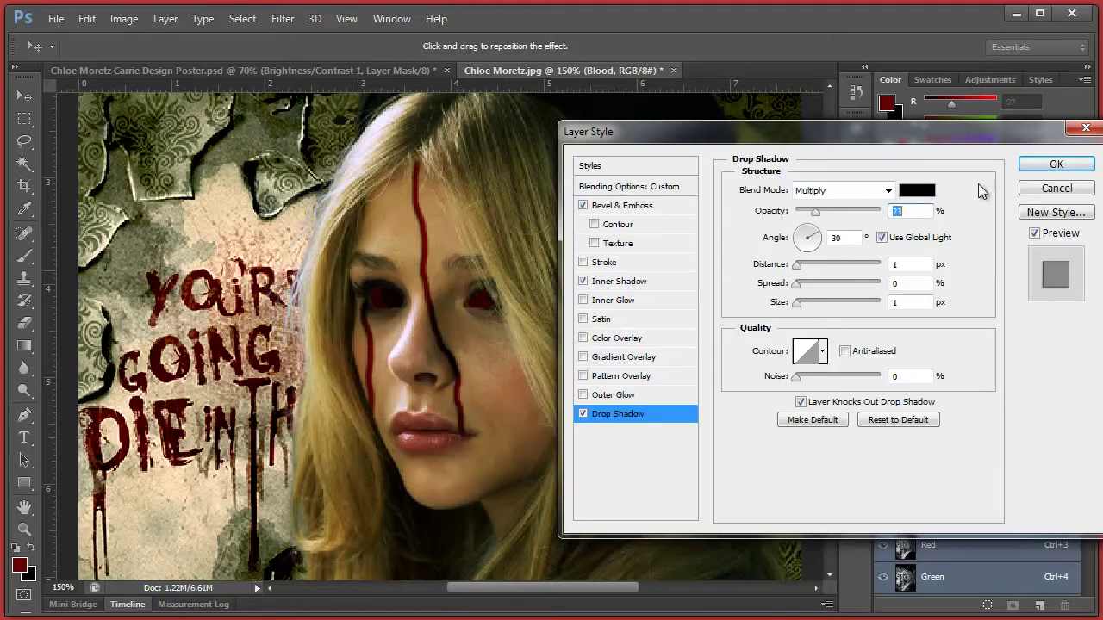
{"action": "left_click", "coordinate": [1053, 165]}
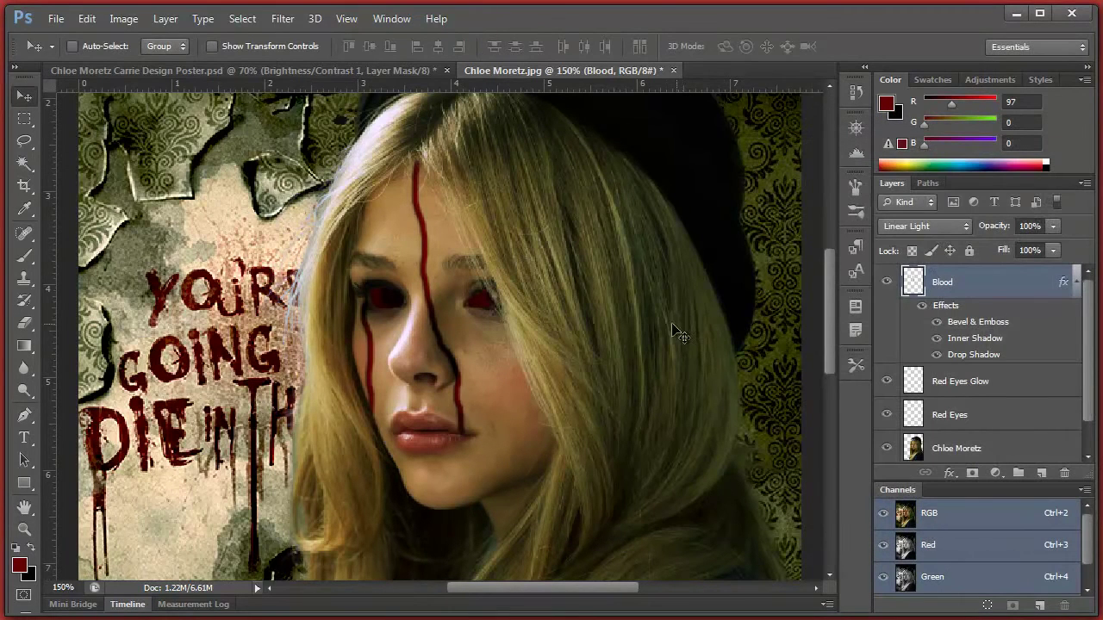
- Inspect the blood streaks on the portrait and set the zoom to 65% to view the whole poster
{"action": "scroll", "coordinate": [655, 327], "scroll_direction": "down", "scroll_amount": 4}
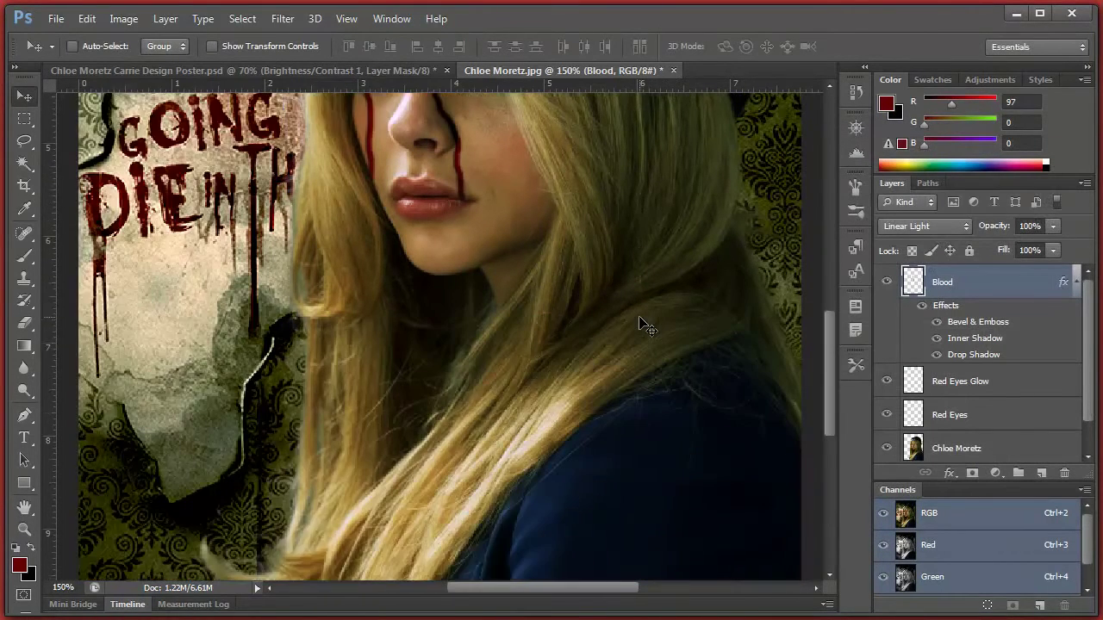
{"action": "scroll", "coordinate": [646, 327], "scroll_direction": "up", "scroll_amount": 7}
{"action": "scroll", "coordinate": [646, 327], "scroll_direction": "down", "scroll_amount": 3}
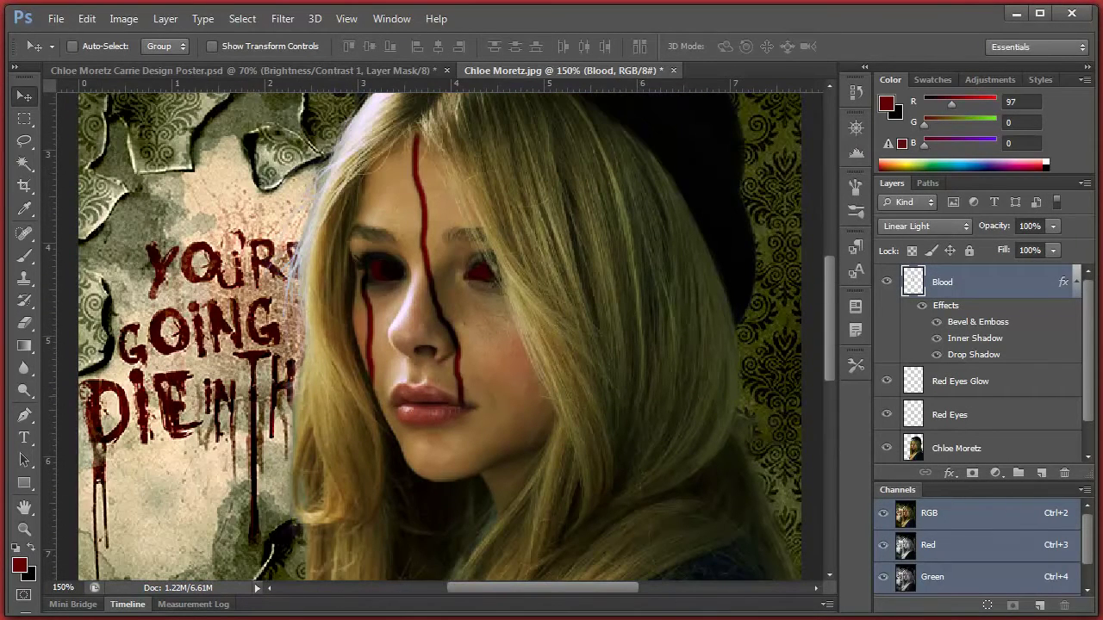
{"action": "type", "text": "65"}
{"action": "key", "text": "Return"}
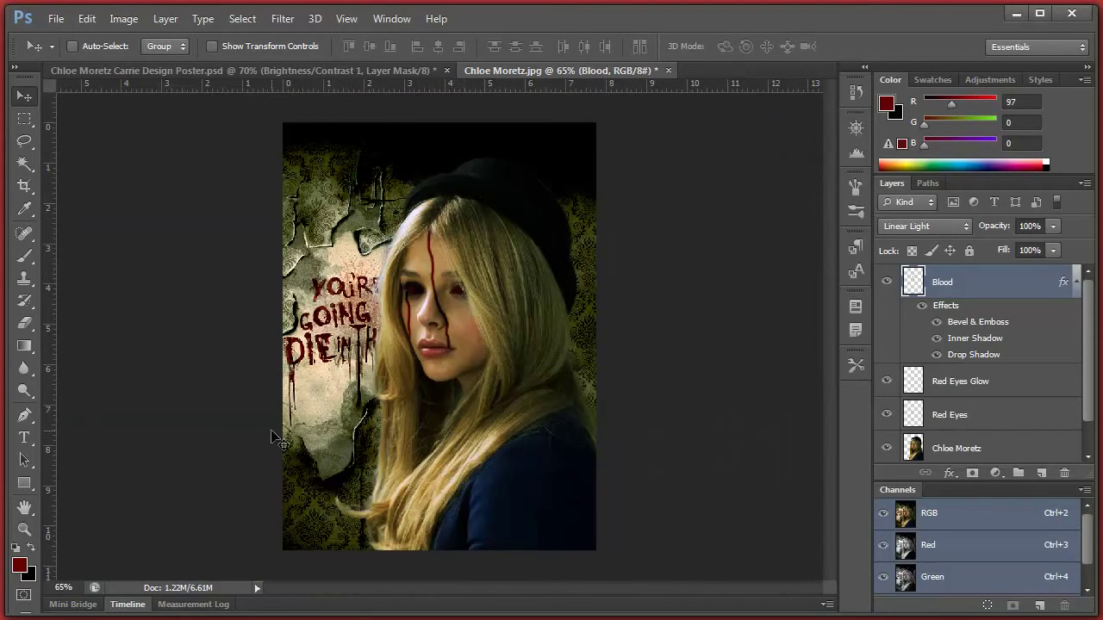
- Switch to the Chloe Moretz Carrie Design Horror folder and compare the Texture_05 and Texture_07 images
{"action": "mouse_move", "coordinate": [177, 608]}
{"action": "left_click", "coordinate": [73, 586]}
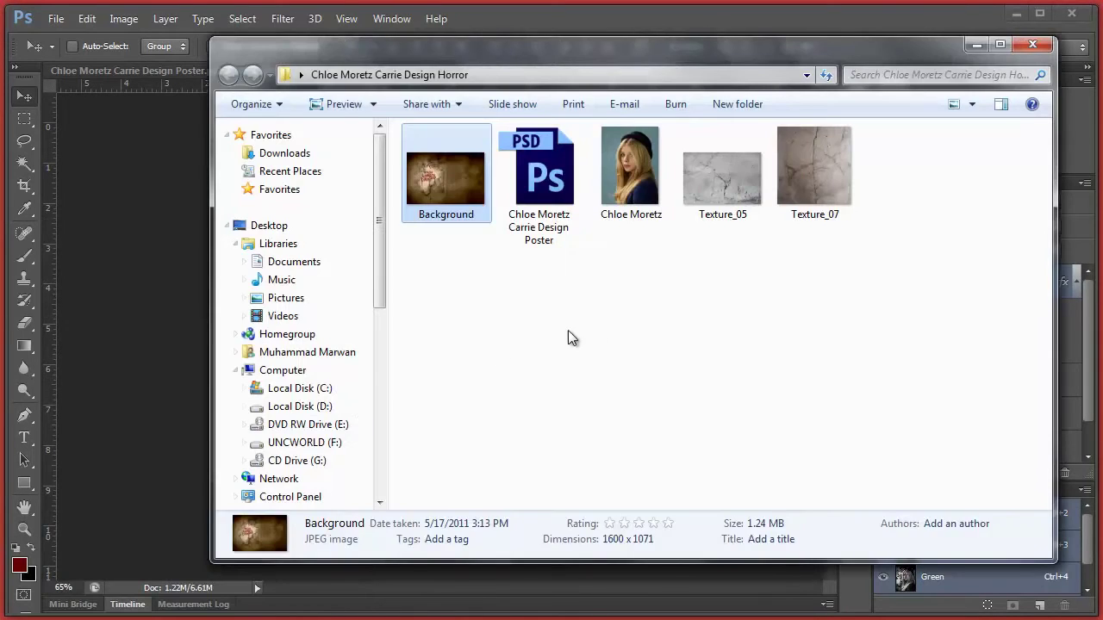
{"action": "left_click_drag", "start_coordinate": [749, 47], "coordinate": [670, 63]}
{"action": "left_click", "coordinate": [707, 197]}
{"action": "left_click_drag", "start_coordinate": [689, 315], "coordinate": [778, 226]}
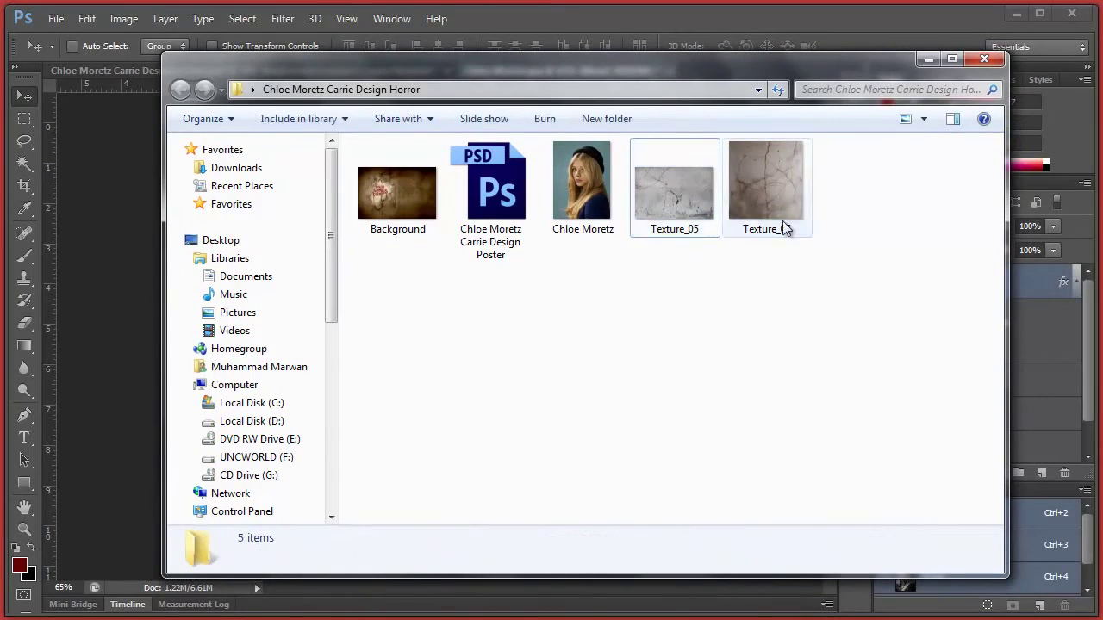
{"action": "left_click", "coordinate": [759, 191]}
{"action": "left_click", "coordinate": [755, 263]}
{"action": "left_click", "coordinate": [694, 216]}
{"action": "left_click", "coordinate": [700, 287]}
{"action": "left_click", "coordinate": [711, 212]}
{"action": "left_click", "coordinate": [767, 183]}
{"action": "left_click", "coordinate": [732, 290]}
{"action": "left_click", "coordinate": [762, 191]}
{"action": "left_click", "coordinate": [744, 294]}
{"action": "left_click", "coordinate": [780, 204]}
{"action": "left_click", "coordinate": [775, 271]}
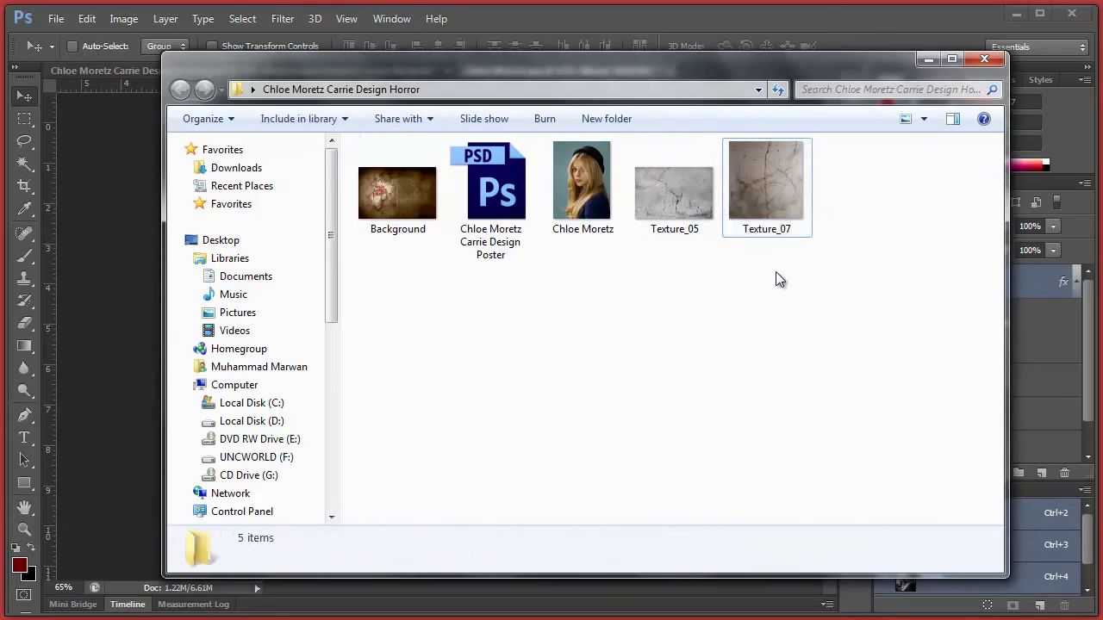
{"action": "left_click", "coordinate": [685, 211]}
{"action": "left_click", "coordinate": [686, 270]}
- Place Texture_05 into the poster at 49% opacity, rotated about 176° with its crack over the face
{"action": "left_click_drag", "start_coordinate": [675, 172], "coordinate": [121, 363]}
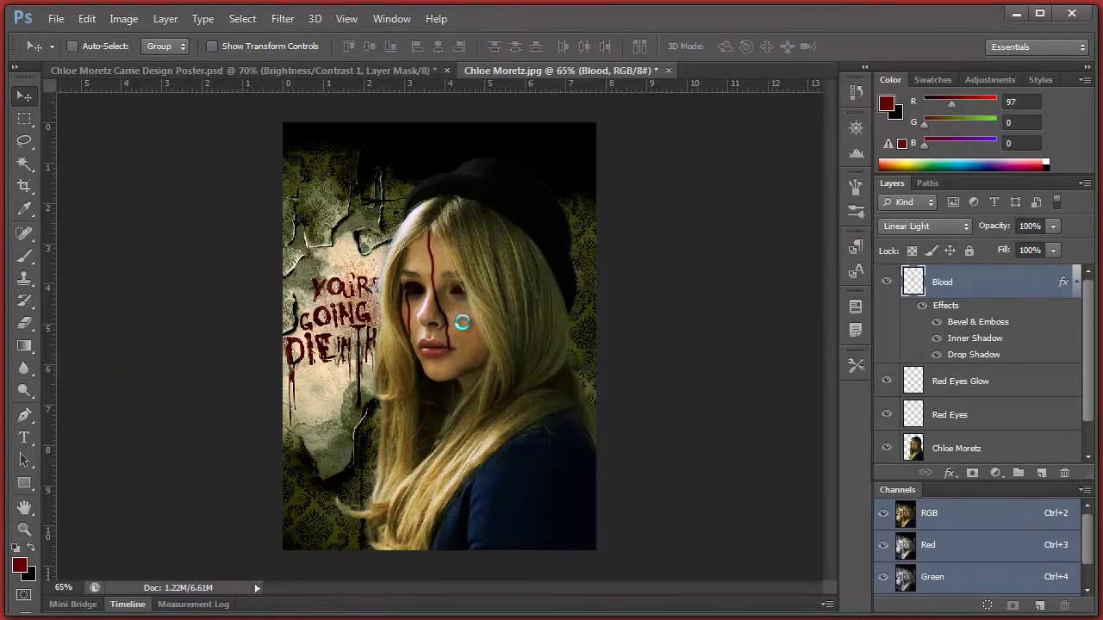
{"action": "left_click_drag", "start_coordinate": [530, 276], "coordinate": [518, 185]}
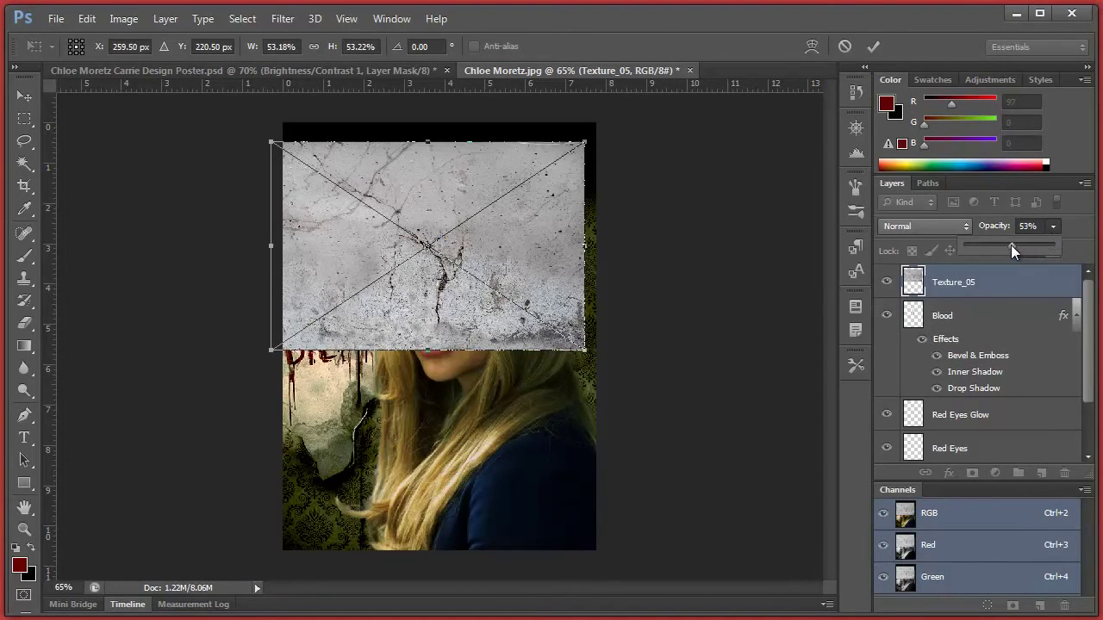
{"action": "left_click_drag", "start_coordinate": [1010, 245], "coordinate": [1006, 246]}
{"action": "left_click_drag", "start_coordinate": [521, 363], "coordinate": [363, 180]}
{"action": "left_click_drag", "start_coordinate": [496, 278], "coordinate": [516, 315]}
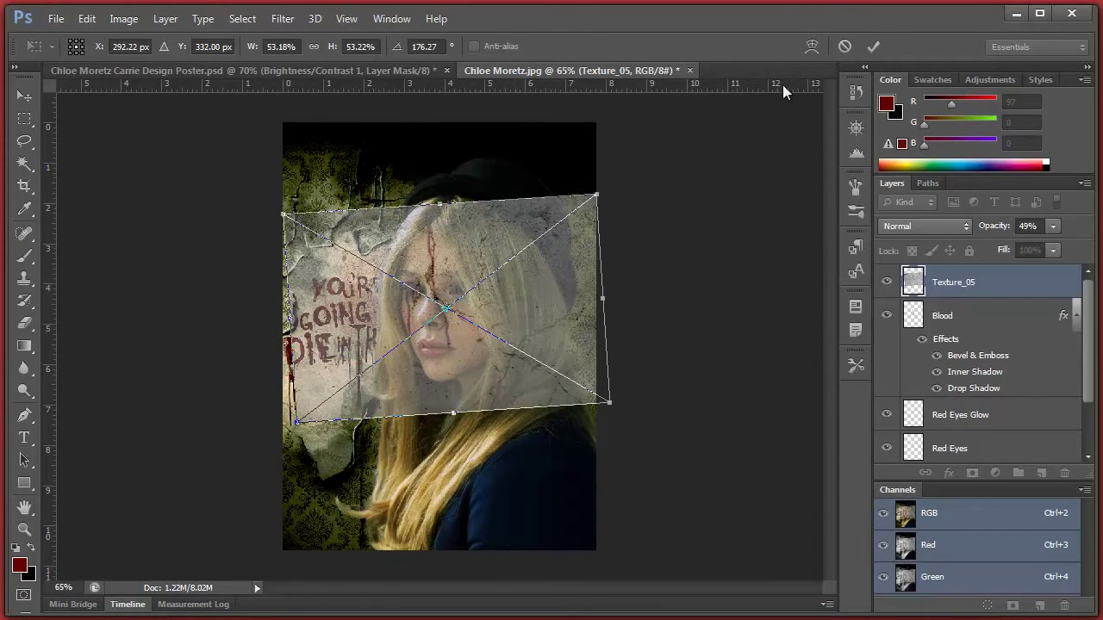
{"action": "left_click", "coordinate": [869, 47]}
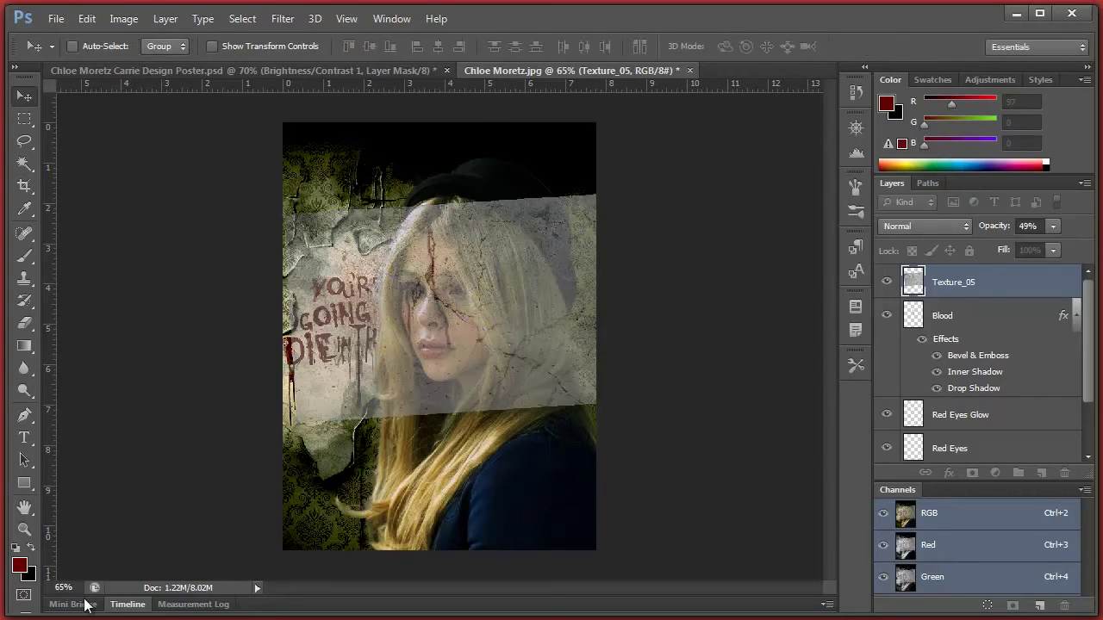
- Restore the Texture_05 layer to 100% opacity and rasterize it for erasing
{"action": "left_click", "coordinate": [1053, 226]}
{"action": "left_click_drag", "start_coordinate": [1045, 248], "coordinate": [1086, 247]}
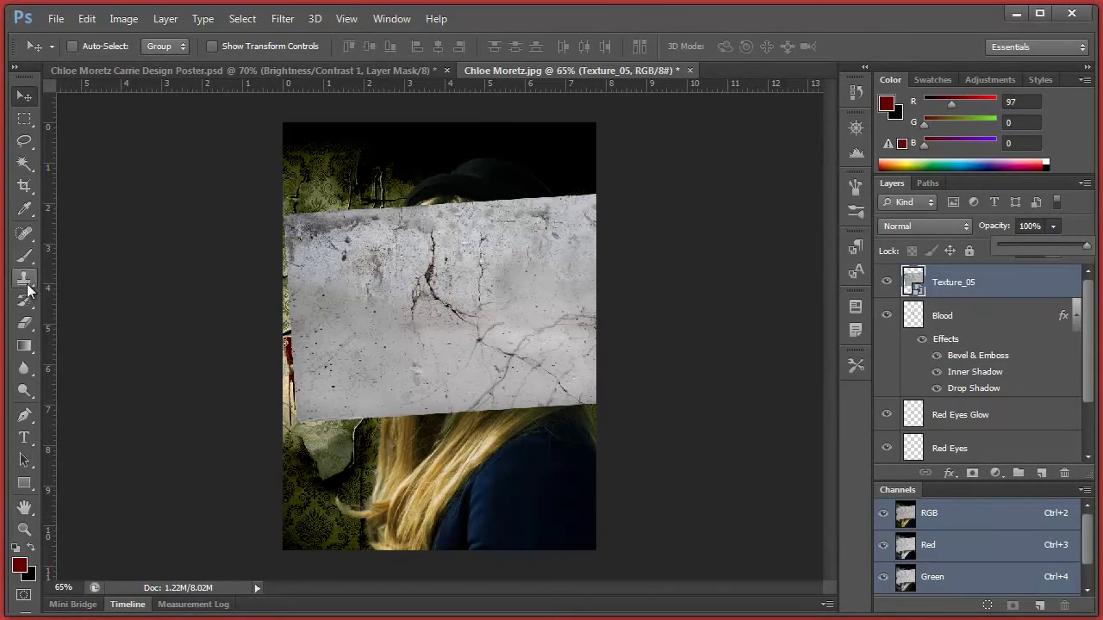
{"action": "left_click", "coordinate": [24, 322]}
{"action": "left_click", "coordinate": [327, 253]}
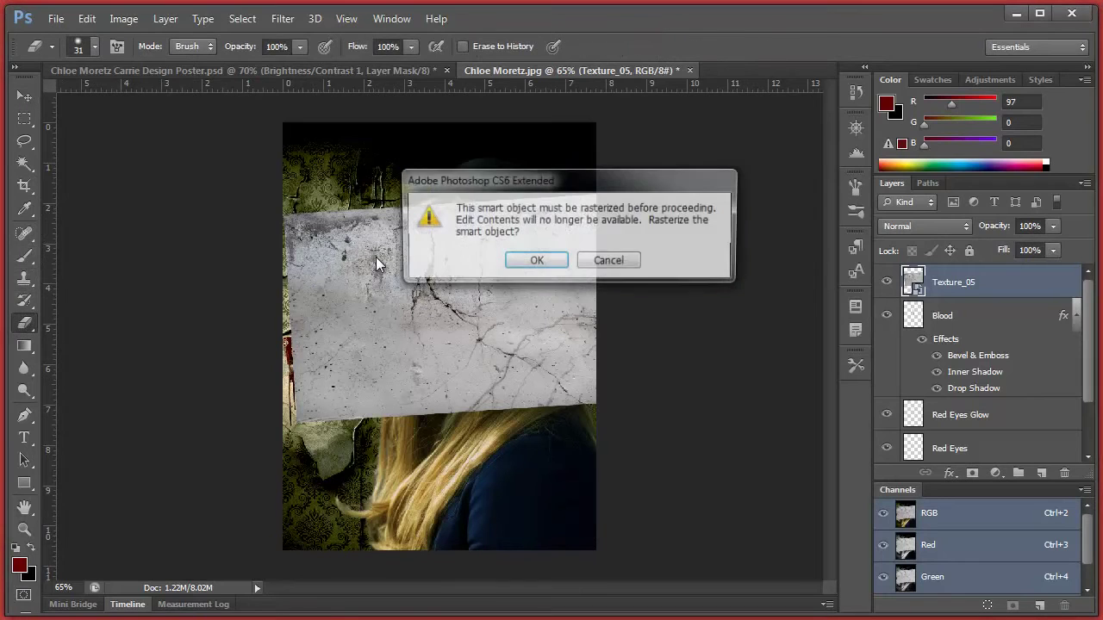
{"action": "left_click", "coordinate": [535, 261]}
- Erase the Texture_05 areas outside the face, enlarging the eraser to 74 px
{"action": "mouse_move", "coordinate": [295, 206]}
{"action": "left_mouse_down"}
{"action": "mouse_move", "coordinate": [289, 277]}
{"action": "mouse_move", "coordinate": [305, 232]}
{"action": "mouse_move", "coordinate": [293, 310]}
{"action": "mouse_move", "coordinate": [295, 262]}
{"action": "mouse_move", "coordinate": [308, 424]}
{"action": "left_mouse_up"}
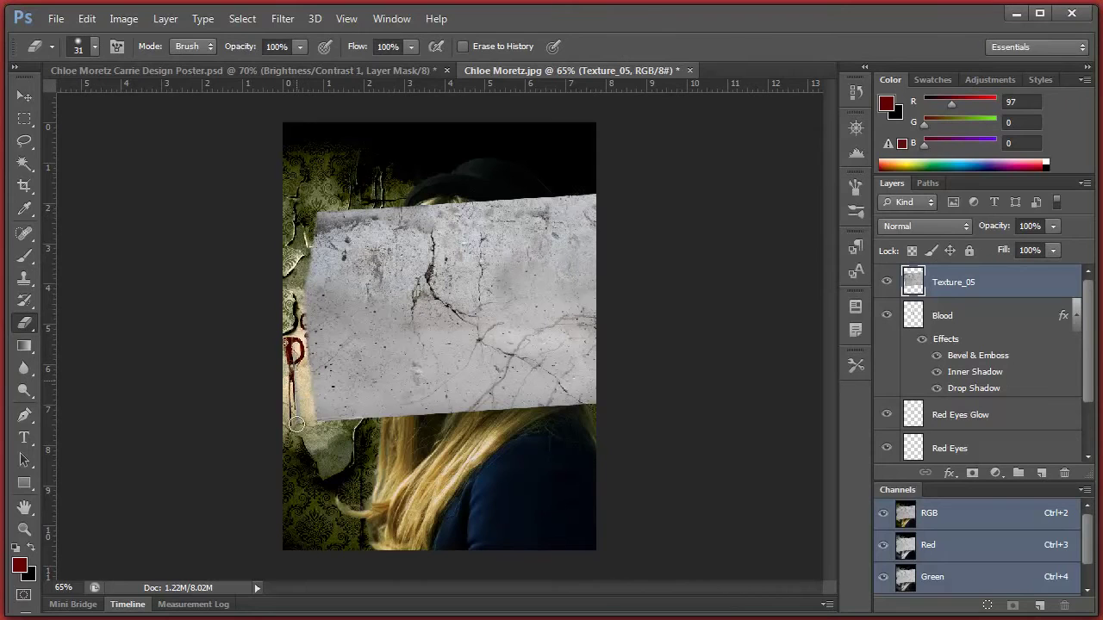
{"action": "right_click", "coordinate": [379, 383]}
{"action": "left_click_drag", "start_coordinate": [447, 421], "coordinate": [458, 421]}
{"action": "mouse_move", "coordinate": [332, 211]}
{"action": "left_mouse_down"}
{"action": "mouse_move", "coordinate": [316, 336]}
{"action": "mouse_move", "coordinate": [348, 436]}
{"action": "mouse_move", "coordinate": [358, 444]}
{"action": "mouse_move", "coordinate": [368, 402]}
{"action": "mouse_move", "coordinate": [599, 383]}
{"action": "mouse_move", "coordinate": [414, 433]}
{"action": "mouse_move", "coordinate": [378, 428]}
{"action": "mouse_move", "coordinate": [552, 377]}
{"action": "left_mouse_up"}
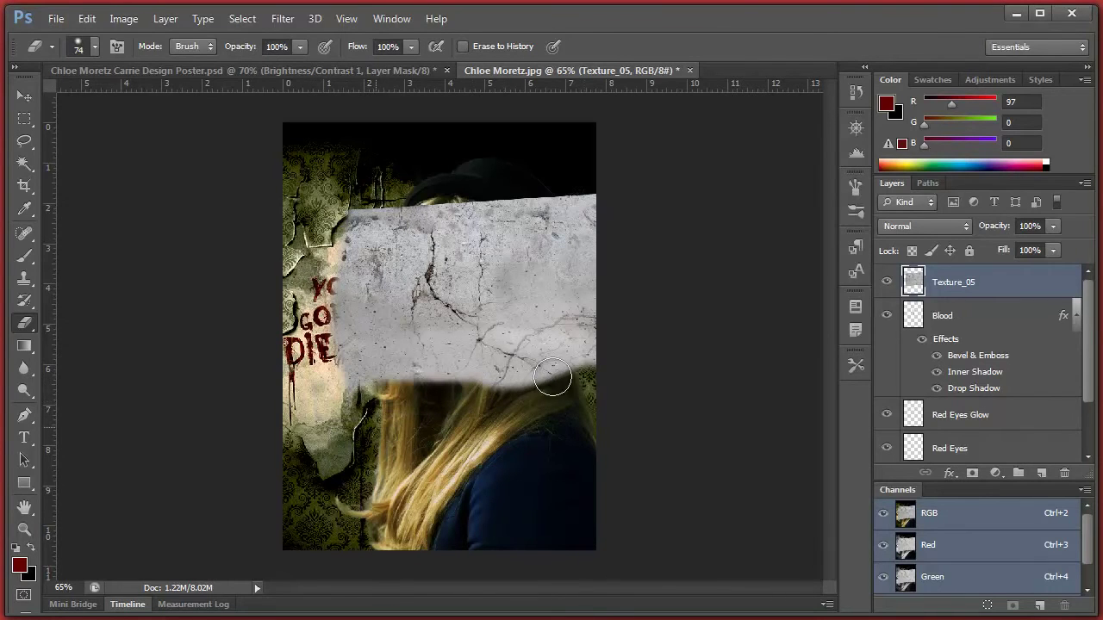
{"action": "mouse_move", "coordinate": [612, 316]}
{"action": "left_mouse_down"}
{"action": "mouse_move", "coordinate": [611, 207]}
{"action": "mouse_move", "coordinate": [585, 337]}
{"action": "mouse_move", "coordinate": [586, 201]}
{"action": "mouse_move", "coordinate": [565, 305]}
{"action": "mouse_move", "coordinate": [531, 210]}
{"action": "mouse_move", "coordinate": [541, 305]}
{"action": "mouse_move", "coordinate": [529, 230]}
{"action": "mouse_move", "coordinate": [543, 251]}
{"action": "mouse_move", "coordinate": [548, 224]}
{"action": "mouse_move", "coordinate": [565, 264]}
{"action": "mouse_move", "coordinate": [586, 206]}
{"action": "left_mouse_up"}
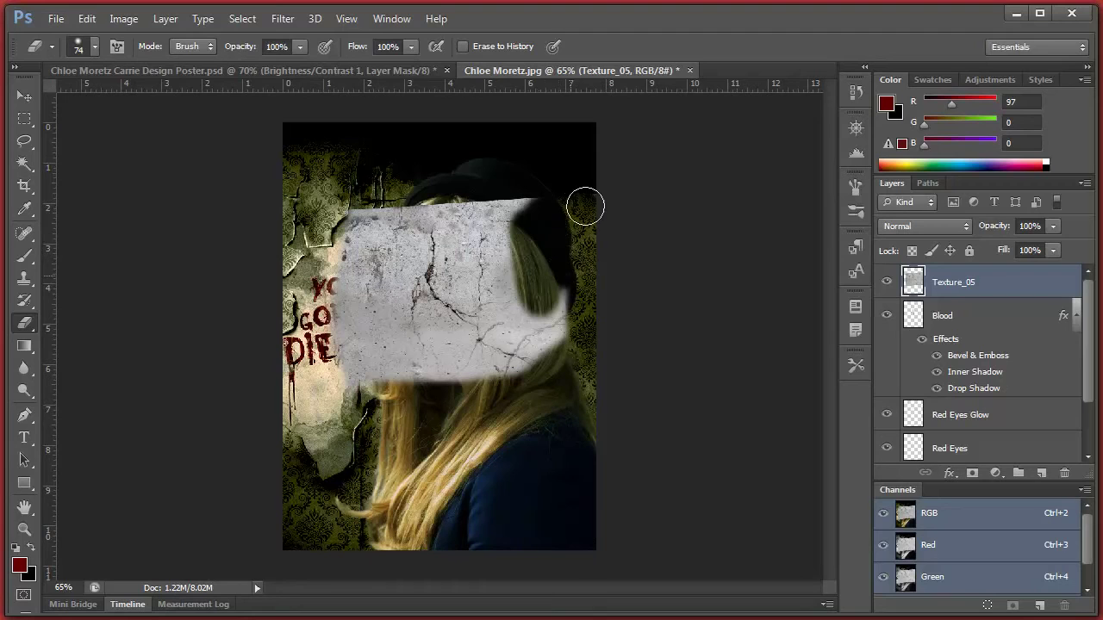
{"action": "mouse_move", "coordinate": [552, 324]}
{"action": "left_mouse_down"}
{"action": "mouse_move", "coordinate": [545, 353]}
{"action": "mouse_move", "coordinate": [512, 362]}
{"action": "mouse_move", "coordinate": [508, 196]}
{"action": "mouse_move", "coordinate": [466, 198]}
{"action": "mouse_move", "coordinate": [493, 226]}
{"action": "mouse_move", "coordinate": [399, 193]}
{"action": "mouse_move", "coordinate": [432, 189]}
{"action": "mouse_move", "coordinate": [364, 209]}
{"action": "mouse_move", "coordinate": [360, 200]}
{"action": "mouse_move", "coordinate": [328, 262]}
{"action": "mouse_move", "coordinate": [349, 239]}
{"action": "mouse_move", "coordinate": [364, 246]}
{"action": "mouse_move", "coordinate": [359, 278]}
{"action": "mouse_move", "coordinate": [403, 228]}
{"action": "left_mouse_up"}
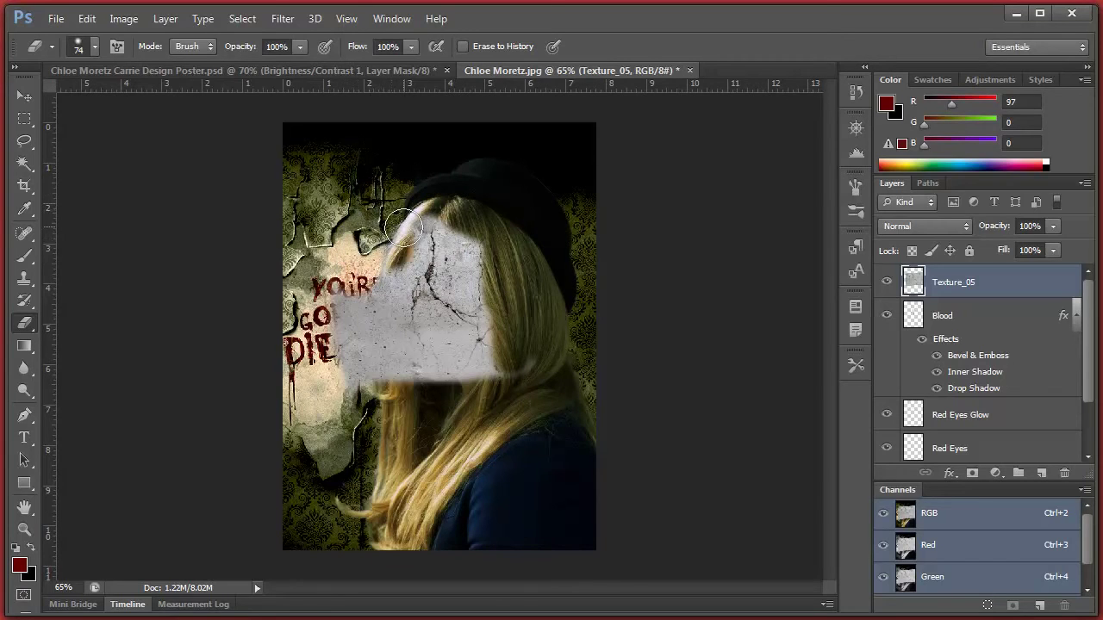
{"action": "mouse_move", "coordinate": [362, 287]}
{"action": "left_mouse_down"}
{"action": "mouse_move", "coordinate": [345, 331]}
{"action": "mouse_move", "coordinate": [350, 301]}
{"action": "mouse_move", "coordinate": [370, 289]}
{"action": "mouse_move", "coordinate": [369, 346]}
{"action": "mouse_move", "coordinate": [391, 257]}
{"action": "mouse_move", "coordinate": [376, 338]}
{"action": "mouse_move", "coordinate": [341, 367]}
{"action": "mouse_move", "coordinate": [394, 376]}
{"action": "mouse_move", "coordinate": [432, 368]}
{"action": "mouse_move", "coordinate": [371, 358]}
{"action": "mouse_move", "coordinate": [355, 360]}
{"action": "mouse_move", "coordinate": [489, 374]}
{"action": "mouse_move", "coordinate": [522, 370]}
{"action": "mouse_move", "coordinate": [536, 348]}
{"action": "mouse_move", "coordinate": [491, 364]}
{"action": "mouse_move", "coordinate": [414, 340]}
{"action": "mouse_move", "coordinate": [393, 316]}
{"action": "mouse_move", "coordinate": [407, 310]}
{"action": "mouse_move", "coordinate": [444, 353]}
{"action": "left_mouse_up"}
- Try out blend modes on Texture_05 at 150% zoom and settle on Multiply
{"action": "type", "text": "150"}
{"action": "key", "text": "Return"}
{"action": "left_click", "coordinate": [945, 228]}
{"action": "scroll", "coordinate": [945, 227], "scroll_direction": "down", "scroll_amount": 4}
{"action": "scroll", "coordinate": [945, 227], "scroll_direction": "down", "scroll_amount": 3}
{"action": "left_click", "coordinate": [945, 228]}
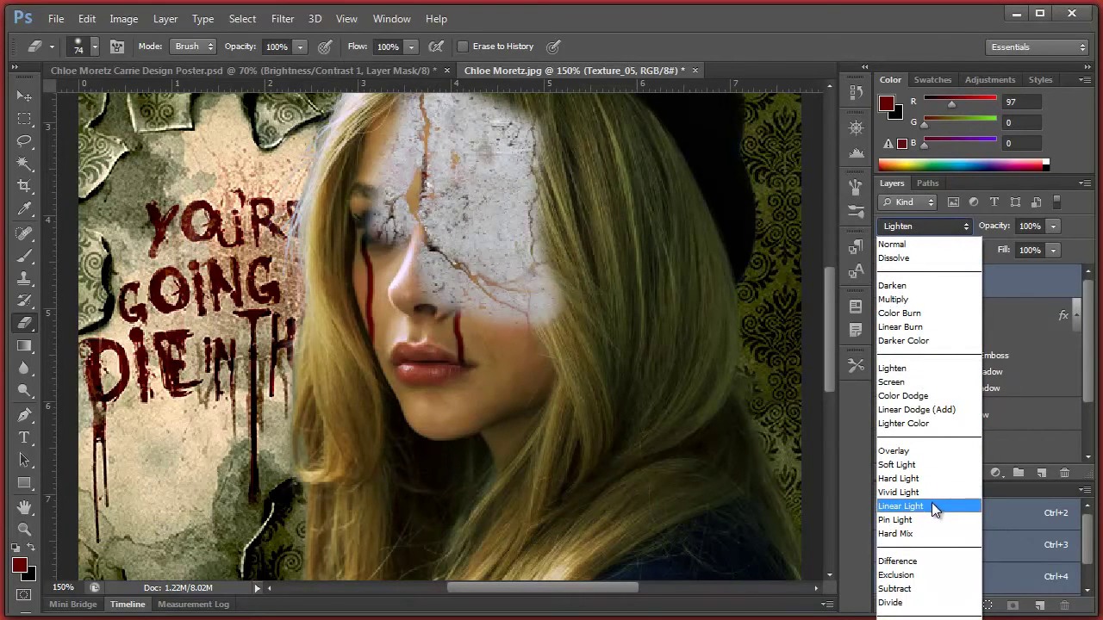
{"action": "left_click", "coordinate": [927, 382]}
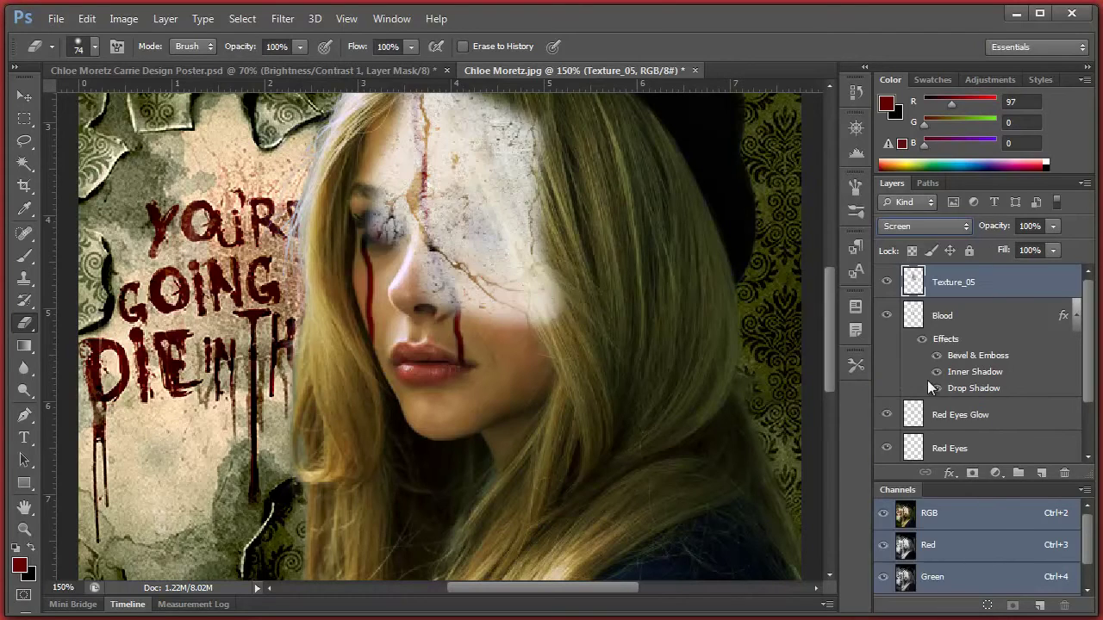
{"action": "key", "text": "Up"}
{"action": "key", "text": "Up"}
{"action": "key", "text": "Up"}
{"action": "key", "text": "Up"}
{"action": "key", "text": "Up"}
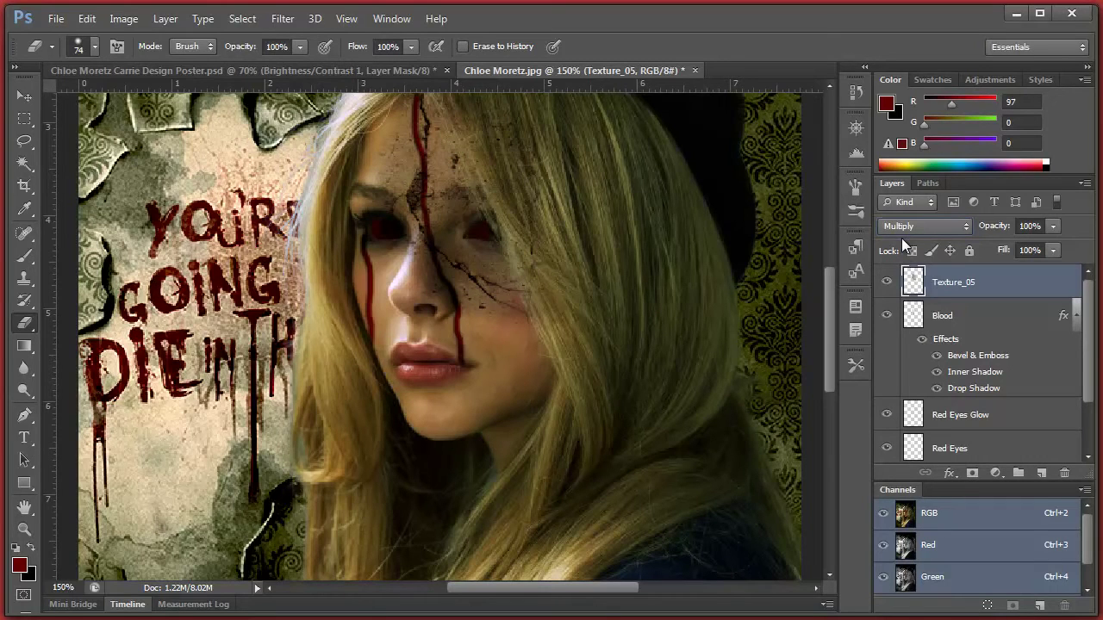
- Erase the remaining texture around the crack on the face with a 50 px eraser at 61% hardness
{"action": "scroll", "coordinate": [591, 283], "scroll_direction": "up", "scroll_amount": 5}
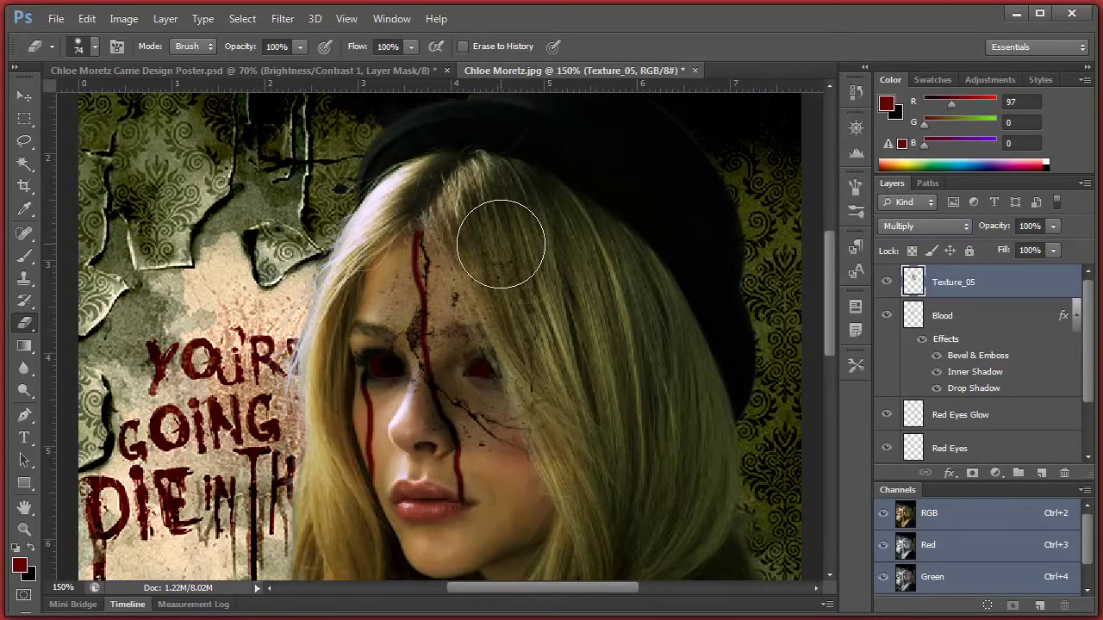
{"action": "right_click", "coordinate": [576, 280]}
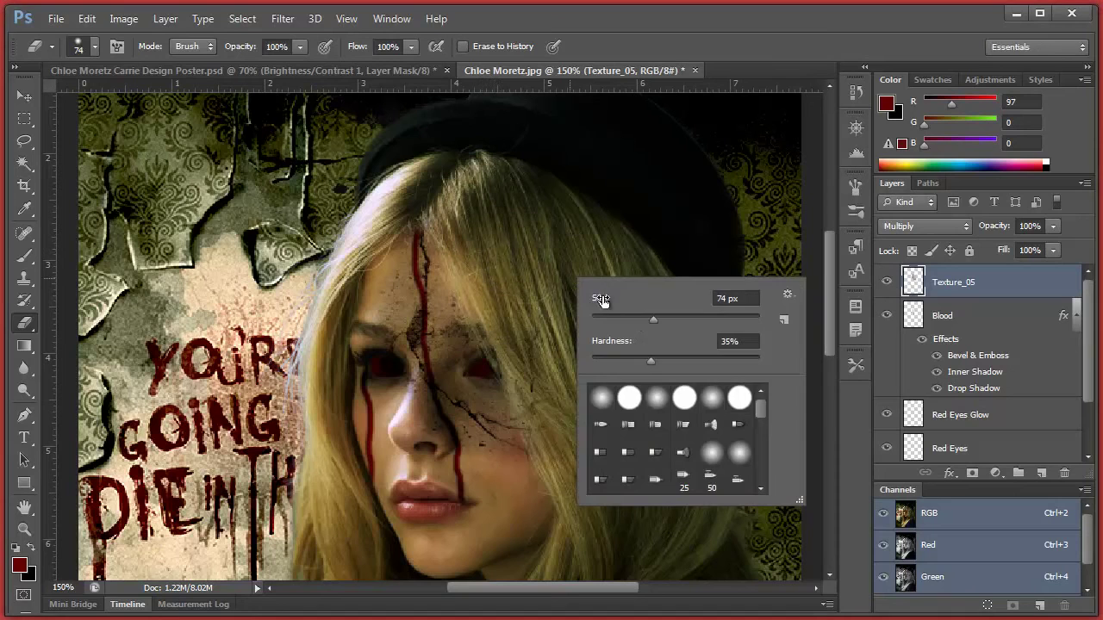
{"action": "left_click_drag", "start_coordinate": [673, 371], "coordinate": [695, 363]}
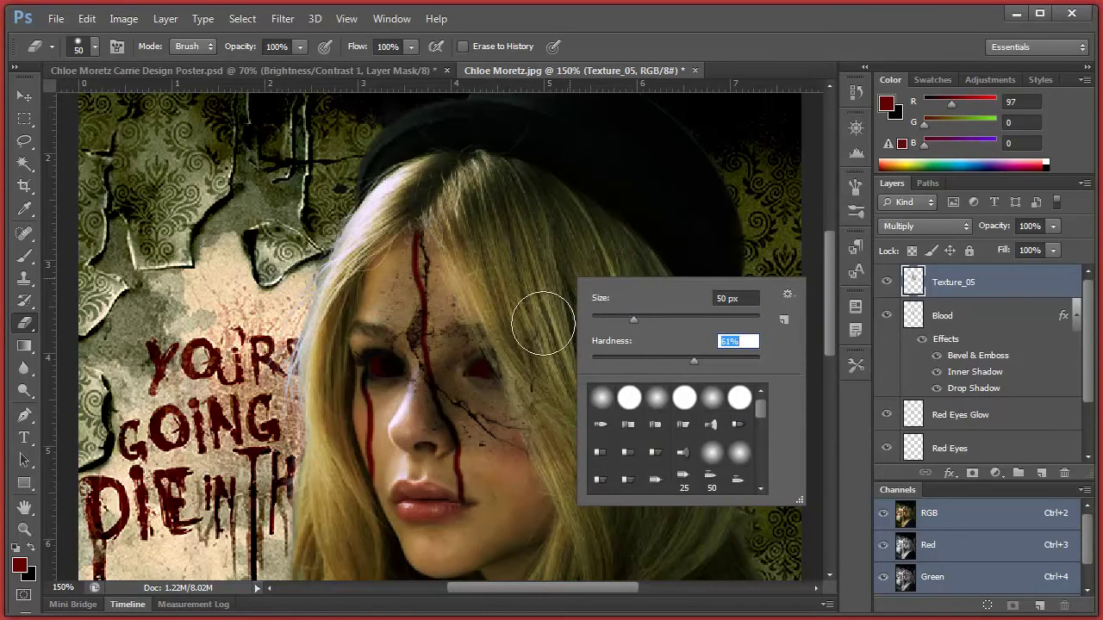
{"action": "key", "text": "Return"}
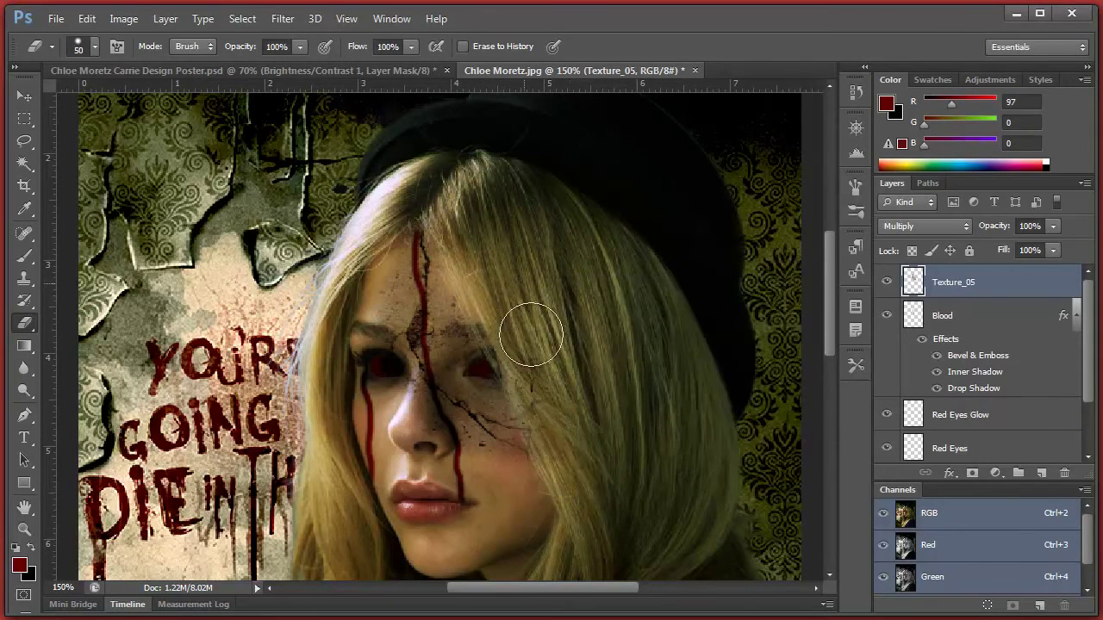
{"action": "mouse_move", "coordinate": [500, 314]}
{"action": "left_mouse_down"}
{"action": "mouse_move", "coordinate": [522, 352]}
{"action": "mouse_move", "coordinate": [501, 308]}
{"action": "mouse_move", "coordinate": [525, 352]}
{"action": "mouse_move", "coordinate": [579, 378]}
{"action": "mouse_move", "coordinate": [532, 376]}
{"action": "mouse_move", "coordinate": [511, 330]}
{"action": "mouse_move", "coordinate": [554, 473]}
{"action": "mouse_move", "coordinate": [547, 488]}
{"action": "mouse_move", "coordinate": [558, 465]}
{"action": "mouse_move", "coordinate": [496, 459]}
{"action": "mouse_move", "coordinate": [513, 485]}
{"action": "mouse_move", "coordinate": [474, 481]}
{"action": "mouse_move", "coordinate": [406, 422]}
{"action": "mouse_move", "coordinate": [463, 453]}
{"action": "mouse_move", "coordinate": [417, 414]}
{"action": "mouse_move", "coordinate": [480, 454]}
{"action": "mouse_move", "coordinate": [522, 407]}
{"action": "mouse_move", "coordinate": [485, 330]}
{"action": "mouse_move", "coordinate": [537, 375]}
{"action": "mouse_move", "coordinate": [479, 333]}
{"action": "mouse_move", "coordinate": [475, 344]}
{"action": "mouse_move", "coordinate": [514, 376]}
{"action": "mouse_move", "coordinate": [478, 363]}
{"action": "mouse_move", "coordinate": [500, 378]}
{"action": "mouse_move", "coordinate": [491, 373]}
{"action": "mouse_move", "coordinate": [464, 326]}
{"action": "mouse_move", "coordinate": [464, 349]}
{"action": "mouse_move", "coordinate": [468, 277]}
{"action": "mouse_move", "coordinate": [375, 314]}
{"action": "mouse_move", "coordinate": [379, 272]}
{"action": "mouse_move", "coordinate": [380, 298]}
{"action": "mouse_move", "coordinate": [392, 264]}
{"action": "mouse_move", "coordinate": [384, 352]}
{"action": "mouse_move", "coordinate": [396, 293]}
{"action": "mouse_move", "coordinate": [388, 448]}
{"action": "left_mouse_up"}
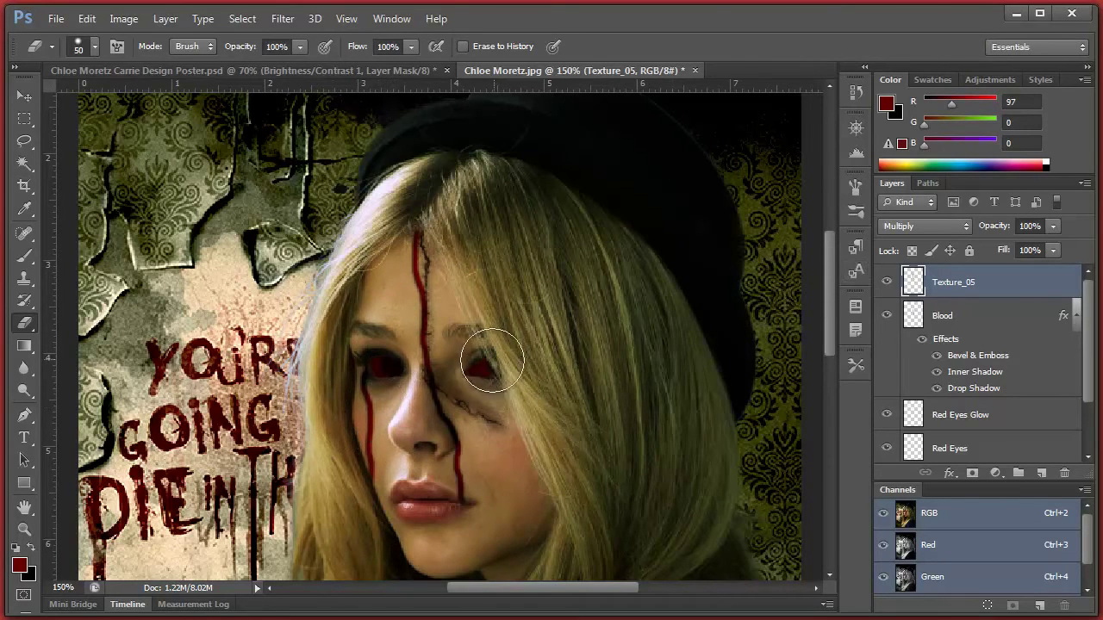
{"action": "mouse_move", "coordinate": [463, 362]}
{"action": "left_mouse_down"}
{"action": "mouse_move", "coordinate": [504, 369]}
{"action": "mouse_move", "coordinate": [517, 393]}
{"action": "mouse_move", "coordinate": [492, 470]}
{"action": "mouse_move", "coordinate": [435, 439]}
{"action": "mouse_move", "coordinate": [480, 455]}
{"action": "mouse_move", "coordinate": [461, 457]}
{"action": "left_mouse_up"}
- Cycle through further blend modes on the trimmed Texture_05 layer and settle on Soft Light
{"action": "left_click", "coordinate": [904, 231]}
{"action": "scroll", "coordinate": [911, 215], "scroll_direction": "down", "scroll_amount": 5}
{"action": "scroll", "coordinate": [911, 217], "scroll_direction": "down", "scroll_amount": 5}
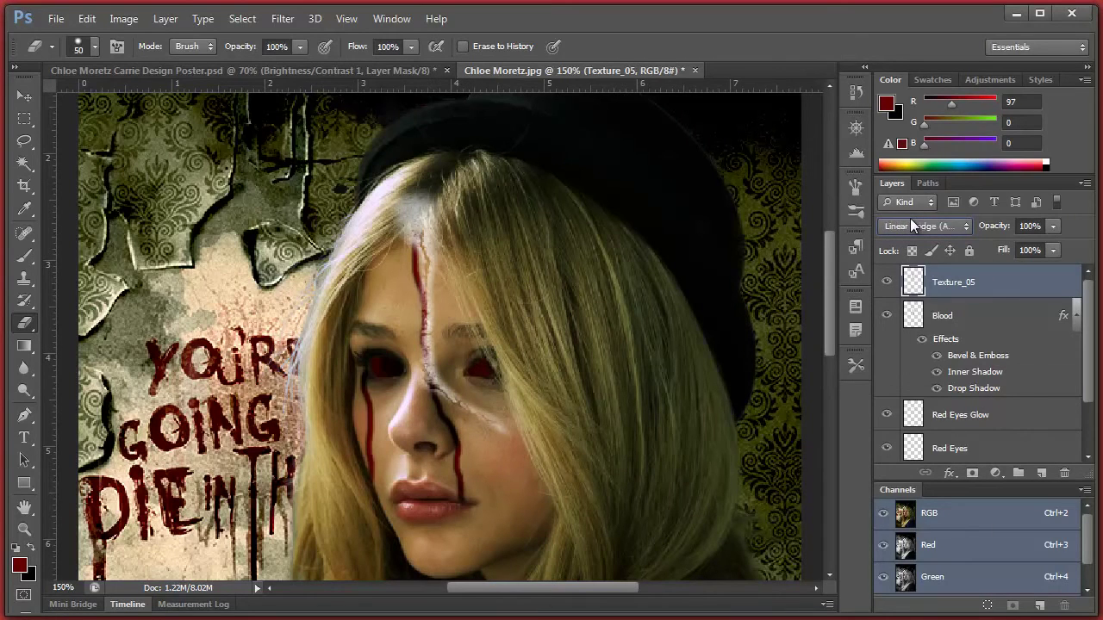
{"action": "scroll", "coordinate": [910, 218], "scroll_direction": "down", "scroll_amount": 1}
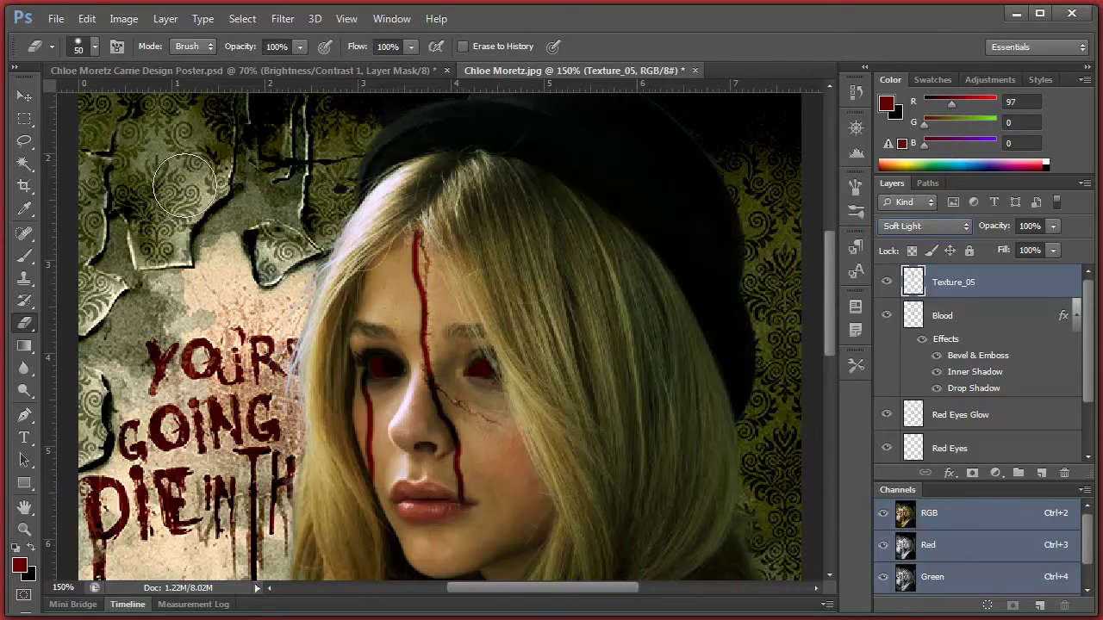
- Free-transform Texture_05 with a slight horizontal skew of about 0.47° and apply it
{"action": "left_click", "coordinate": [24, 99]}
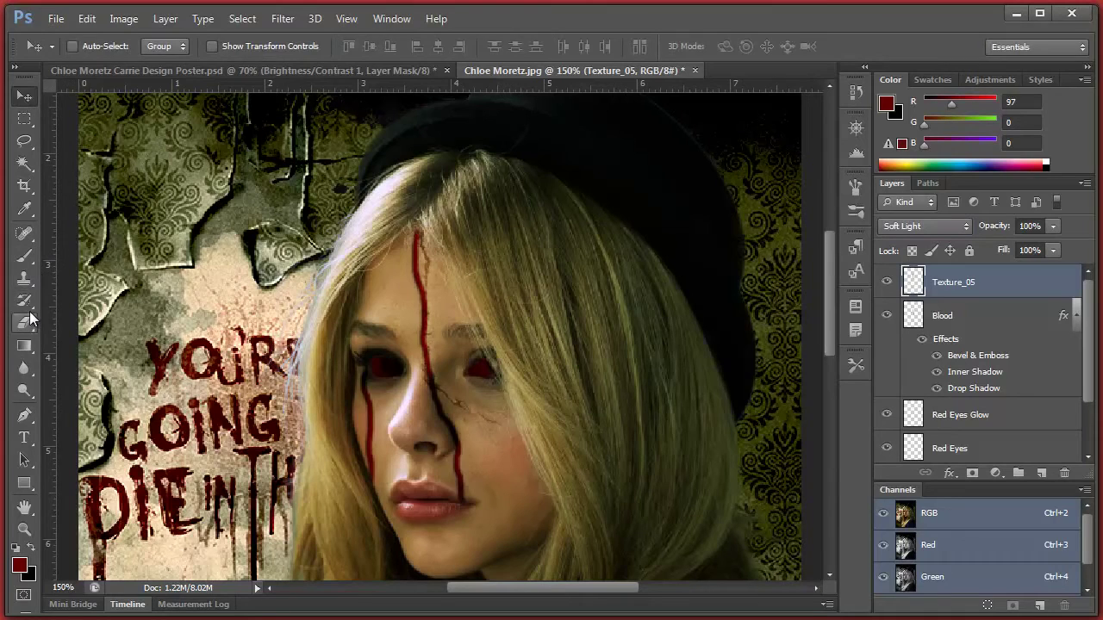
{"action": "key", "text": "ctrl+t"}
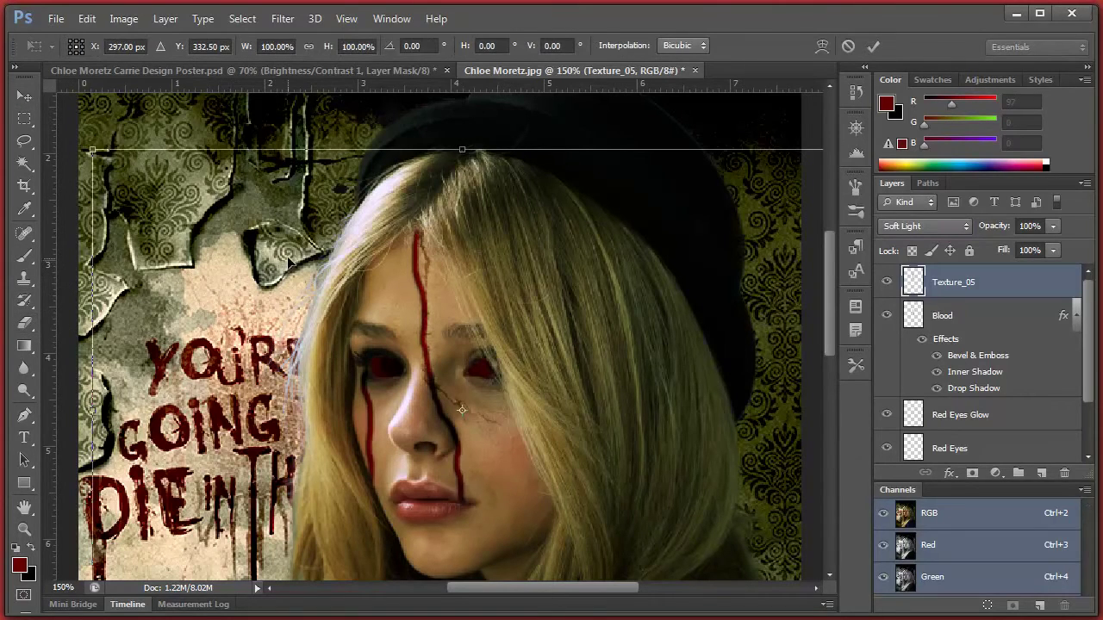
{"action": "left_click_drag", "start_coordinate": [462, 153], "coordinate": [457, 149]}
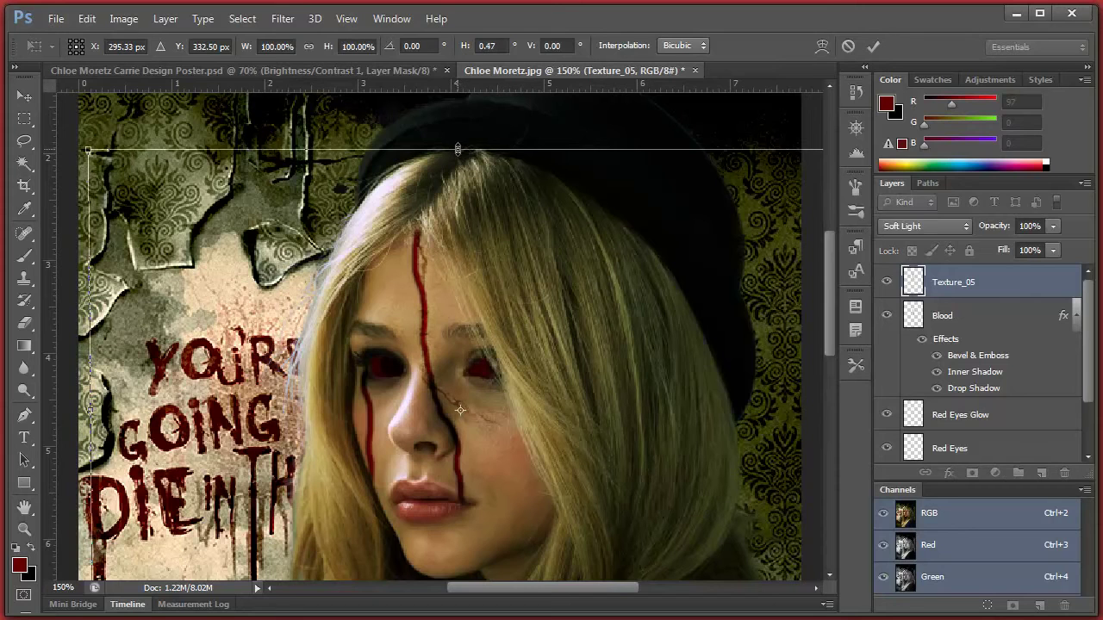
{"action": "left_click", "coordinate": [873, 46]}
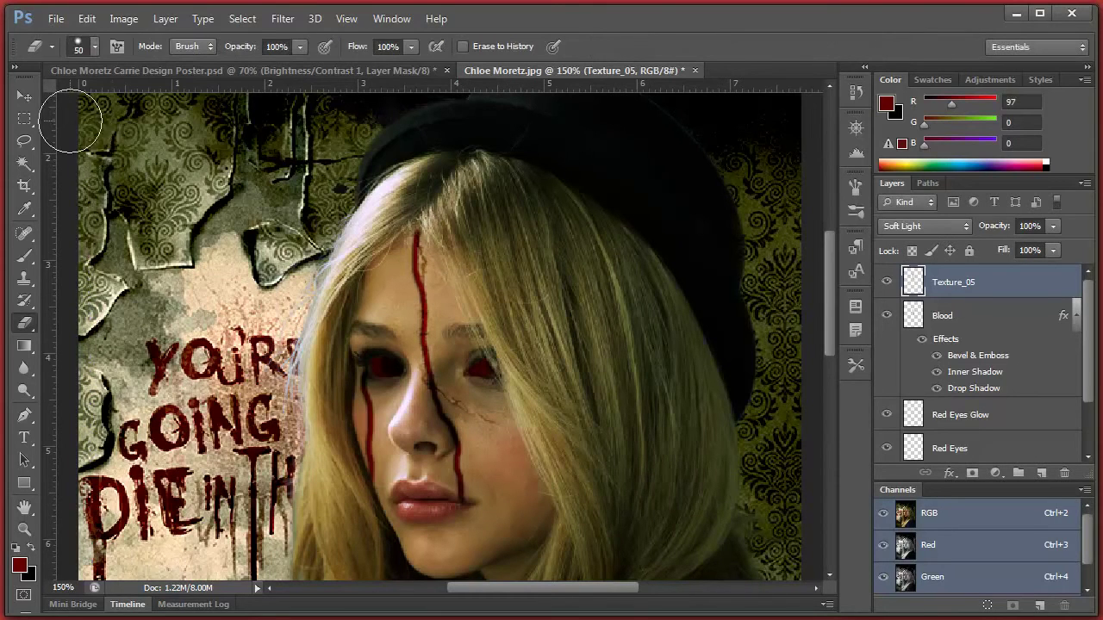
- Place Texture_07 from the image folder into the poster and lower its opacity to 48%
{"action": "left_click", "coordinate": [25, 96]}
{"action": "key", "text": "alt+Tab"}
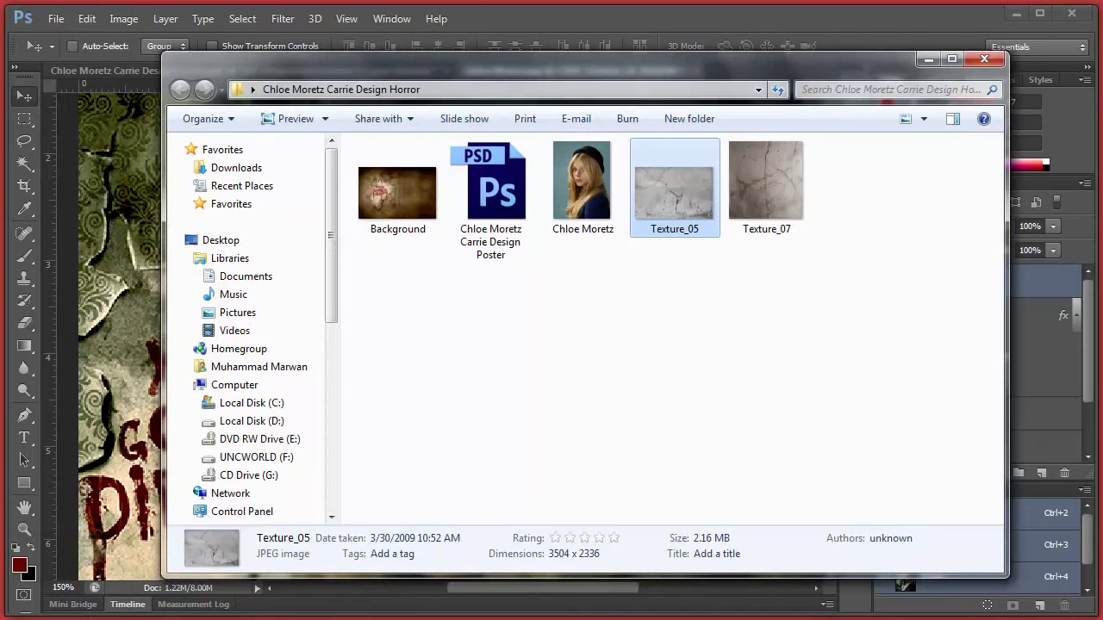
{"action": "left_click_drag", "start_coordinate": [735, 206], "coordinate": [137, 356]}
{"action": "left_click_drag", "start_coordinate": [509, 374], "coordinate": [457, 595]}
{"action": "left_click", "coordinate": [1054, 227]}
{"action": "left_click_drag", "start_coordinate": [1007, 249], "coordinate": [1007, 249]}
- Position Texture_07 so its long crack crosses the face, rotate it to about -2.13°, and commit the placement
{"action": "left_click_drag", "start_coordinate": [551, 430], "coordinate": [648, 497]}
{"action": "left_click_drag", "start_coordinate": [789, 441], "coordinate": [719, 318]}
{"action": "left_click_drag", "start_coordinate": [682, 426], "coordinate": [716, 442]}
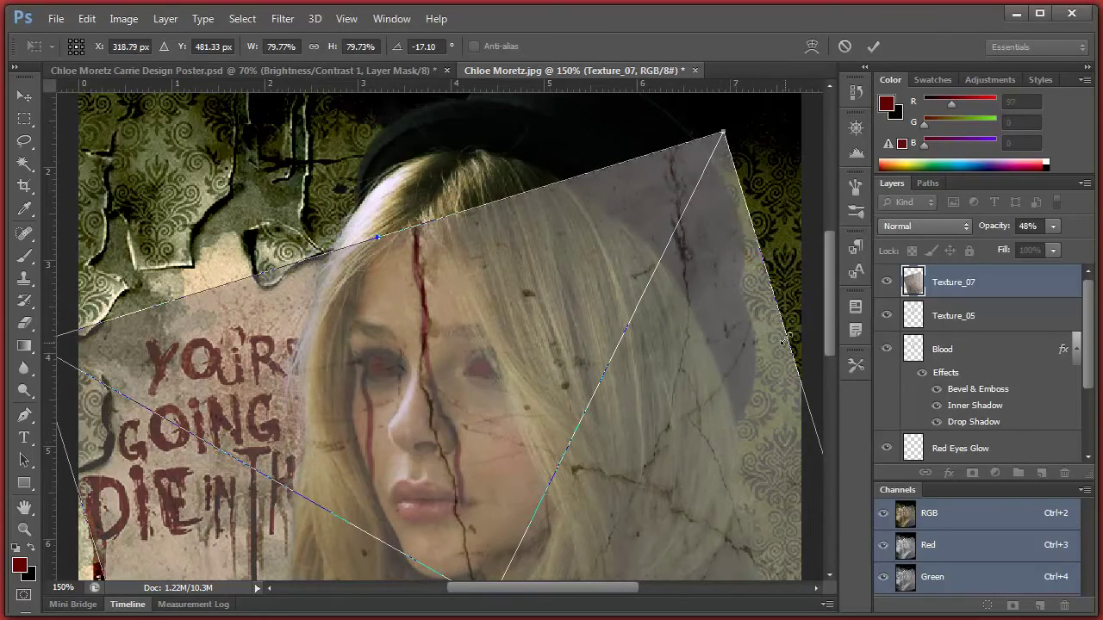
{"action": "left_click_drag", "start_coordinate": [786, 286], "coordinate": [665, 413]}
{"action": "left_click_drag", "start_coordinate": [765, 379], "coordinate": [772, 405]}
{"action": "left_click_drag", "start_coordinate": [687, 427], "coordinate": [655, 432]}
{"action": "left_click_drag", "start_coordinate": [758, 401], "coordinate": [764, 426]}
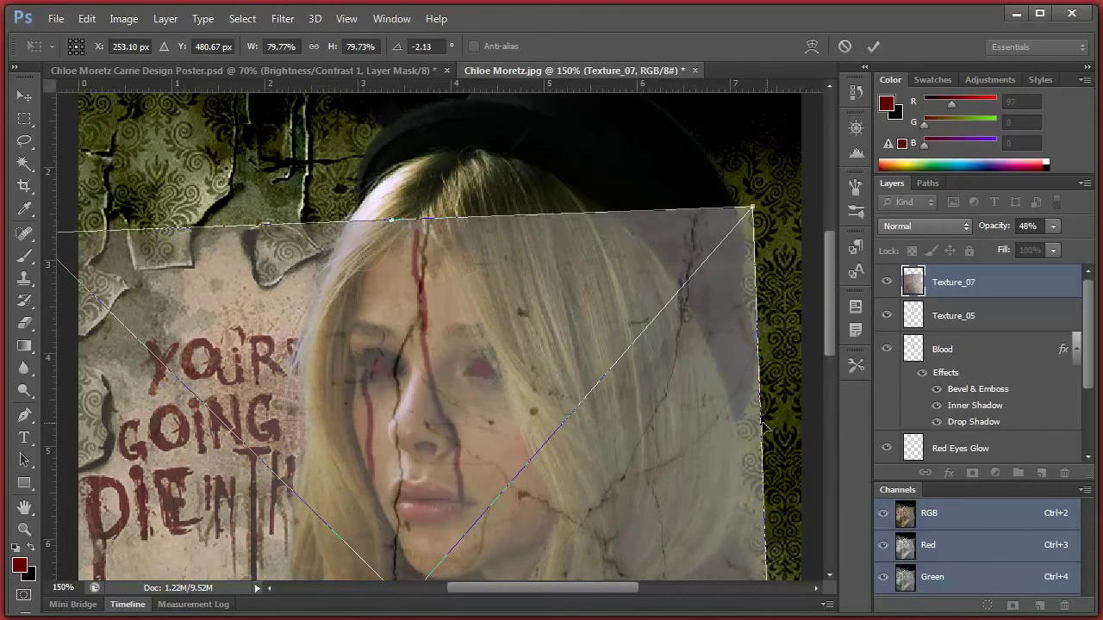
{"action": "left_click_drag", "start_coordinate": [672, 432], "coordinate": [660, 439]}
{"action": "left_click", "coordinate": [870, 46]}
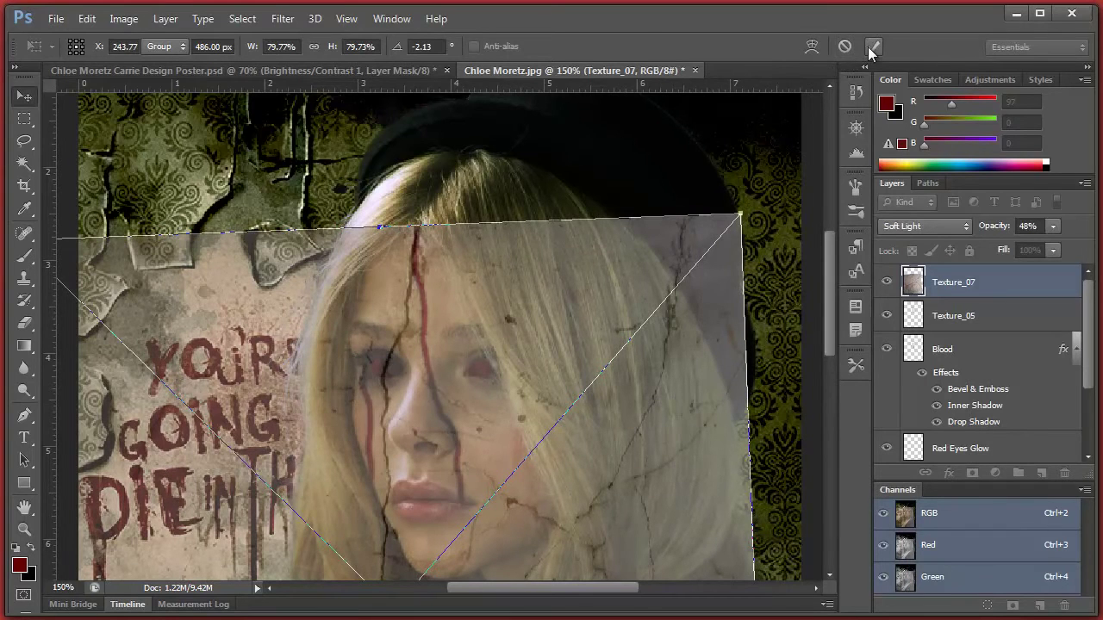
- Restore the Texture_07 layer to 100% opacity
{"action": "scroll", "coordinate": [663, 314], "scroll_direction": "down", "scroll_amount": 3}
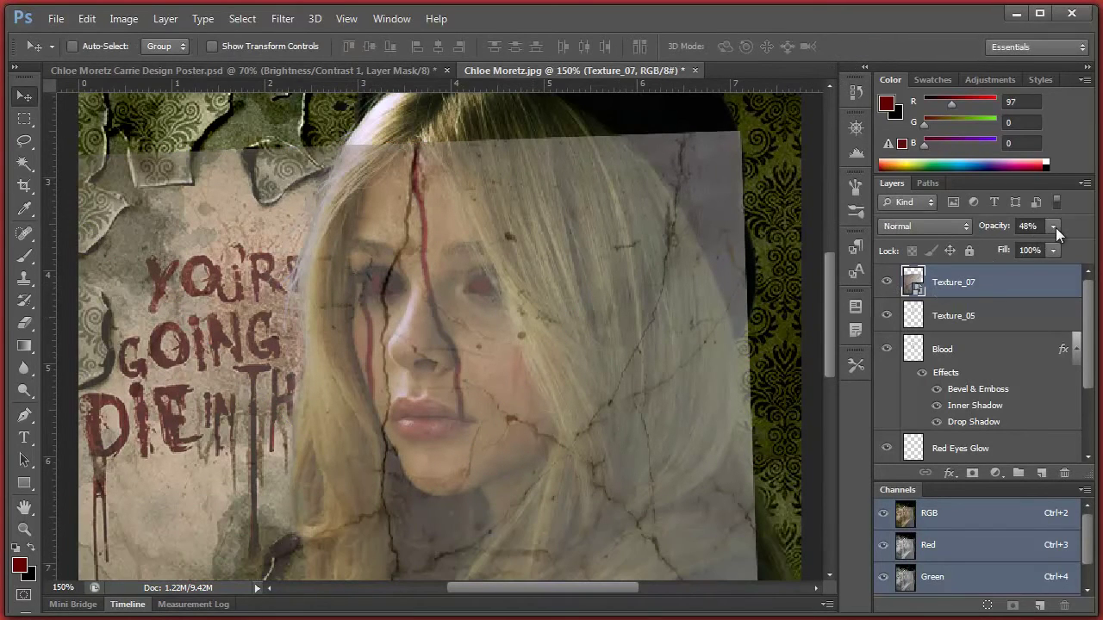
{"action": "left_click", "coordinate": [1053, 226]}
{"action": "left_click_drag", "start_coordinate": [1050, 245], "coordinate": [1087, 245]}
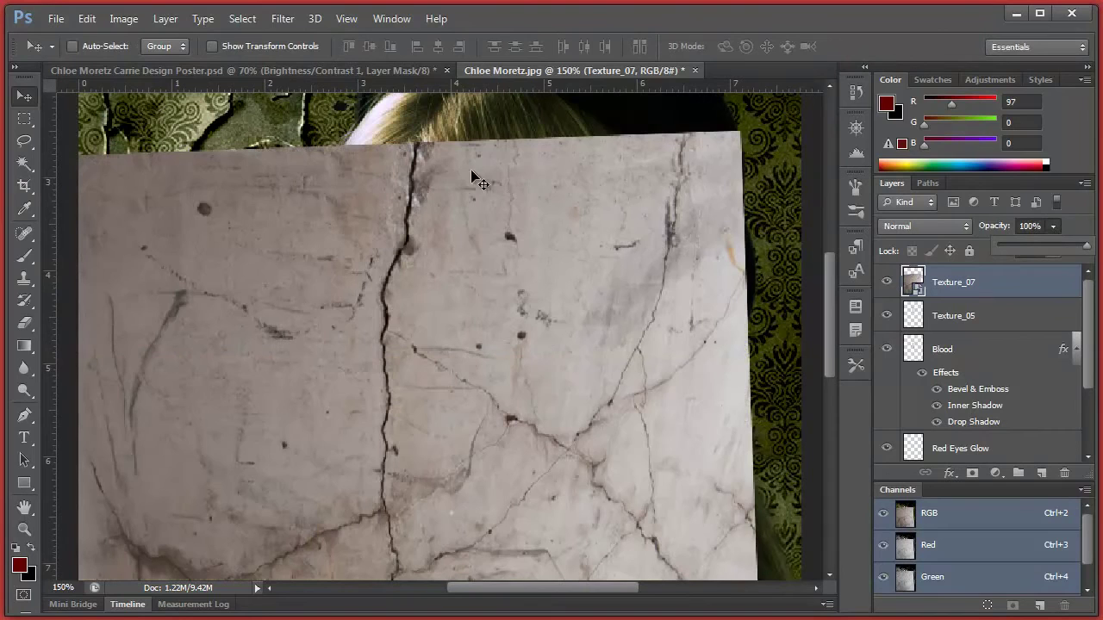
{"action": "left_click", "coordinate": [24, 140]}
{"action": "mouse_move", "coordinate": [355, 115]}
{"action": "left_mouse_down"}
{"action": "mouse_move", "coordinate": [315, 197]}
{"action": "mouse_move", "coordinate": [315, 294]}
{"action": "mouse_move", "coordinate": [355, 388]}
{"action": "mouse_move", "coordinate": [414, 419]}
{"action": "mouse_move", "coordinate": [477, 384]}
{"action": "mouse_move", "coordinate": [537, 260]}
{"action": "mouse_move", "coordinate": [550, 193]}
{"action": "mouse_move", "coordinate": [529, 135]}
{"action": "mouse_move", "coordinate": [476, 107]}
{"action": "mouse_move", "coordinate": [414, 108]}
{"action": "left_mouse_up"}
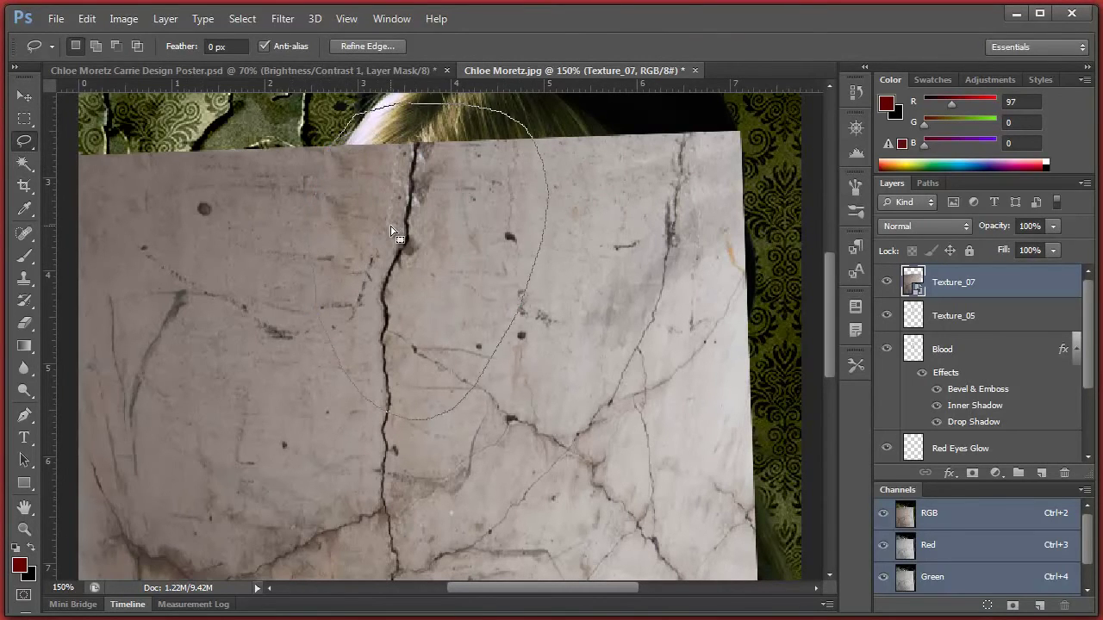
{"action": "key", "text": "ctrl+d"}
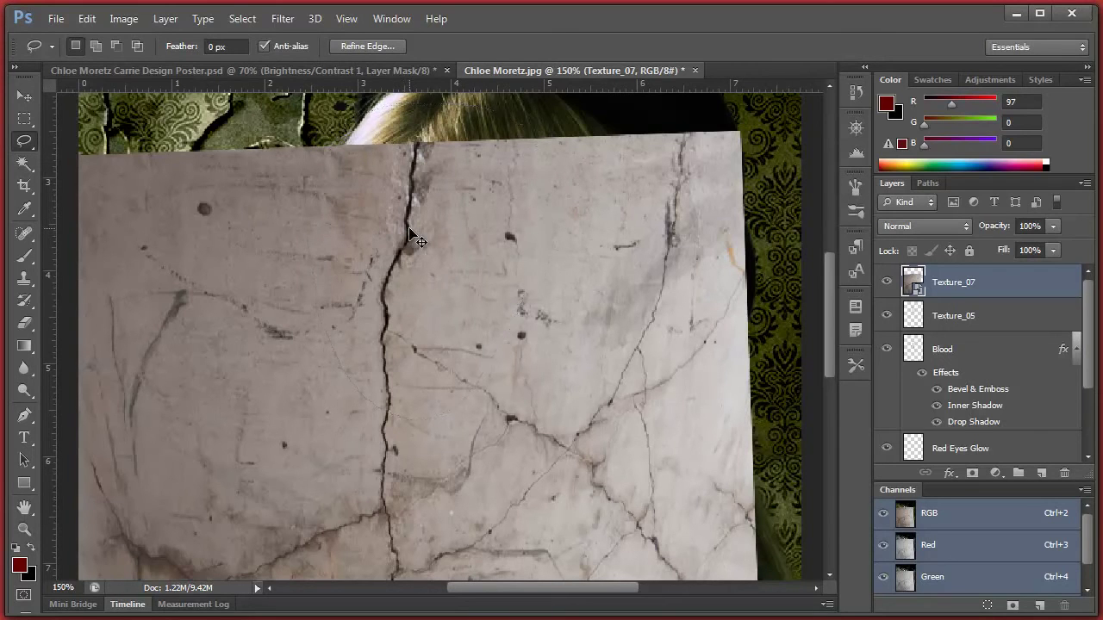
- Copy the selected face-shaped area of Texture_07 onto its own layer, then delete the Texture_07 layer
{"action": "key", "text": "ctrl+j"}
{"action": "left_click_drag", "start_coordinate": [417, 241], "coordinate": [417, 221]}
{"action": "key", "text": "v"}
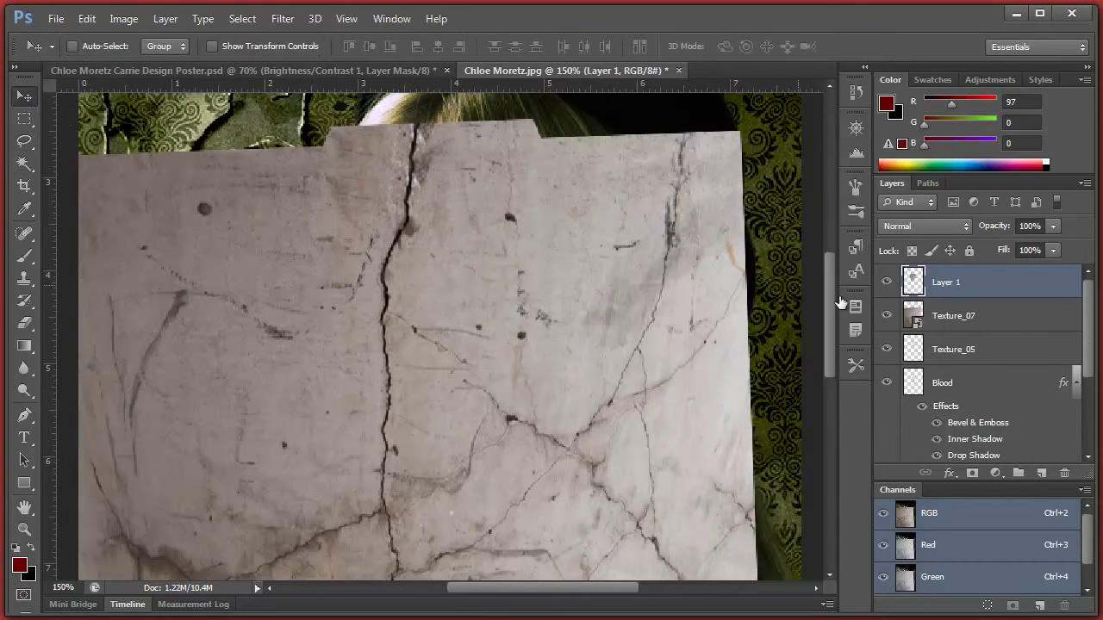
{"action": "left_click", "coordinate": [1000, 325]}
{"action": "key", "text": "Delete"}
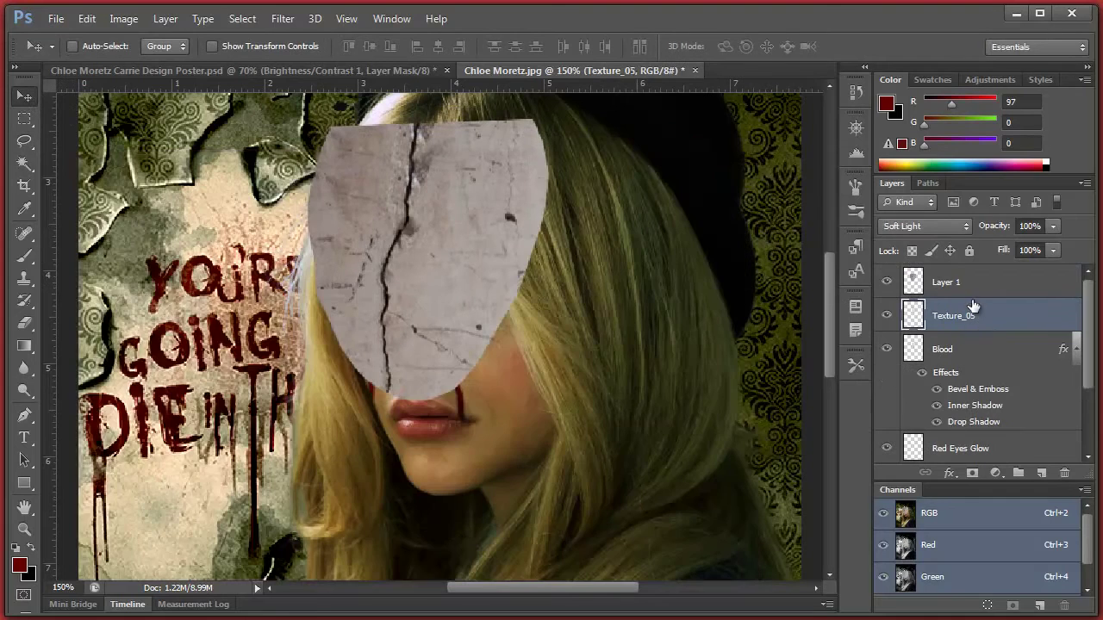
- Position the Layer 1 crack texture over the face and set its blend mode to Soft Light
{"action": "left_click", "coordinate": [972, 284]}
{"action": "left_click_drag", "start_coordinate": [535, 230], "coordinate": [541, 242]}
{"action": "left_click", "coordinate": [921, 226]}
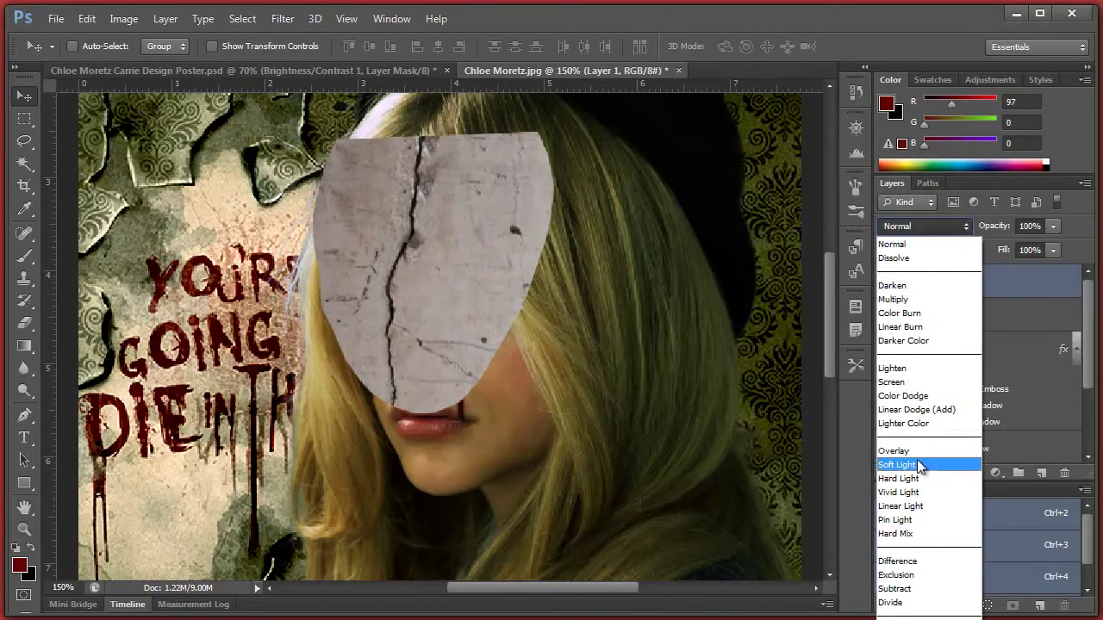
{"action": "left_click", "coordinate": [917, 463]}
{"action": "left_click_drag", "start_coordinate": [473, 244], "coordinate": [475, 254]}
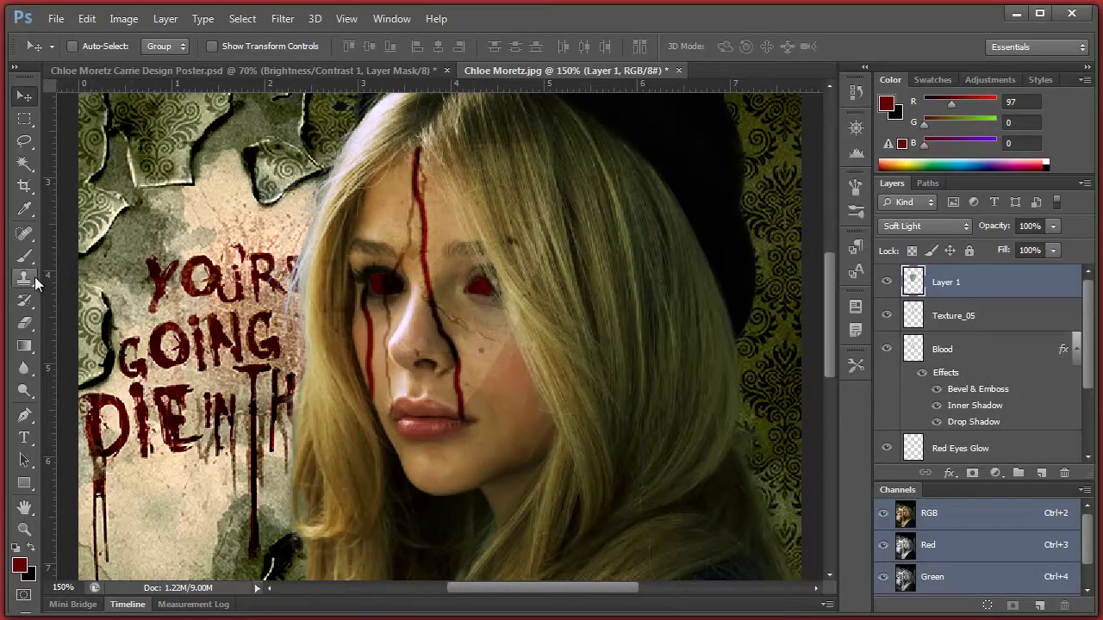
- Erase the excess Layer 1 texture around the crack with a 50 px eraser at 100% opacity
{"action": "left_click", "coordinate": [24, 322]}
{"action": "mouse_move", "coordinate": [488, 367]}
{"action": "left_mouse_down"}
{"action": "mouse_move", "coordinate": [493, 293]}
{"action": "mouse_move", "coordinate": [528, 149]}
{"action": "mouse_move", "coordinate": [473, 153]}
{"action": "mouse_move", "coordinate": [387, 129]}
{"action": "mouse_move", "coordinate": [338, 161]}
{"action": "mouse_move", "coordinate": [297, 293]}
{"action": "mouse_move", "coordinate": [315, 405]}
{"action": "mouse_move", "coordinate": [268, 293]}
{"action": "mouse_move", "coordinate": [303, 196]}
{"action": "mouse_move", "coordinate": [306, 362]}
{"action": "mouse_move", "coordinate": [379, 457]}
{"action": "mouse_move", "coordinate": [460, 487]}
{"action": "mouse_move", "coordinate": [479, 480]}
{"action": "mouse_move", "coordinate": [488, 443]}
{"action": "mouse_move", "coordinate": [488, 488]}
{"action": "mouse_move", "coordinate": [543, 447]}
{"action": "left_mouse_up"}
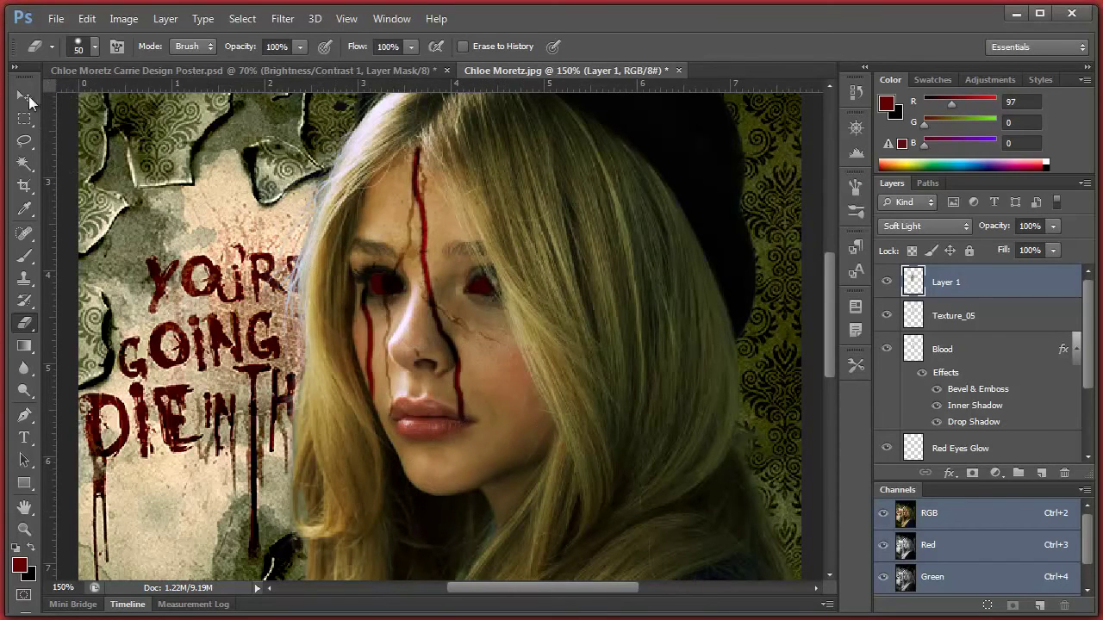
{"action": "left_click", "coordinate": [24, 96]}
- Duplicate Layer 1 within the same document as Layer 1 copy
{"action": "scroll", "coordinate": [653, 370], "scroll_direction": "up", "scroll_amount": 3}
{"action": "scroll", "coordinate": [652, 370], "scroll_direction": "up", "scroll_amount": 3}
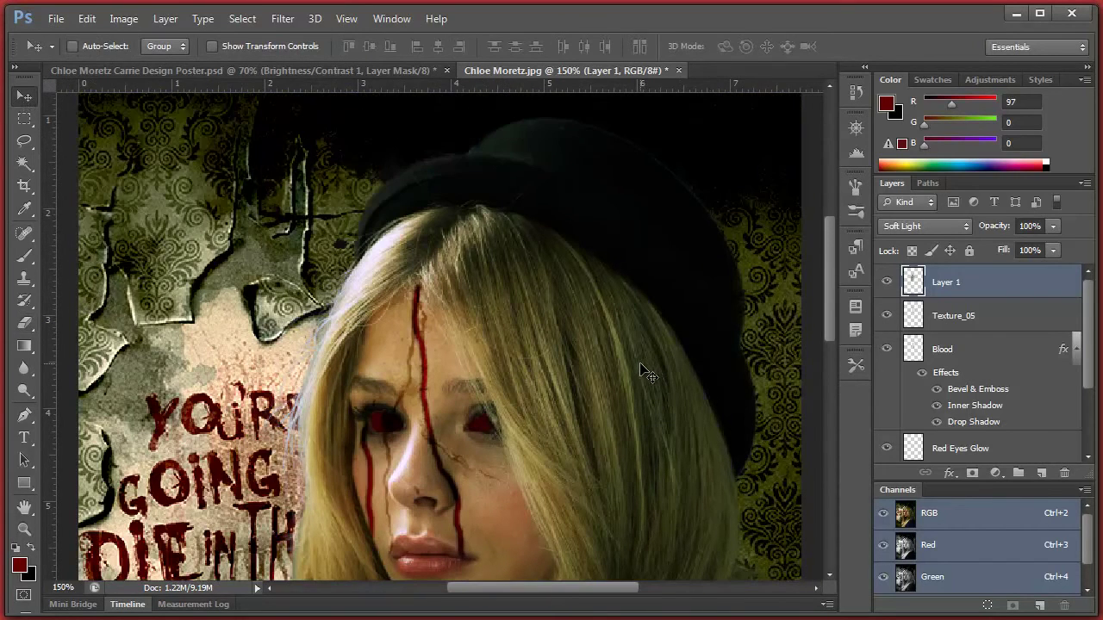
{"action": "scroll", "coordinate": [646, 372], "scroll_direction": "down", "scroll_amount": 5}
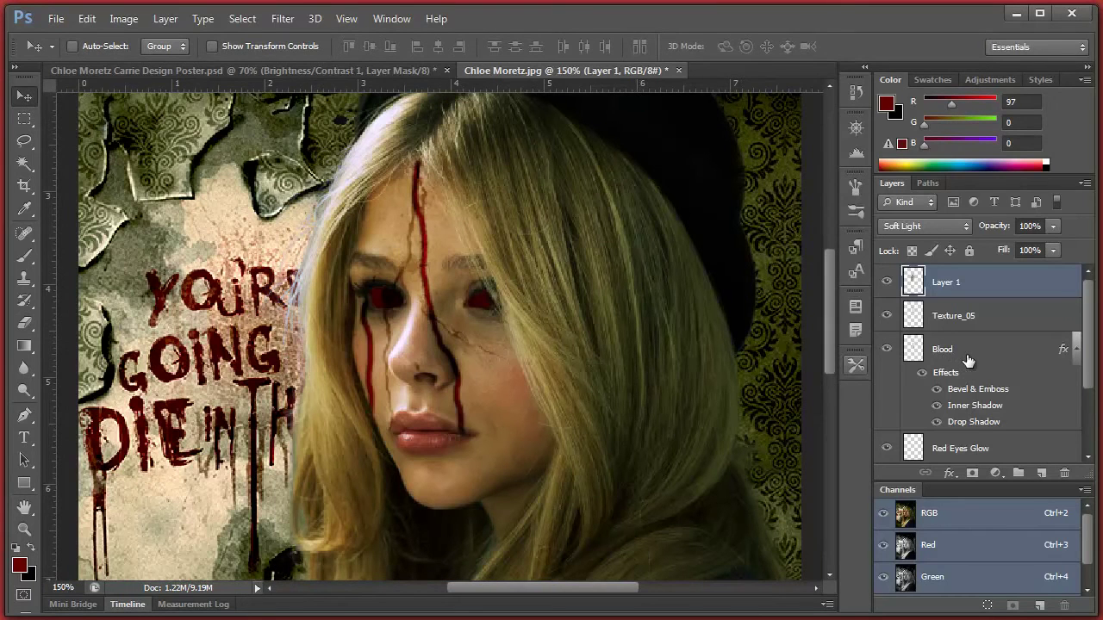
{"action": "scroll", "coordinate": [632, 399], "scroll_direction": "down", "scroll_amount": 9}
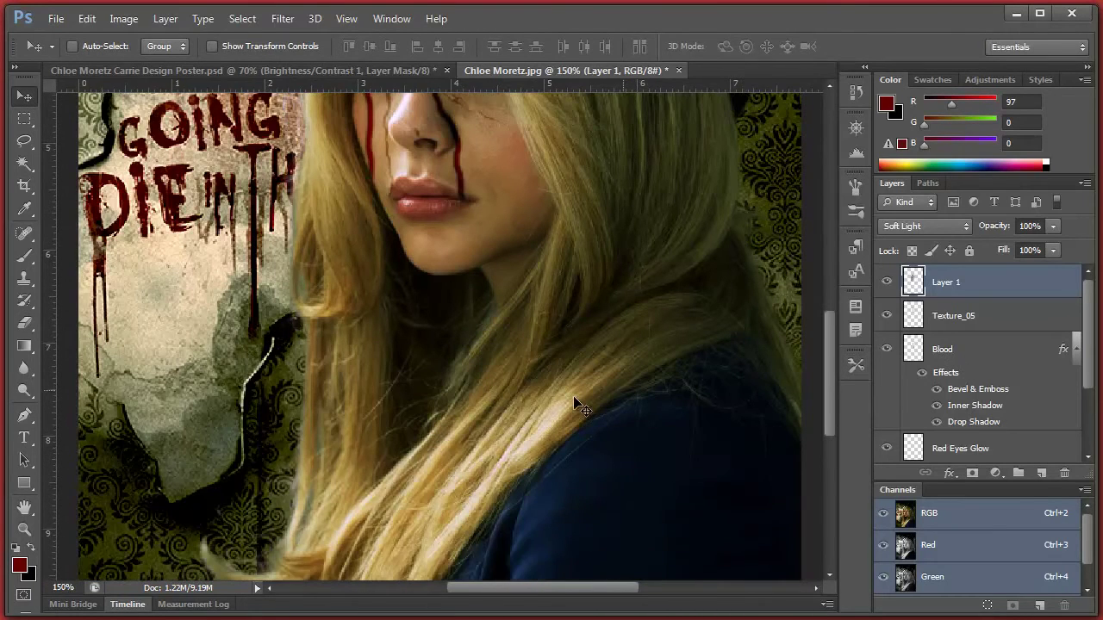
{"action": "left_click", "coordinate": [83, 587]}
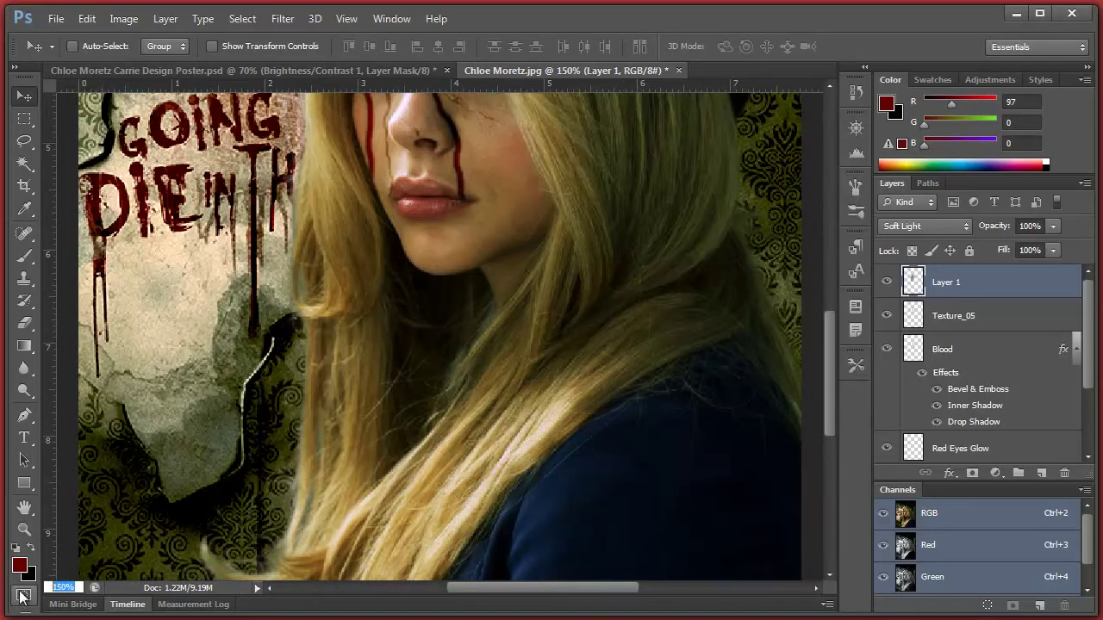
{"action": "type", "text": "65"}
{"action": "key", "text": "Return"}
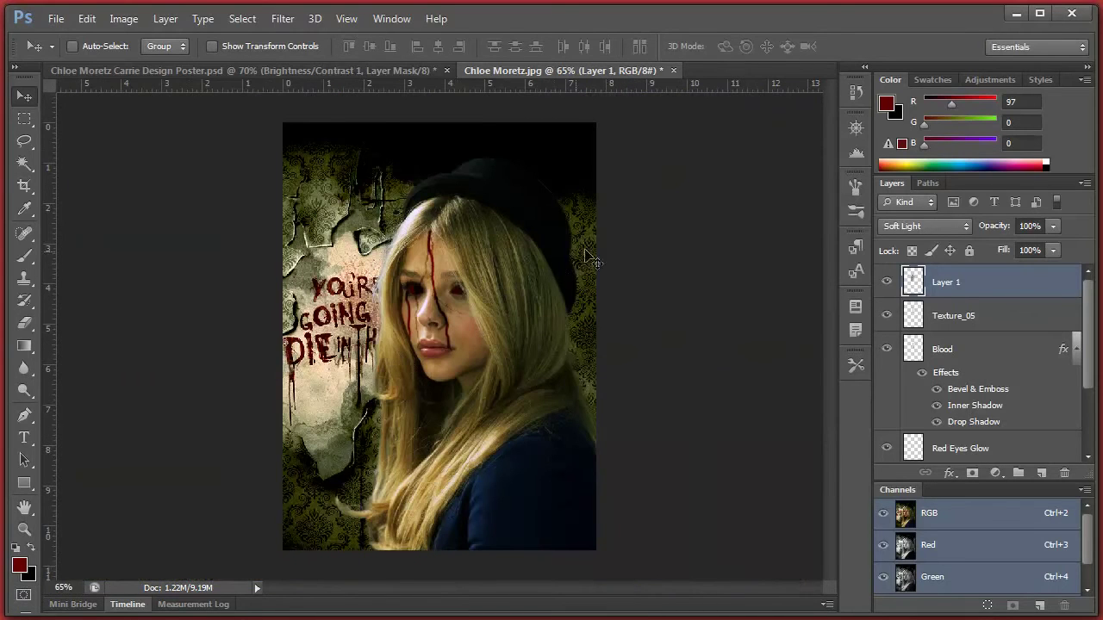
{"action": "right_click", "coordinate": [987, 278]}
{"action": "left_click", "coordinate": [800, 100]}
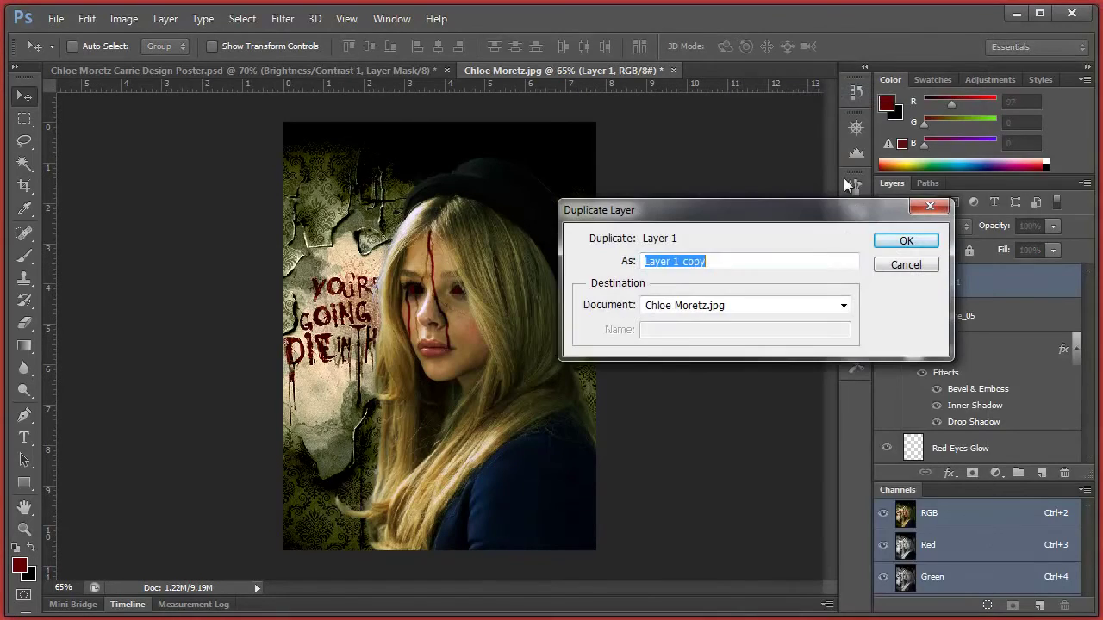
{"action": "left_click", "coordinate": [892, 241]}
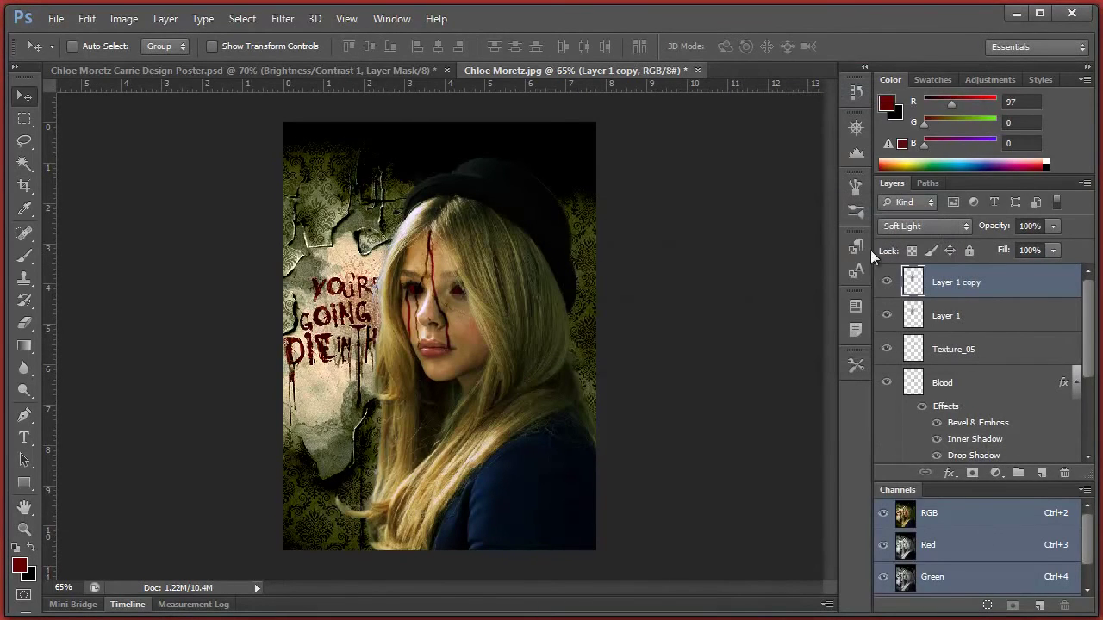
- Erase unwanted parts of the Layer 1 copy texture with the 50 px eraser
{"action": "left_click", "coordinate": [36, 320]}
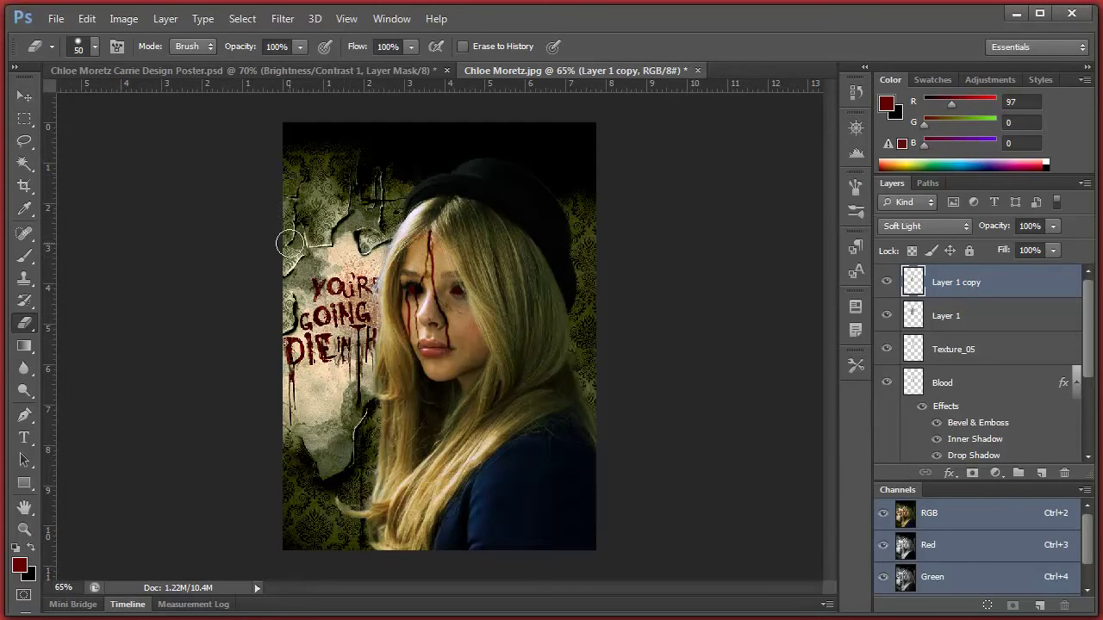
{"action": "left_click", "coordinate": [24, 96]}
{"action": "scroll", "coordinate": [1018, 343], "scroll_direction": "down", "scroll_amount": 5}
{"action": "scroll", "coordinate": [1009, 369], "scroll_direction": "up", "scroll_amount": 5}
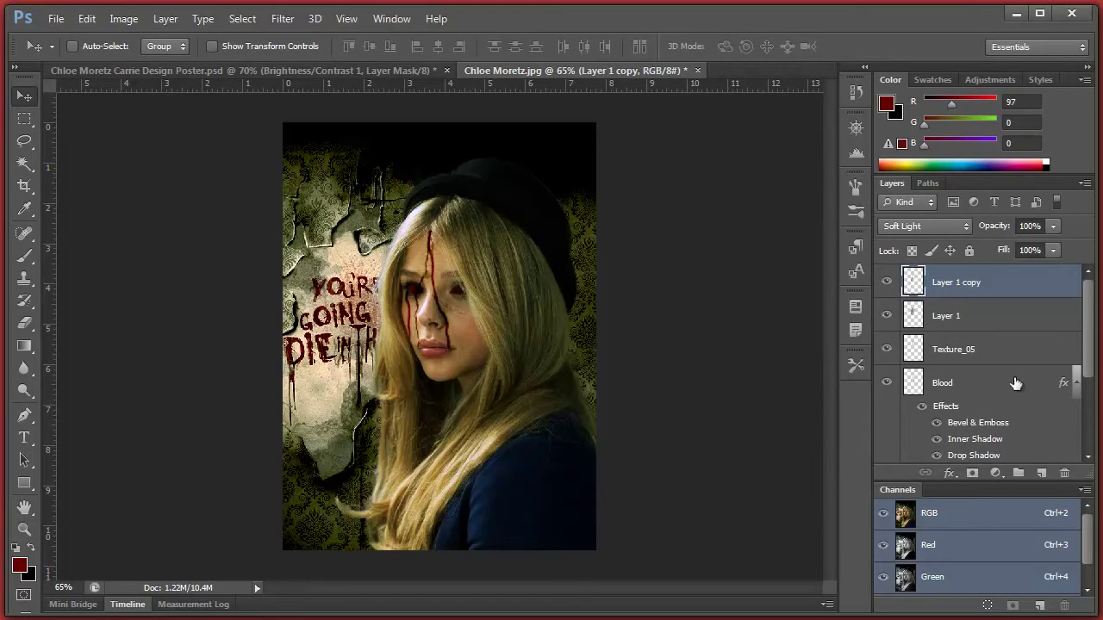
- Add a Brightness/Contrast adjustment layer above Layer 1 copy with brightness 26 and contrast 26
{"action": "left_click", "coordinate": [997, 474]}
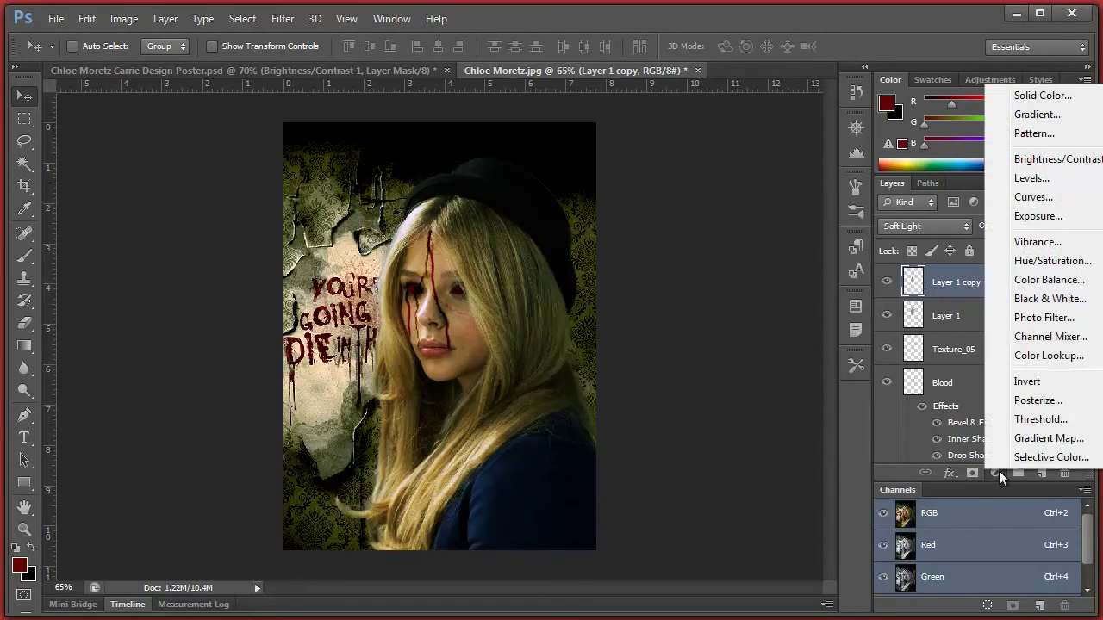
{"action": "left_click", "coordinate": [1038, 162]}
{"action": "left_click_drag", "start_coordinate": [876, 197], "coordinate": [896, 201]}
{"action": "left_click_drag", "start_coordinate": [879, 237], "coordinate": [914, 242]}
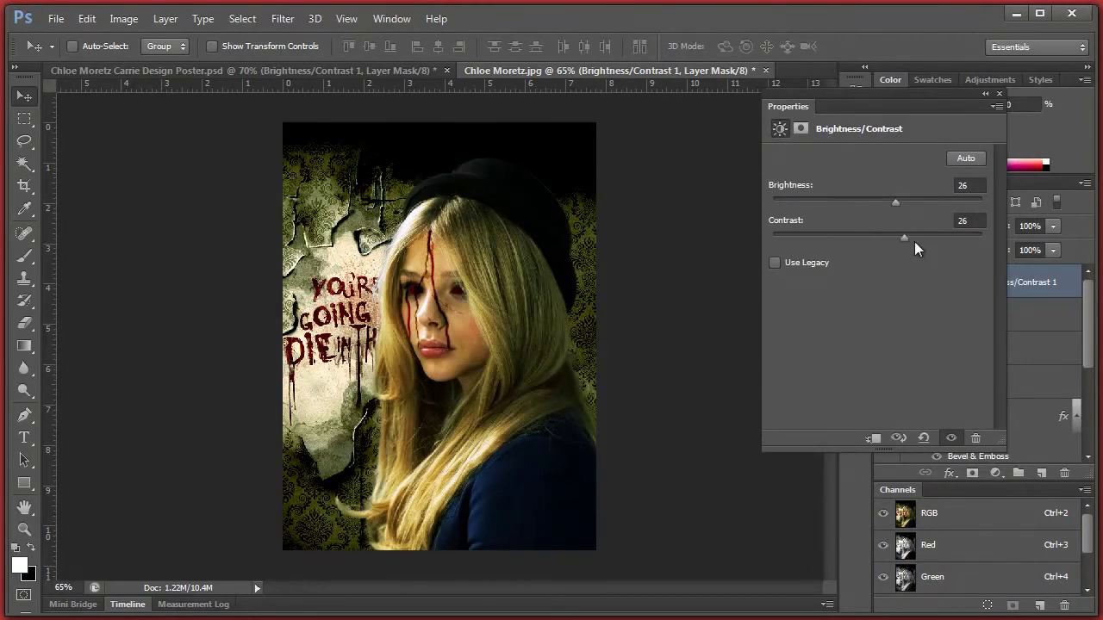
{"action": "left_click", "coordinate": [997, 94]}
- Add a Vibrance adjustment layer with vibrance -26 and saturation -2
{"action": "left_click", "coordinate": [996, 473]}
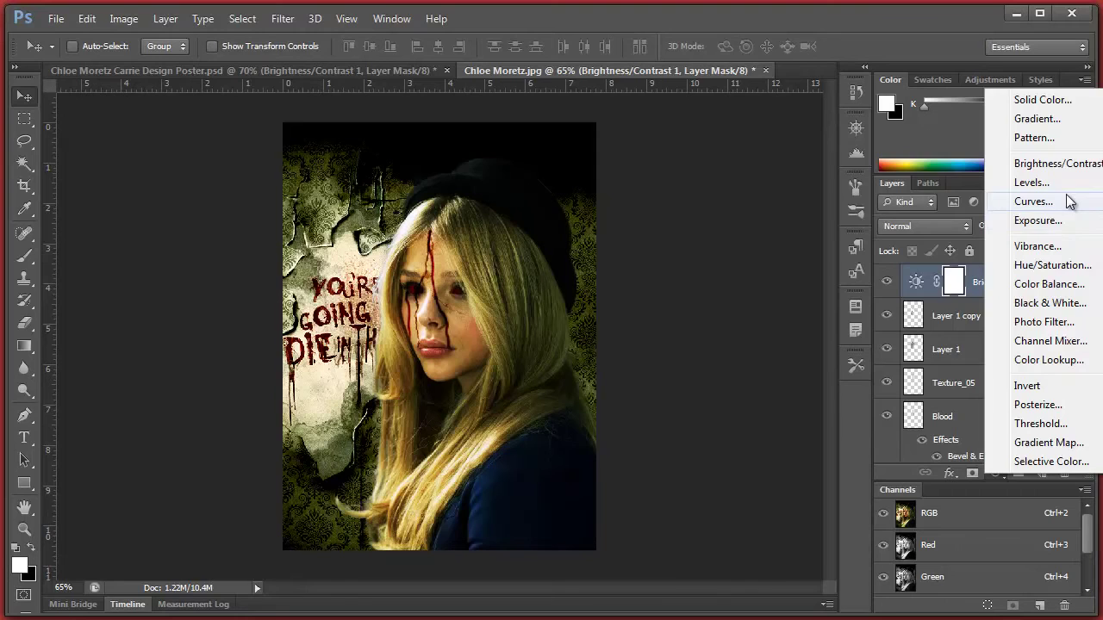
{"action": "left_click", "coordinate": [1047, 244]}
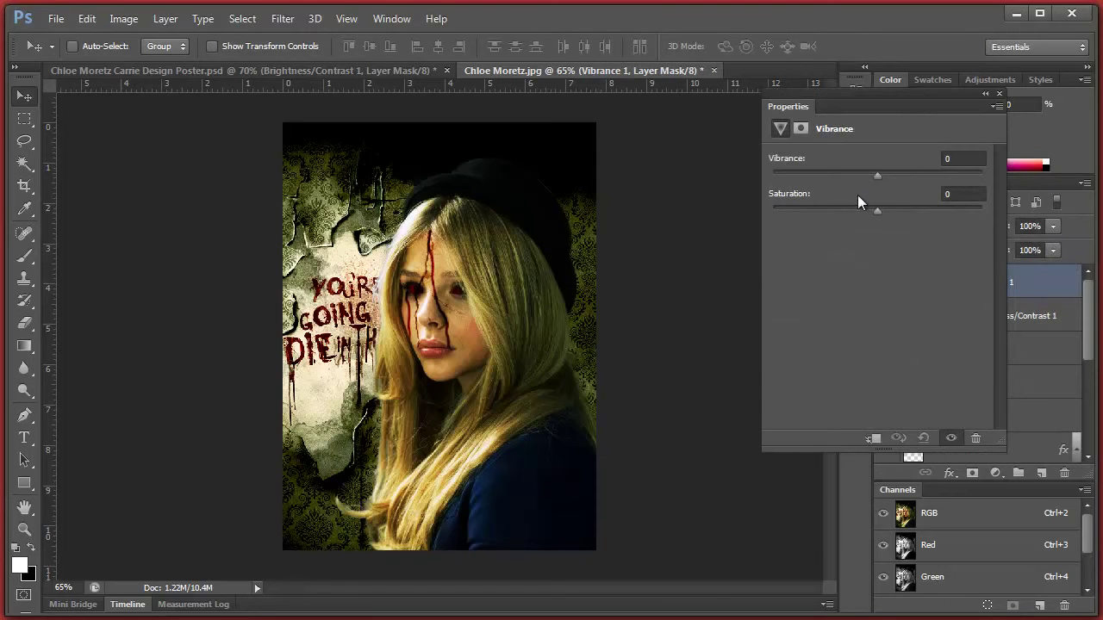
{"action": "left_click_drag", "start_coordinate": [874, 173], "coordinate": [850, 175]}
{"action": "mouse_move", "coordinate": [877, 211]}
{"action": "left_mouse_down"}
{"action": "mouse_move", "coordinate": [867, 212]}
{"action": "mouse_move", "coordinate": [888, 210]}
{"action": "mouse_move", "coordinate": [875, 211]}
{"action": "left_mouse_up"}
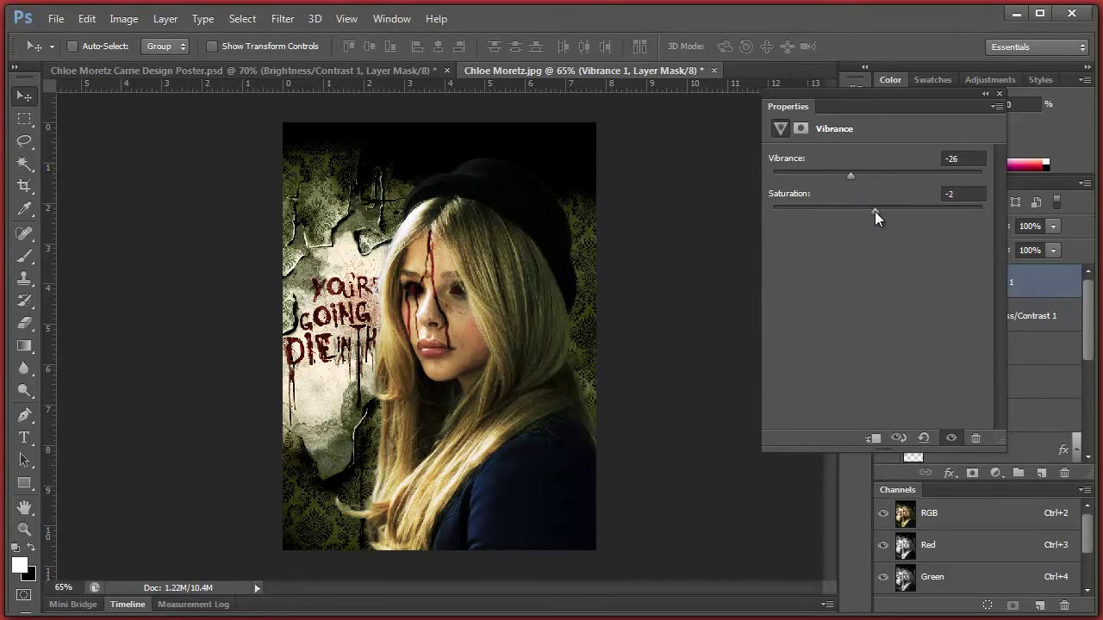
{"action": "left_click", "coordinate": [998, 93]}
- Add a Curves adjustment above Brightness/Contrast 1 and darken the RGB midtones with a point at input 143, output 124
{"action": "left_click", "coordinate": [1013, 321]}
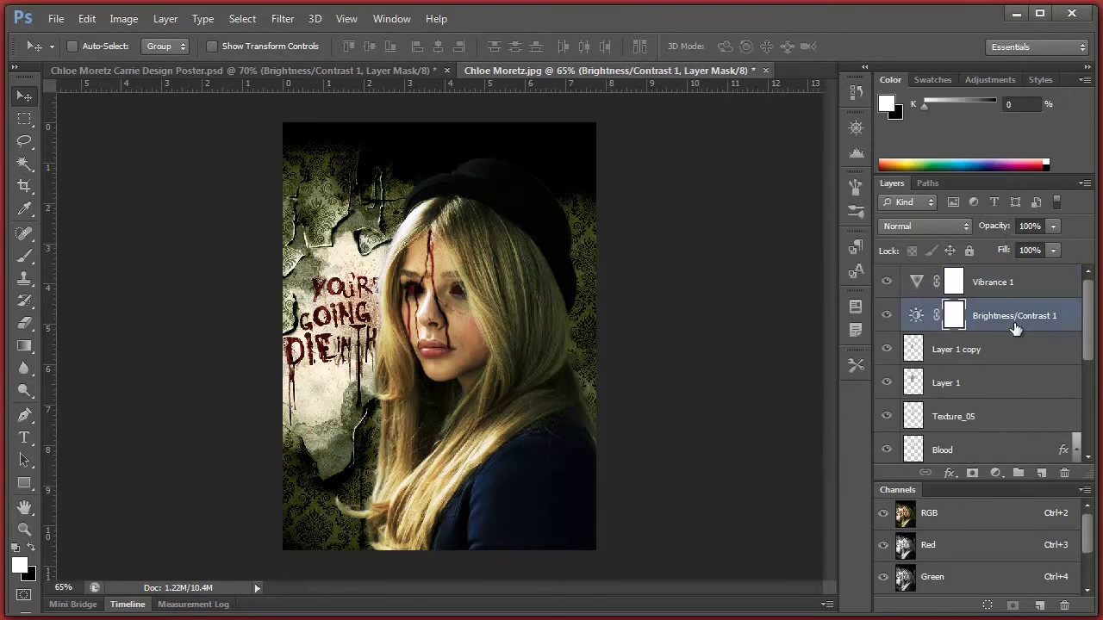
{"action": "left_click", "coordinate": [996, 473]}
{"action": "left_click", "coordinate": [1034, 200]}
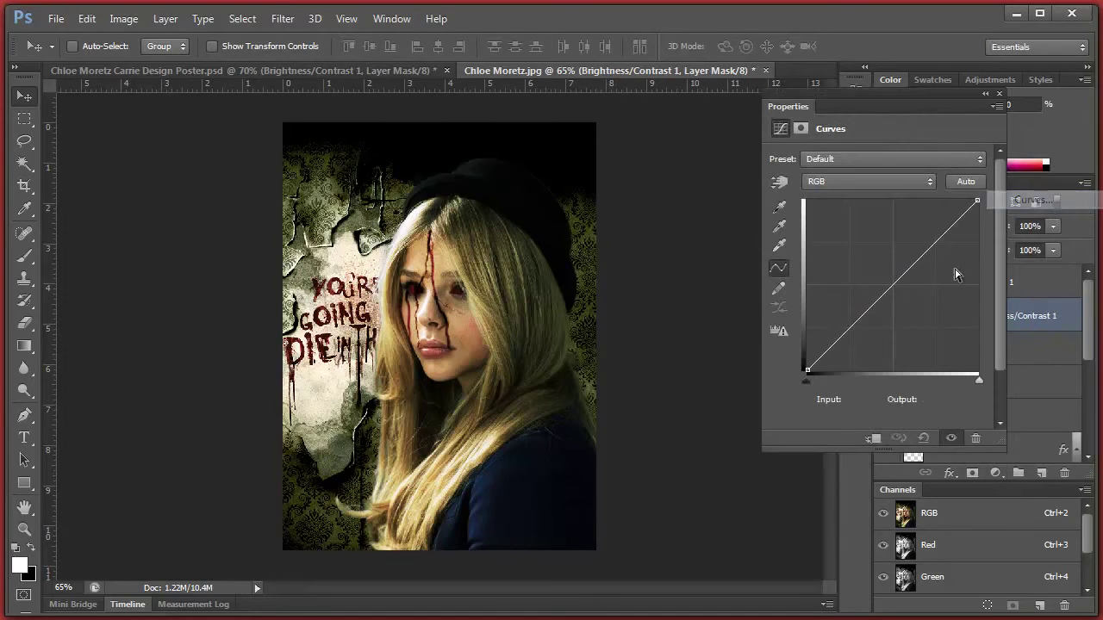
{"action": "left_click", "coordinate": [891, 284]}
{"action": "mouse_move", "coordinate": [891, 285]}
{"action": "left_mouse_down"}
{"action": "mouse_move", "coordinate": [909, 295]}
{"action": "mouse_move", "coordinate": [901, 285]}
{"action": "left_mouse_up"}
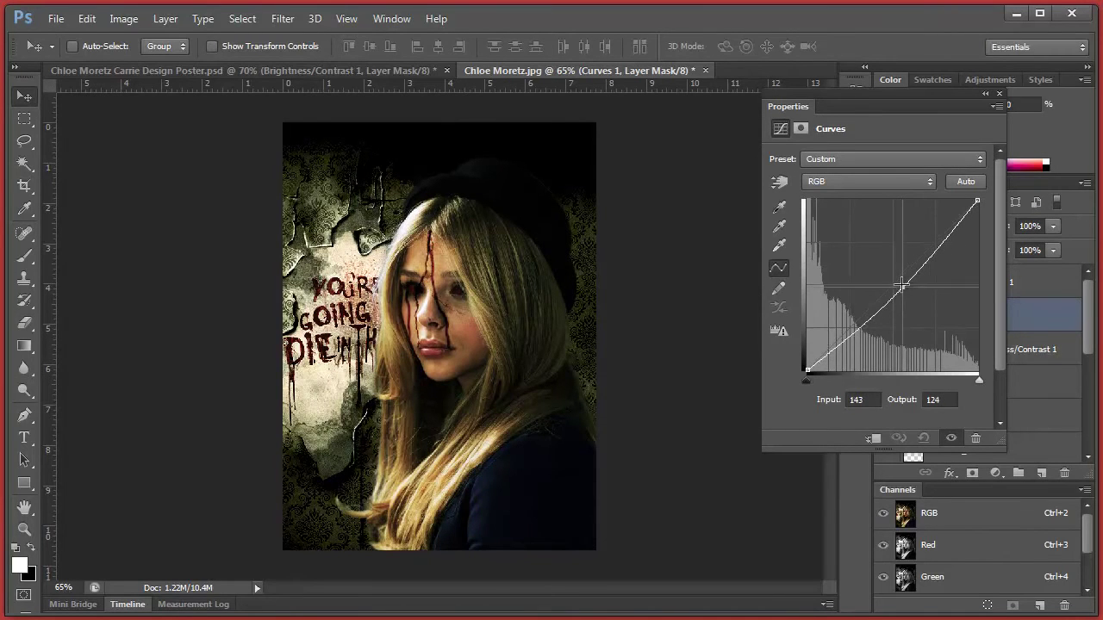
- Reduce the red midtones in the Curves adjustment with a point at input 152, output 127
{"action": "left_click", "coordinate": [864, 185]}
{"action": "left_click", "coordinate": [856, 215]}
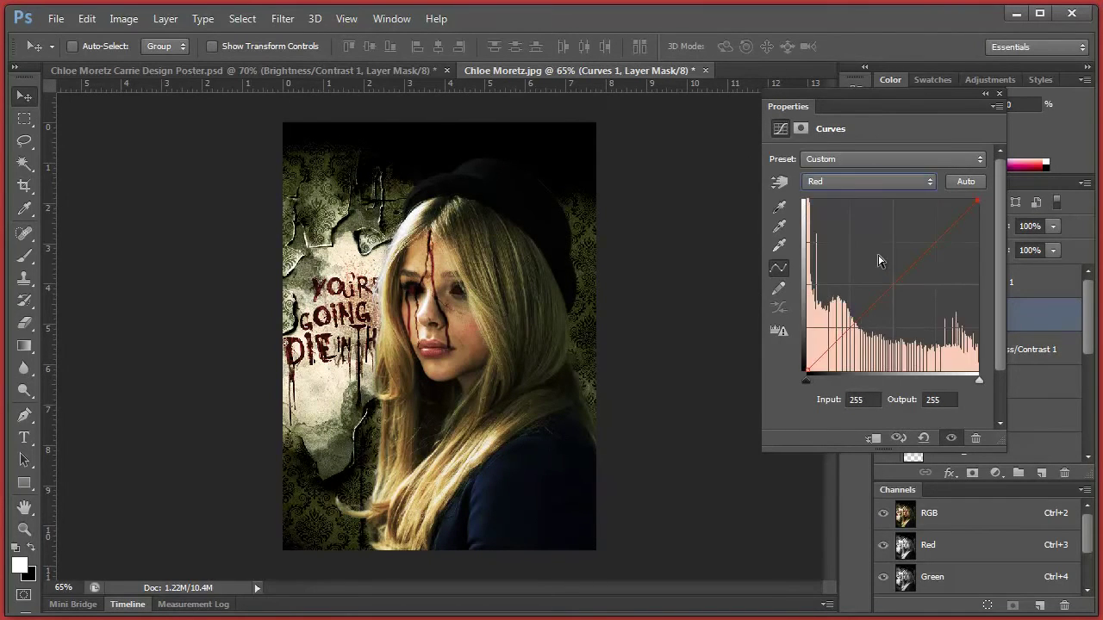
{"action": "left_click", "coordinate": [898, 284]}
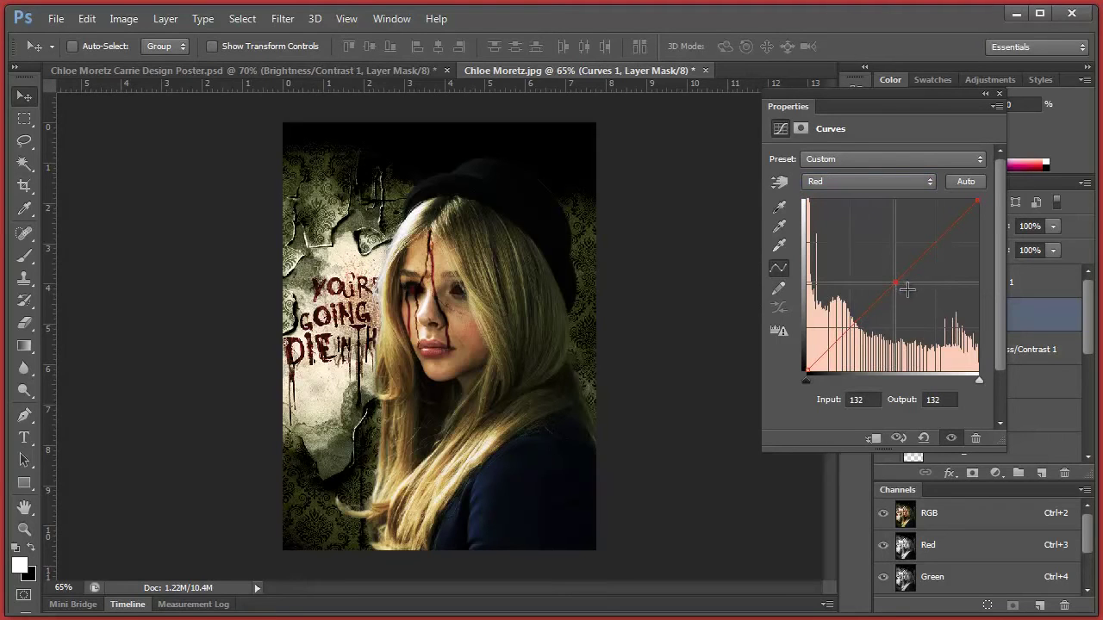
{"action": "left_click_drag", "start_coordinate": [910, 295], "coordinate": [909, 285]}
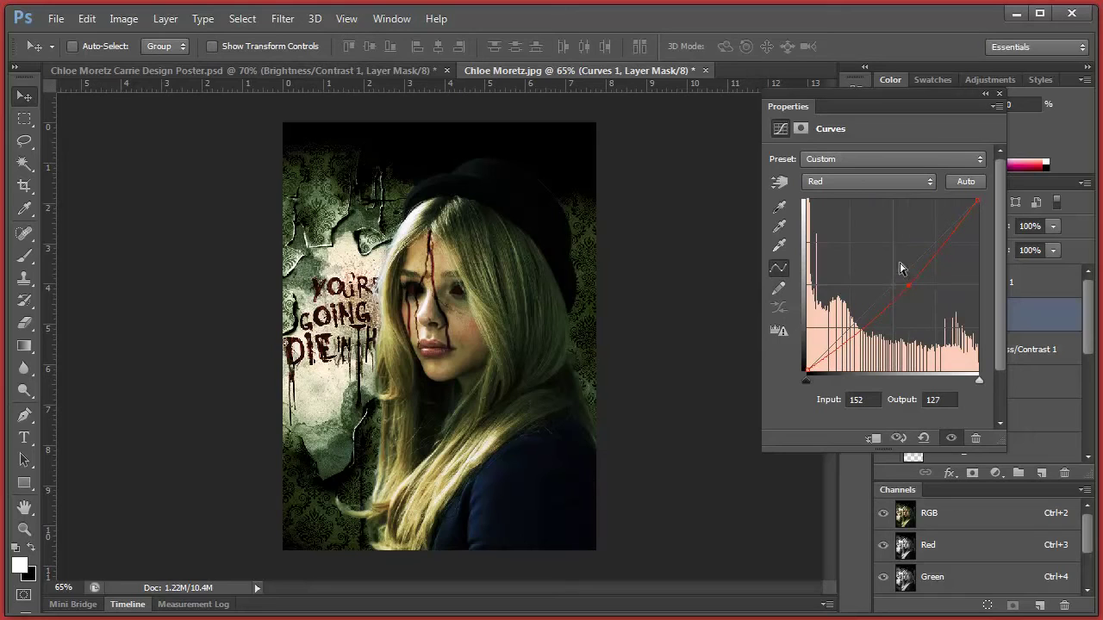
- Lower the blue channel's midtones slightly in the Curves adjustment
{"action": "left_click", "coordinate": [841, 178]}
{"action": "left_click", "coordinate": [832, 241]}
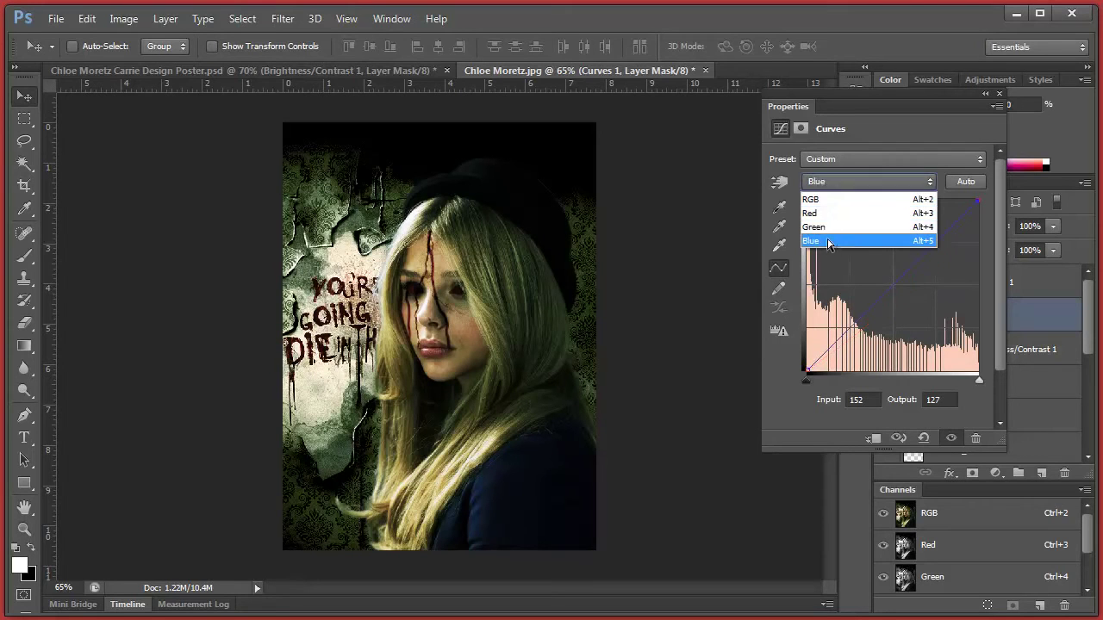
{"action": "mouse_move", "coordinate": [892, 285]}
{"action": "left_mouse_down"}
{"action": "mouse_move", "coordinate": [890, 274]}
{"action": "mouse_move", "coordinate": [905, 286]}
{"action": "mouse_move", "coordinate": [887, 270]}
{"action": "mouse_move", "coordinate": [918, 293]}
{"action": "mouse_move", "coordinate": [906, 284]}
{"action": "left_mouse_up"}
- Lower the green channel's midtones in the Curves adjustment with a point at input 146, output 129
{"action": "left_click", "coordinate": [903, 178]}
{"action": "left_click", "coordinate": [877, 215]}
{"action": "left_click", "coordinate": [874, 183]}
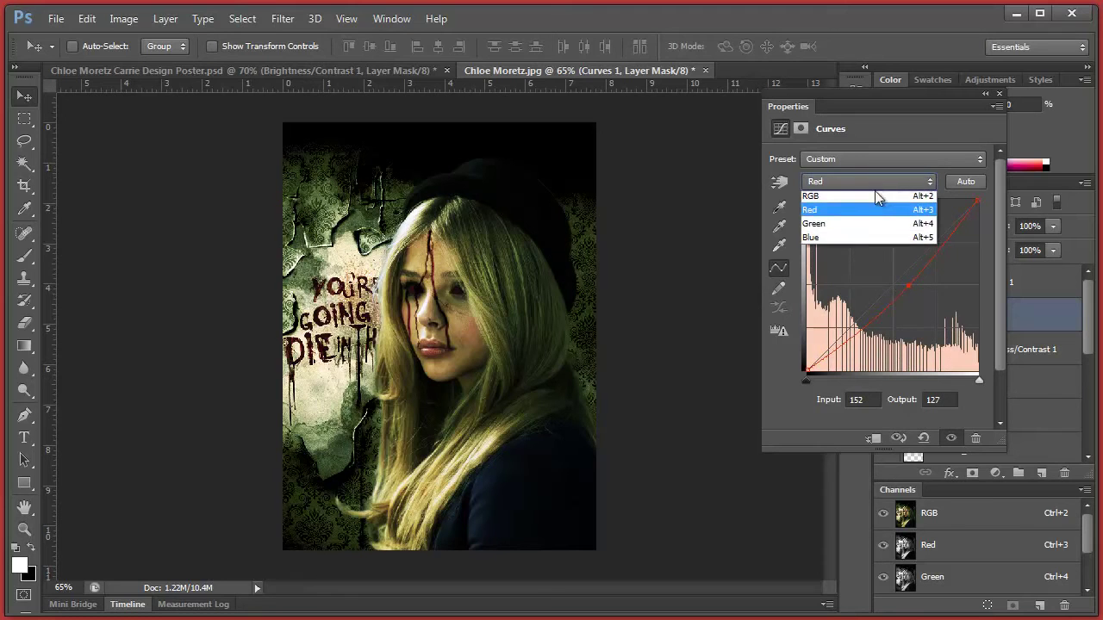
{"action": "left_click", "coordinate": [866, 229]}
{"action": "left_click_drag", "start_coordinate": [881, 274], "coordinate": [905, 283]}
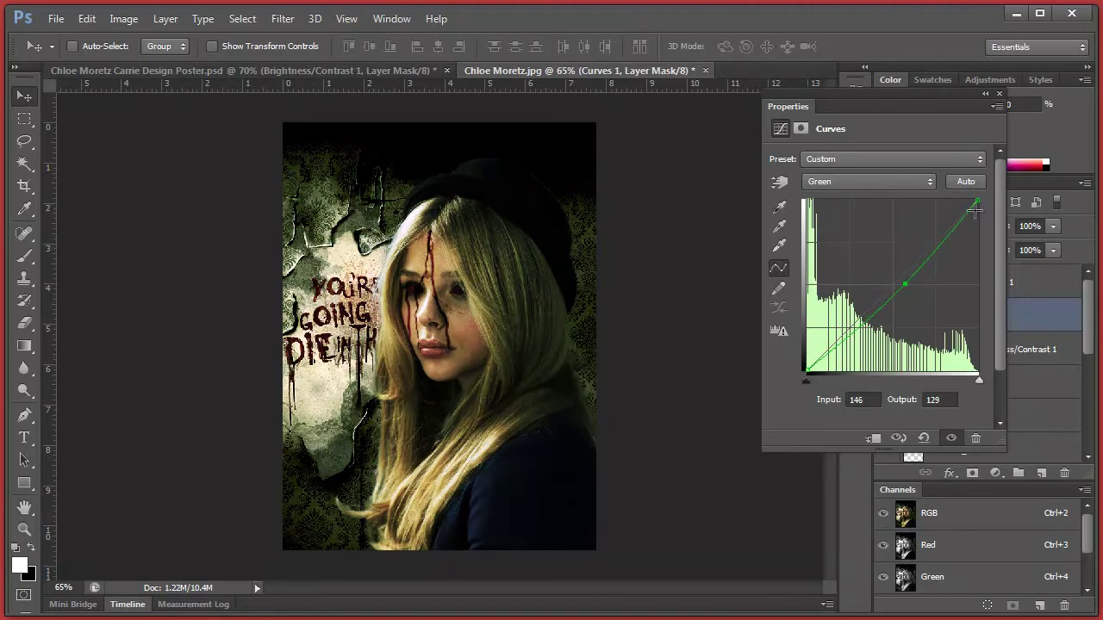
{"action": "left_click", "coordinate": [998, 92]}
- Add an Exposure adjustment layer above Curves 1 with exposure +0.61, offset -0.0124 and gamma correction 0.82
{"action": "left_click", "coordinate": [996, 473]}
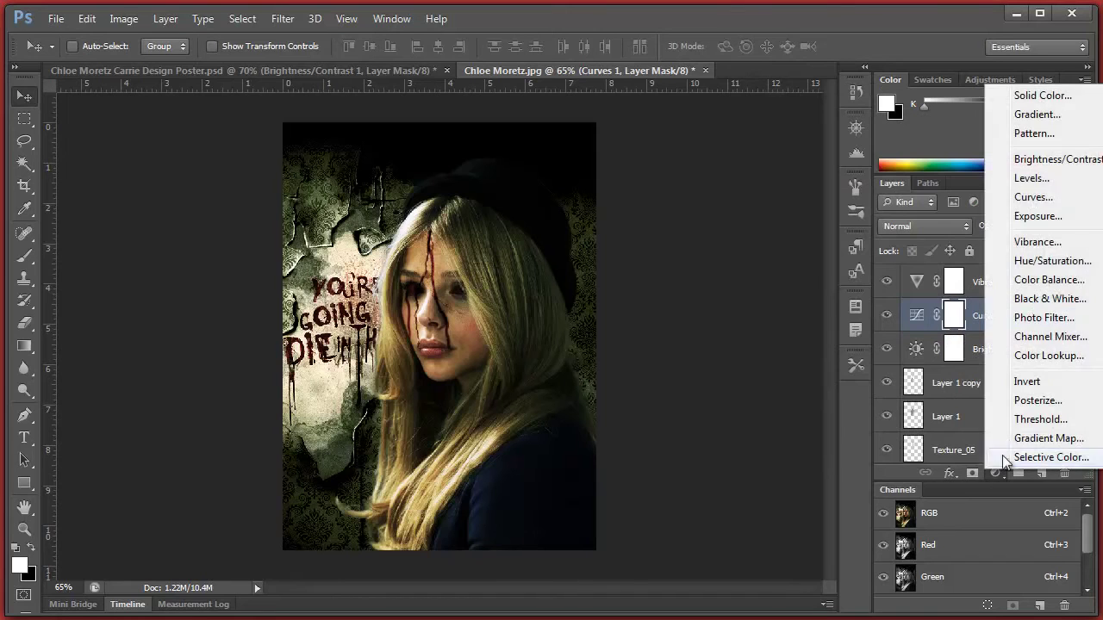
{"action": "left_click", "coordinate": [1054, 218]}
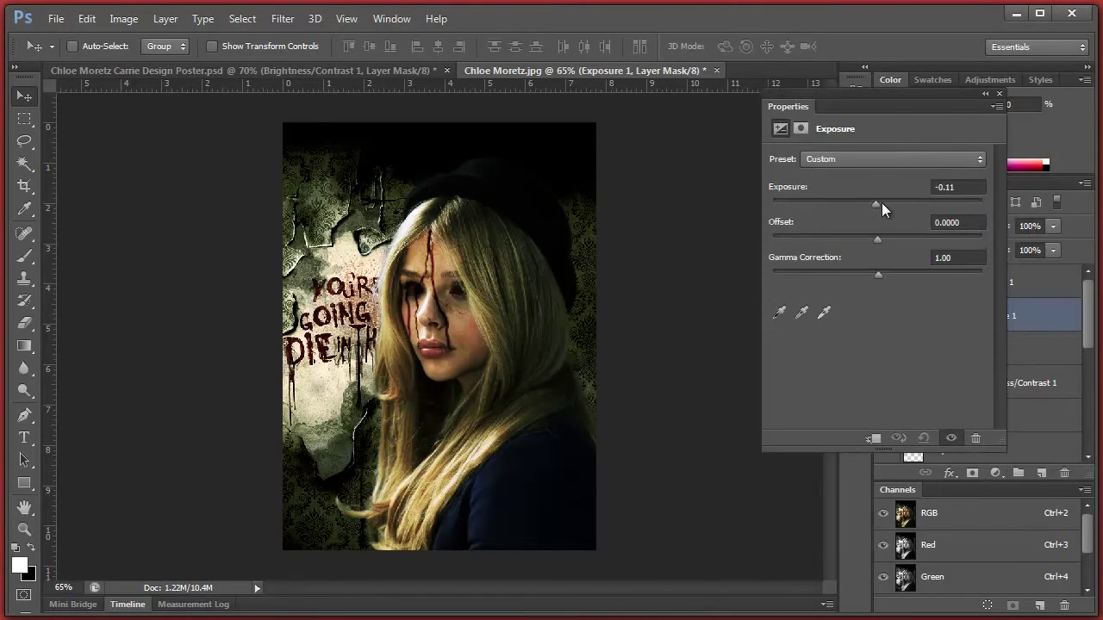
{"action": "left_click_drag", "start_coordinate": [888, 204], "coordinate": [898, 200]}
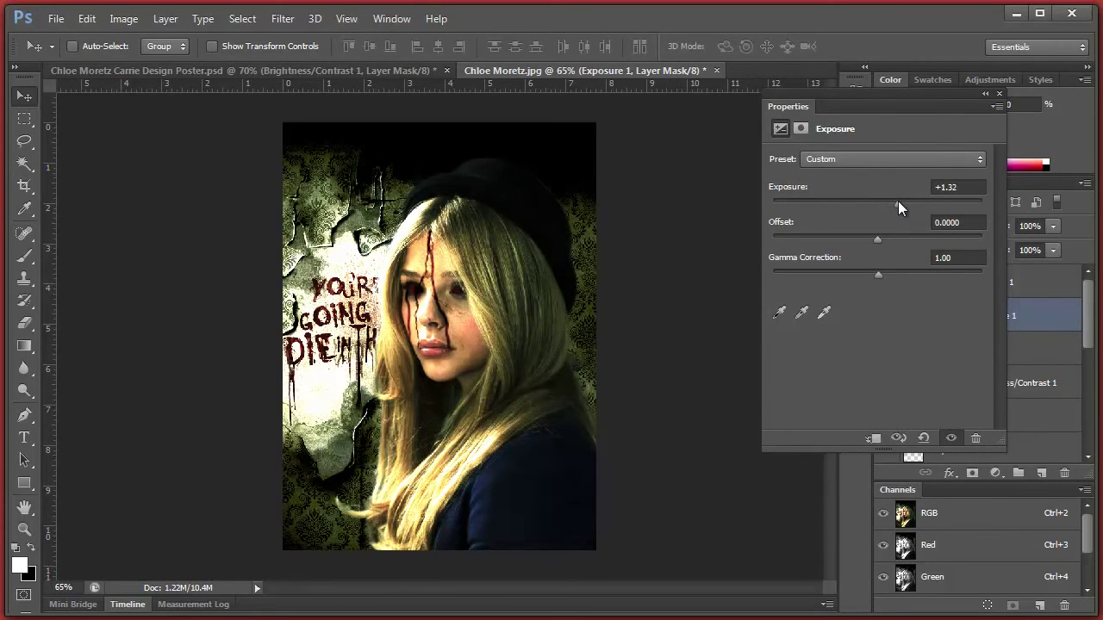
{"action": "left_click_drag", "start_coordinate": [877, 238], "coordinate": [874, 238]}
{"action": "left_click_drag", "start_coordinate": [899, 202], "coordinate": [886, 202]}
{"action": "left_click_drag", "start_coordinate": [878, 277], "coordinate": [891, 275]}
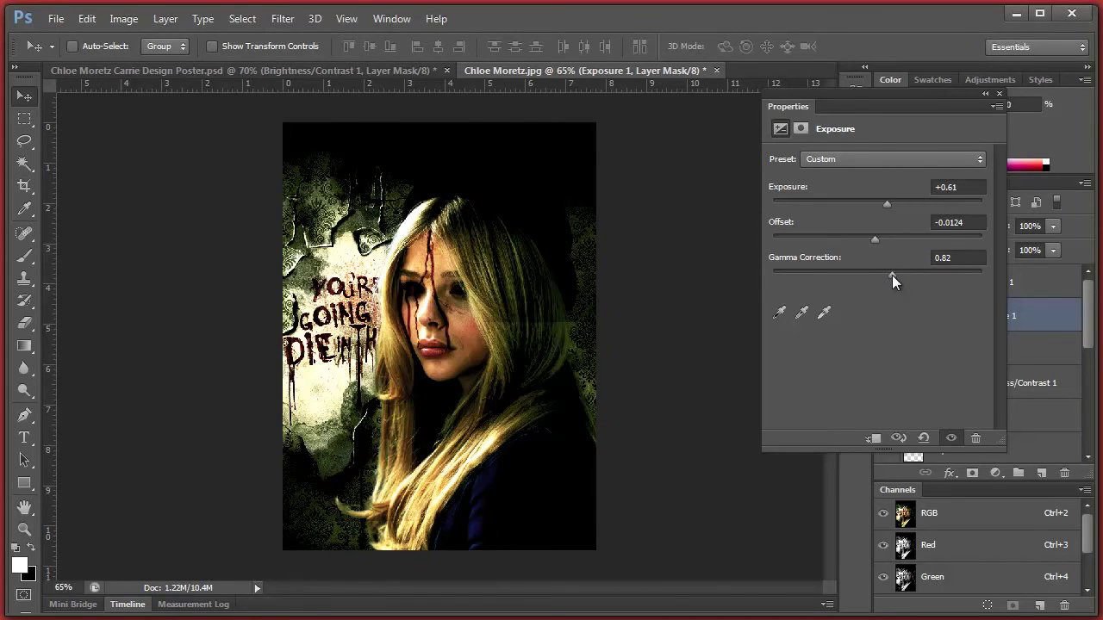
{"action": "left_click", "coordinate": [999, 93]}
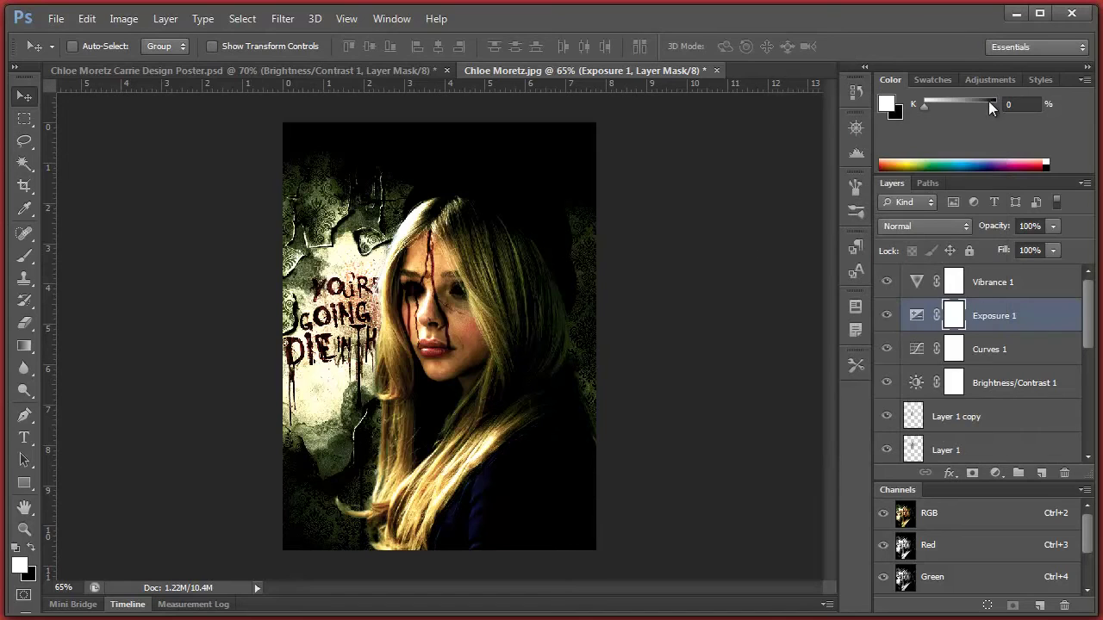
- Add a new empty layer above the Vibrance 1 adjustment and name it Frame
{"action": "left_click", "coordinate": [1017, 278]}
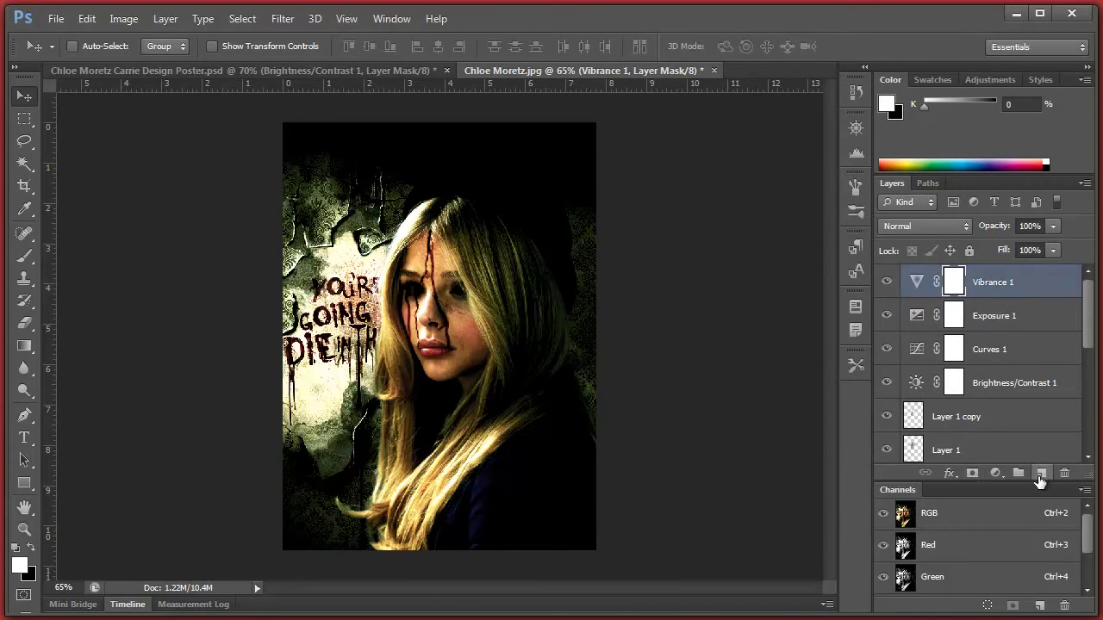
{"action": "left_click", "coordinate": [1040, 474]}
{"action": "double_click", "coordinate": [944, 283]}
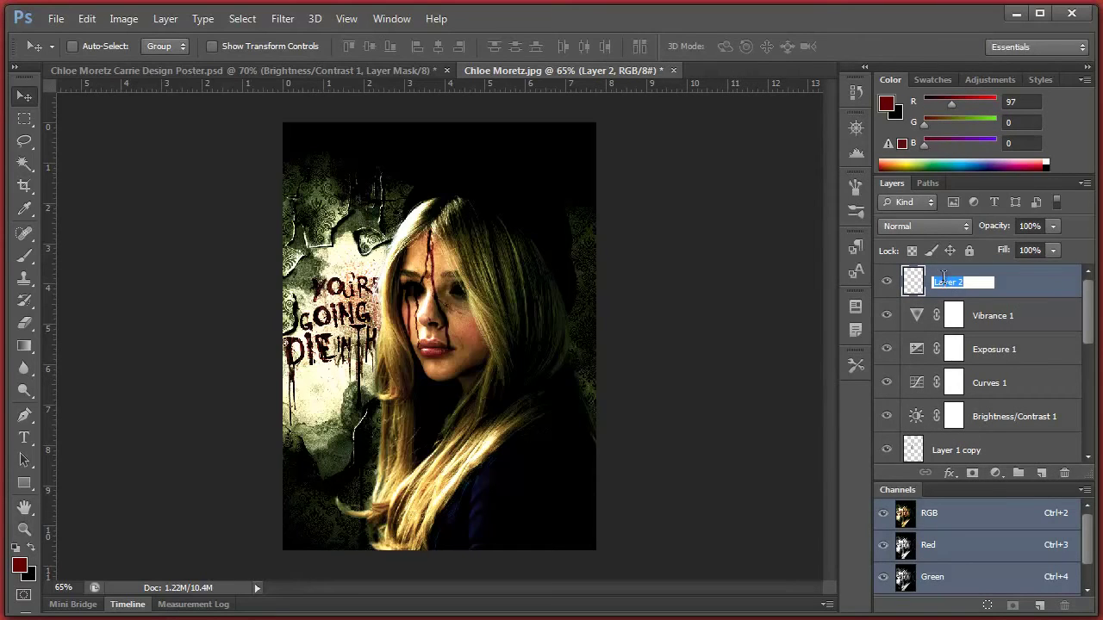
{"action": "type", "text": "Frame"}
{"action": "key", "text": "Return"}
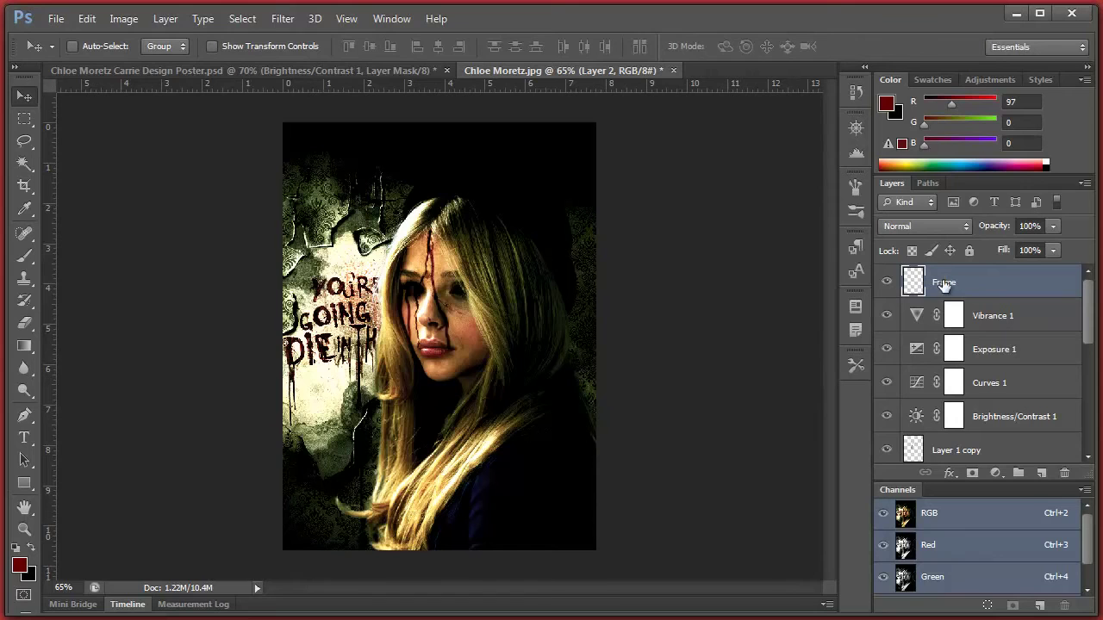
- Paint a black vignette around the poster's edges on the Frame layer with a soft 178 px brush
{"action": "left_click", "coordinate": [30, 545]}
{"action": "right_click", "coordinate": [231, 340]}
{"action": "right_click", "coordinate": [401, 291]}
{"action": "left_click_drag", "start_coordinate": [445, 330], "coordinate": [533, 332]}
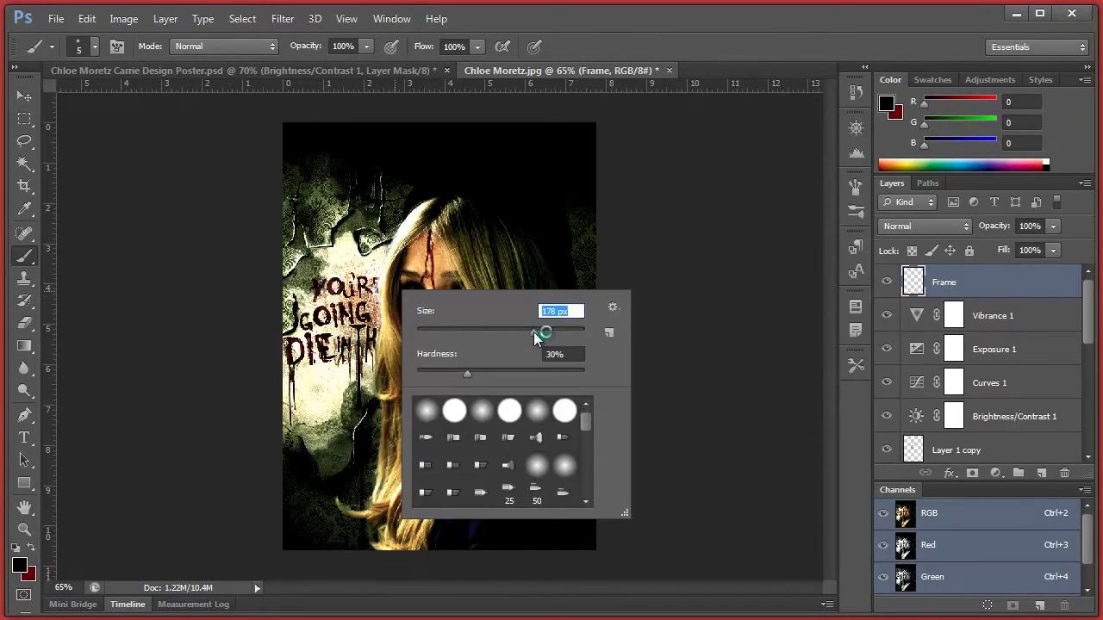
{"action": "left_click_drag", "start_coordinate": [539, 372], "coordinate": [425, 369]}
{"action": "left_click", "coordinate": [373, 132]}
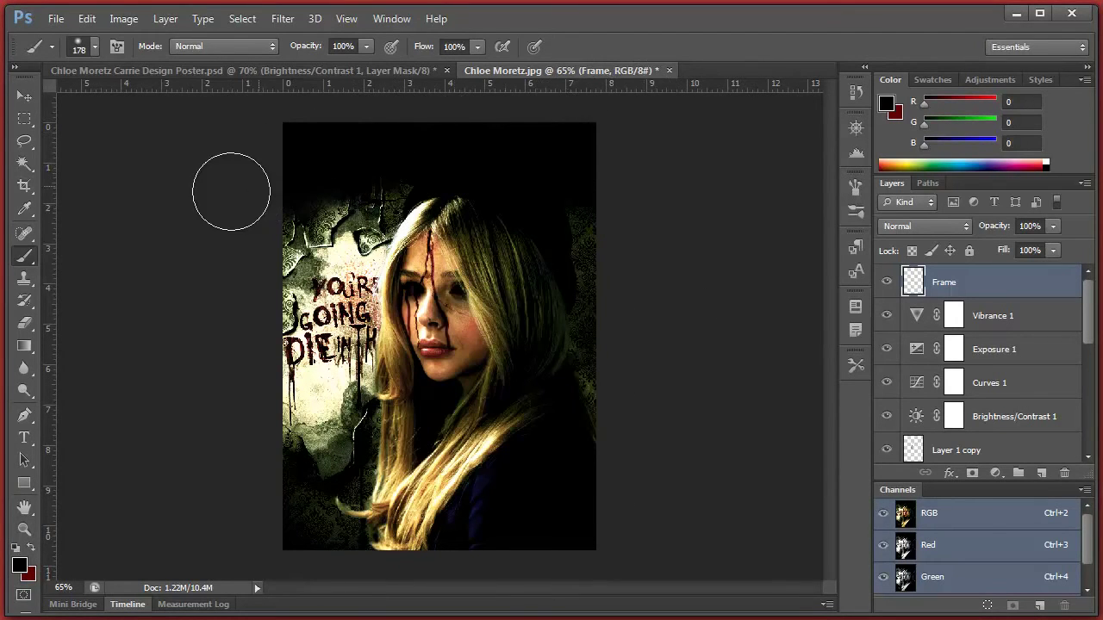
{"action": "mouse_move", "coordinate": [456, 139]}
{"action": "left_mouse_down"}
{"action": "mouse_move", "coordinate": [630, 210]}
{"action": "mouse_move", "coordinate": [617, 448]}
{"action": "mouse_move", "coordinate": [631, 475]}
{"action": "mouse_move", "coordinate": [476, 572]}
{"action": "mouse_move", "coordinate": [317, 581]}
{"action": "mouse_move", "coordinate": [508, 566]}
{"action": "mouse_move", "coordinate": [442, 562]}
{"action": "mouse_move", "coordinate": [591, 519]}
{"action": "left_mouse_up"}
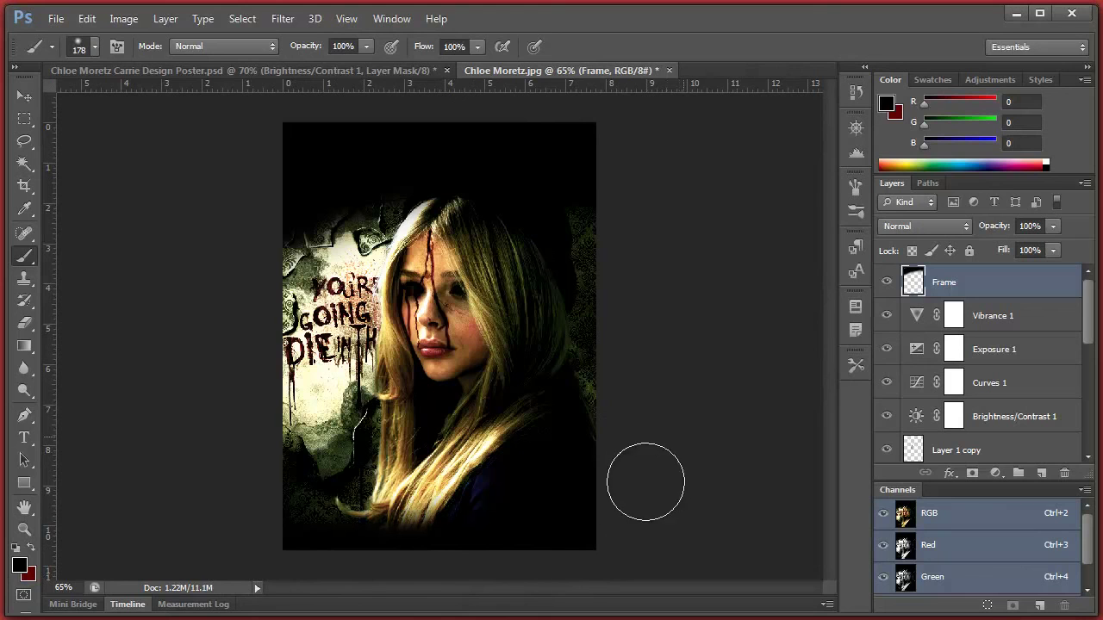
{"action": "mouse_move", "coordinate": [433, 546]}
{"action": "left_mouse_down"}
{"action": "mouse_move", "coordinate": [230, 505]}
{"action": "mouse_move", "coordinate": [379, 580]}
{"action": "mouse_move", "coordinate": [232, 479]}
{"action": "mouse_move", "coordinate": [445, 566]}
{"action": "left_mouse_up"}
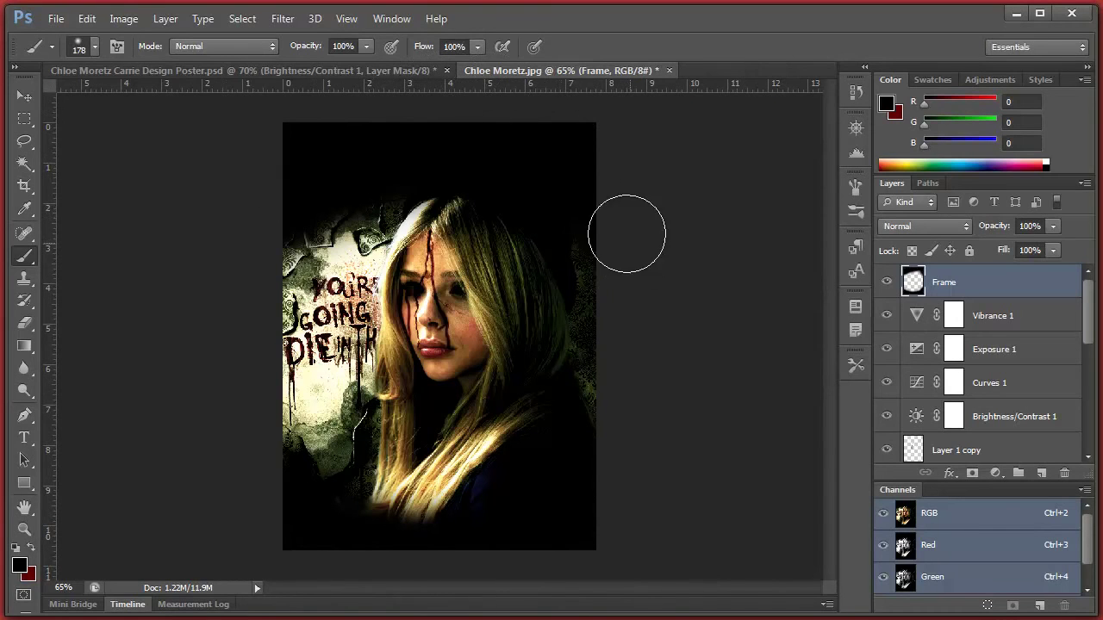
- Lower the Frame layer's opacity to 29%
{"action": "left_click", "coordinate": [24, 95]}
{"action": "left_click", "coordinate": [1050, 229]}
{"action": "left_click_drag", "start_coordinate": [1025, 243], "coordinate": [993, 249]}
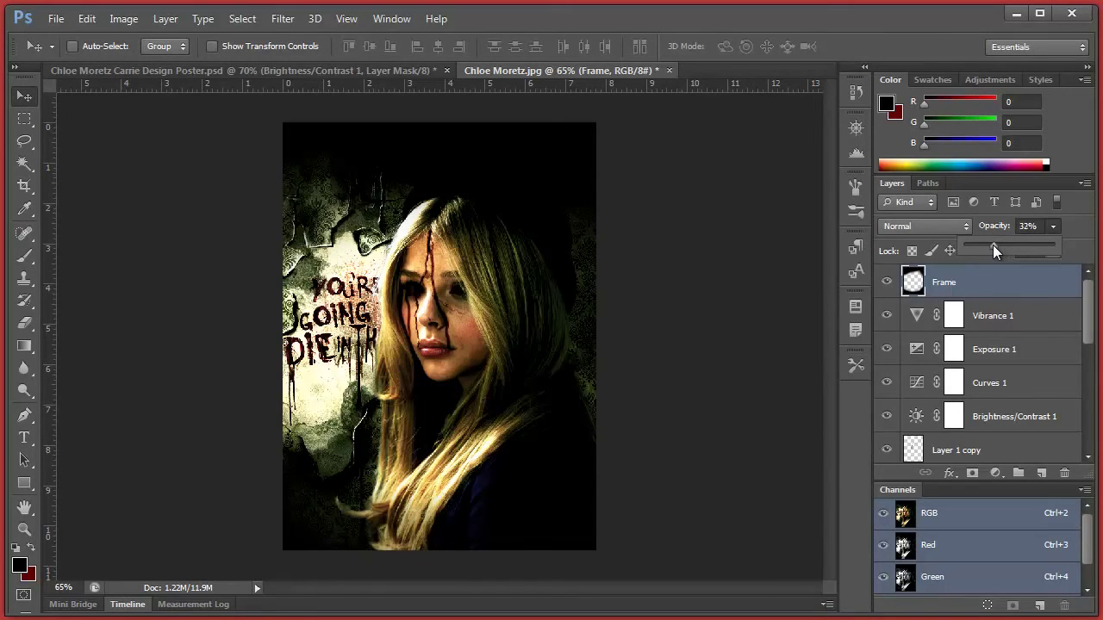
- Erase the inner edge of the vignette around the head and wall with a 172 px eraser
{"action": "left_click", "coordinate": [24, 322]}
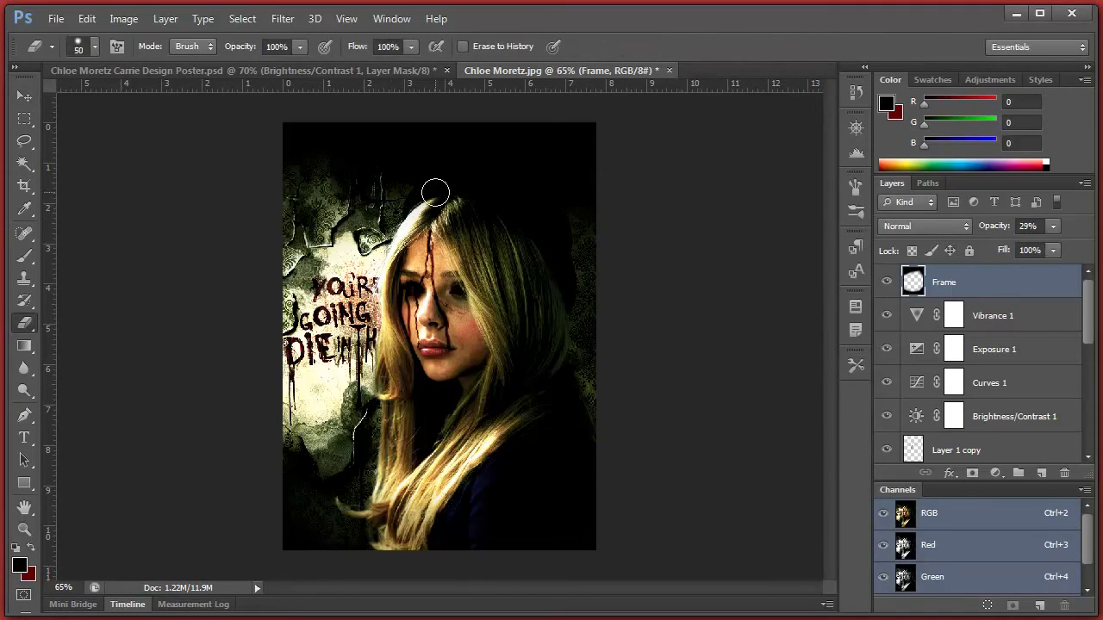
{"action": "right_click", "coordinate": [436, 197]}
{"action": "type", "text": "172"}
{"action": "key", "text": "Tab"}
{"action": "key", "text": "Return"}
{"action": "mouse_move", "coordinate": [420, 195]}
{"action": "left_mouse_down"}
{"action": "mouse_move", "coordinate": [460, 185]}
{"action": "mouse_move", "coordinate": [497, 209]}
{"action": "mouse_move", "coordinate": [370, 238]}
{"action": "left_mouse_up"}
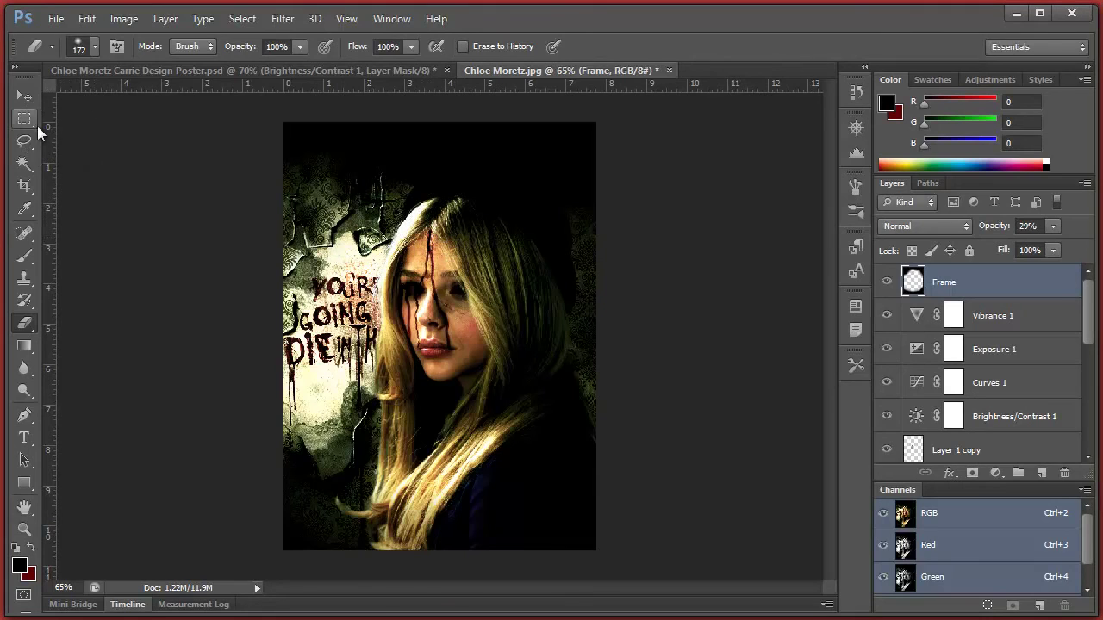
{"action": "left_click", "coordinate": [25, 103]}
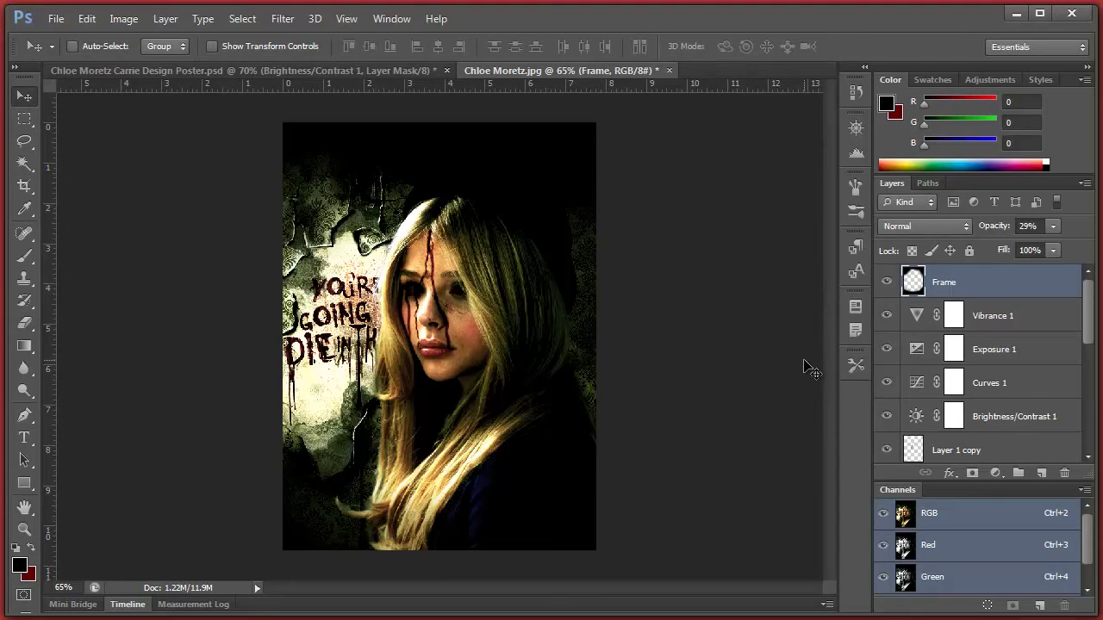
- Soften the Frame layer with a Gaussian Blur of 37.4 pixels radius
{"action": "left_click", "coordinate": [283, 19]}
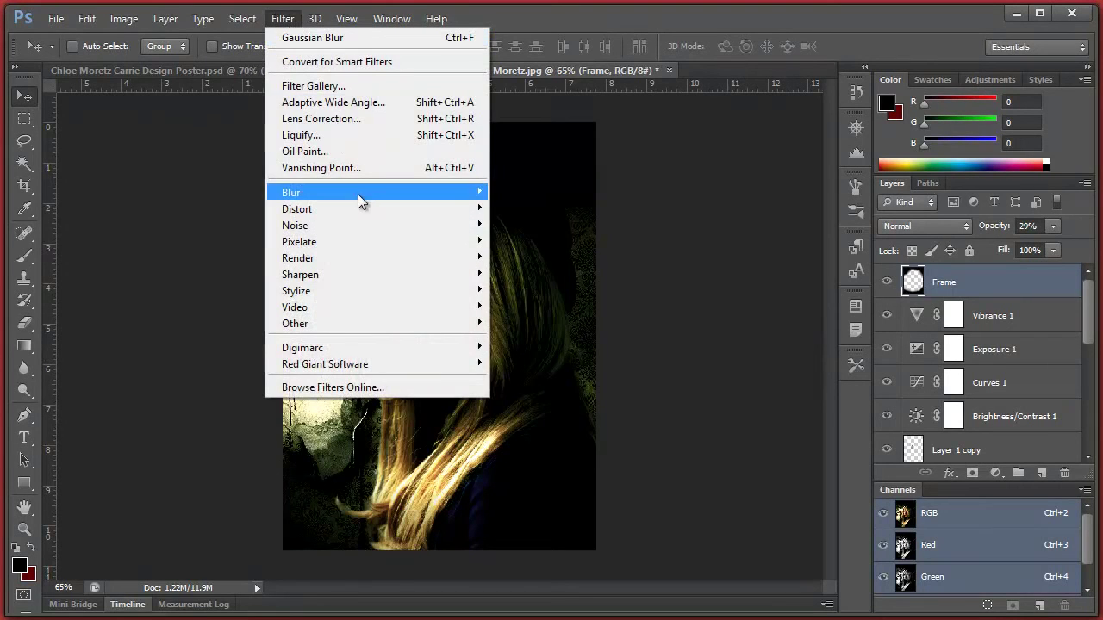
{"action": "mouse_move", "coordinate": [366, 198]}
{"action": "left_click", "coordinate": [535, 313]}
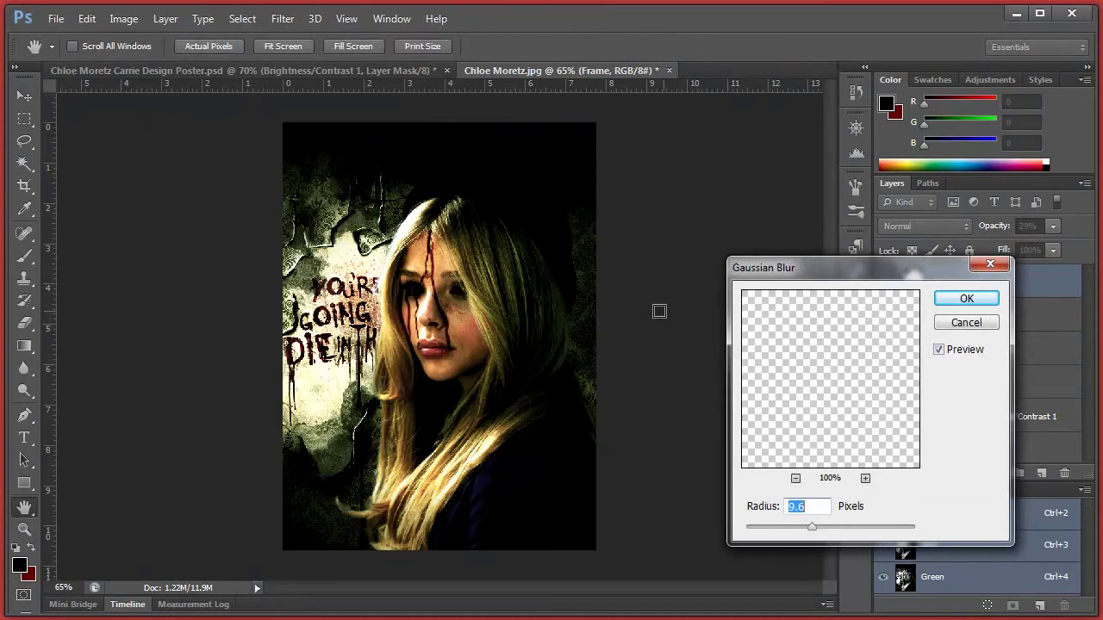
{"action": "left_click", "coordinate": [831, 527]}
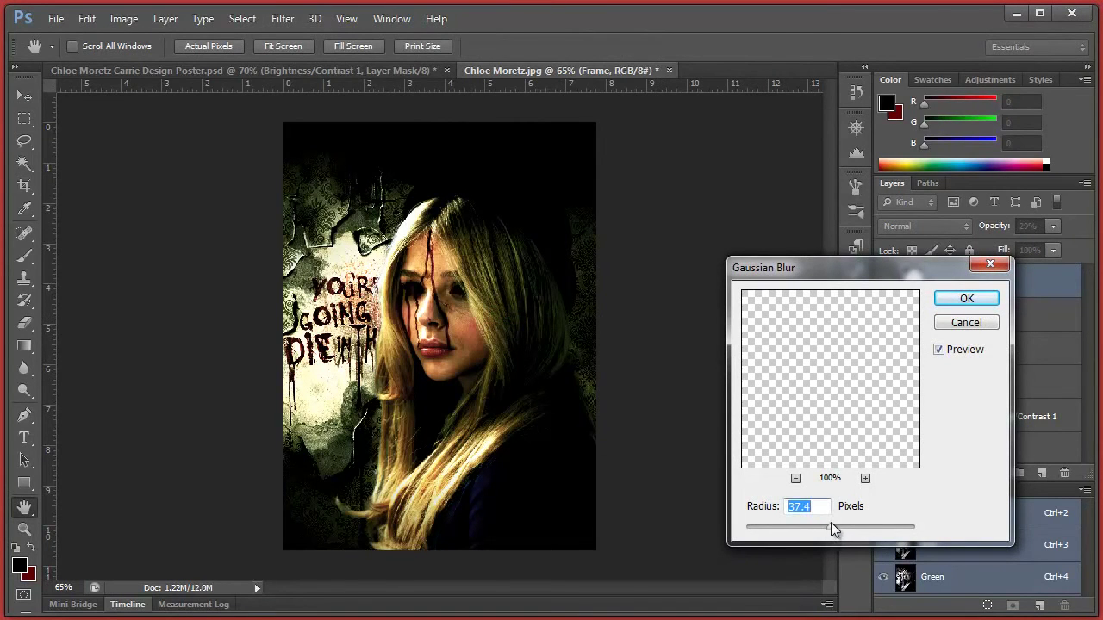
{"action": "left_click", "coordinate": [964, 299]}
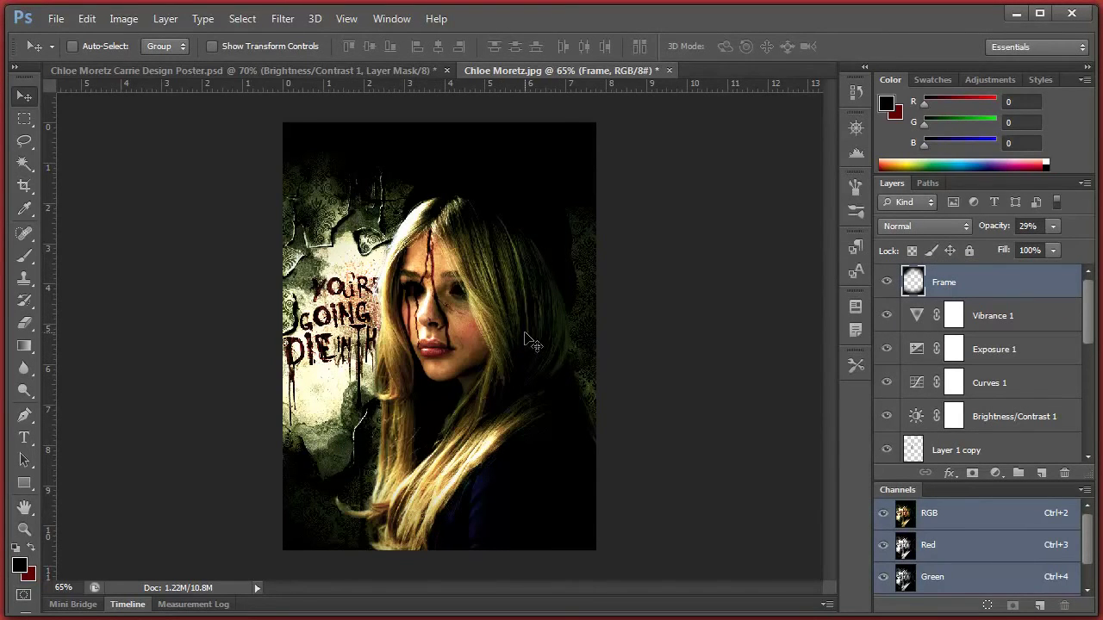
- Compare the new Chloe Moretz.jpg composition with the finished Chloe Moretz Carrie Design Poster.psd
{"action": "left_click", "coordinate": [374, 71]}
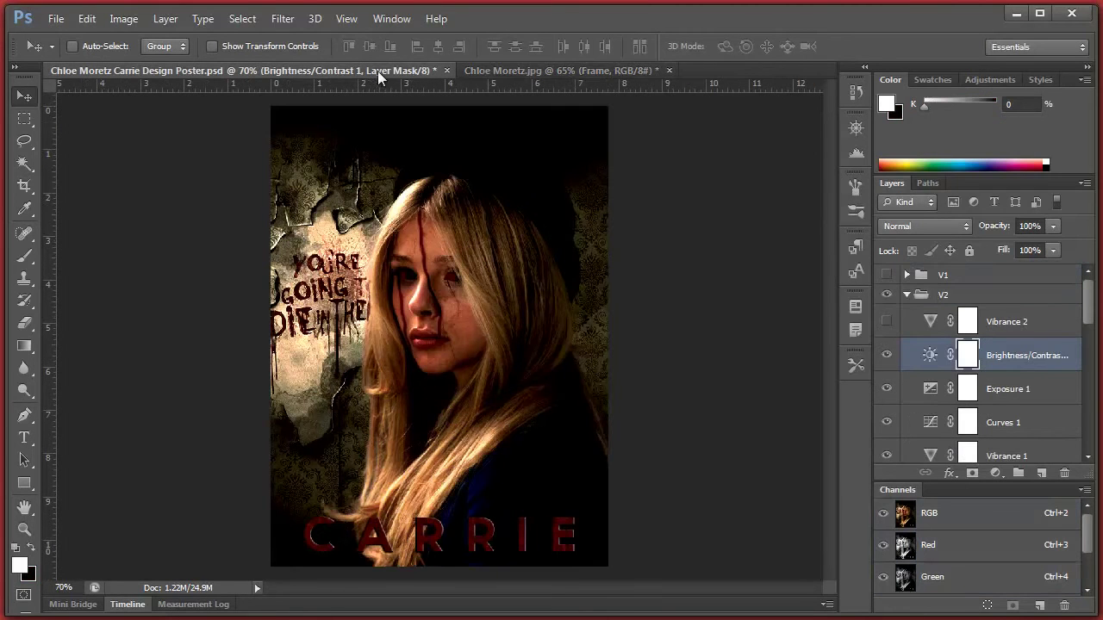
{"action": "left_click", "coordinate": [507, 73]}
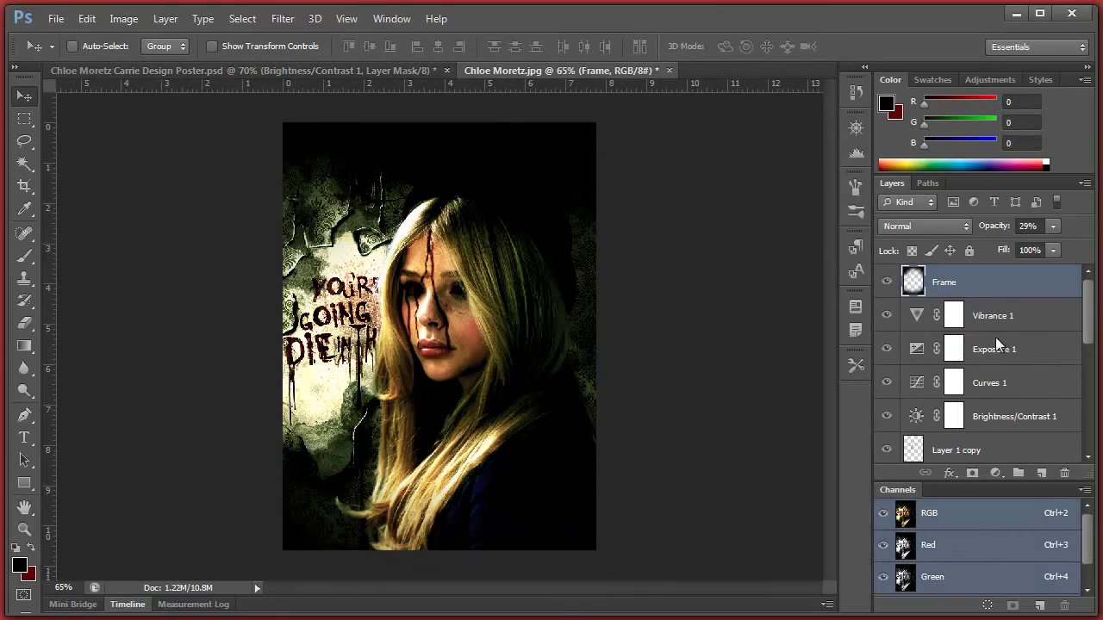
{"action": "left_click", "coordinate": [429, 74]}
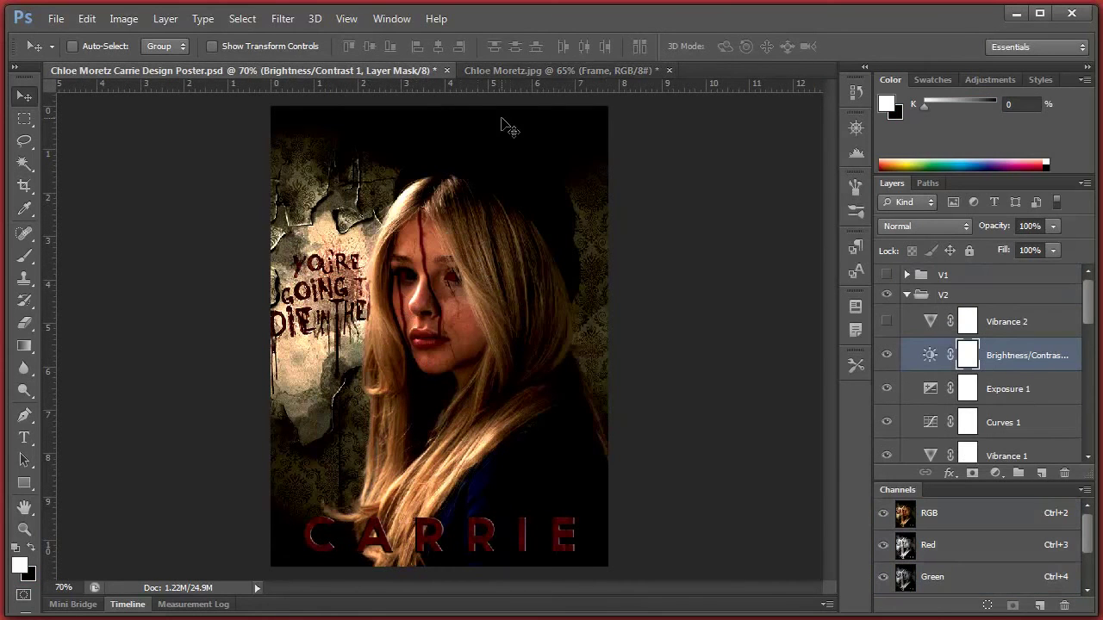
{"action": "left_click", "coordinate": [507, 69]}
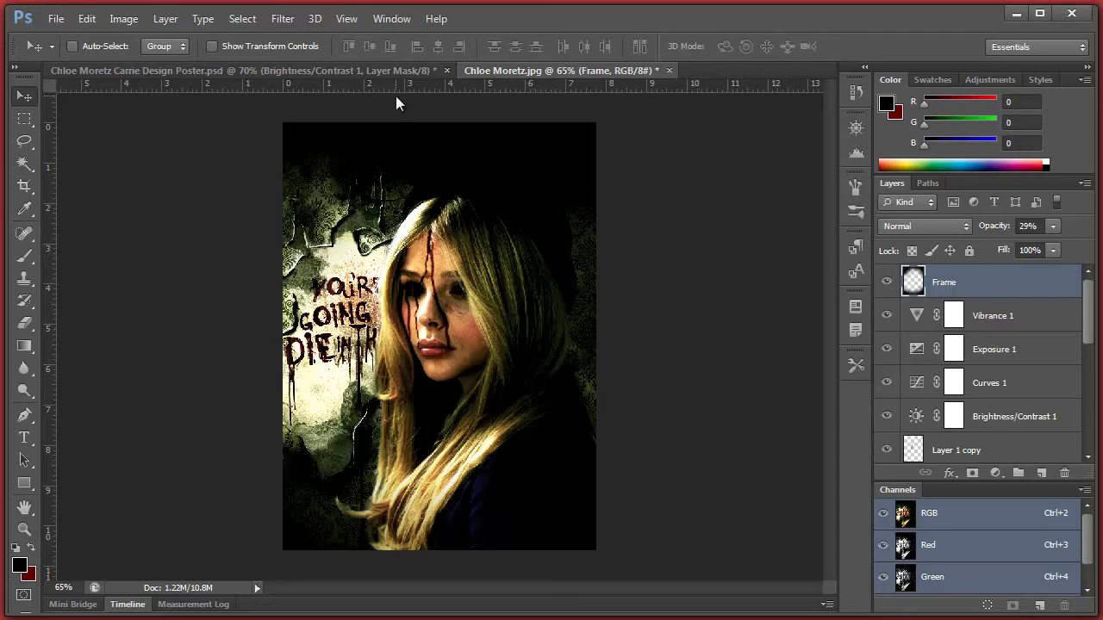
{"action": "left_click", "coordinate": [392, 67]}
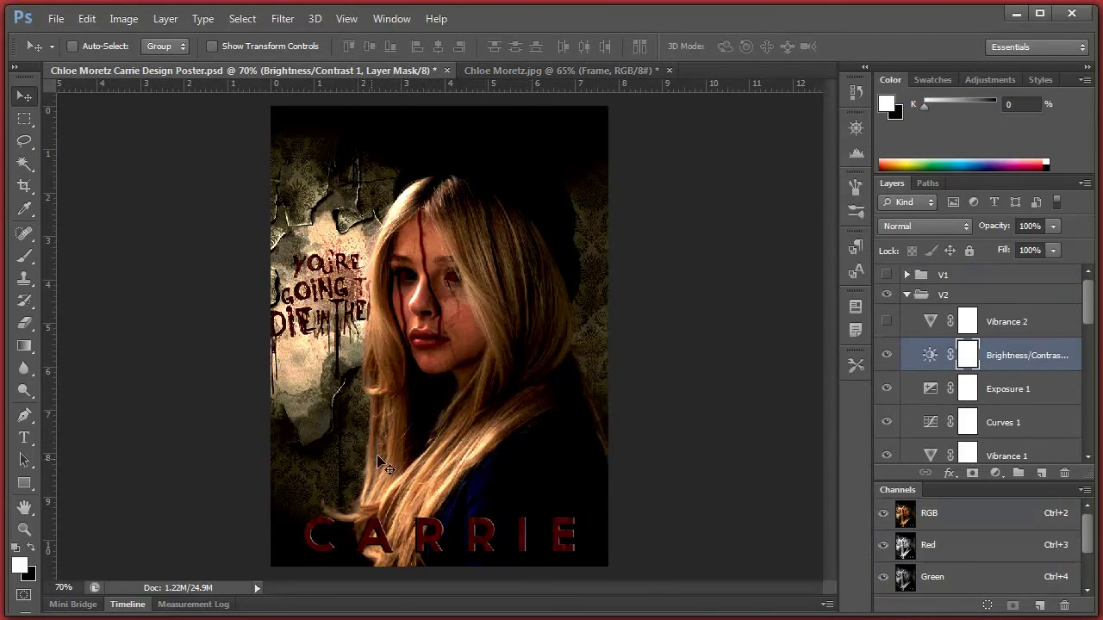
{"action": "left_click", "coordinate": [536, 72]}
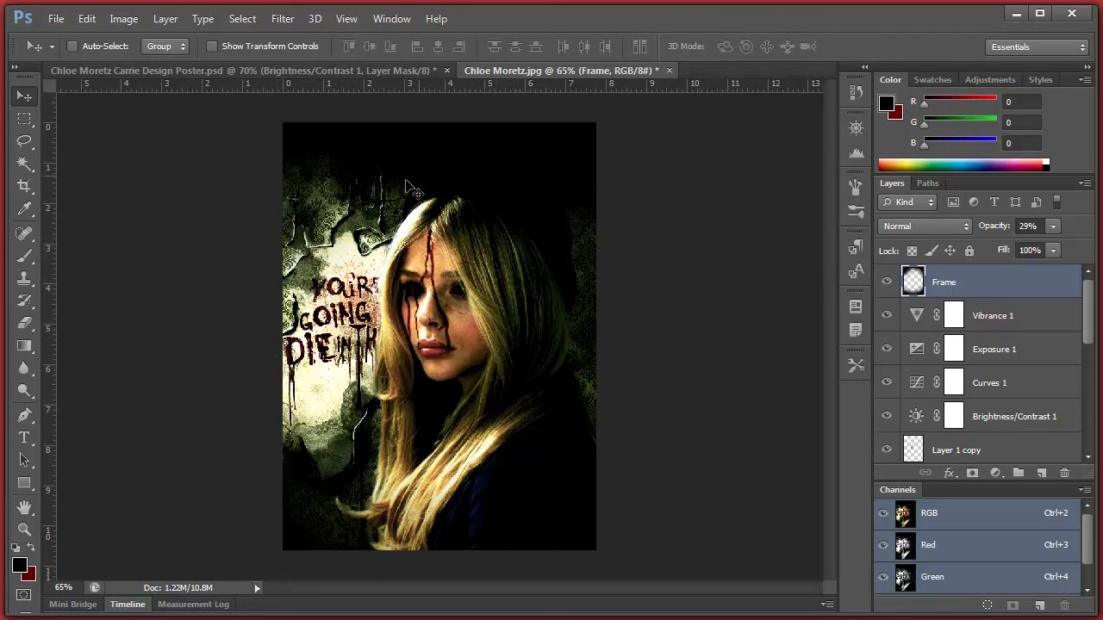
{"action": "left_click", "coordinate": [365, 68]}
{"action": "left_click", "coordinate": [493, 68]}
- Arrange the two open documents side by side and set the Chloe Moretz.jpg zoom to 70%
{"action": "left_click", "coordinate": [389, 19]}
{"action": "mouse_move", "coordinate": [402, 38]}
{"action": "left_click", "coordinate": [677, 88]}
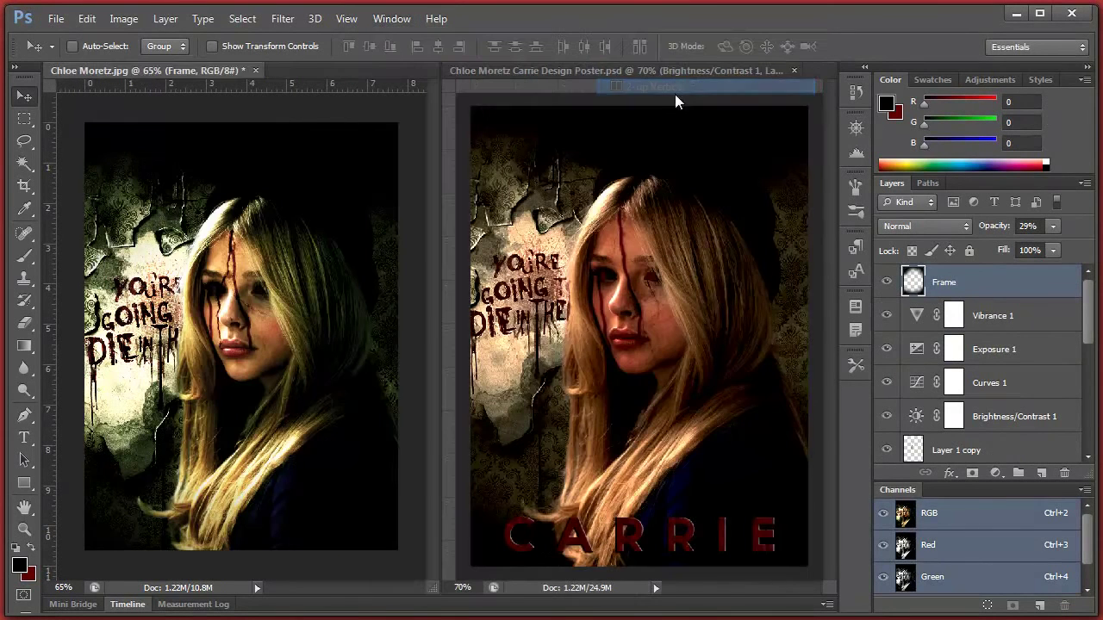
{"action": "left_click", "coordinate": [73, 588]}
{"action": "type", "text": "70"}
{"action": "key", "text": "Return"}
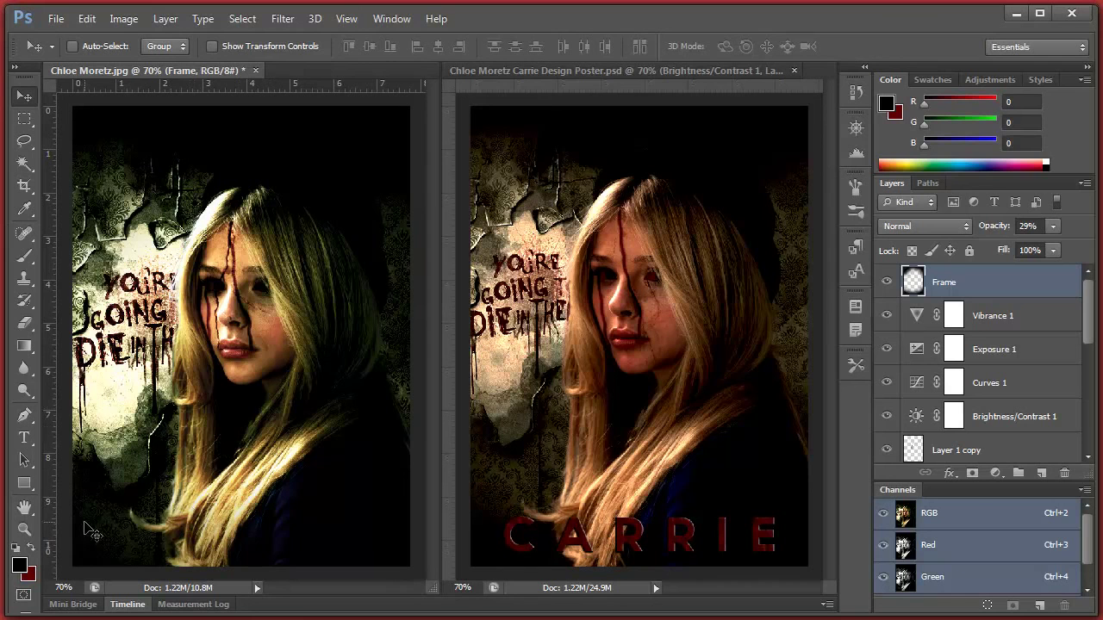
- Open the No Way to Run! image from the irfrandes0930 design folder in Windows Photo Viewer and close the folder window
{"action": "key", "text": "super"}
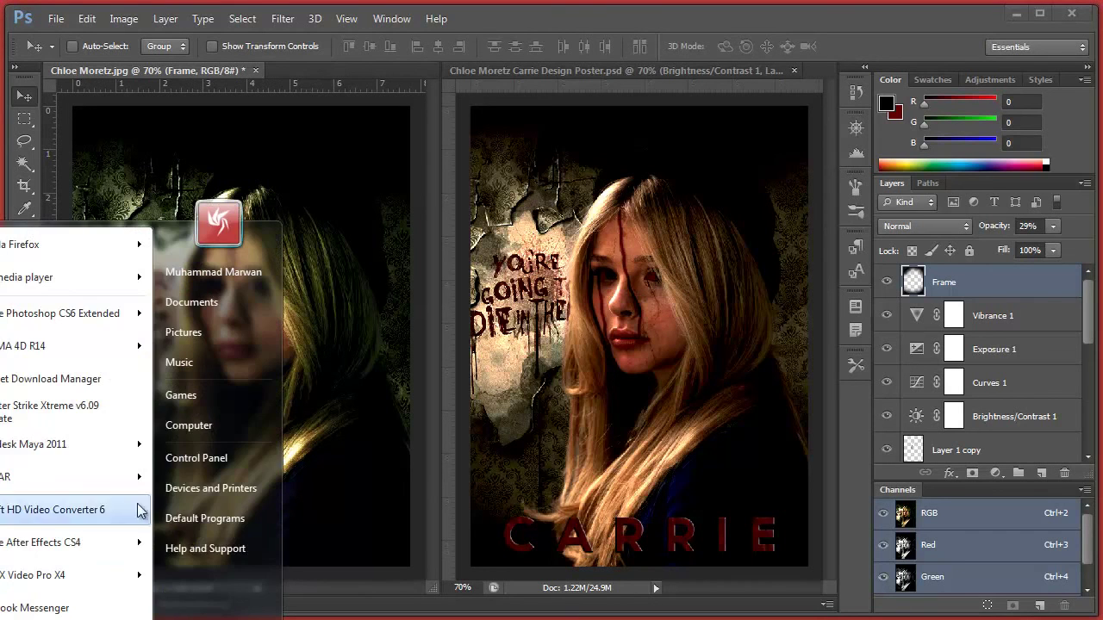
{"action": "left_click", "coordinate": [187, 423]}
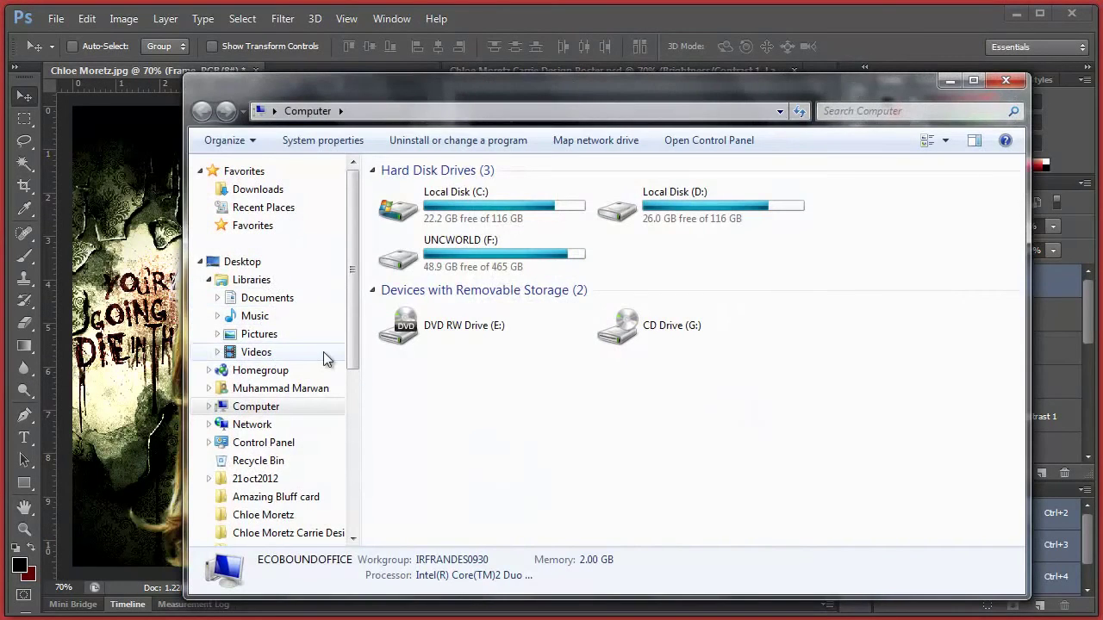
{"action": "left_click_drag", "start_coordinate": [350, 345], "coordinate": [344, 448]}
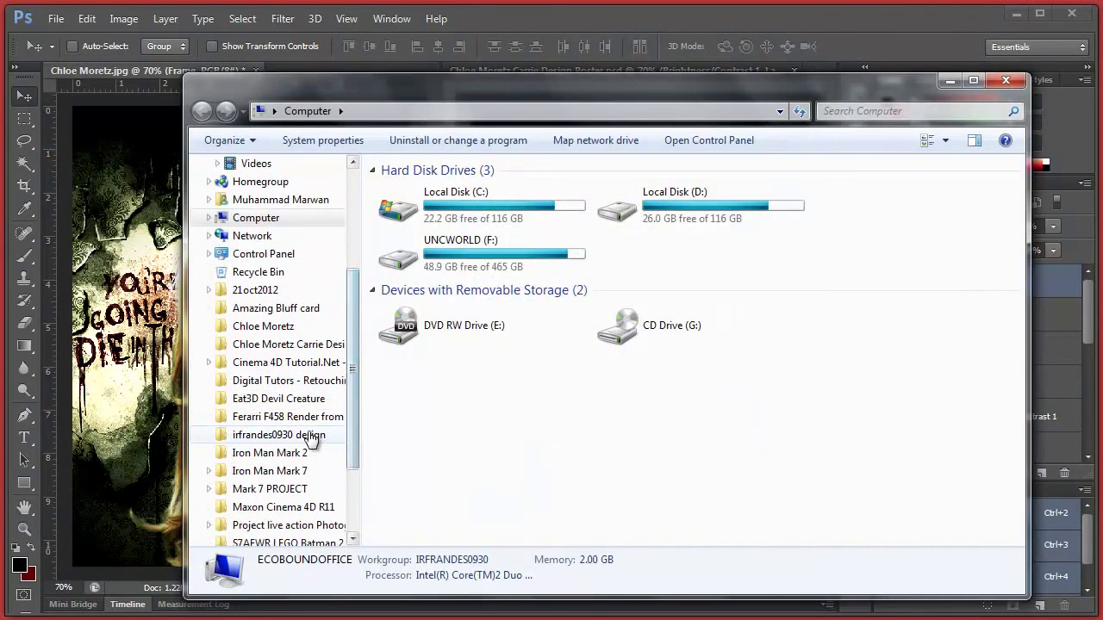
{"action": "left_click", "coordinate": [278, 434]}
{"action": "scroll", "coordinate": [452, 445], "scroll_direction": "down", "scroll_amount": 3}
{"action": "double_click", "coordinate": [444, 353]}
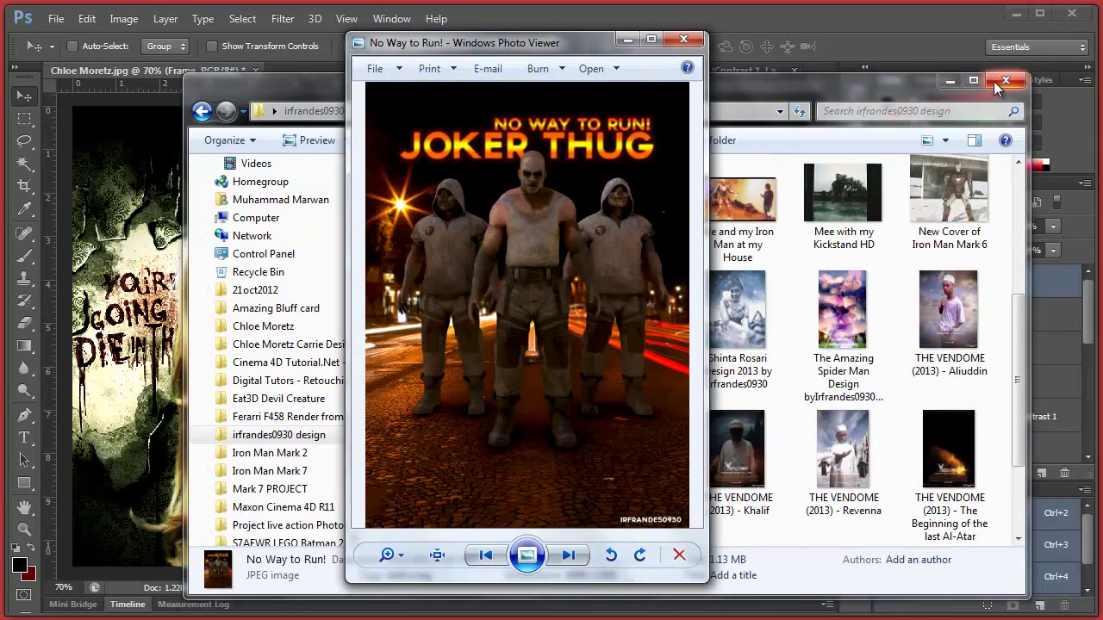
{"action": "left_click", "coordinate": [1003, 81]}
- Examine the Joker Thug poster's figures, background lights and street up close, and return to the full image
{"action": "mouse_move", "coordinate": [547, 50]}
{"action": "left_mouse_down"}
{"action": "mouse_move", "coordinate": [558, 46]}
{"action": "mouse_move", "coordinate": [548, 57]}
{"action": "left_mouse_up"}
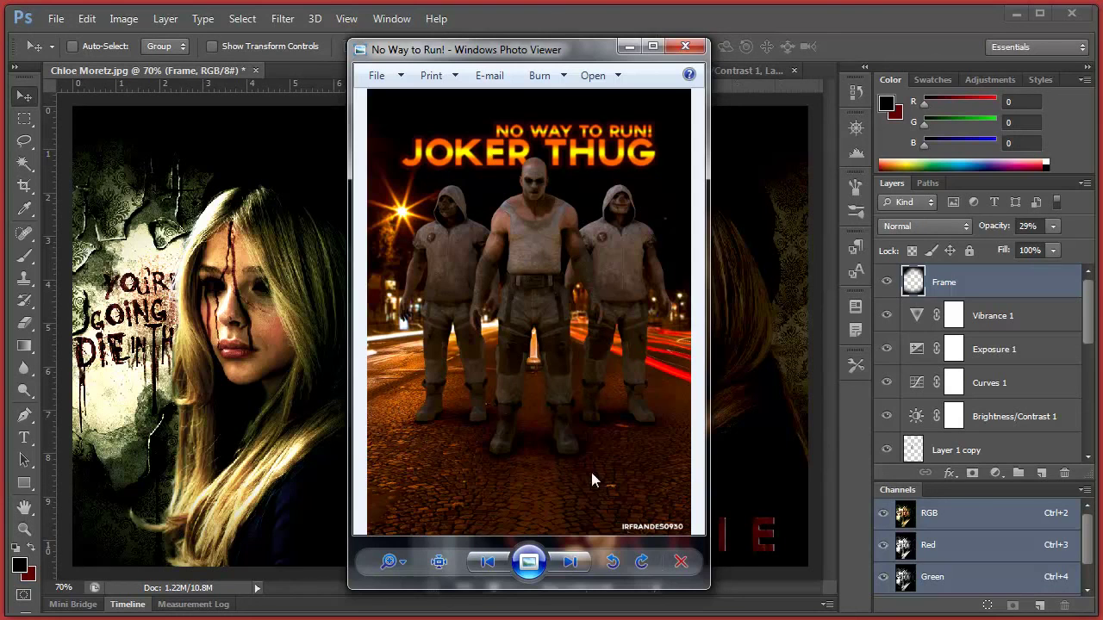
{"action": "scroll", "coordinate": [627, 423], "scroll_direction": "up", "scroll_amount": 4}
{"action": "scroll", "coordinate": [522, 184], "scroll_direction": "down", "scroll_amount": 2}
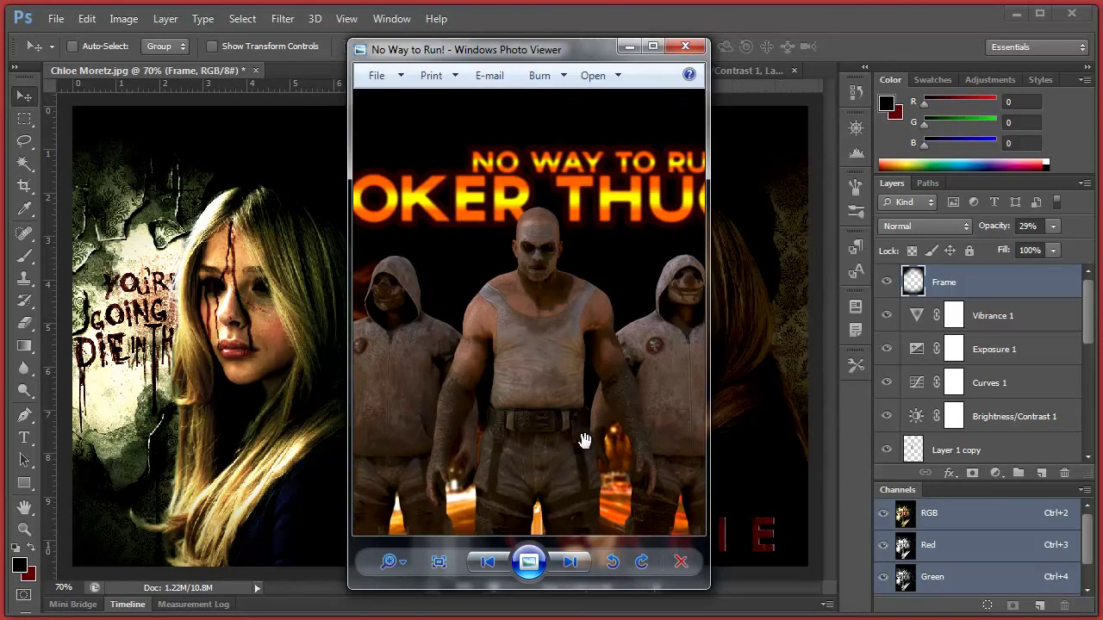
{"action": "left_click_drag", "start_coordinate": [480, 401], "coordinate": [617, 305]}
{"action": "left_click_drag", "start_coordinate": [497, 374], "coordinate": [600, 307]}
{"action": "left_click_drag", "start_coordinate": [515, 277], "coordinate": [698, 320]}
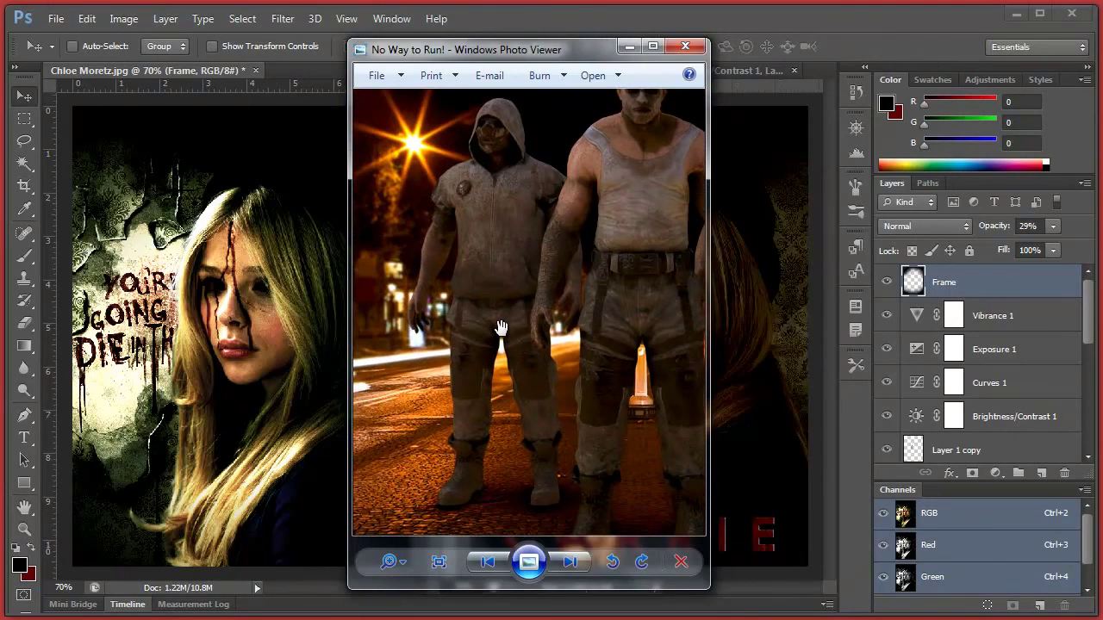
{"action": "scroll", "coordinate": [500, 329], "scroll_direction": "up", "scroll_amount": 3}
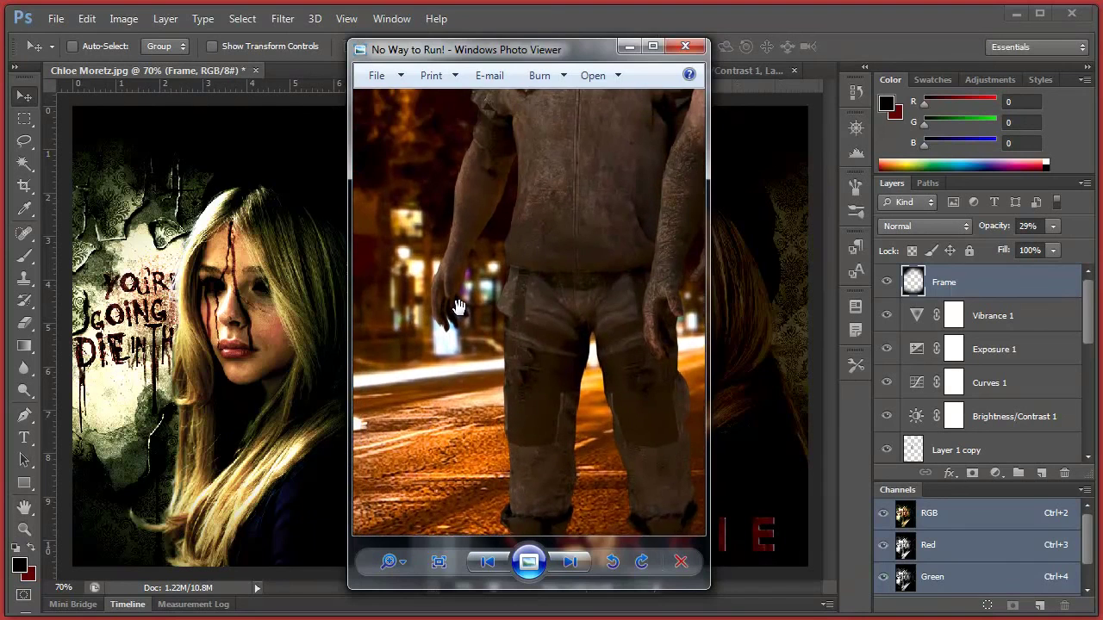
{"action": "left_click_drag", "start_coordinate": [457, 307], "coordinate": [456, 274]}
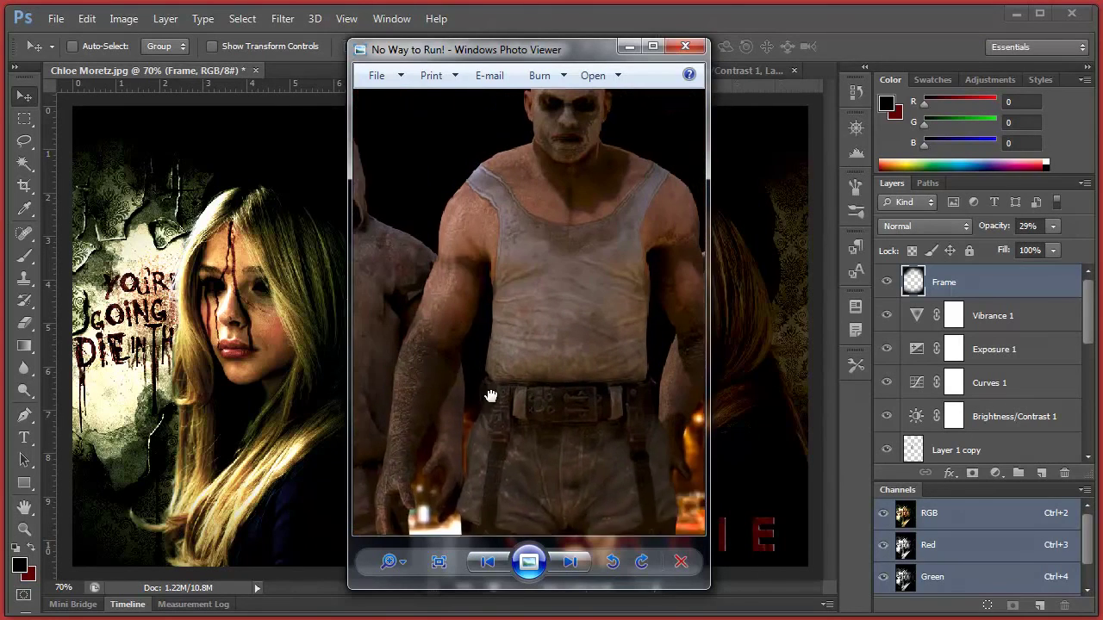
{"action": "scroll", "coordinate": [490, 387], "scroll_direction": "down", "scroll_amount": 2}
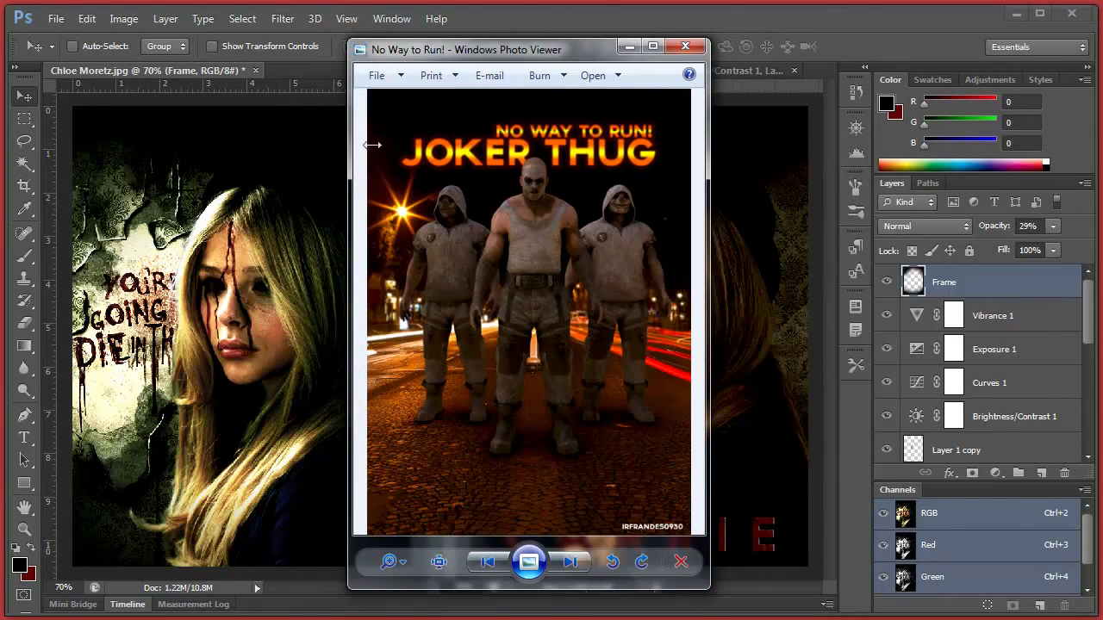
{"action": "left_click_drag", "start_coordinate": [395, 50], "coordinate": [393, 47]}
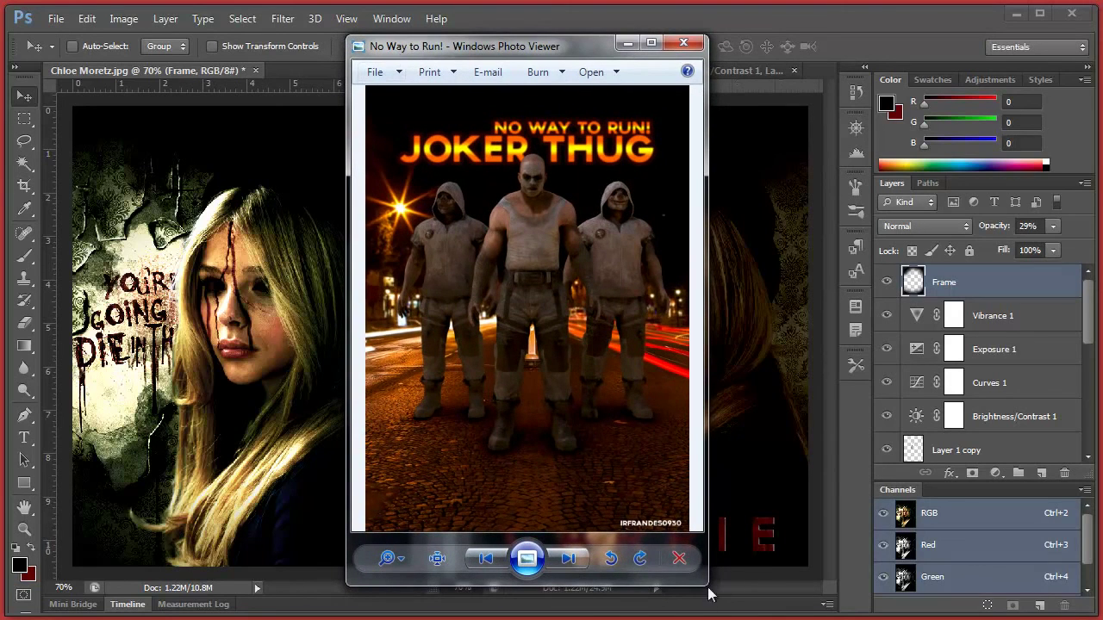